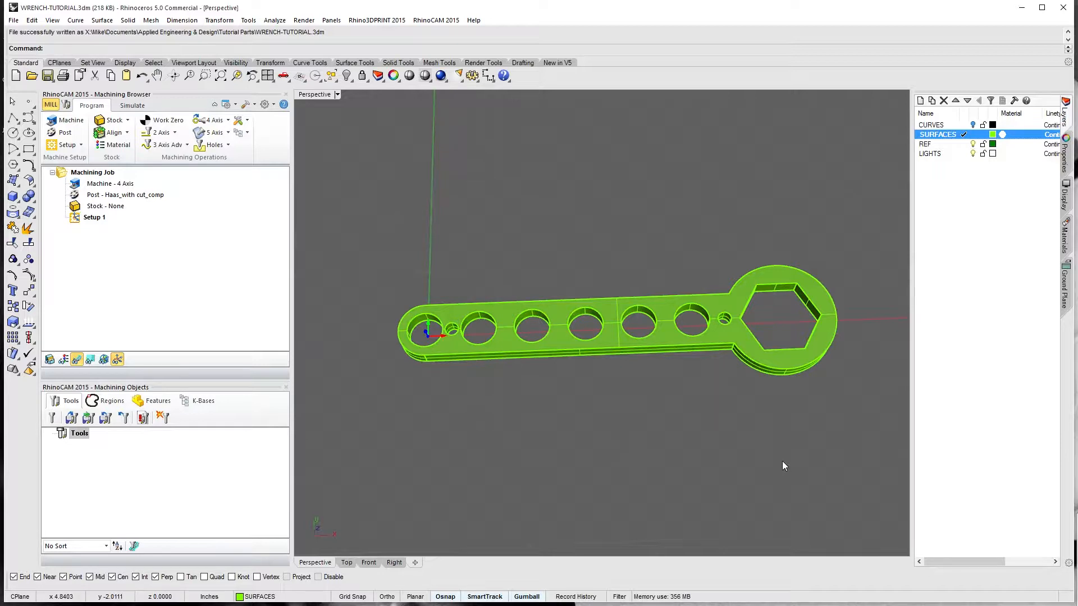
right_drag(794, 463, 805, 426)
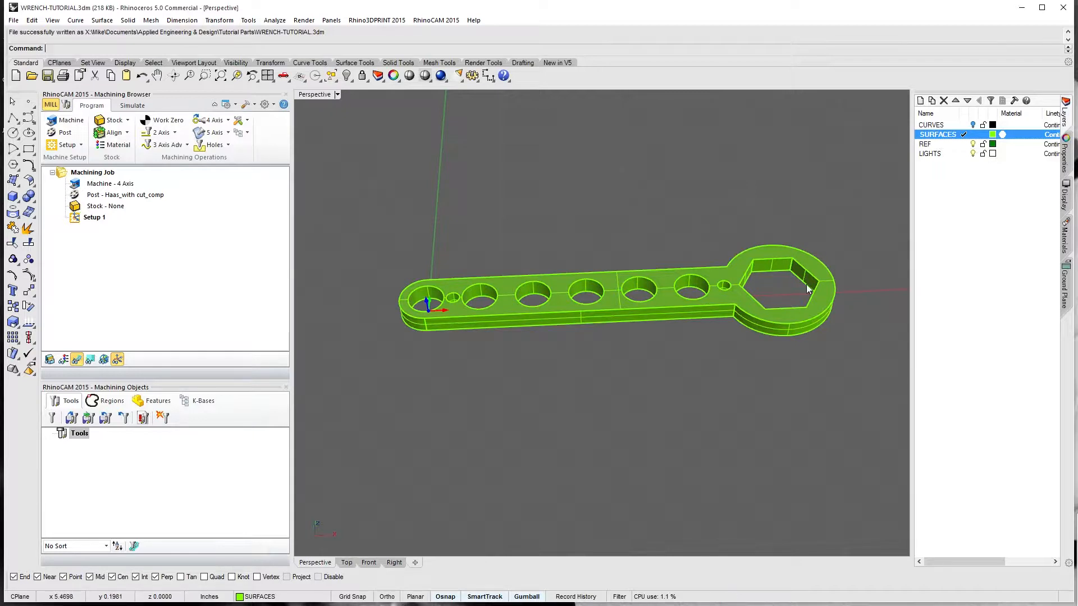
right_drag(545, 364, 617, 349)
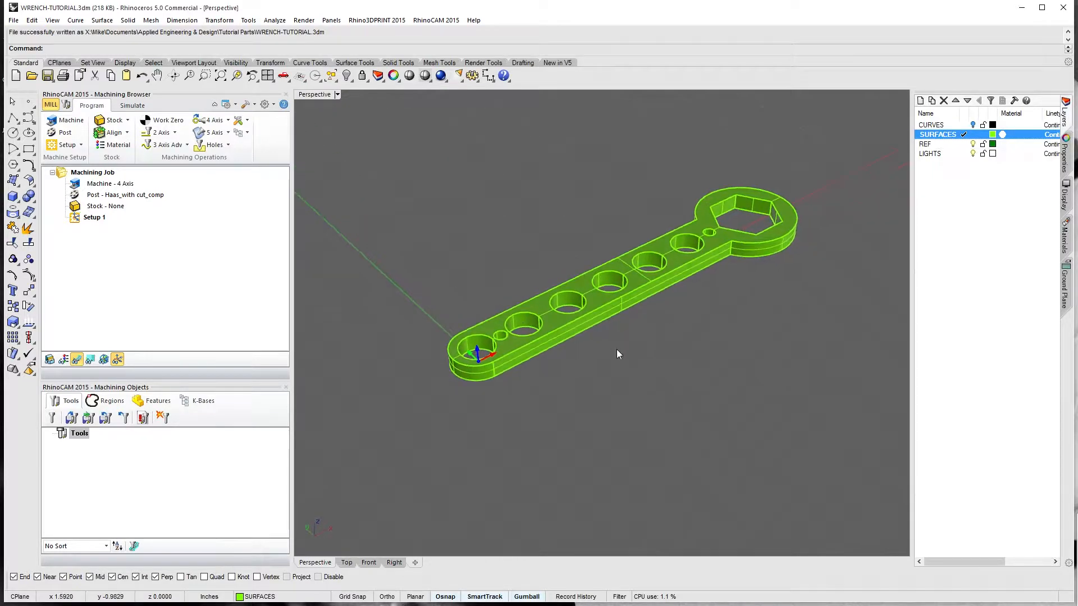
right_drag(530, 417, 716, 362)
right_drag(800, 356, 770, 379)
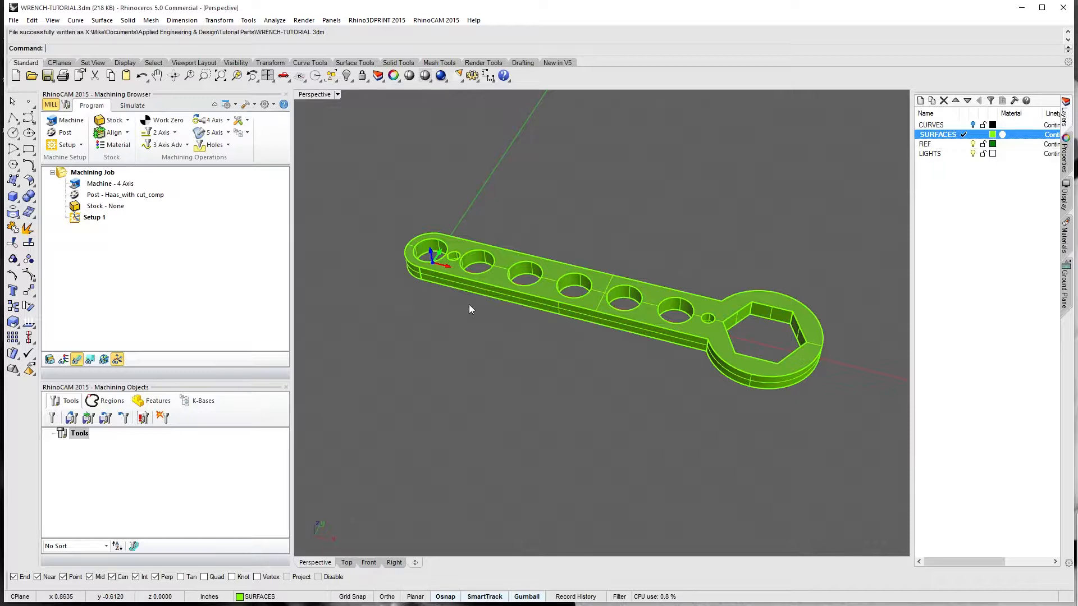
right_drag(728, 391, 722, 394)
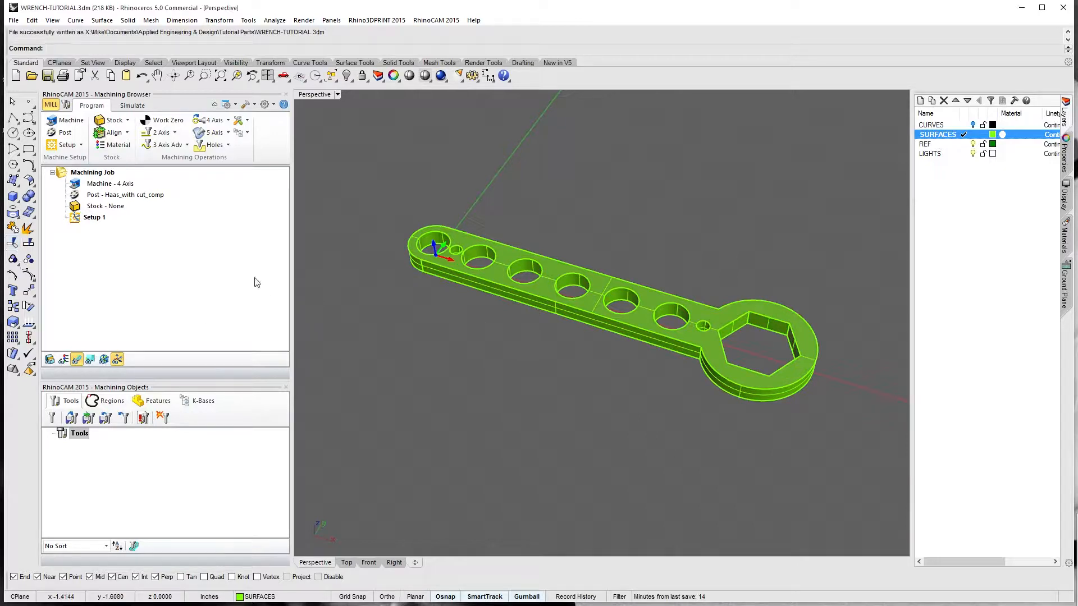
Step: Change the machining job's machine definition to 3 Axis
click(100, 185)
double_click(108, 186)
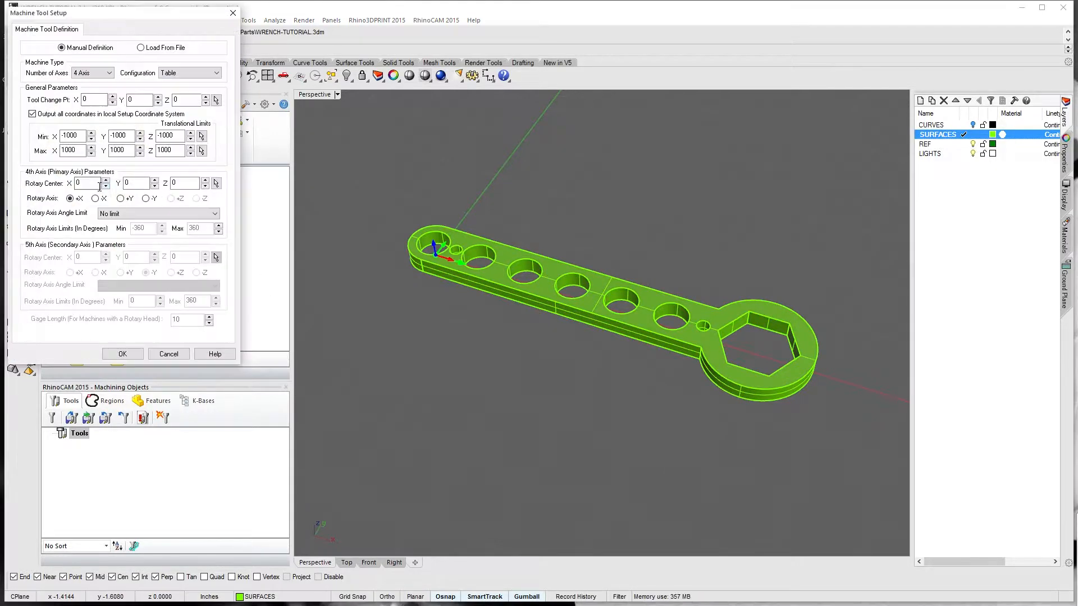
click(103, 73)
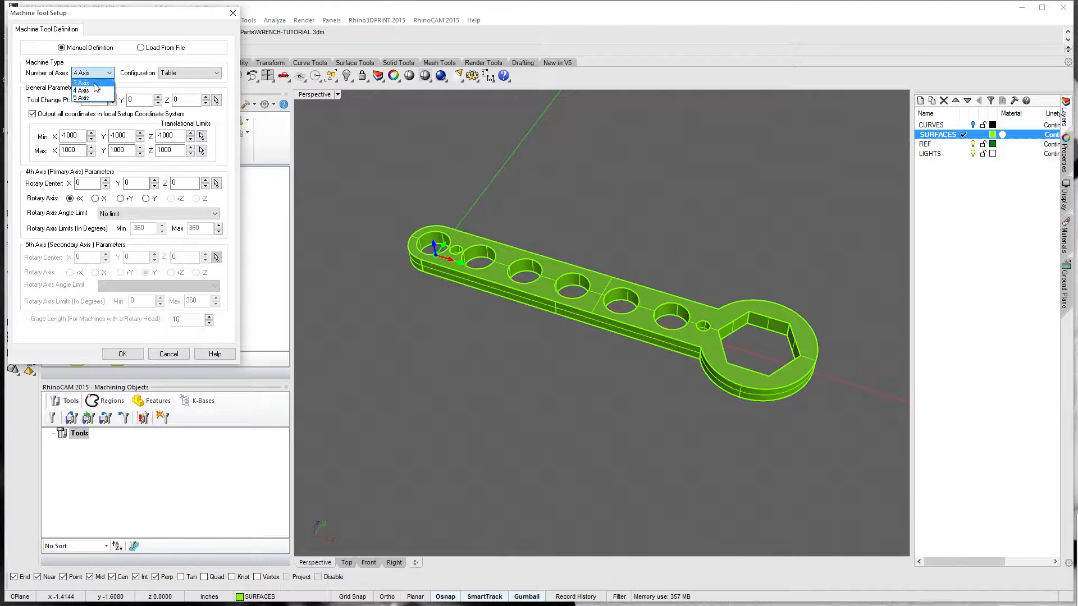
click(103, 83)
click(128, 353)
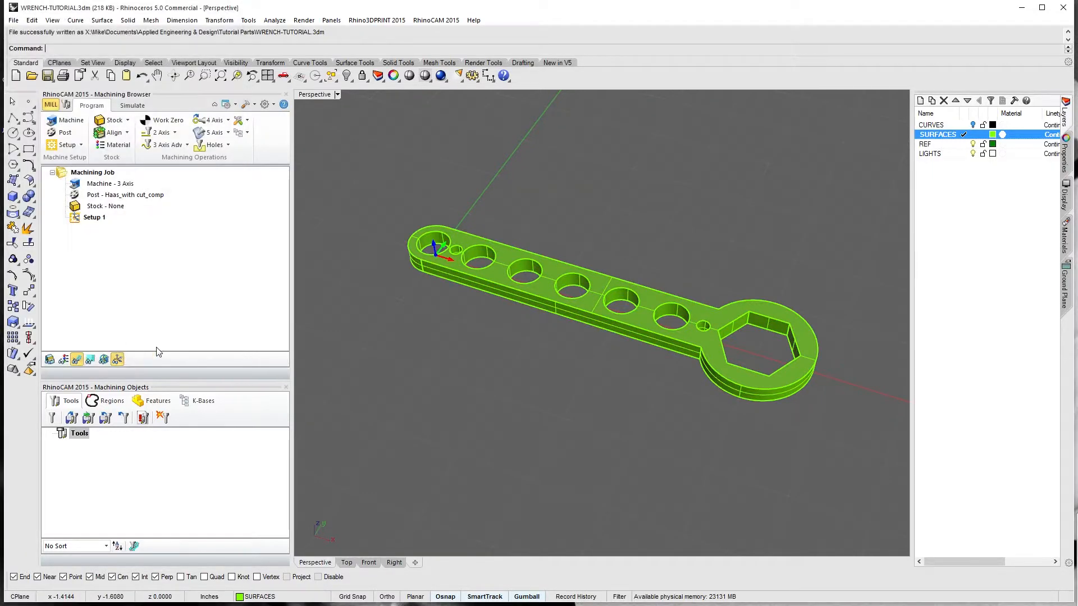
Step: Define a box stock for the wrench by copying the model's bounding box, ignoring wireframe geometry
right_drag(475, 337, 486, 351)
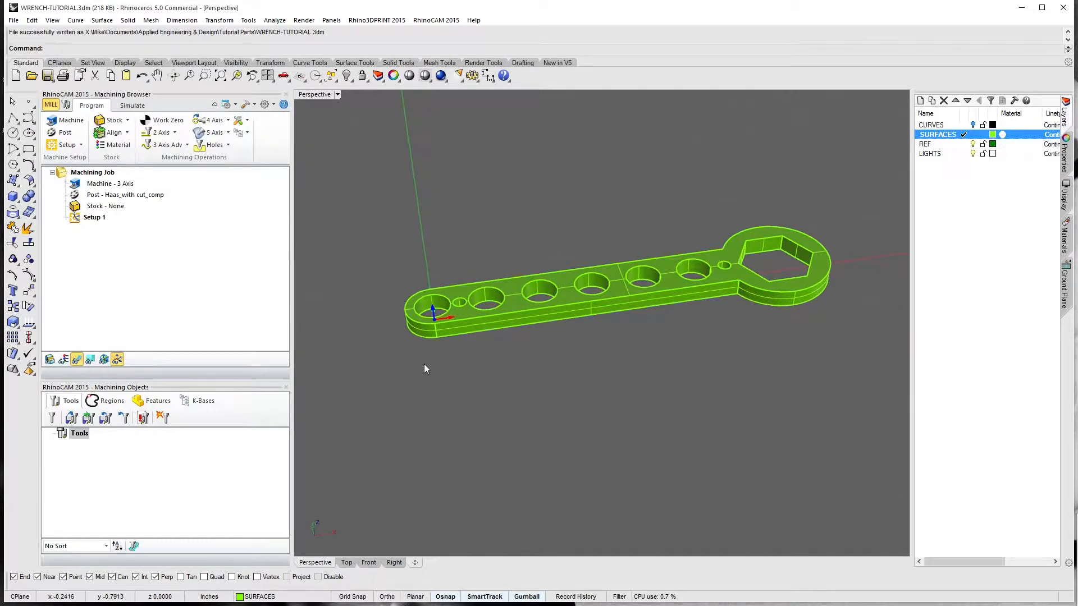
double_click(81, 207)
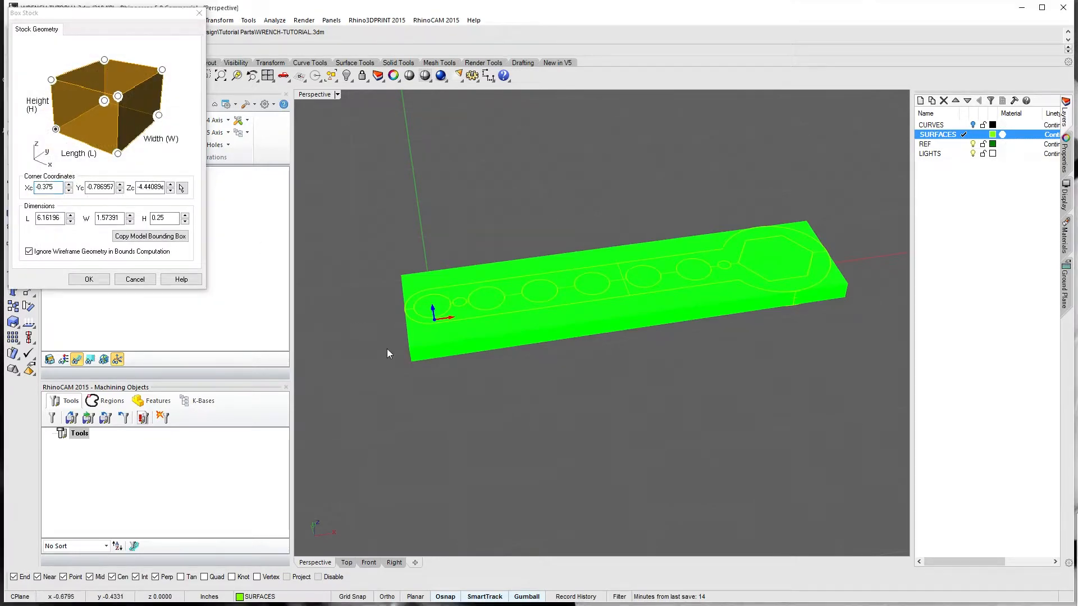
right_drag(387, 348, 470, 312)
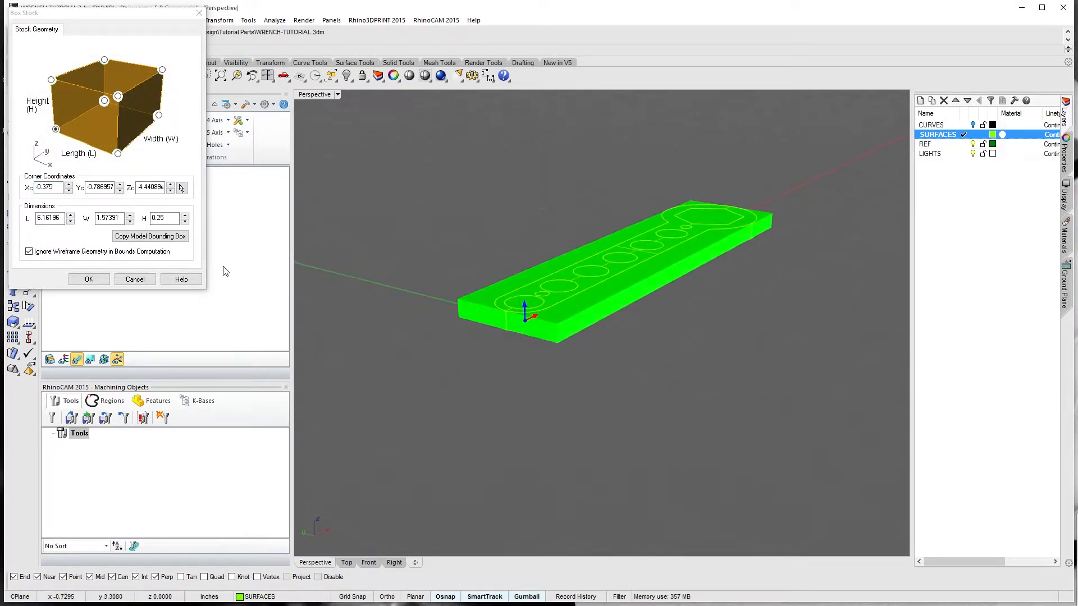
click(138, 239)
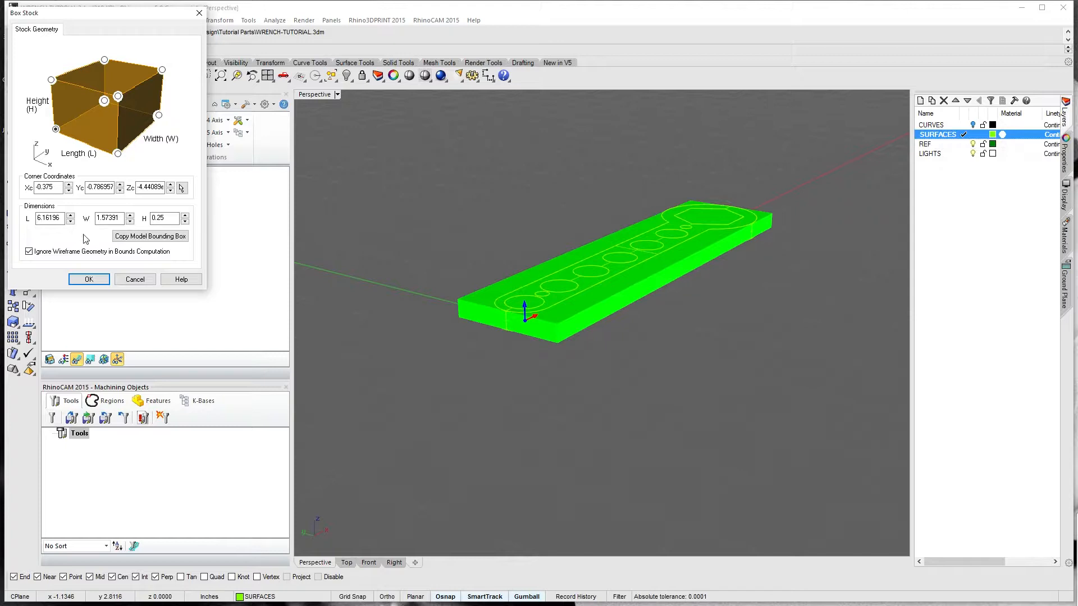
Step: Set the box stock's length to 6.5 and width to 1.75 inches and apply it
double_click(51, 218)
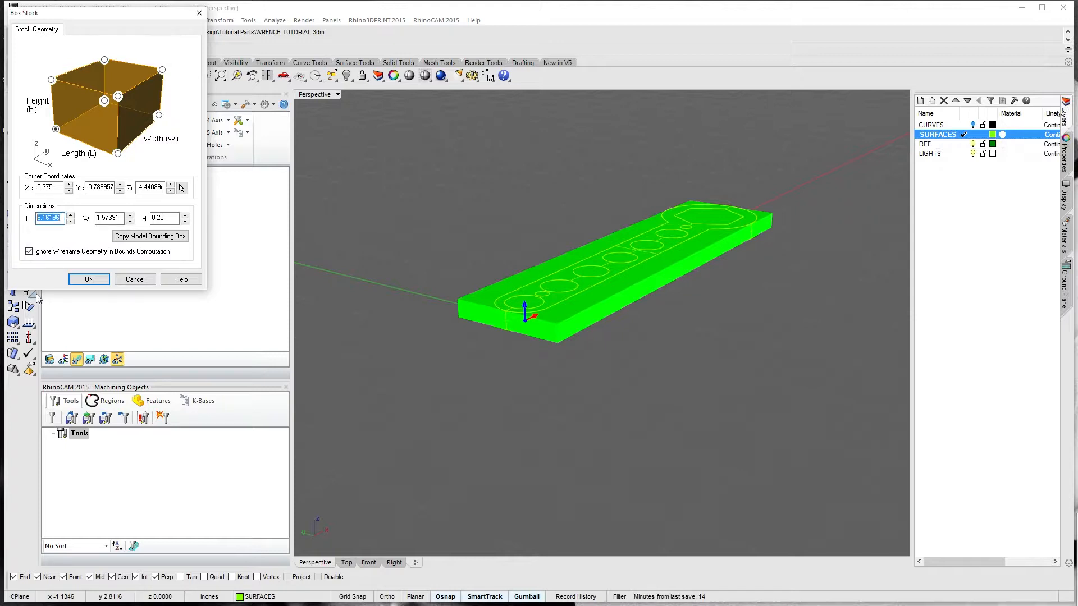
text(6.5)
key(Tab)
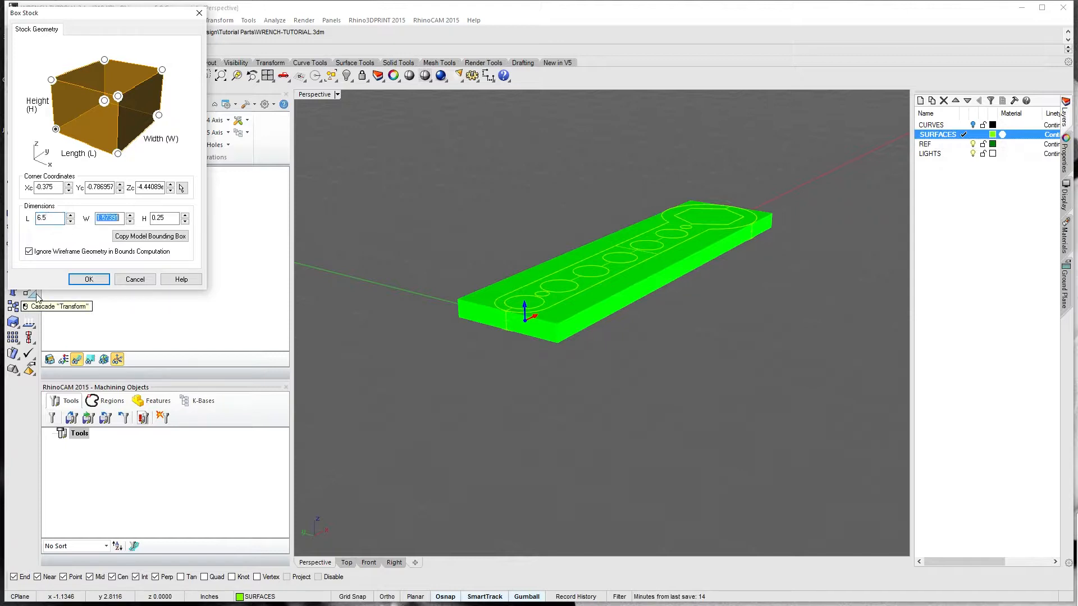
text(1.75)
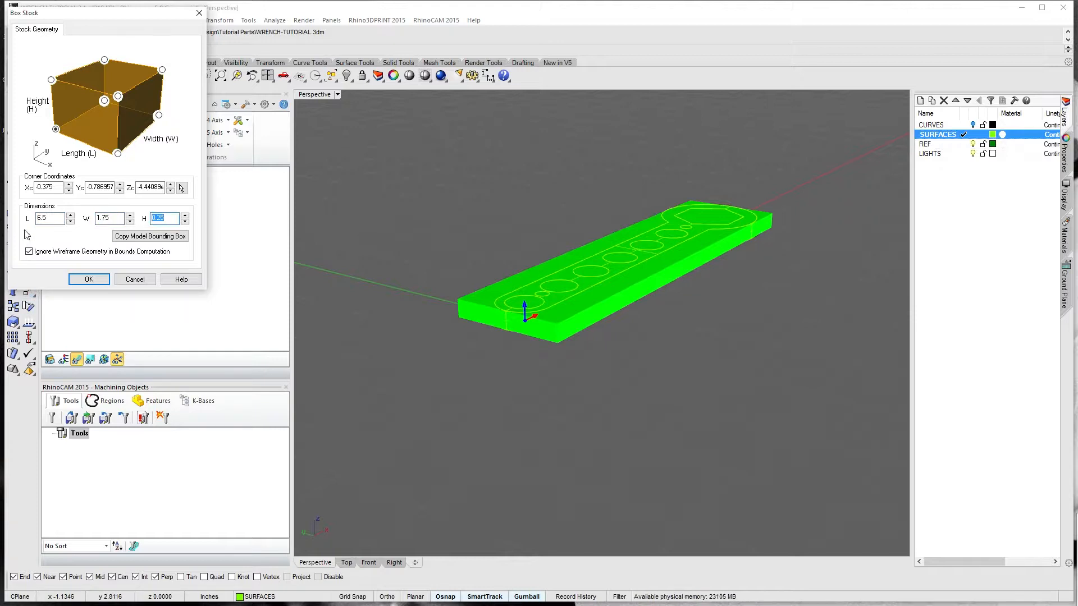
click(88, 279)
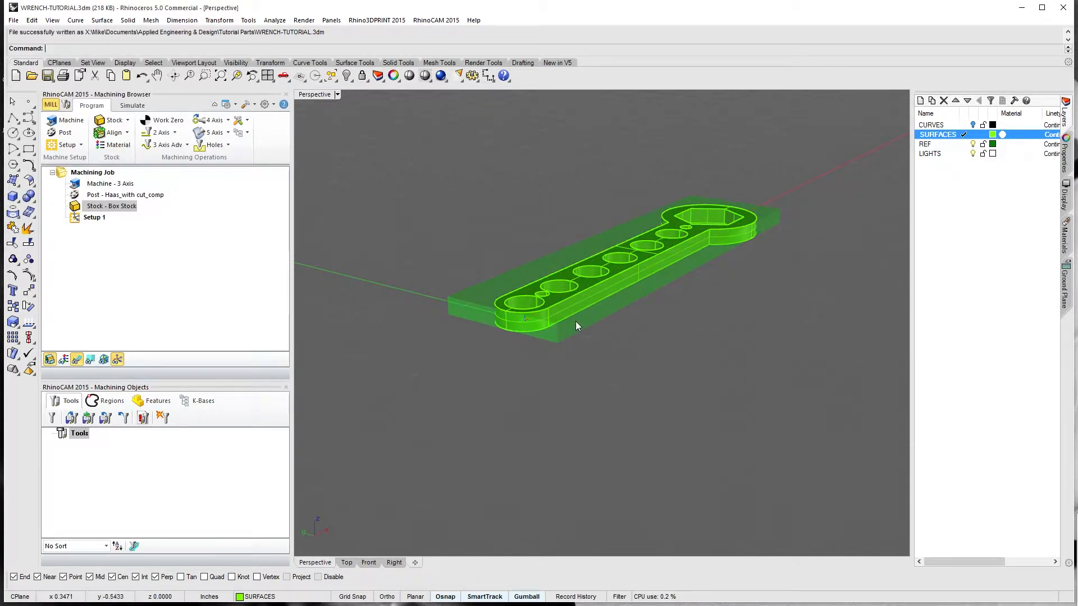
right_drag(575, 321, 487, 443)
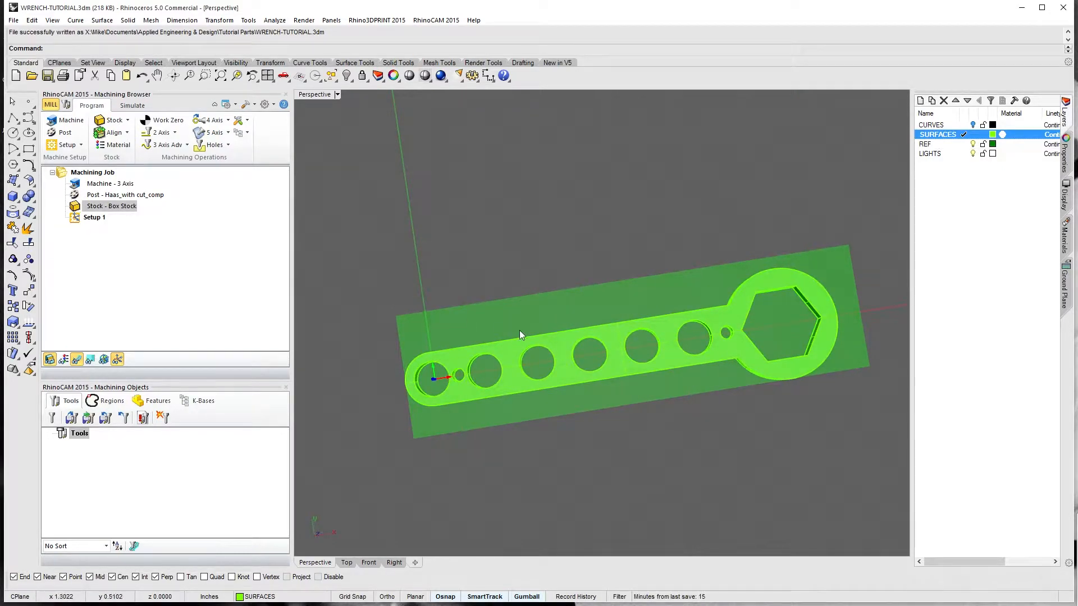
right_drag(520, 334, 613, 389)
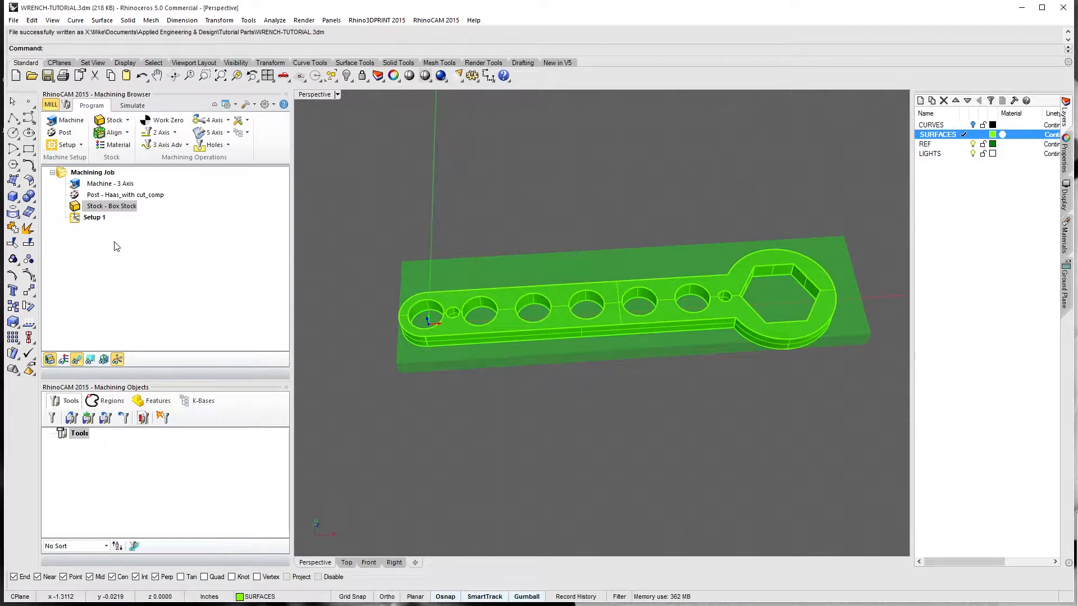
Step: Rename Setup 1 in the machining job as OP1
click(91, 217)
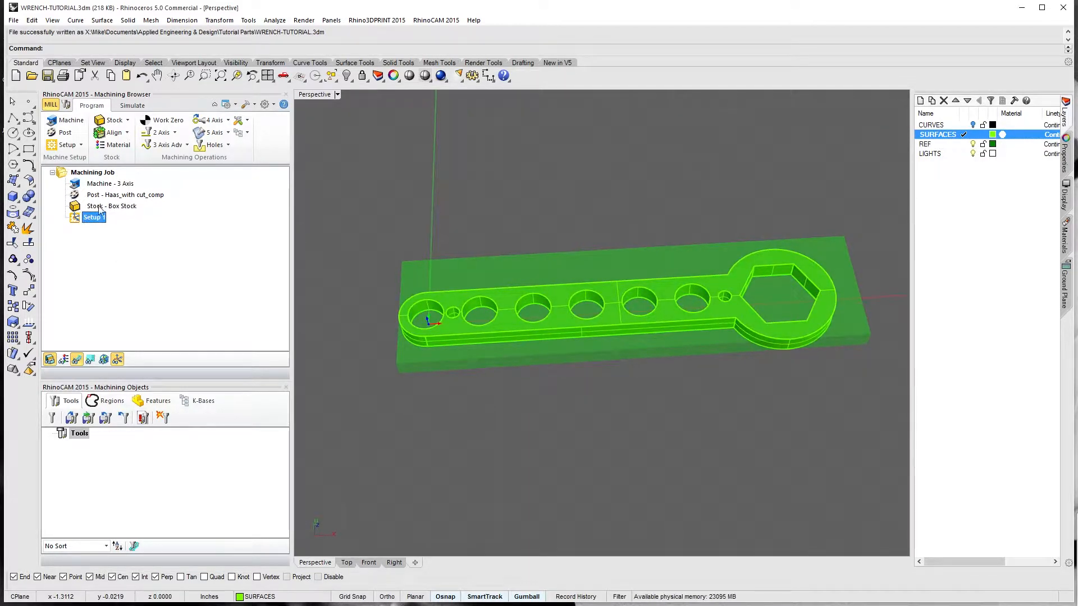
text(OP)
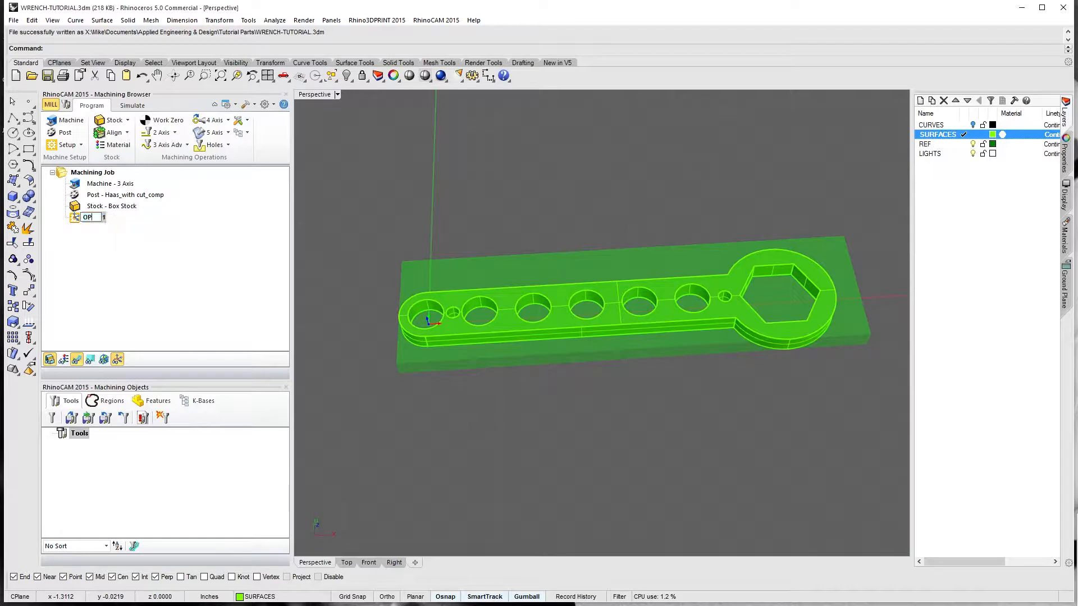
text(1)
key(Return)
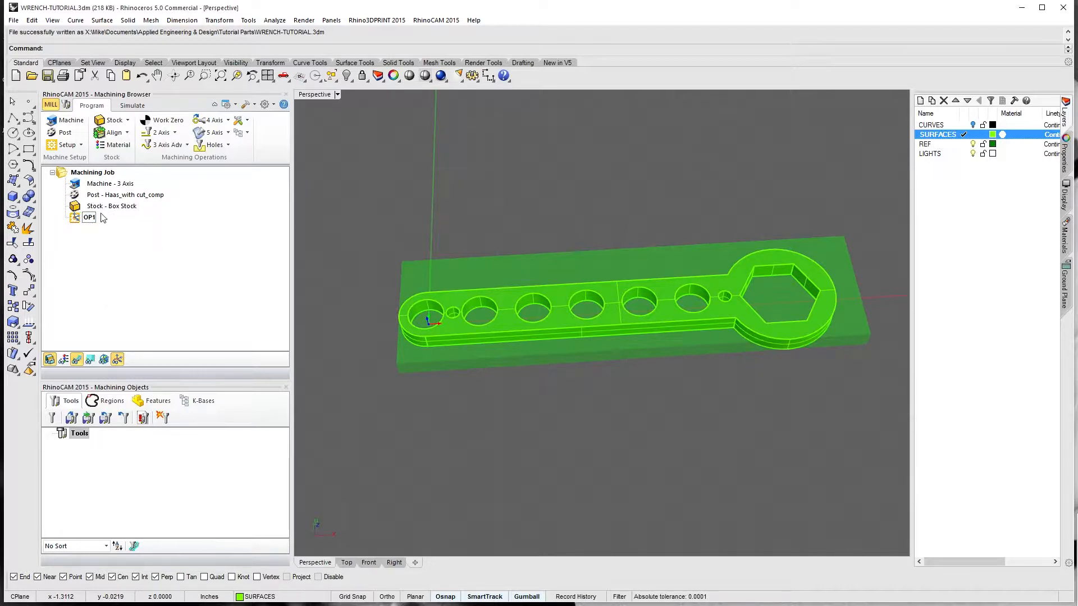
click(80, 146)
click(109, 177)
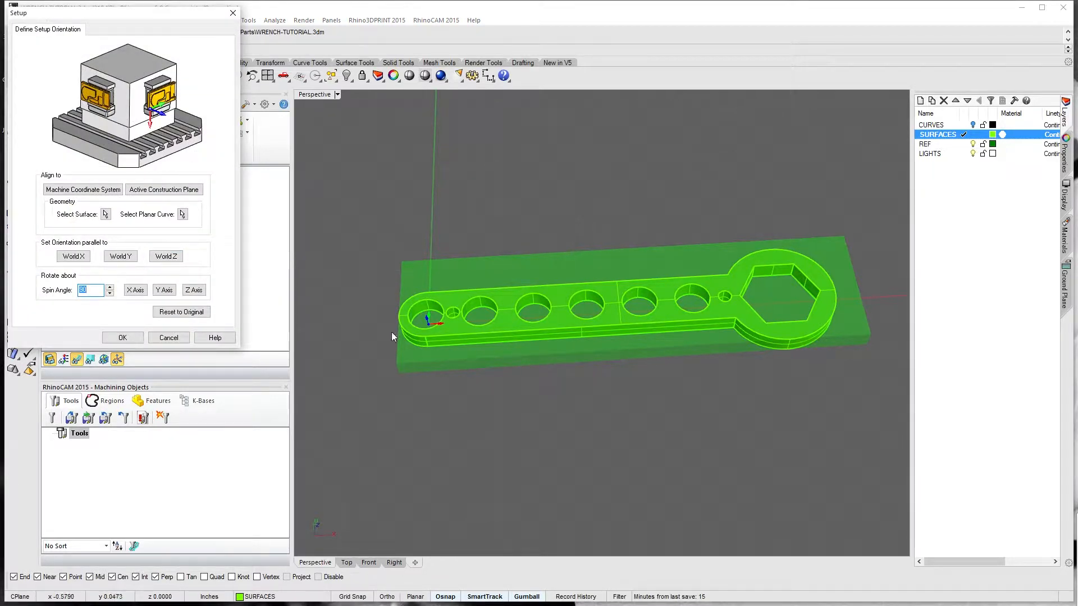
right_drag(392, 335, 700, 269)
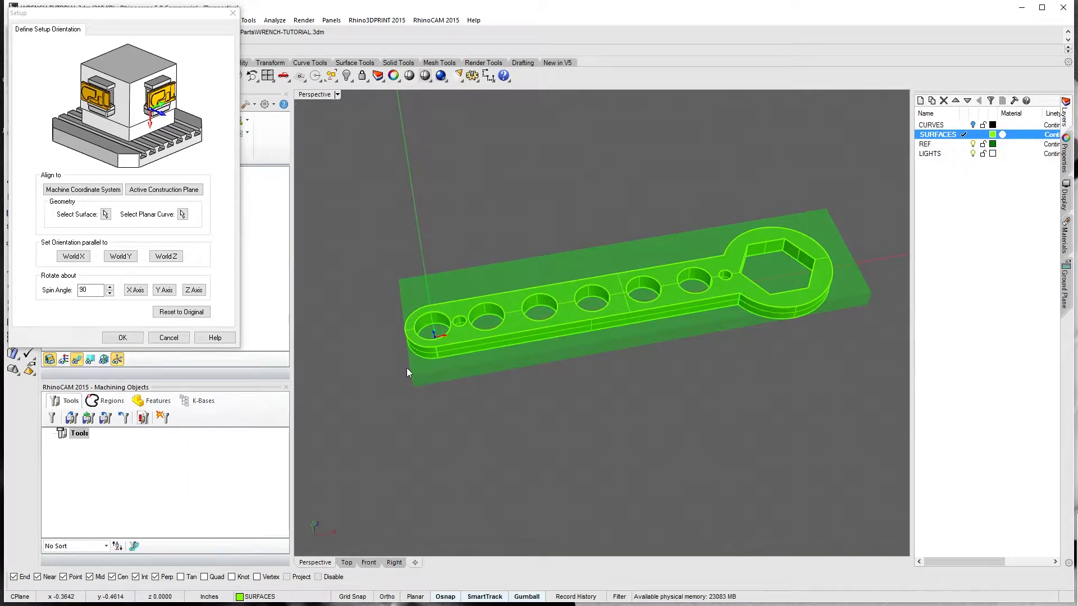
click(132, 337)
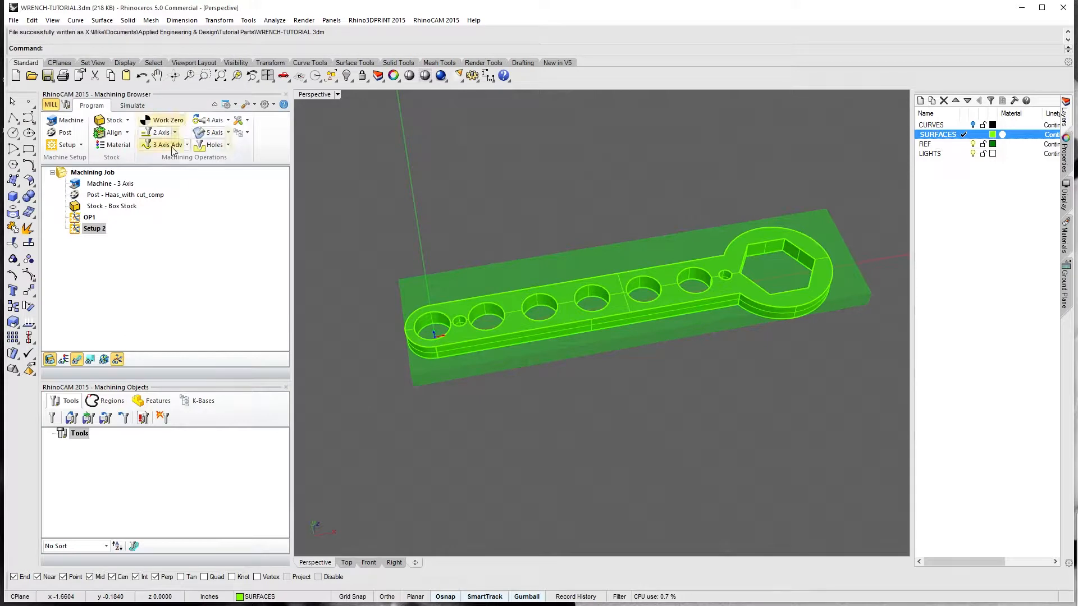
click(81, 230)
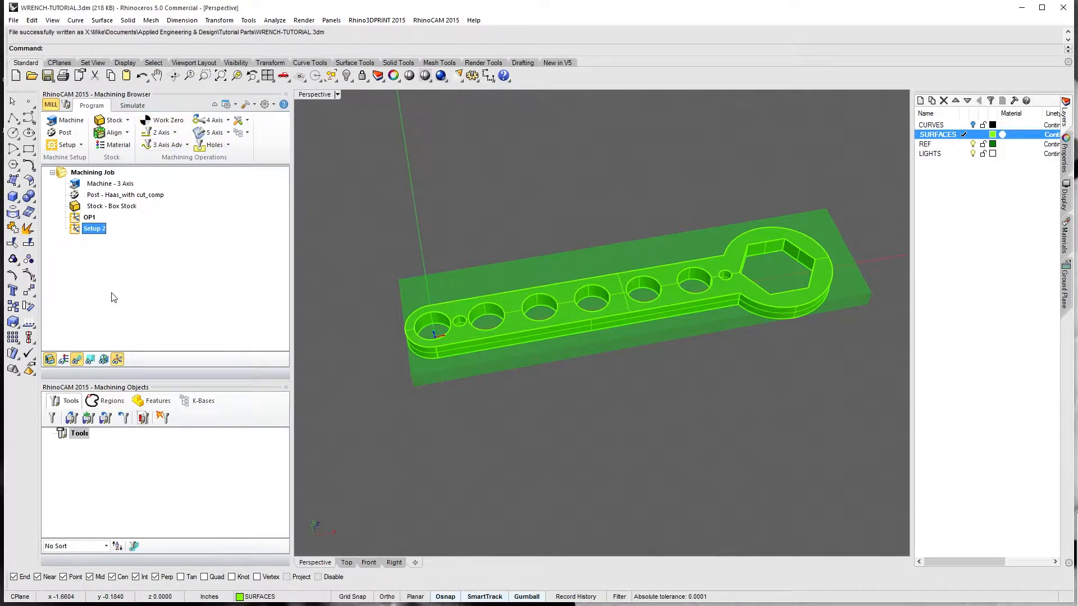
key(Delete)
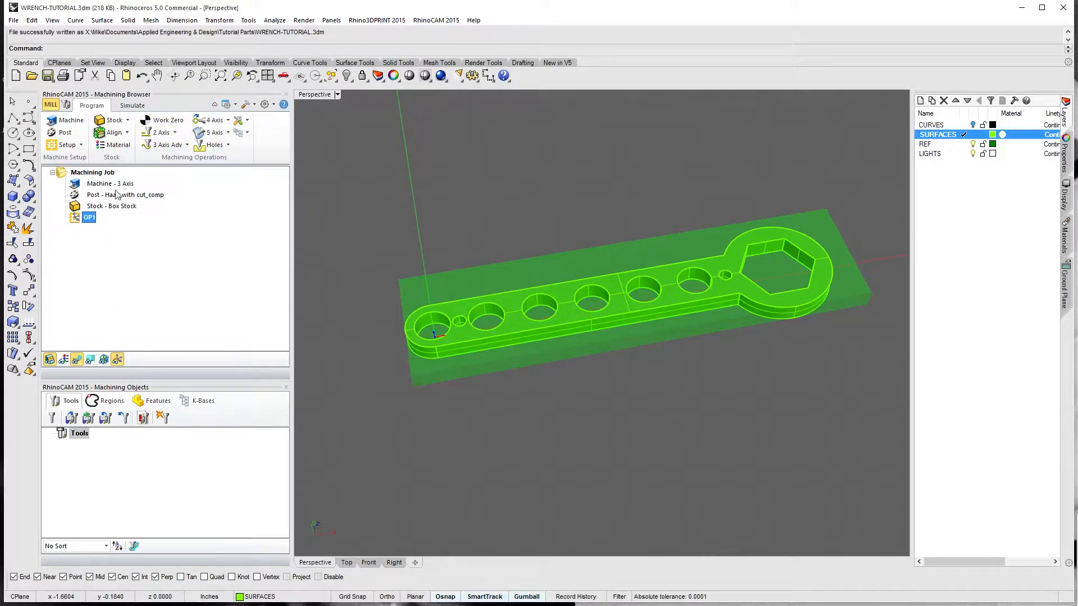
Step: Align the box stock about the wrench with center alignment in Z and in XY
click(112, 133)
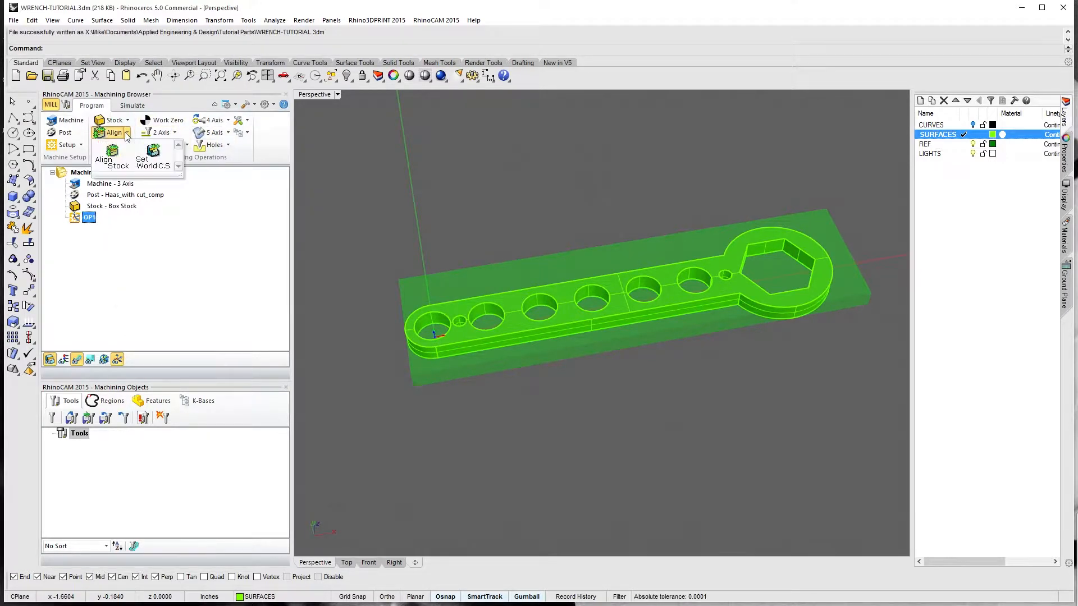
click(112, 161)
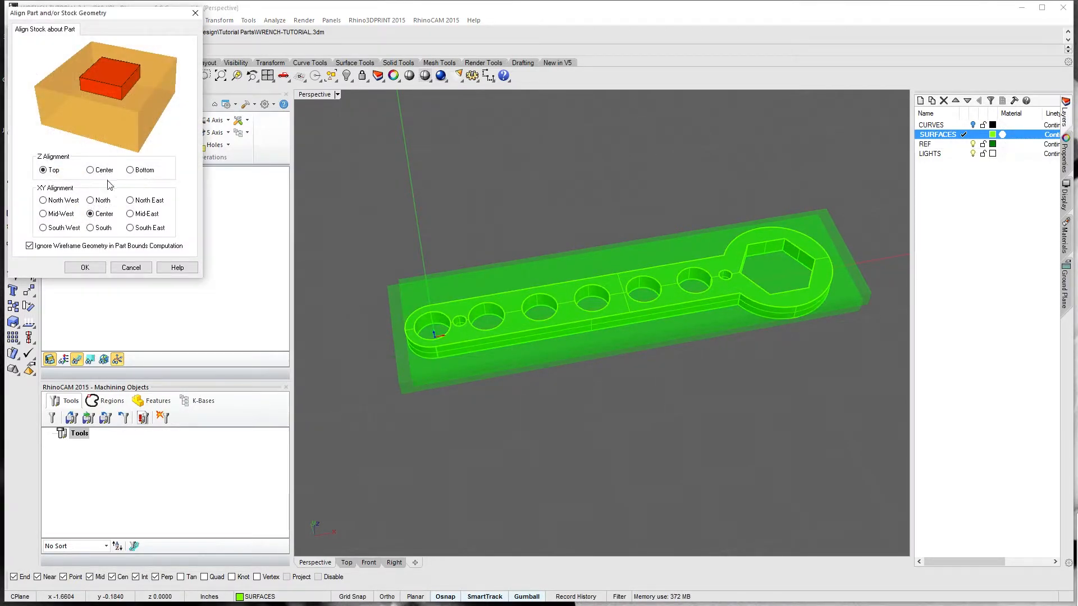
click(91, 170)
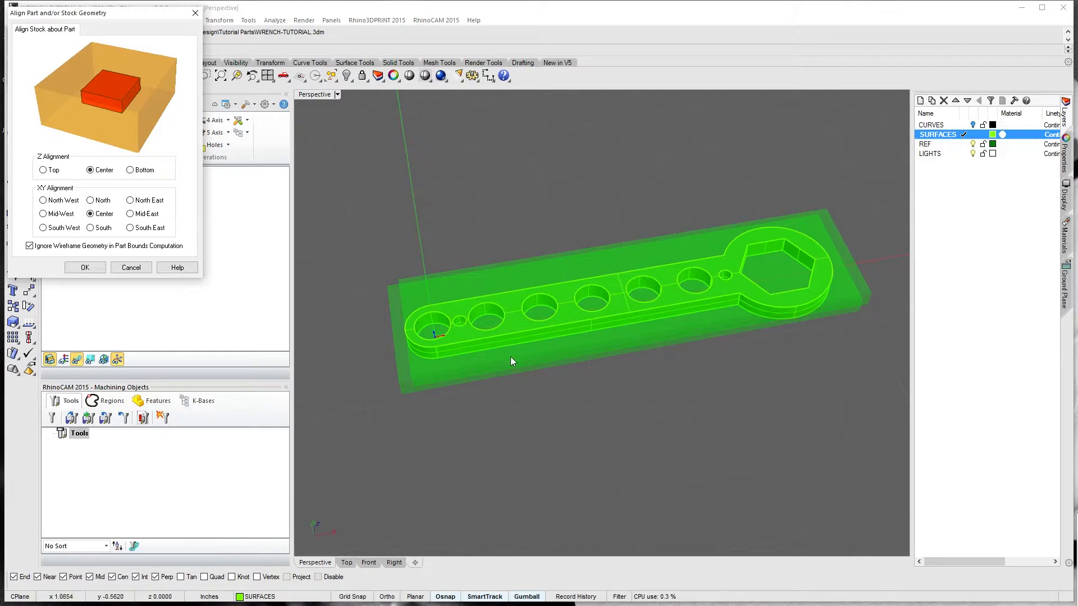
click(85, 268)
Step: Examine the stock material around the wrench, especially the margin beside the hexagonal head
right_drag(635, 396, 669, 404)
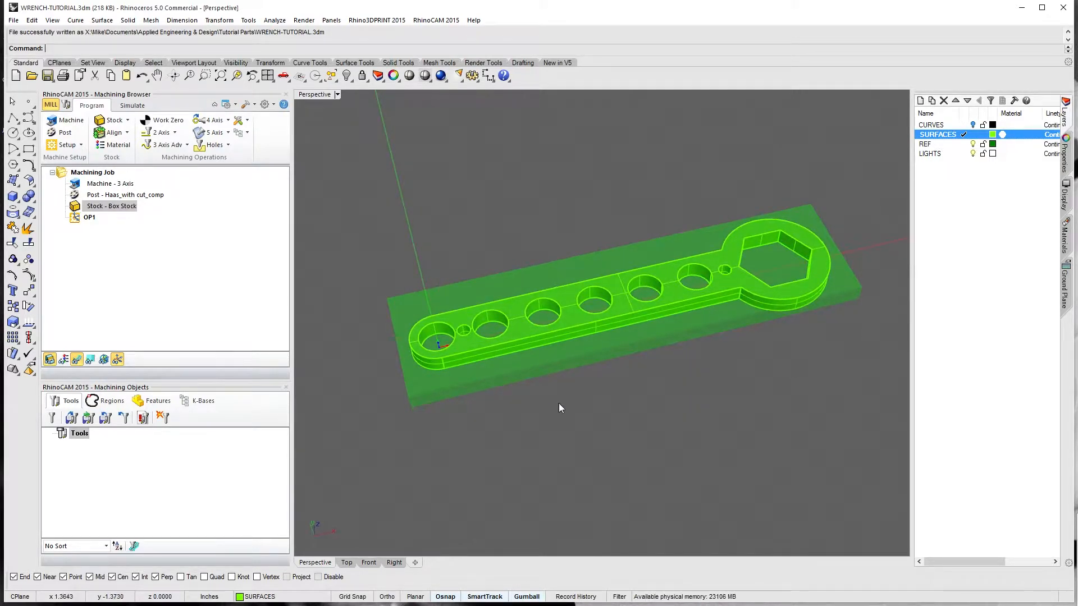
right_drag(529, 422, 685, 335)
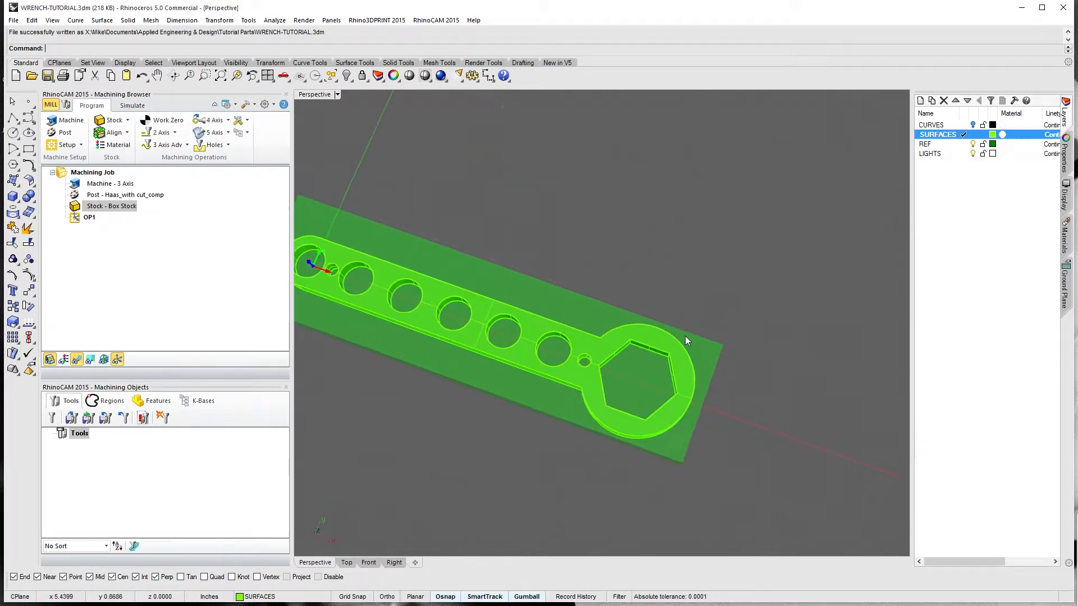
scroll(663, 331, up, 7)
scroll(662, 335, up, 2)
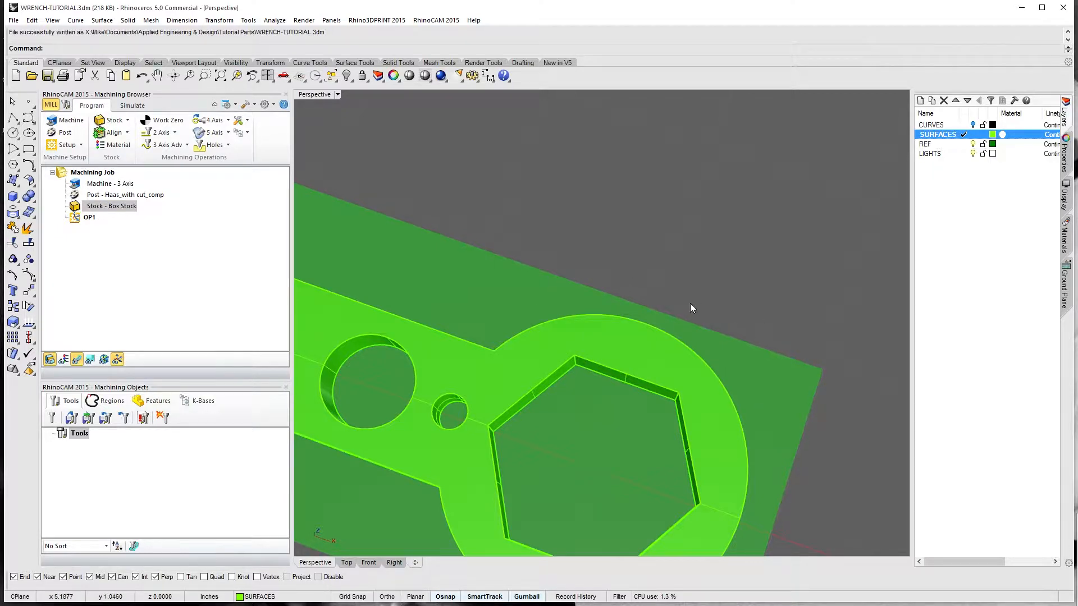
scroll(689, 316, up, 1)
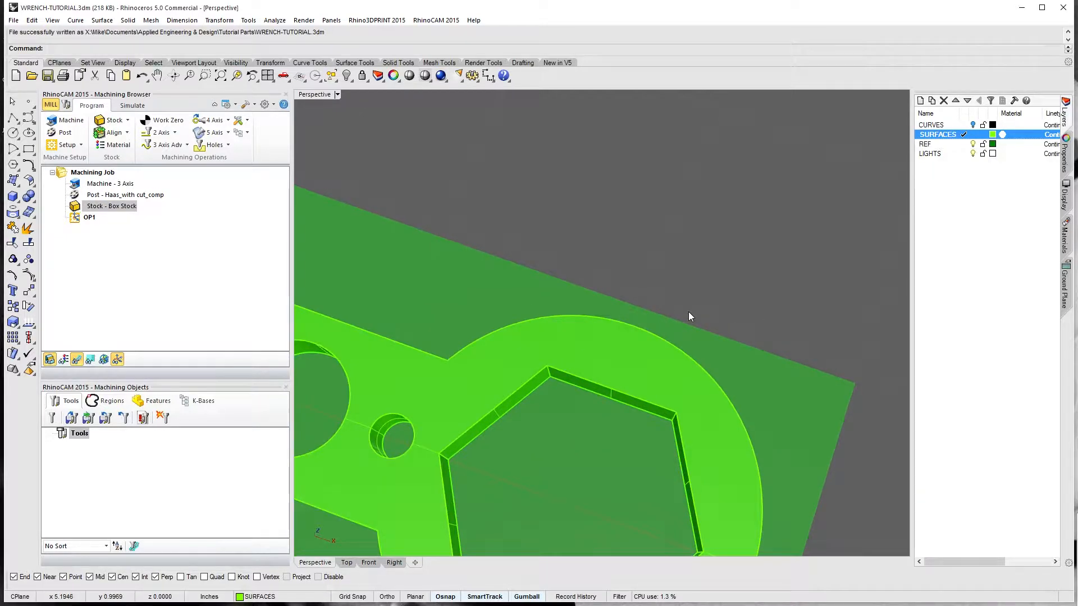
scroll(689, 316, down, 5)
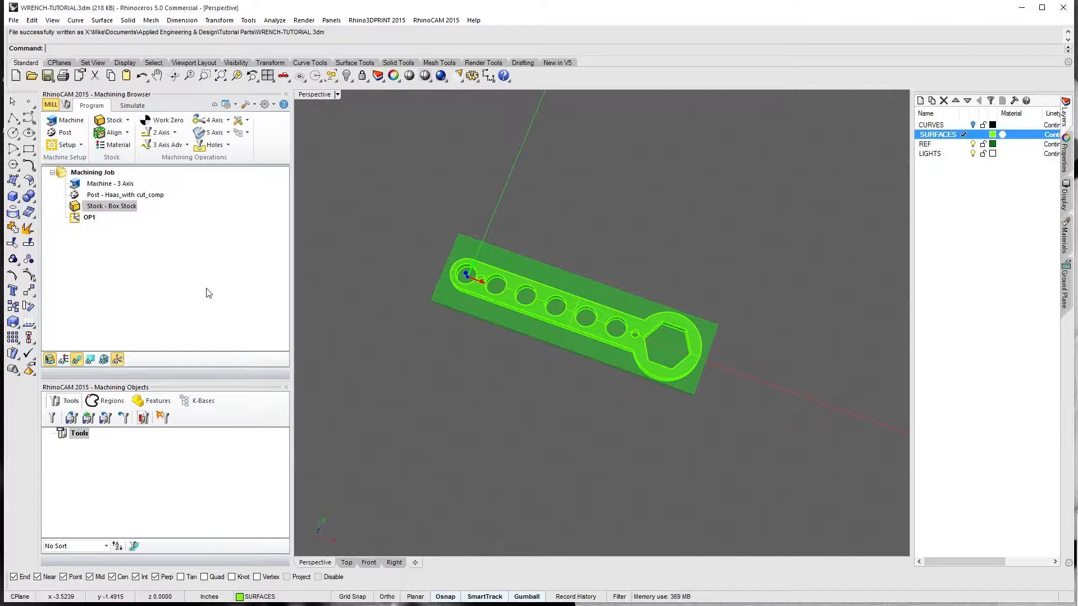
right_drag(728, 400, 782, 333)
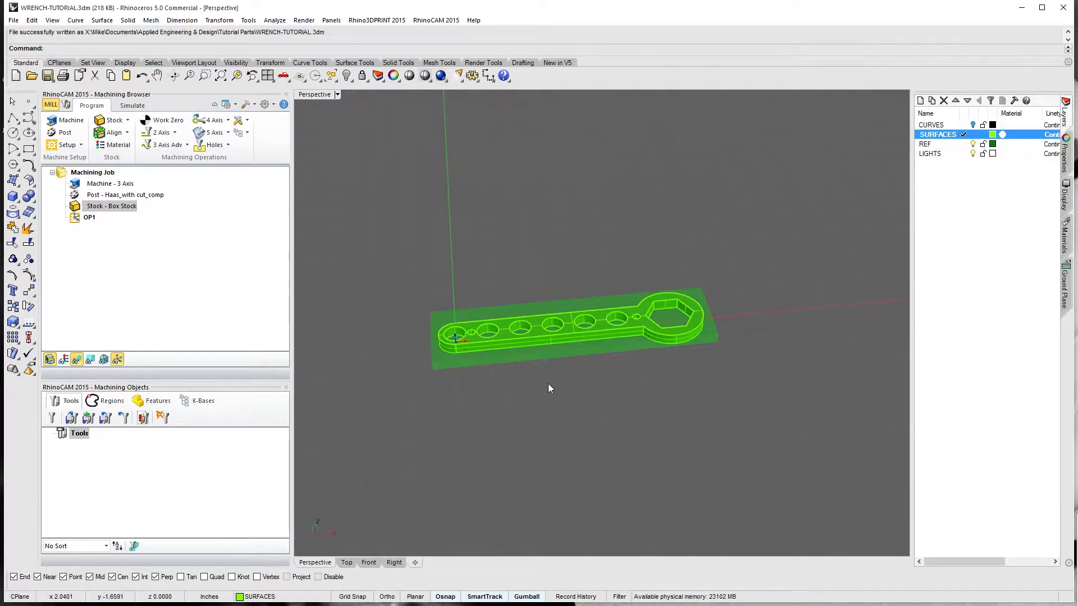
right_drag(548, 383, 574, 391)
right_drag(689, 351, 540, 366)
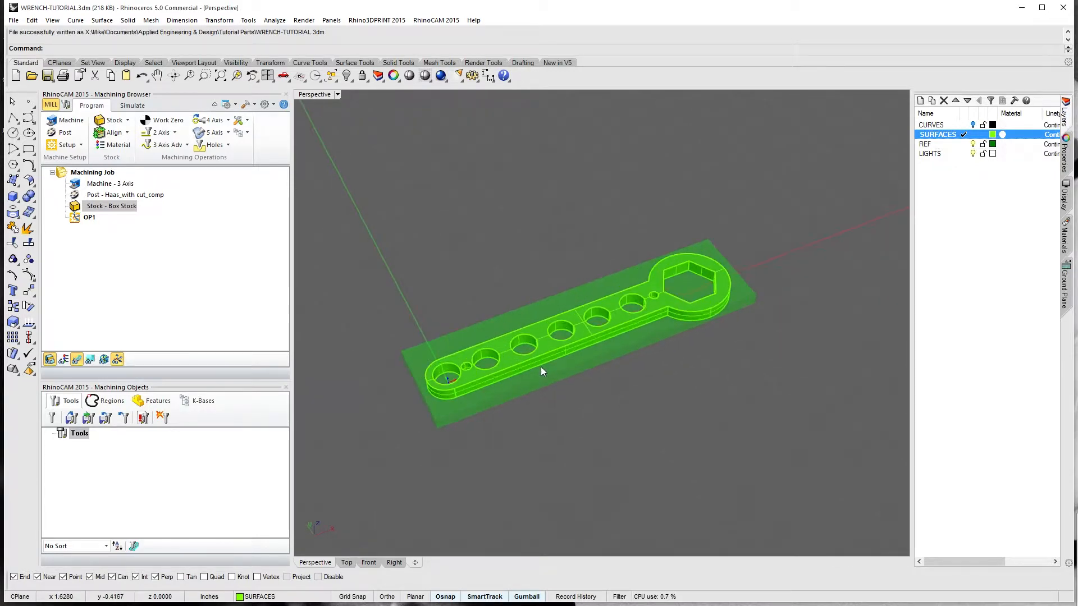
Step: Set the box stock's width to 2.5 inches and apply the change
double_click(84, 207)
drag(113, 220, 22, 224)
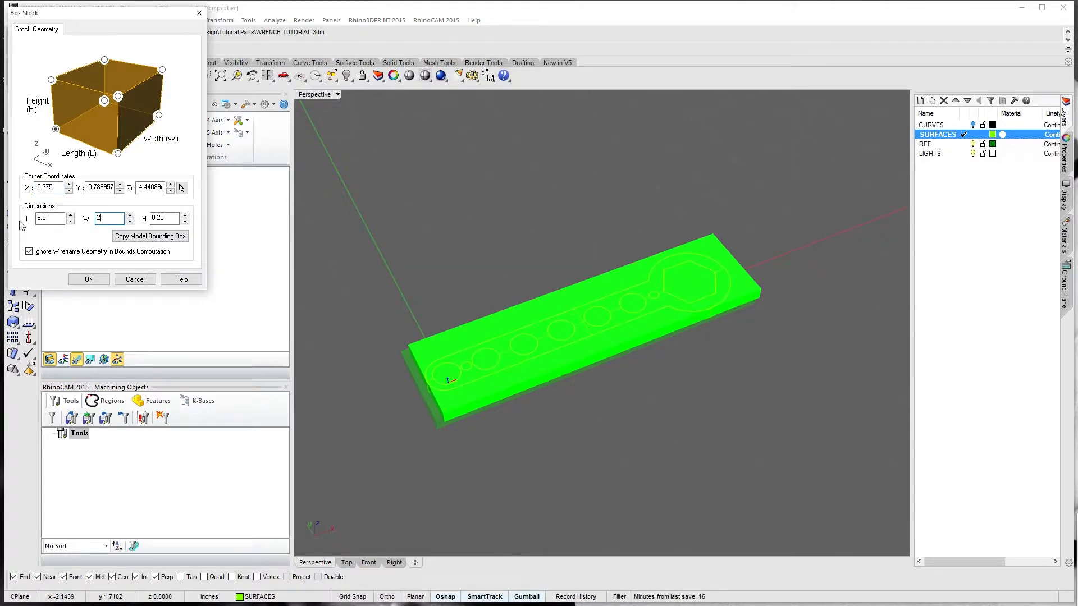
drag(108, 220, 31, 225)
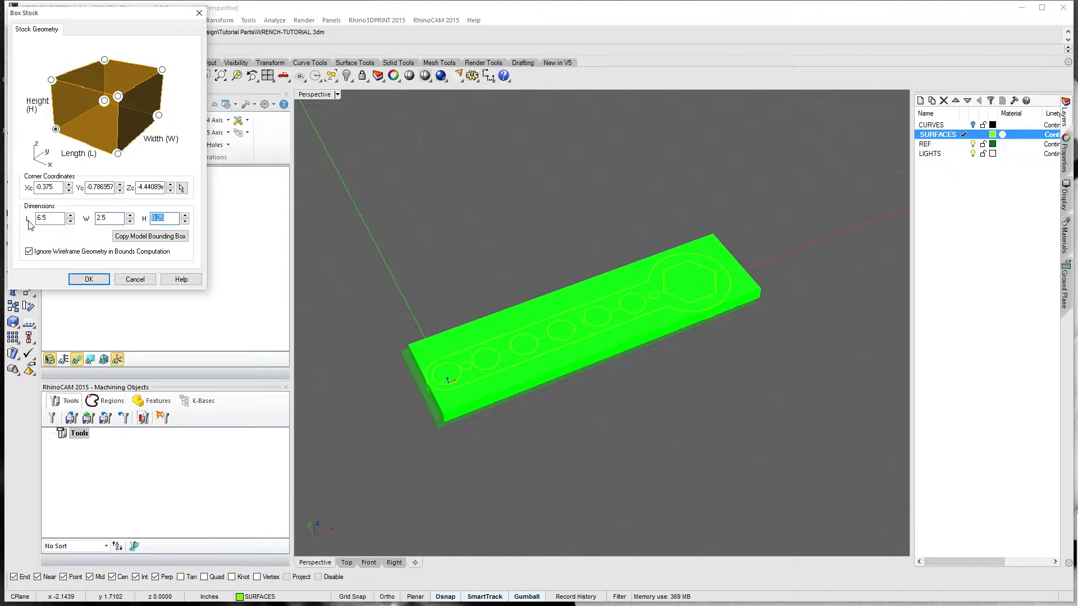
click(88, 279)
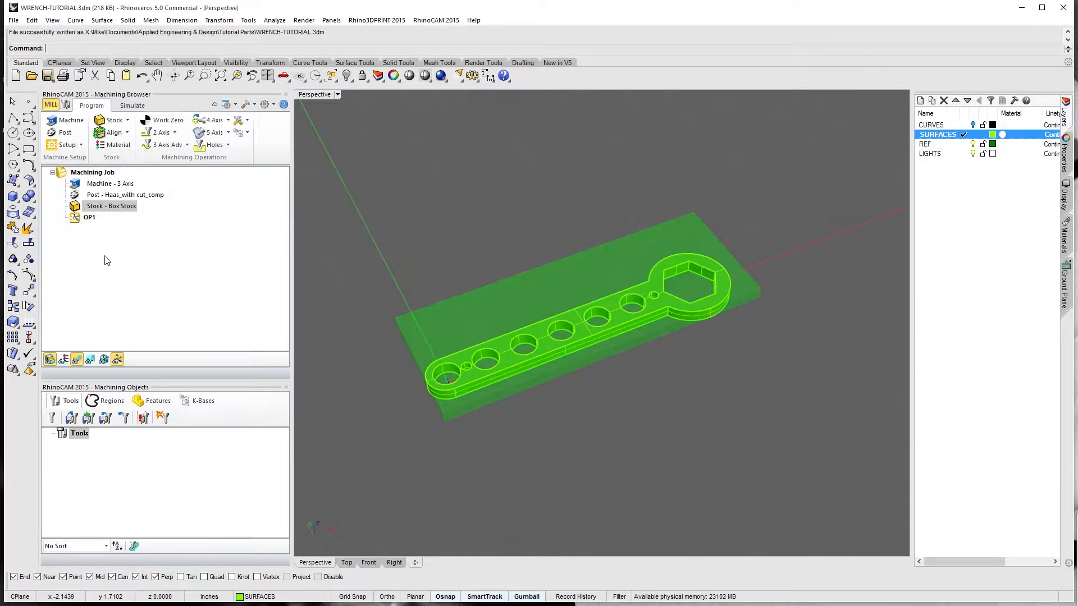
Step: Realign the box stock about the wrench with center alignment in Z and in XY
click(114, 132)
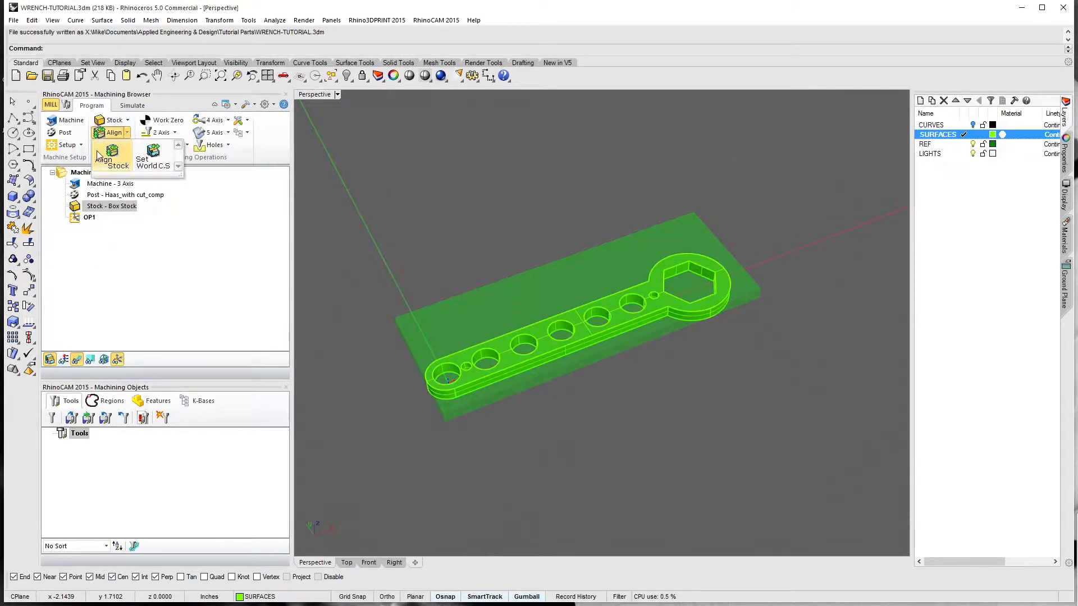
click(103, 156)
click(90, 170)
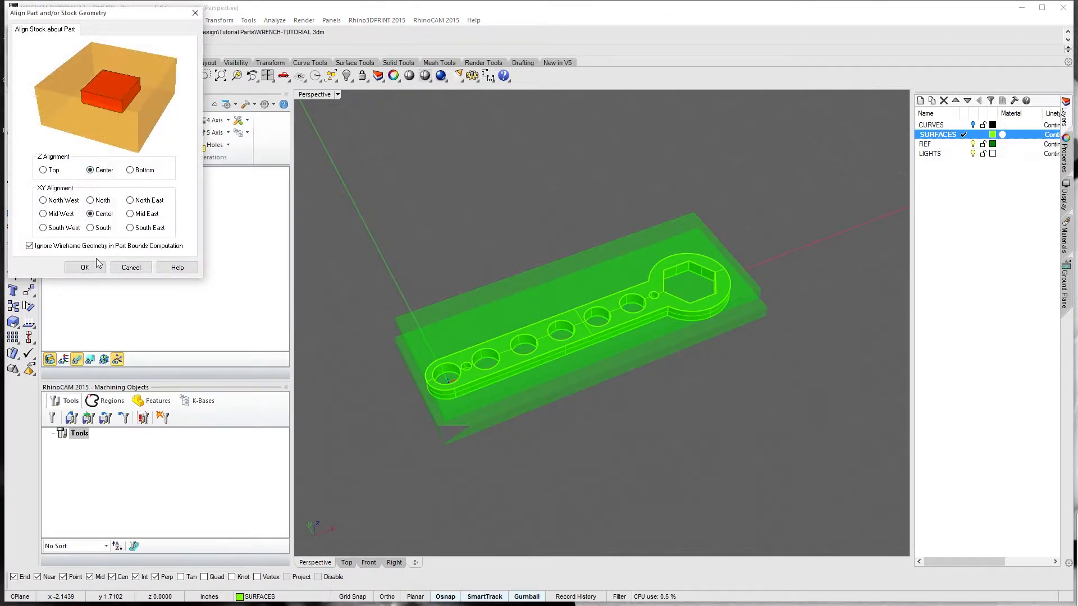
click(85, 268)
right_drag(655, 373, 617, 365)
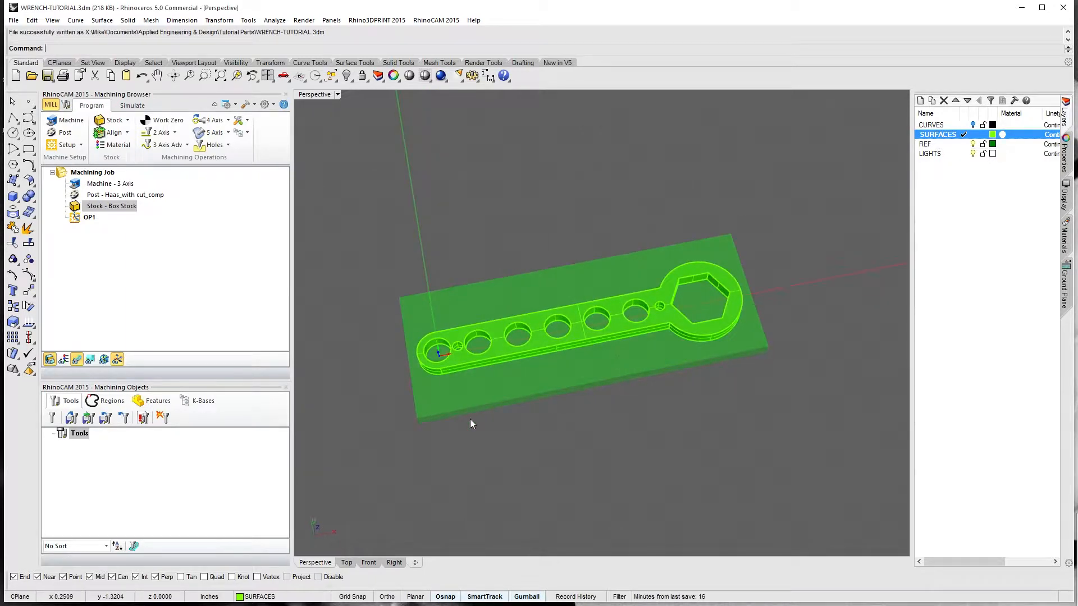
right_drag(470, 419, 466, 380)
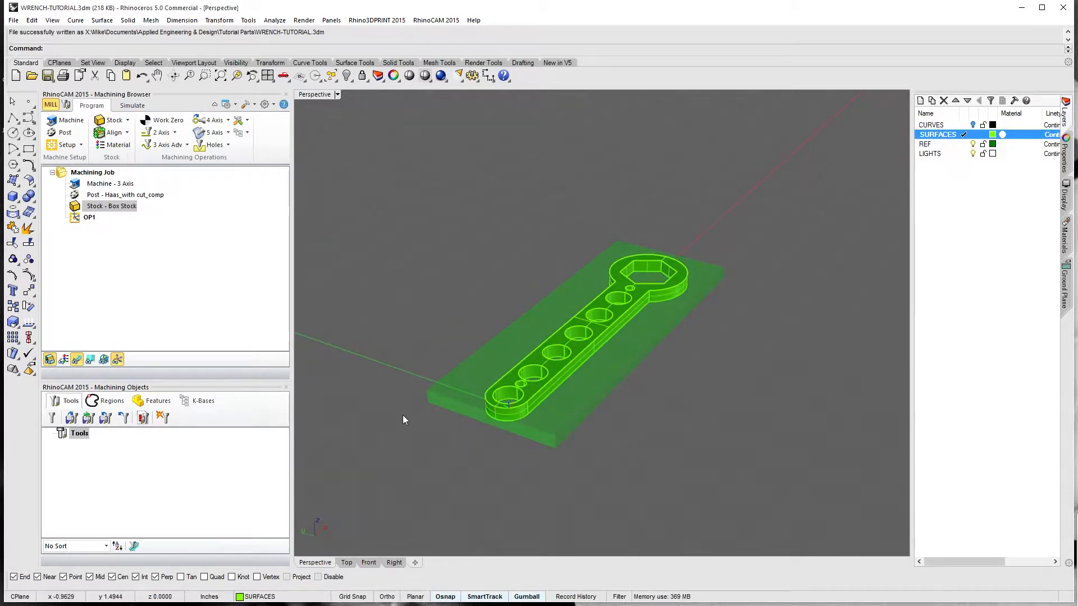
mouse_move(613, 425)
right_down()
mouse_move(651, 417)
mouse_move(609, 425)
right_up()
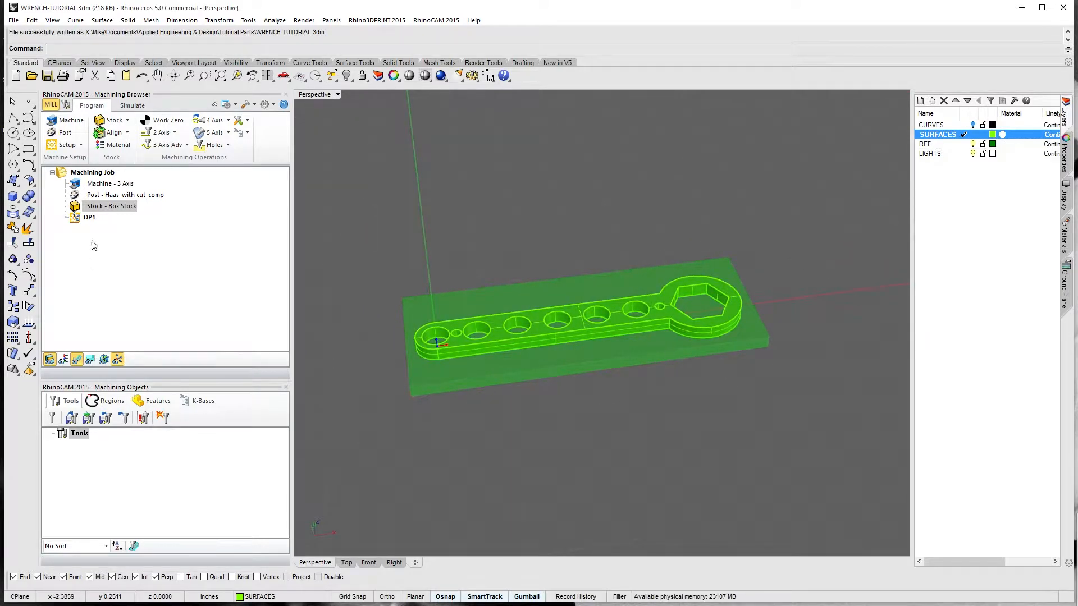
Step: Set the world coordinate system origin to the stock box's highest Z face at the north west corner
click(114, 133)
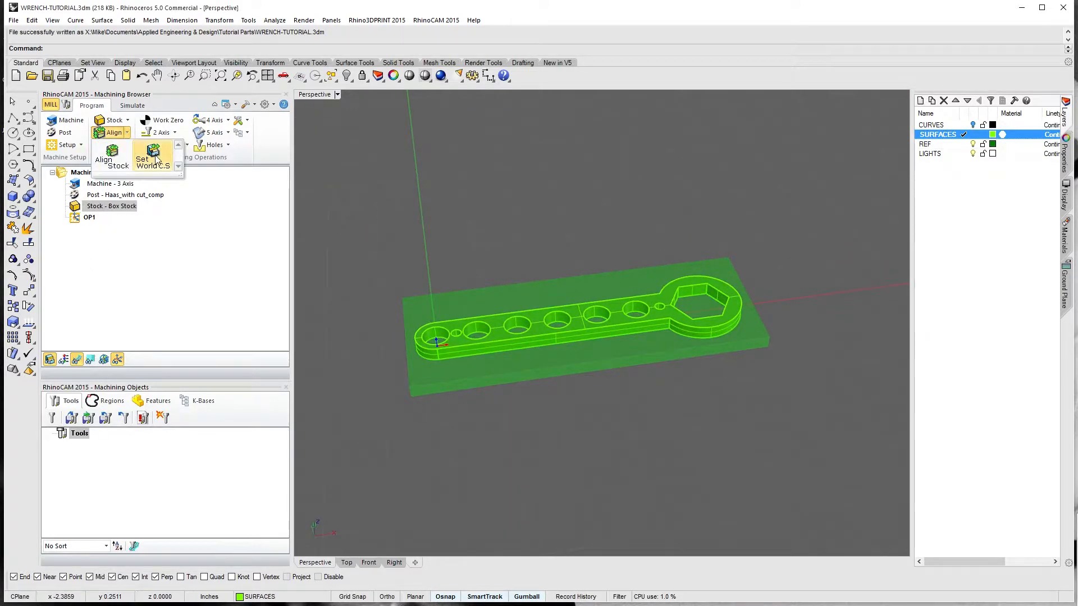
click(154, 156)
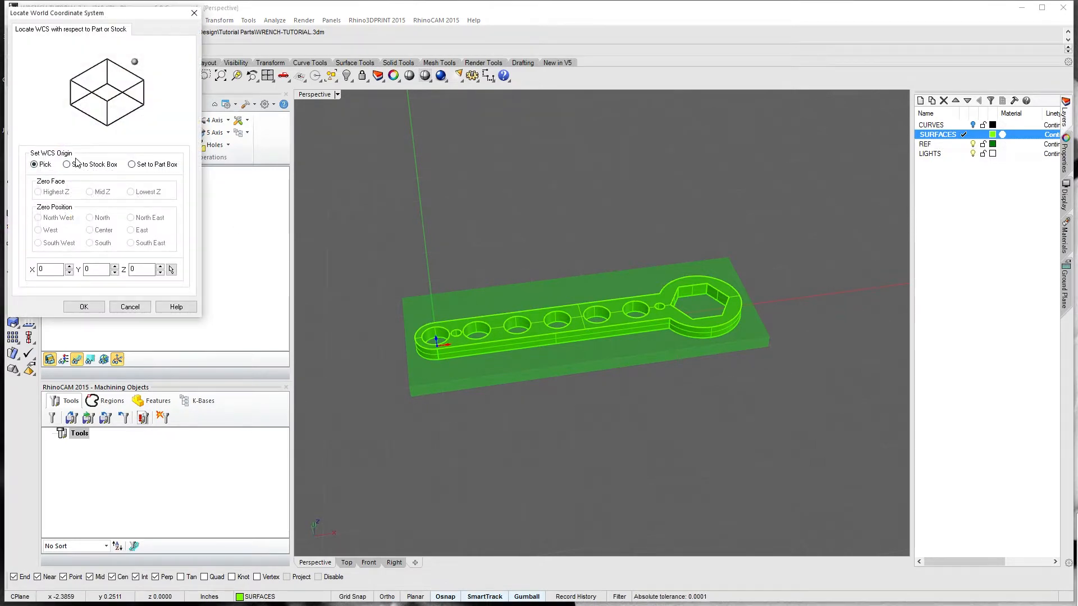
click(93, 165)
right_drag(368, 308, 601, 341)
scroll(523, 355, up, 7)
right_drag(677, 327, 562, 391)
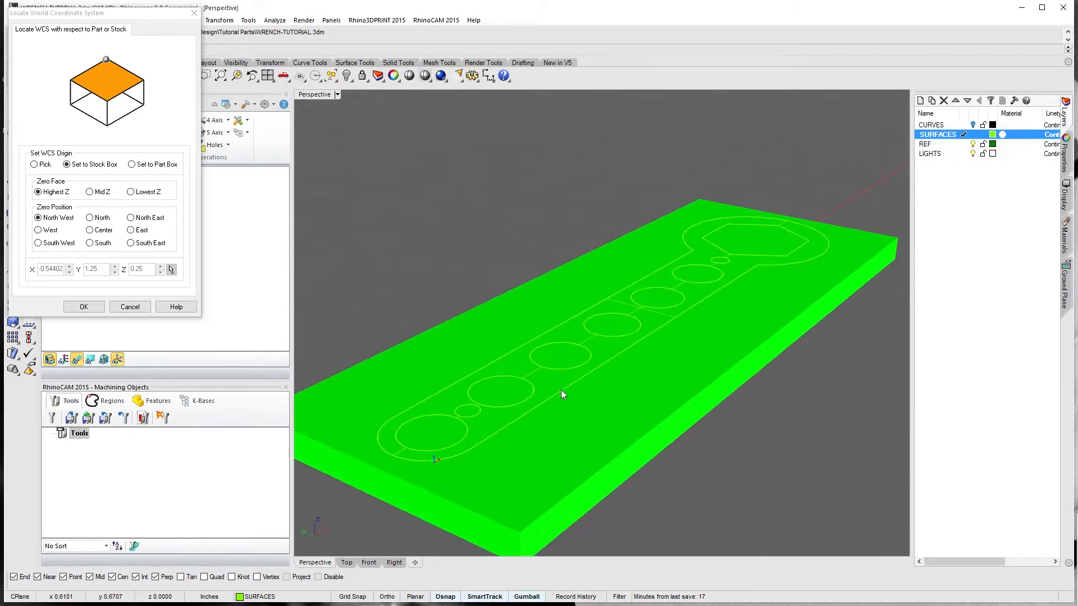
shift+right_drag(445, 393, 445, 370)
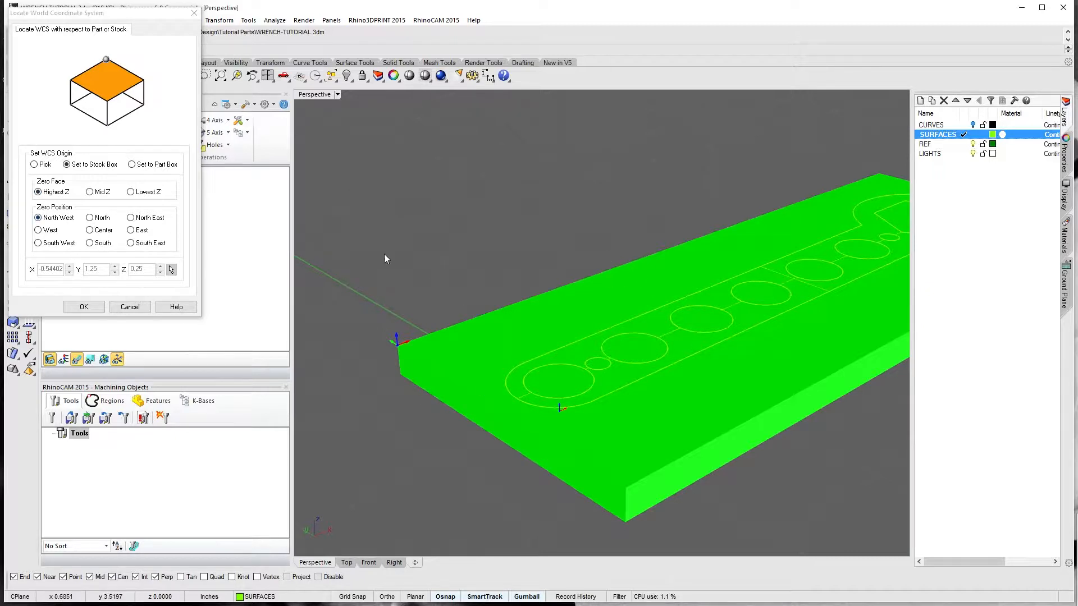
click(84, 307)
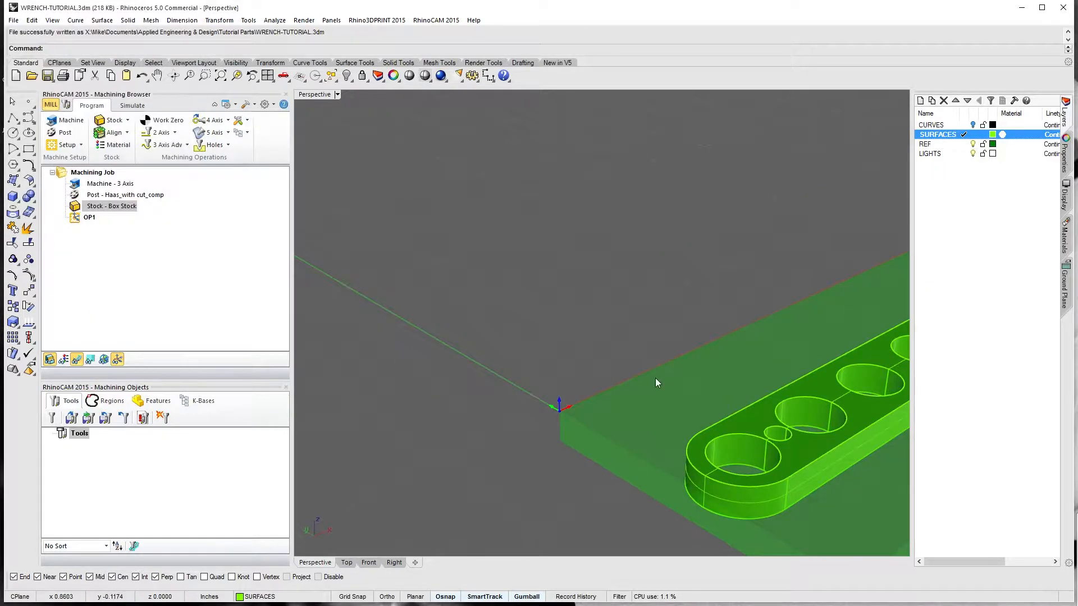
scroll(655, 378, down, 5)
right_drag(635, 404, 638, 324)
scroll(567, 312, up, 3)
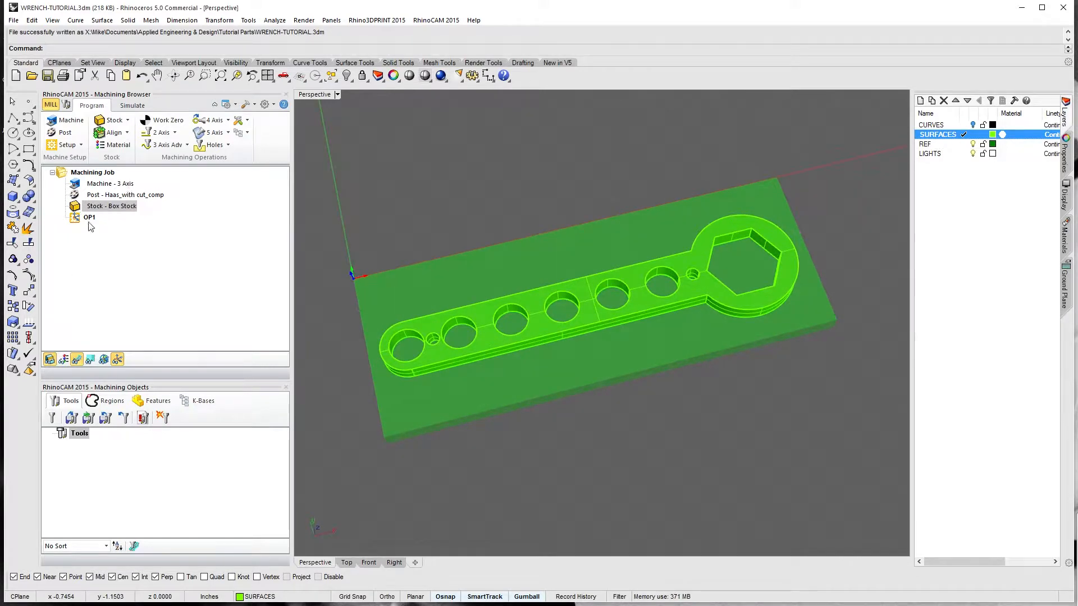
Step: Generate a work zero on the stock box at highest Z, north west, with work offset output on register 54
click(163, 120)
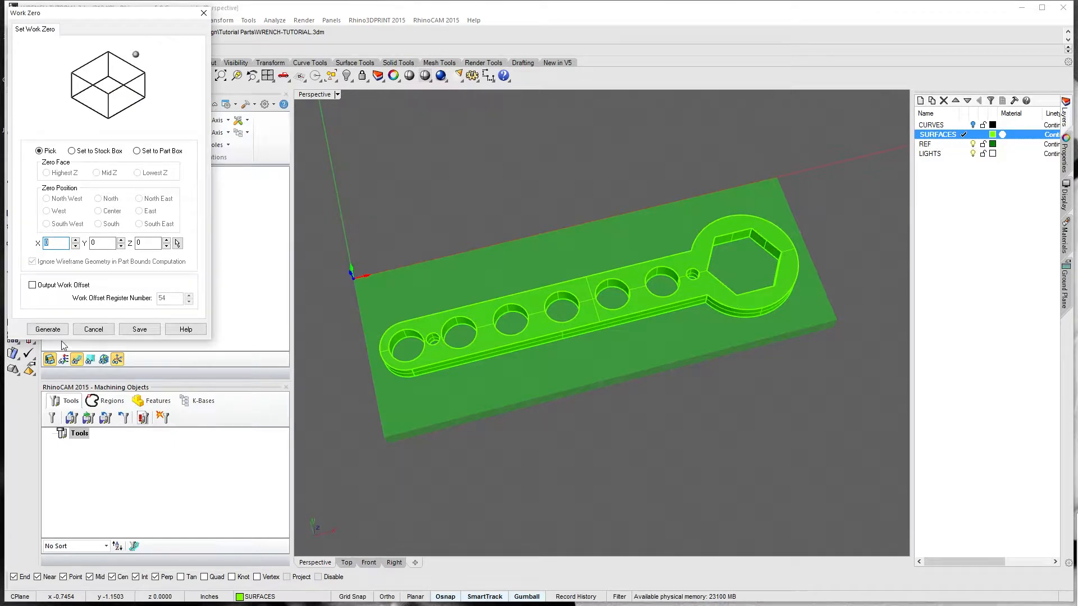
click(32, 285)
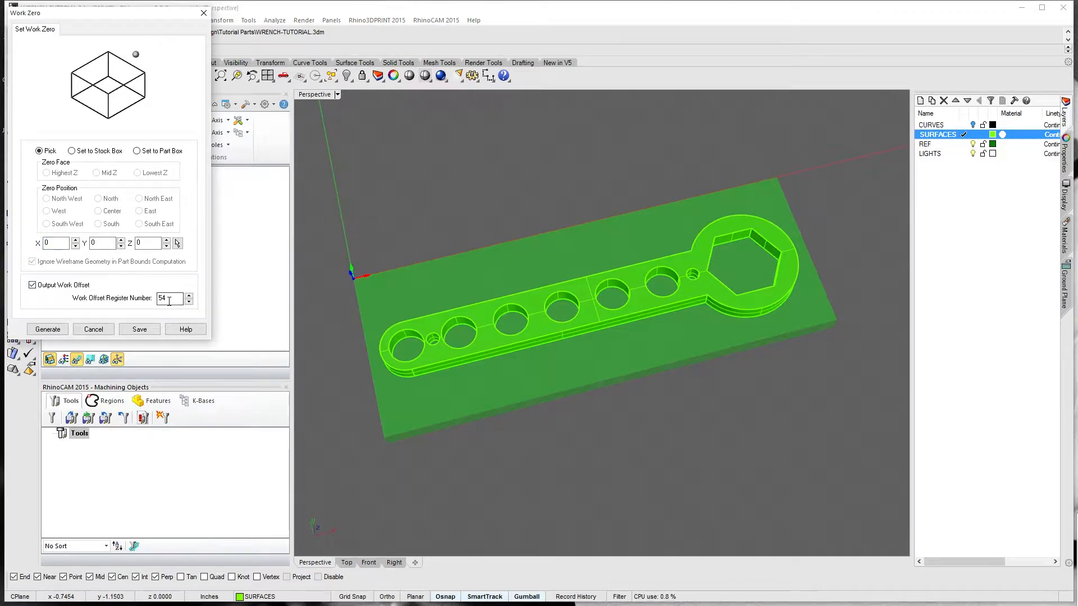
click(95, 152)
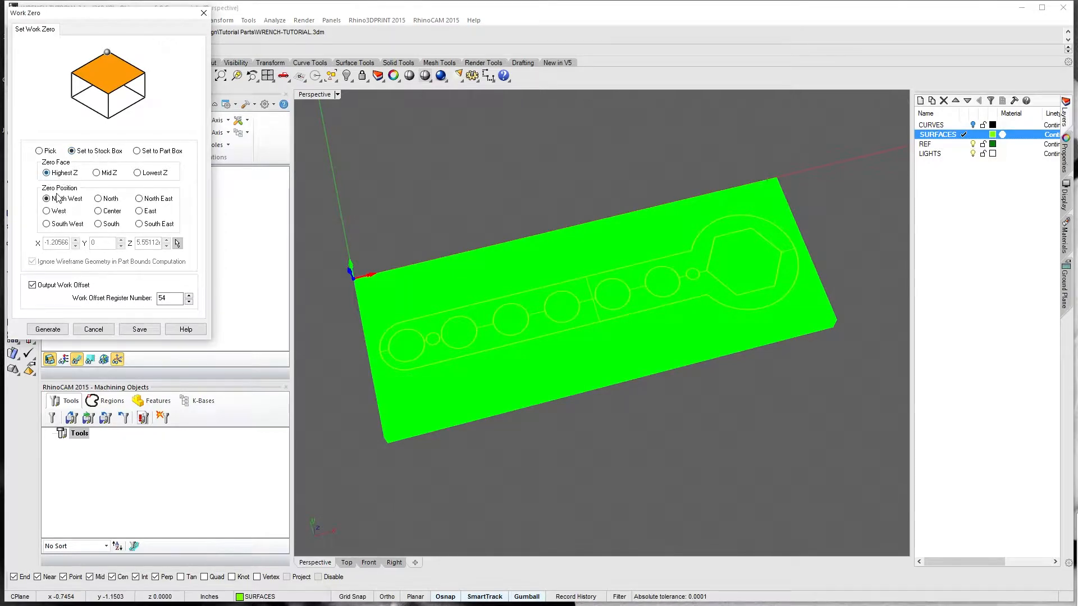
click(55, 330)
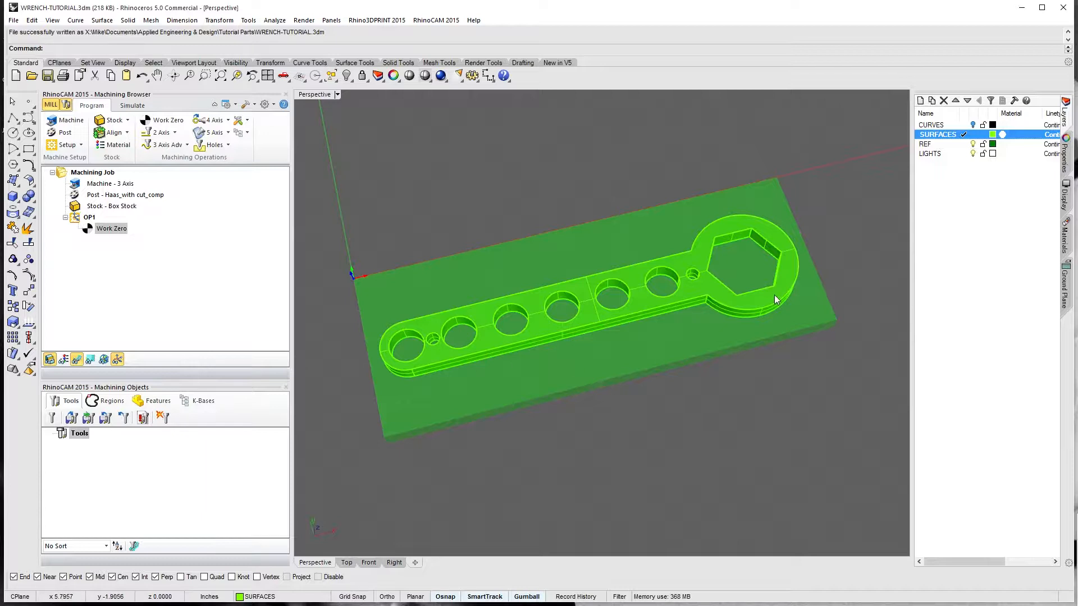
click(124, 263)
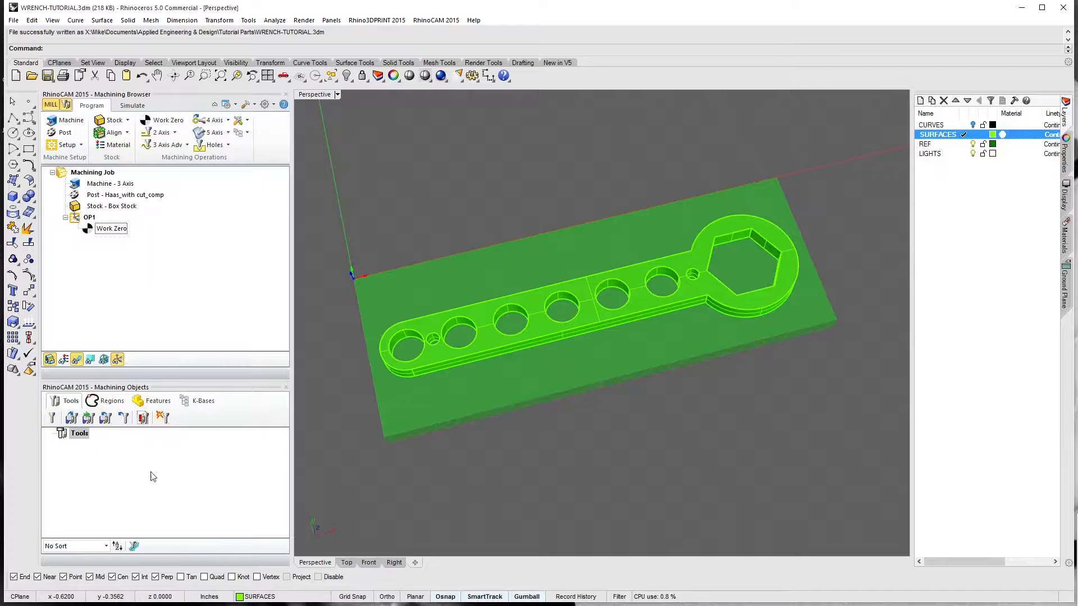
Step: Start a new drill tool definition and name it 3/16" DRILL
click(51, 419)
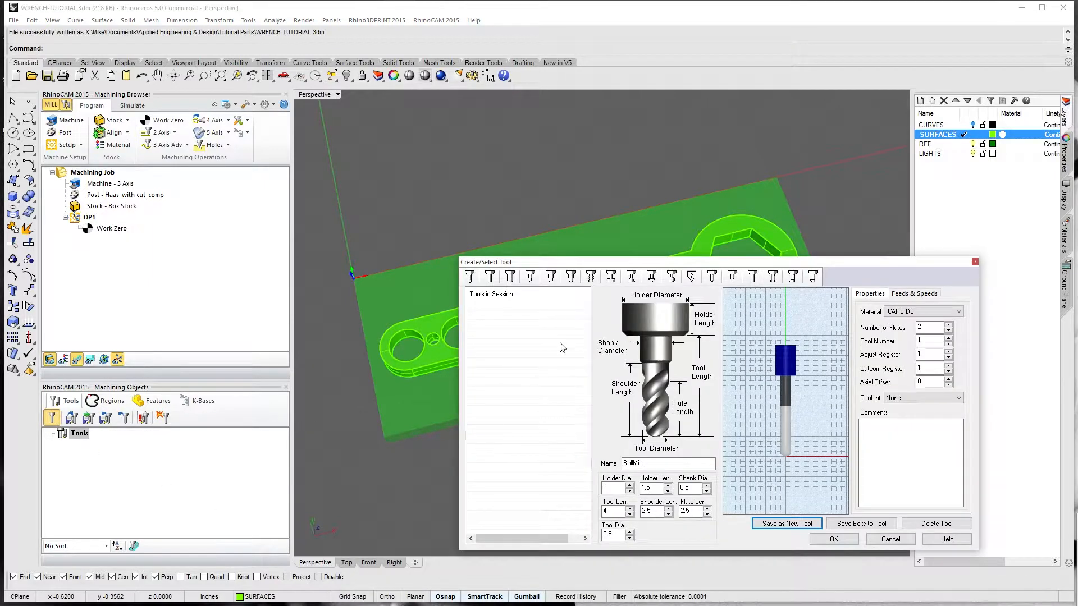
click(712, 277)
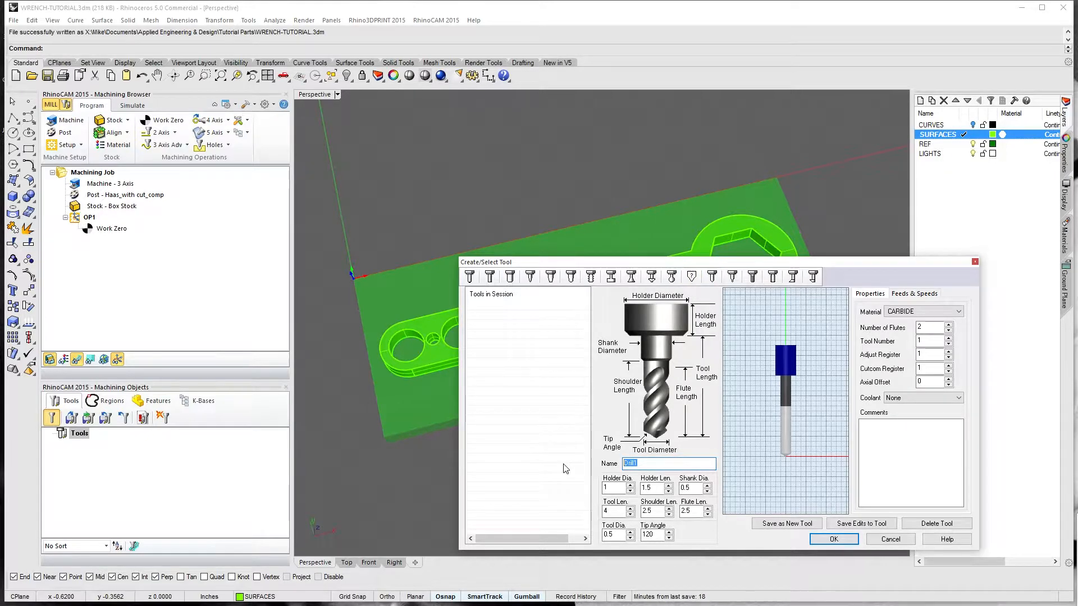
text(3/8)
key(BackSpace)
text(16" DRILL)
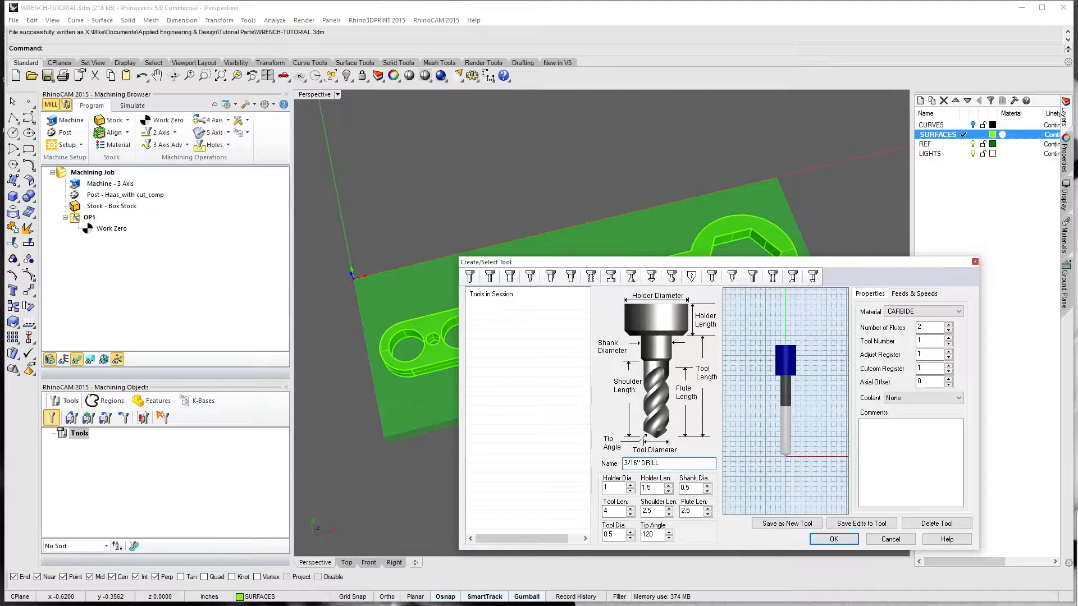
Step: Set both the tool diameter and the shank diameter of the 3/16" drill to .1875 inches
click(614, 535)
key(BackSpace)
key(BackSpace)
key(BackSpace)
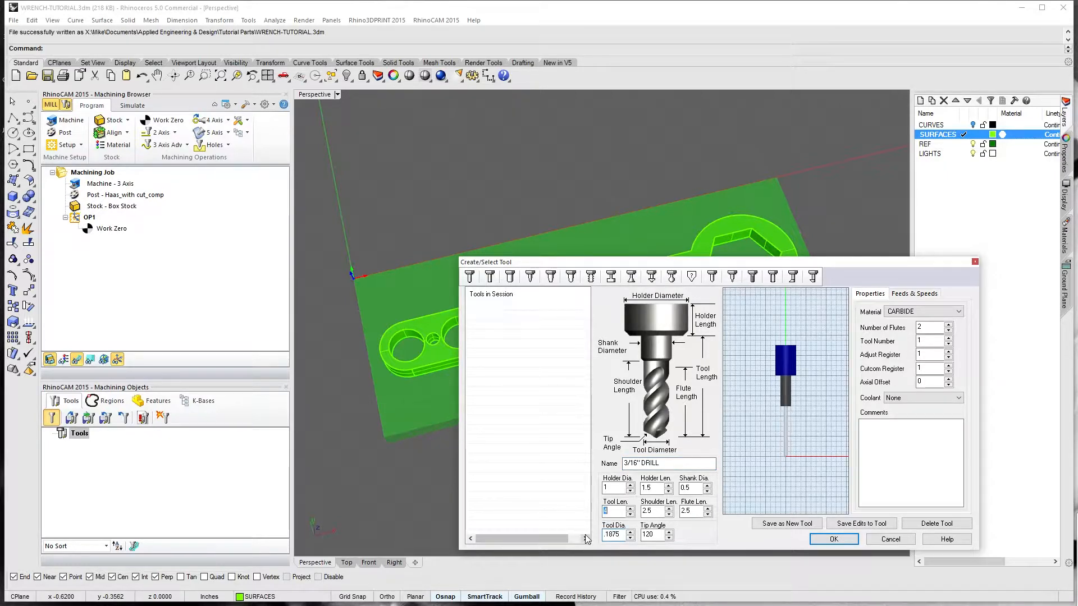
click(696, 487)
key(BackSpace)
key(BackSpace)
key(BackSpace)
text(.1875)
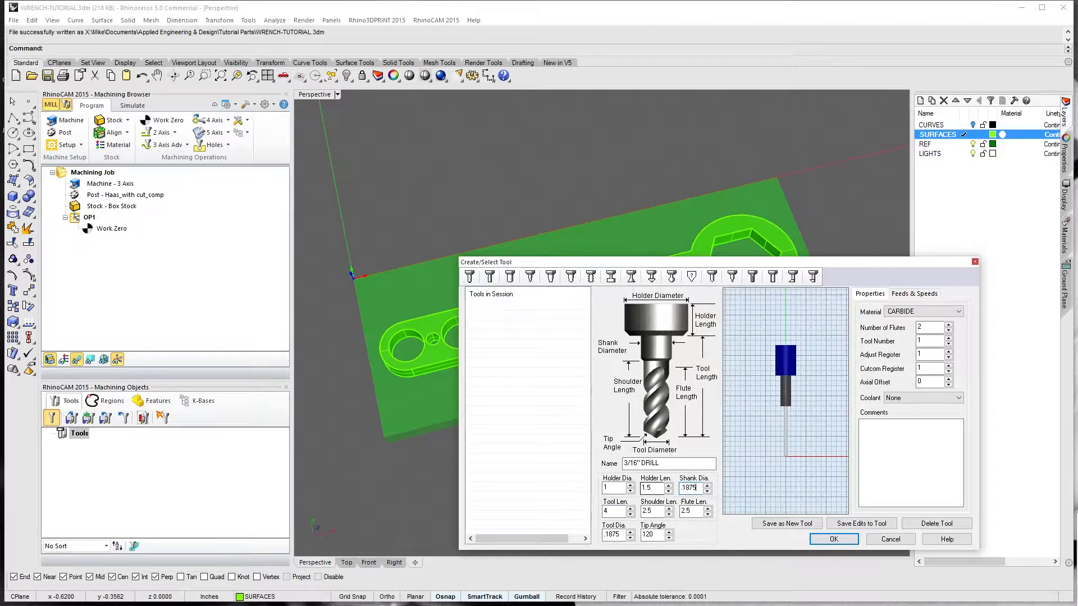
key(Tab)
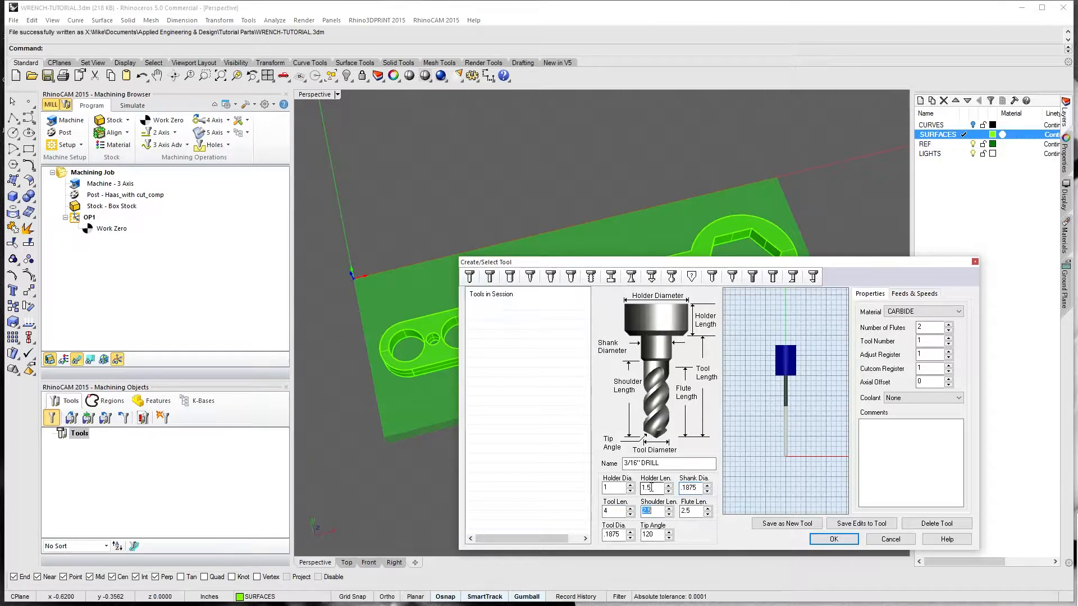
double_click(695, 510)
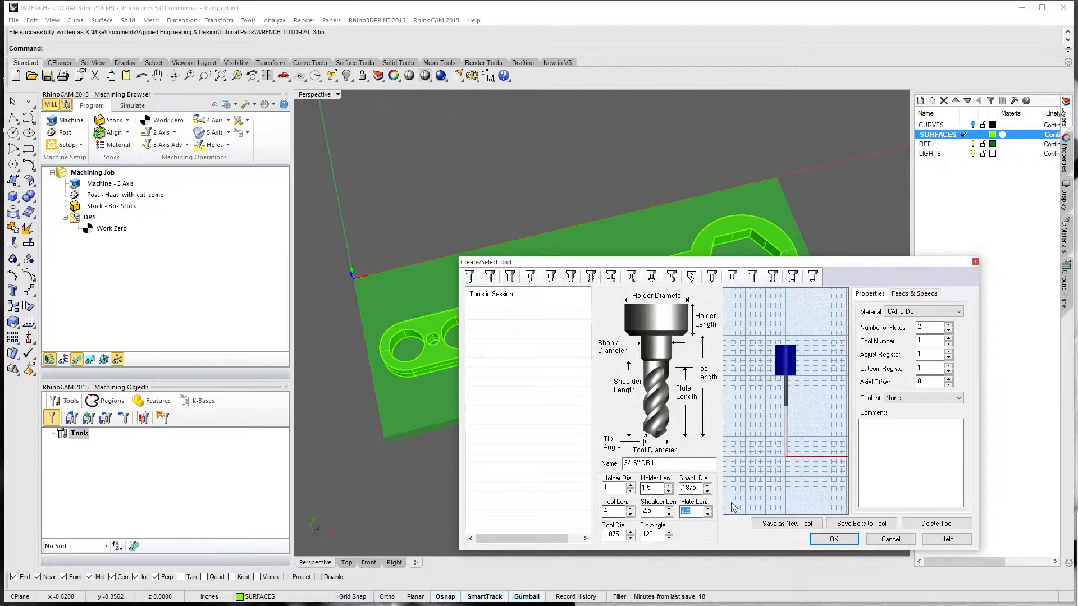
Step: Copy the drill's name into its comments and set the coolant to Flood
drag(675, 465, 570, 470)
key(ctrl+c)
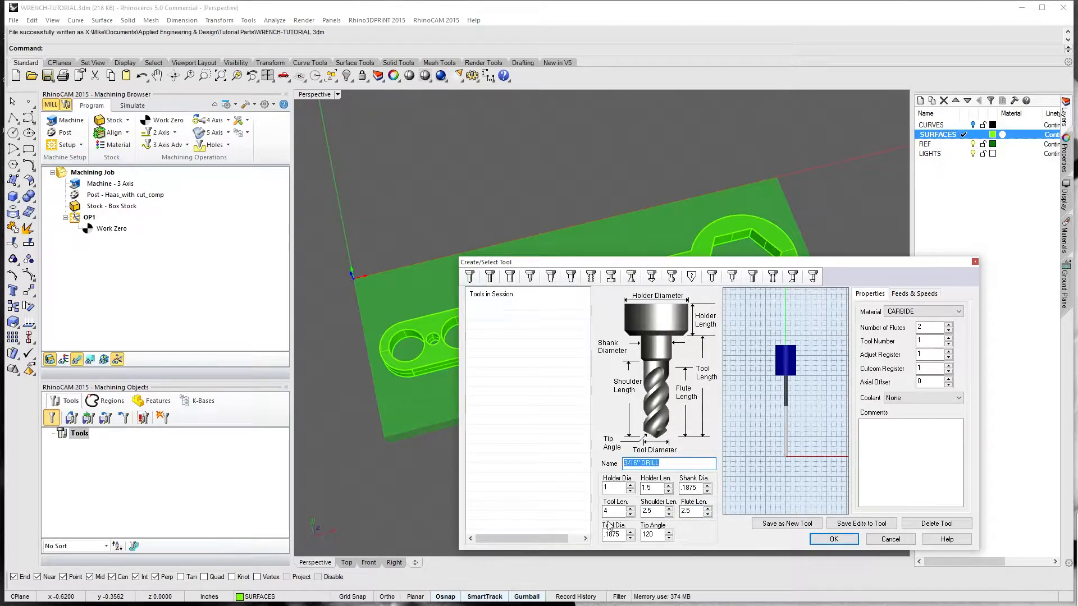
click(886, 456)
key(ctrl+v)
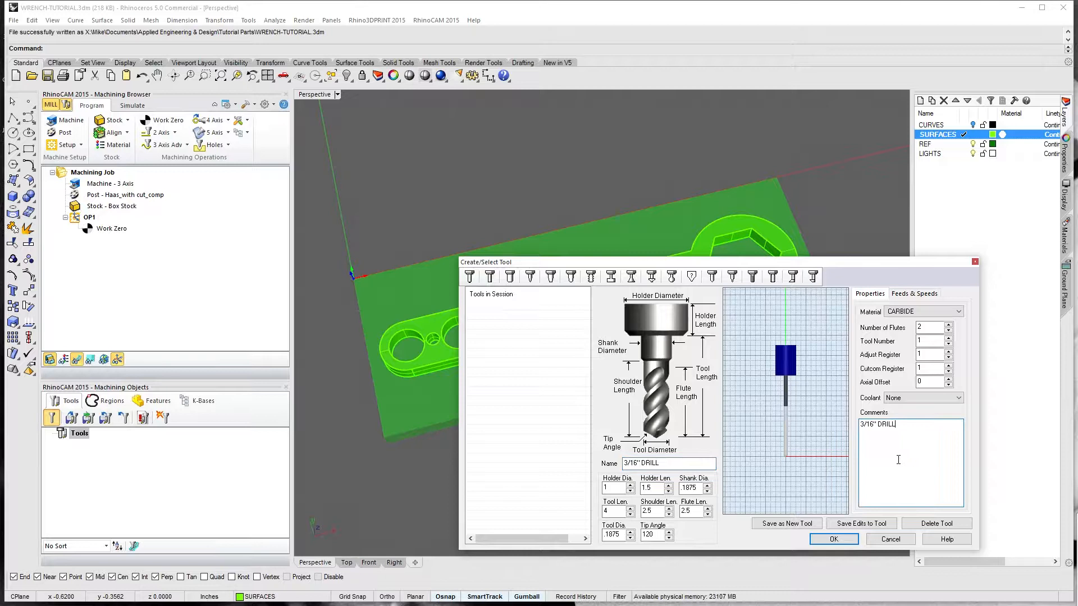
click(902, 399)
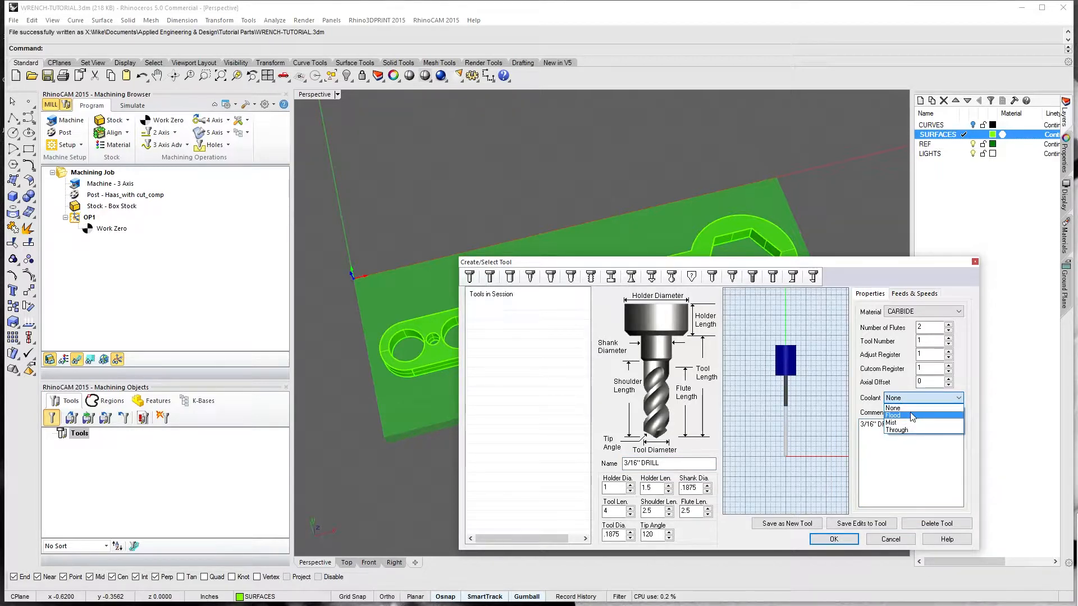
click(913, 417)
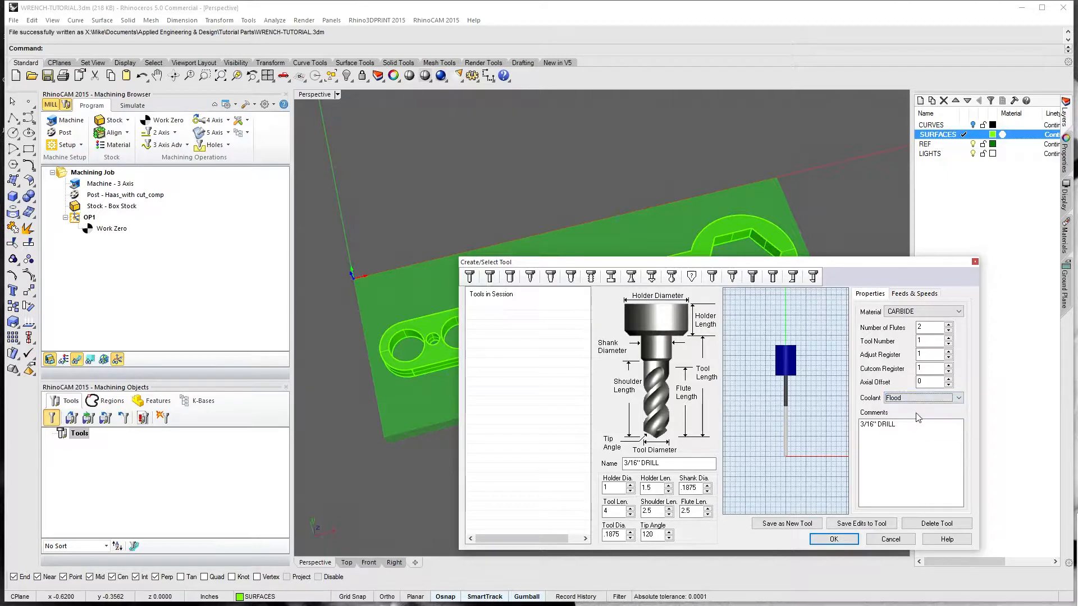
Step: Load the drill's feeds from the table for STEEL - 1010 - 200 BHN stock with a .1875-inch tool diameter
click(926, 295)
click(909, 503)
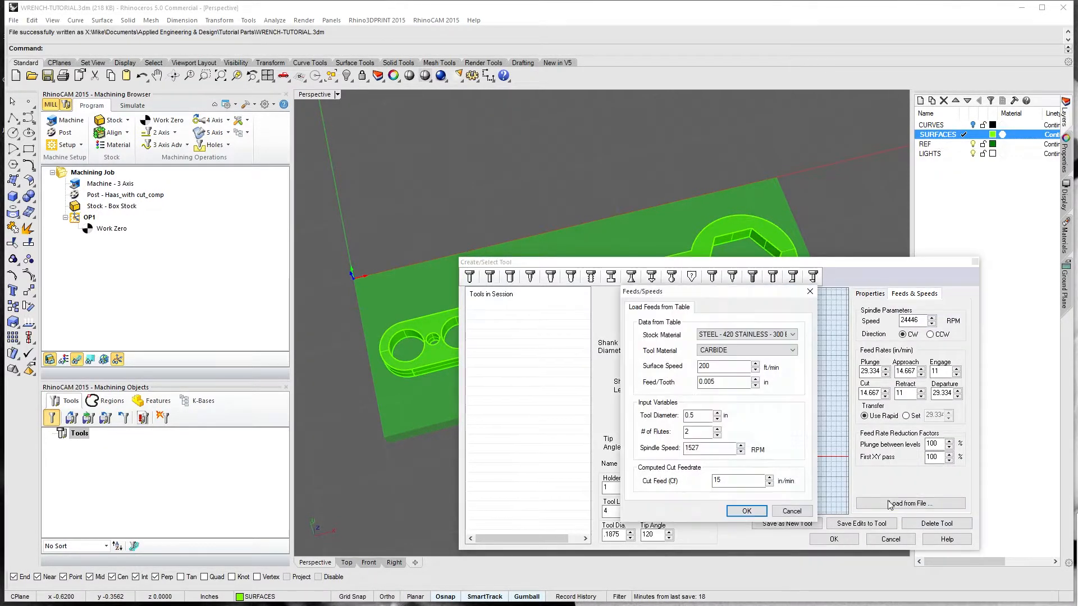
click(757, 335)
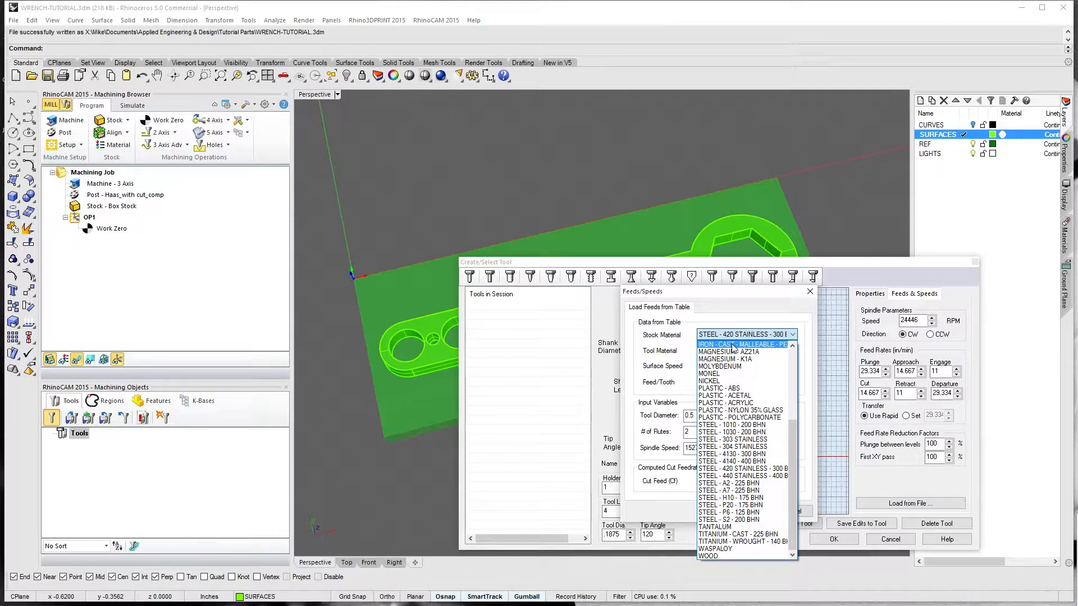
click(741, 425)
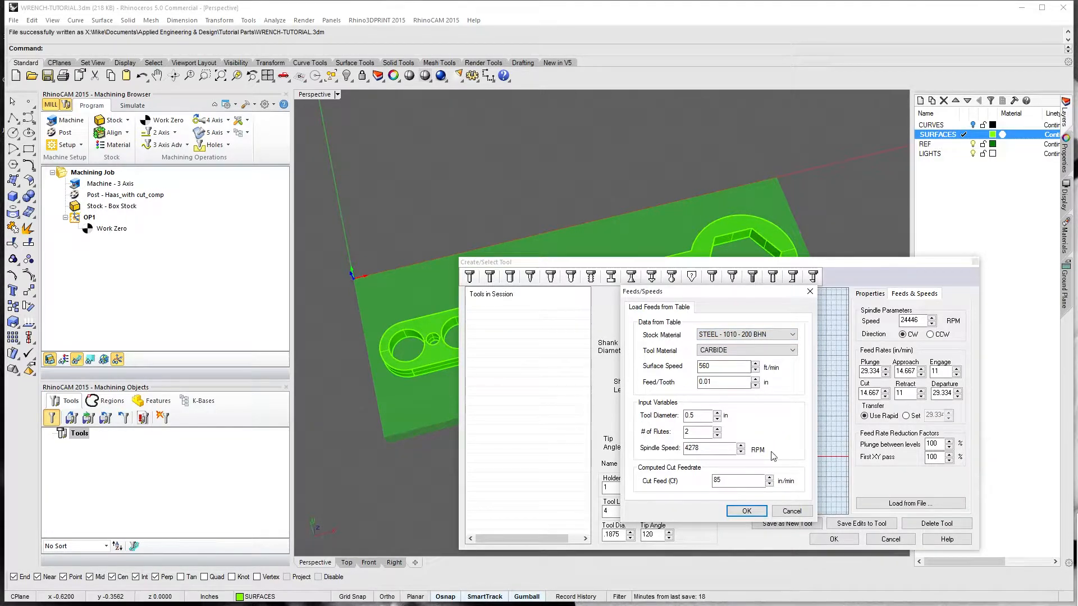
double_click(702, 415)
text(.1875)
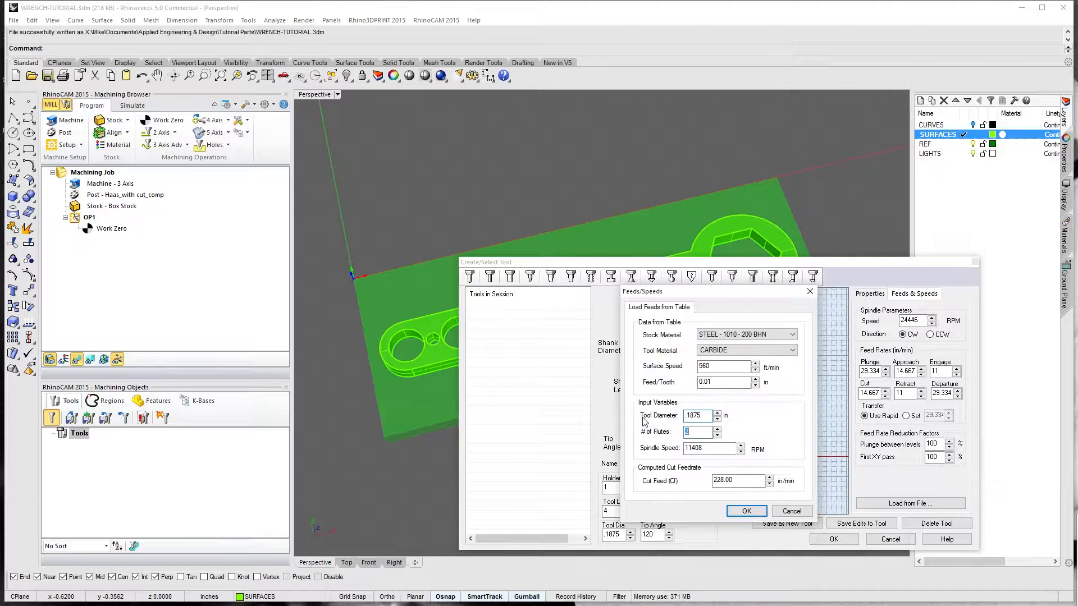
key(Tab)
Step: Set the feed per tooth to .002 inches, apply the computed feeds, and save the 3/16" drill as a new tool
drag(719, 383, 596, 391)
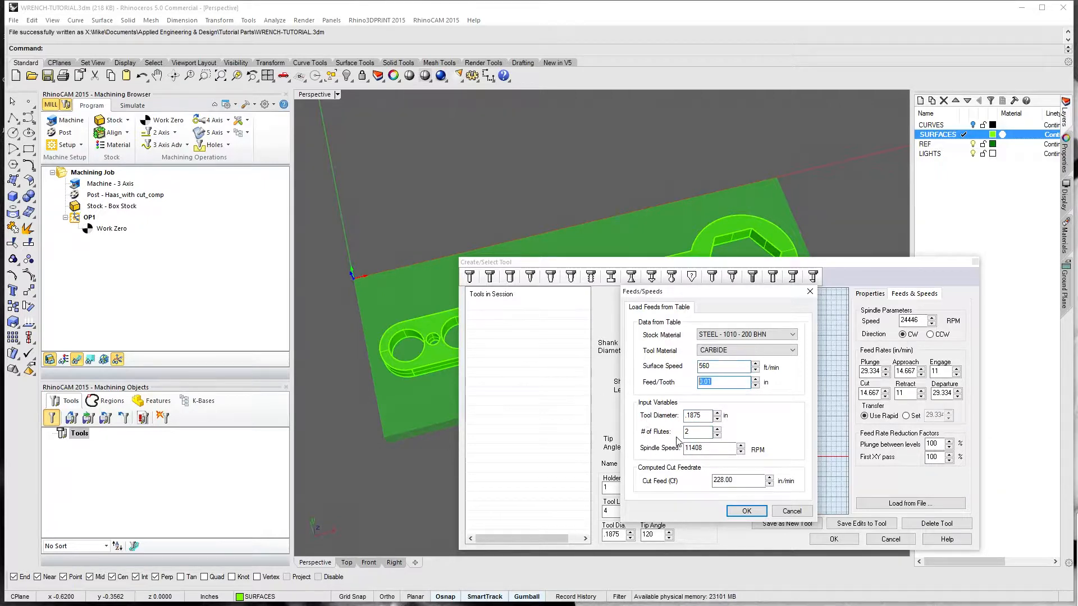
text(.002)
key(Tab)
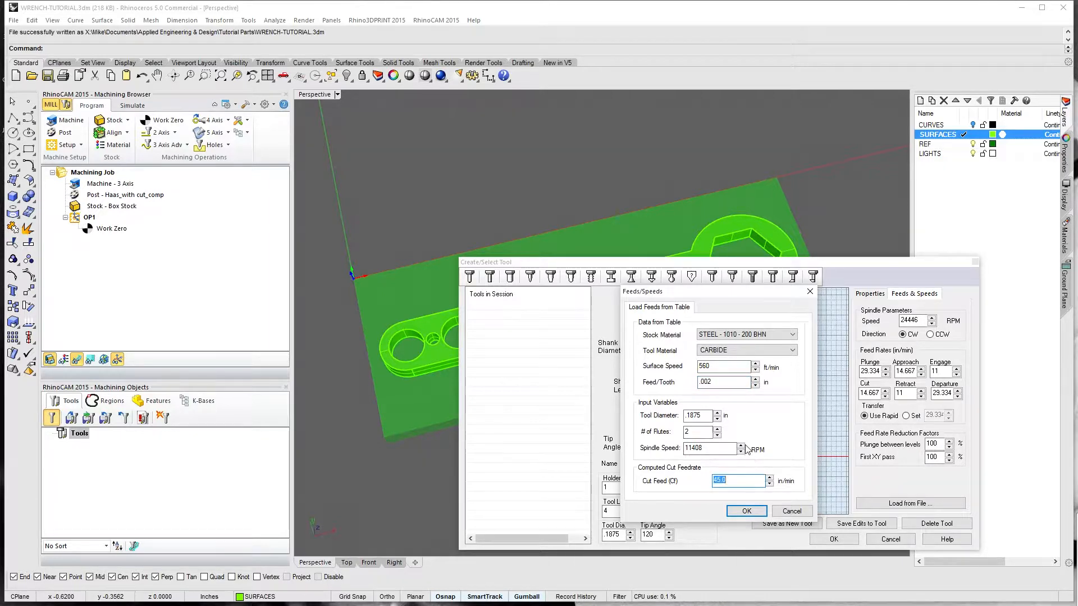
click(744, 511)
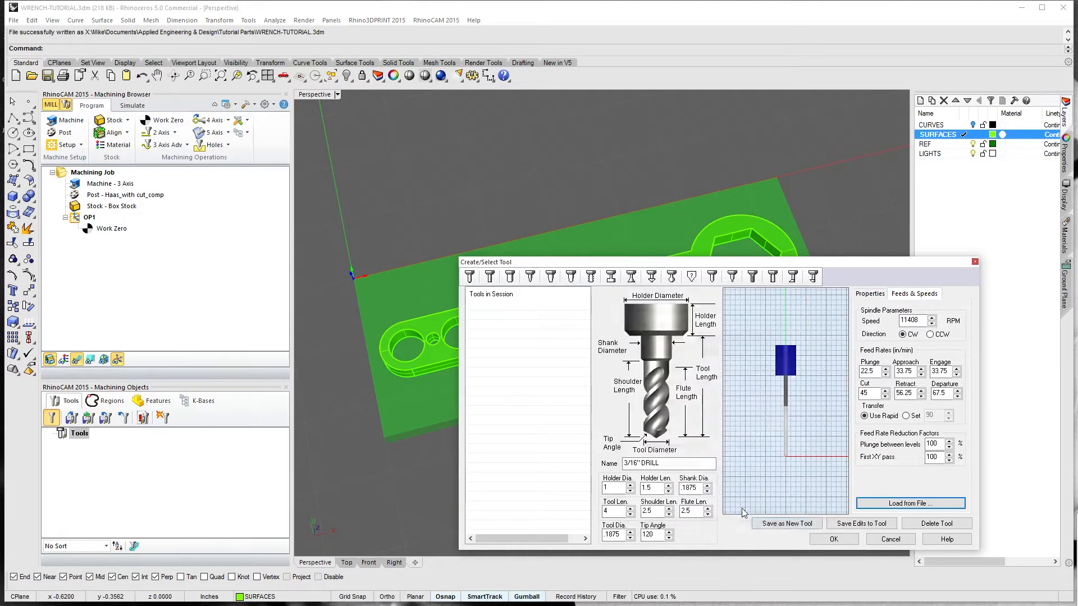
click(805, 523)
click(828, 540)
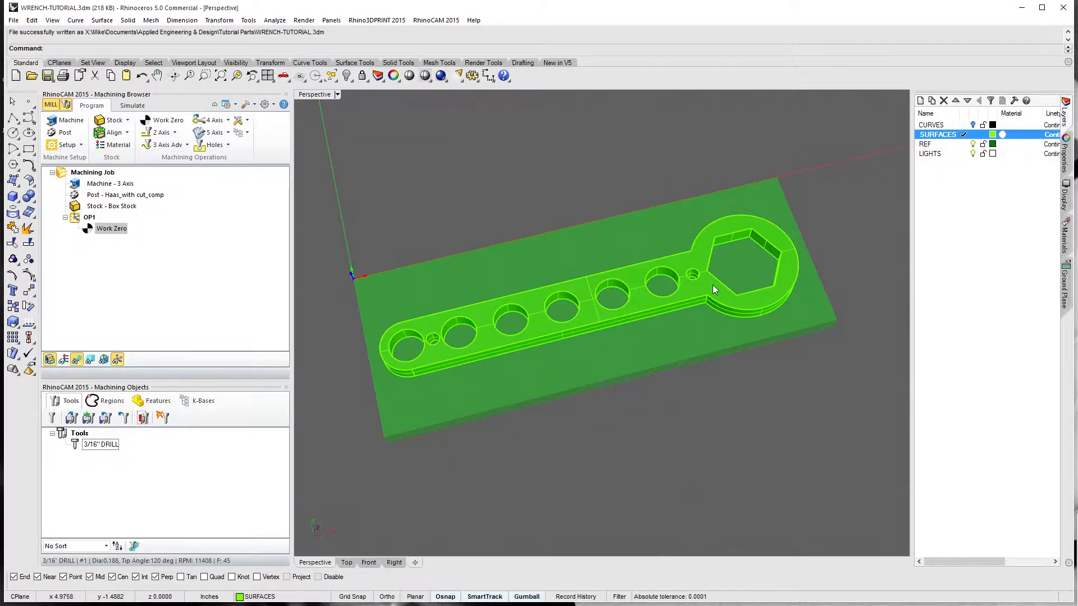
Step: Limit hole feature detection to a maximum hole diameter of .25 using the diameter filter
click(152, 402)
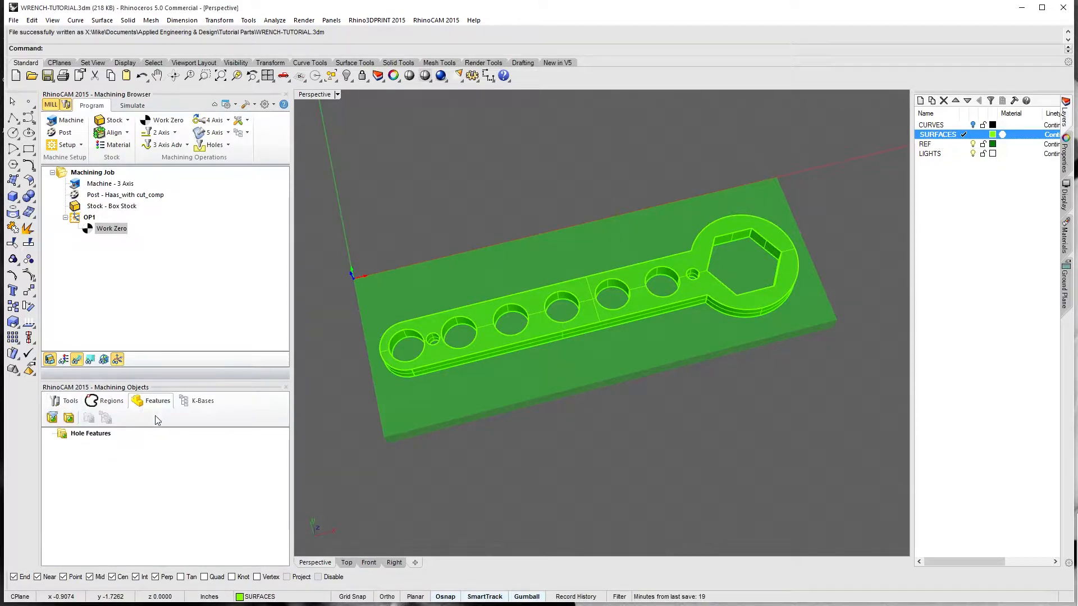
click(53, 418)
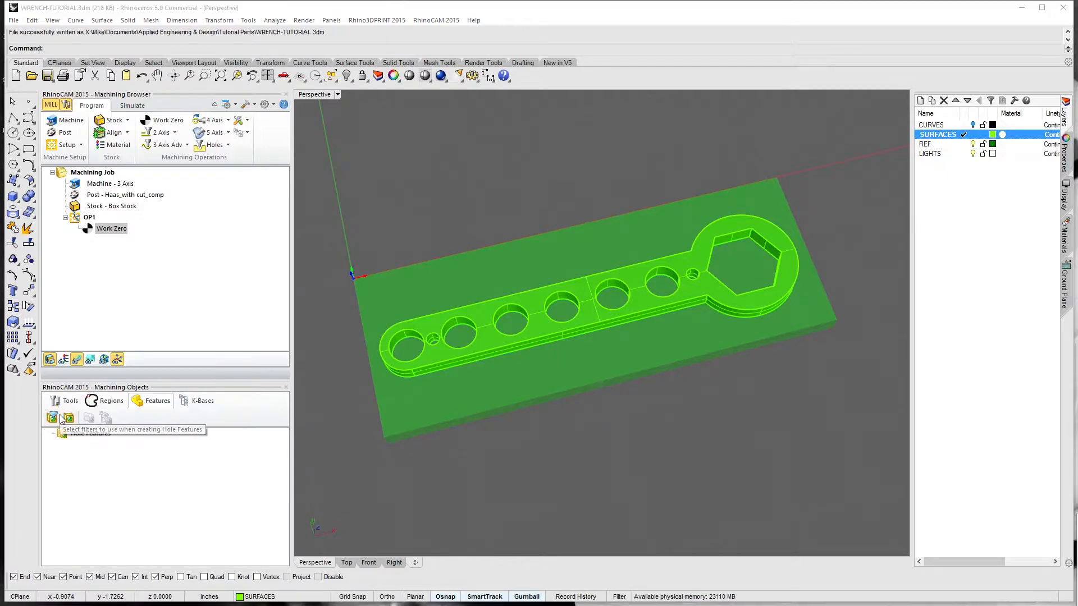
click(72, 83)
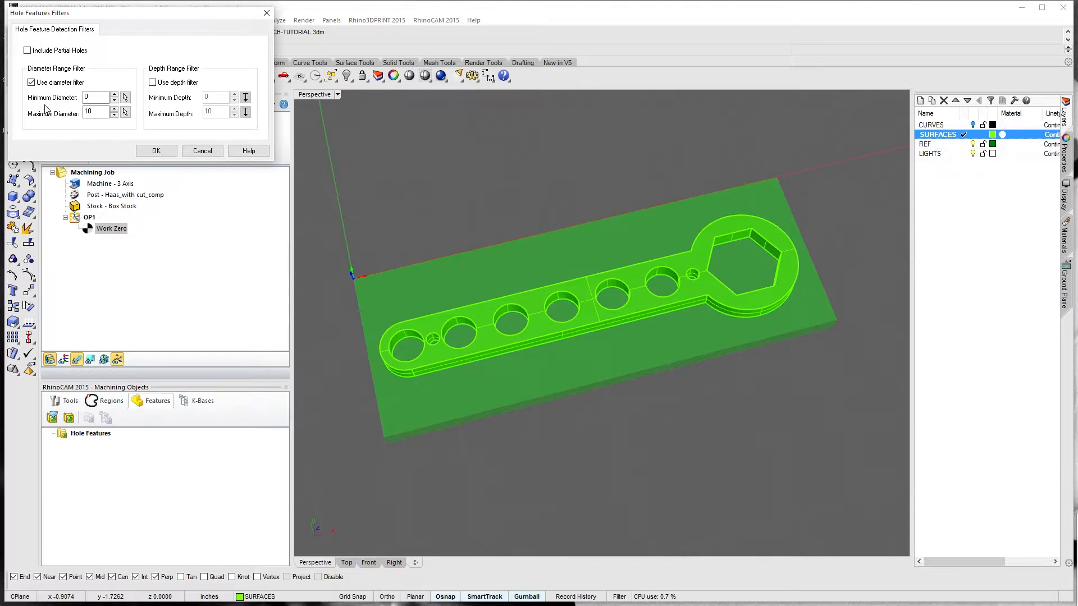
key(Tab)
click(103, 111)
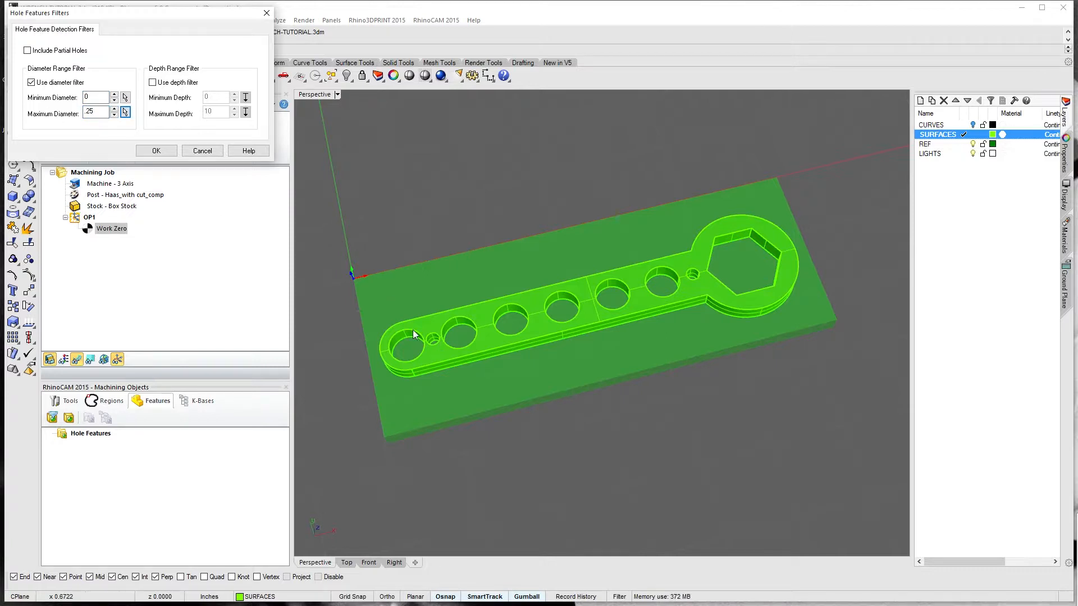
click(159, 153)
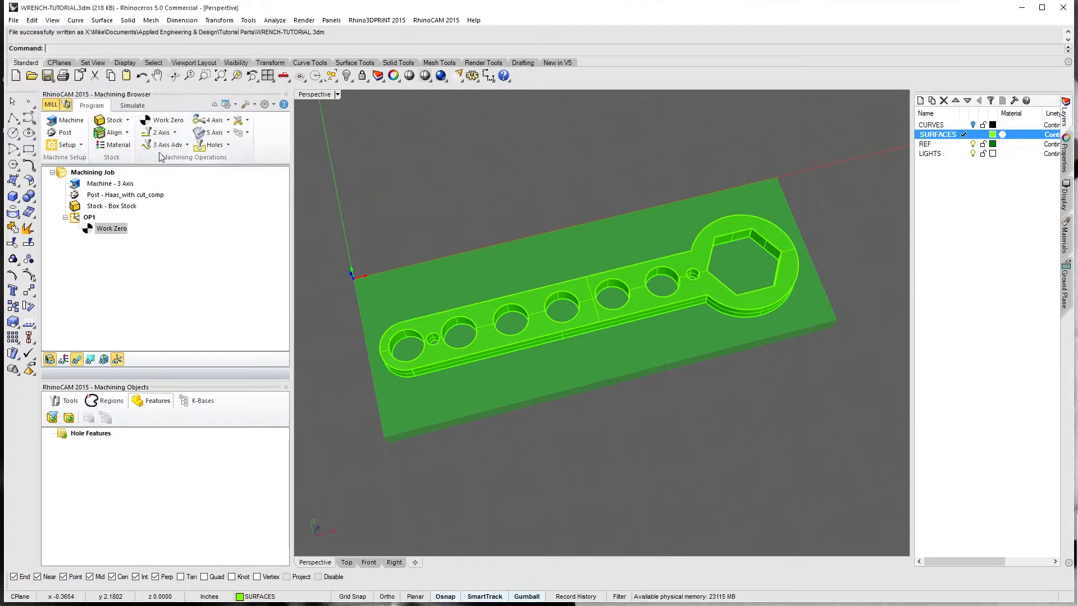
Step: Detect the hole features on the wrench's top surface
click(72, 422)
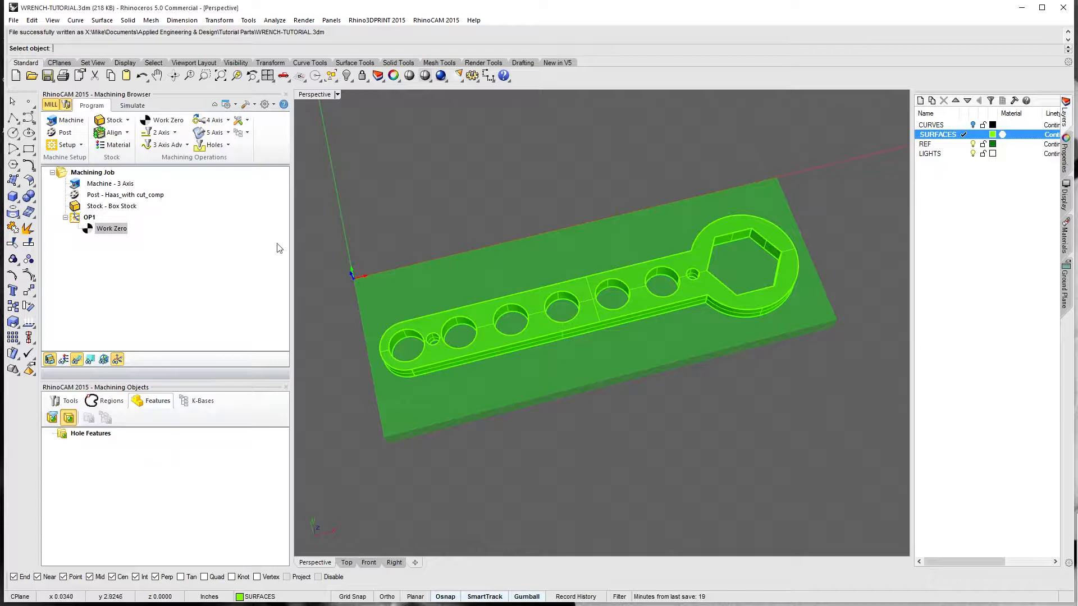
click(541, 328)
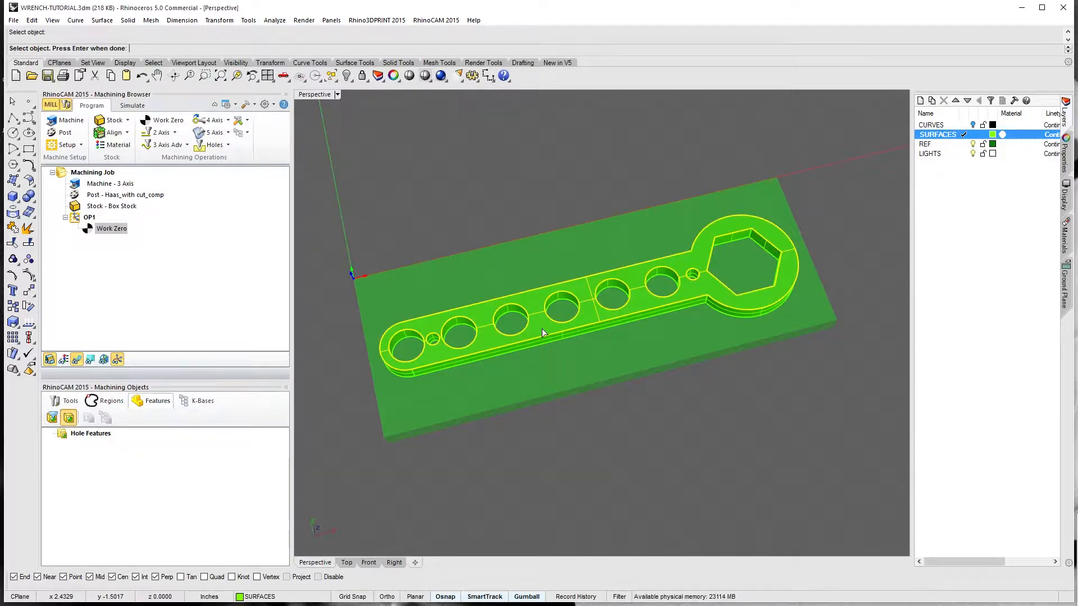
key(Return)
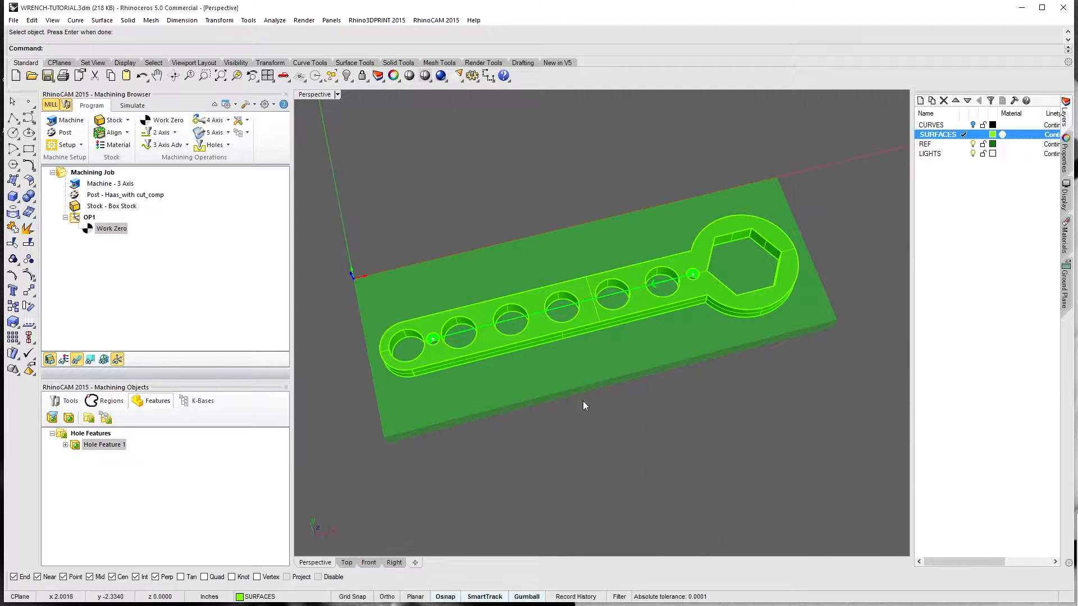
Step: Examine the detected hole feature on the wrench and check where each of its instances lies
right_drag(685, 419, 566, 268)
scroll(566, 269, up, 3)
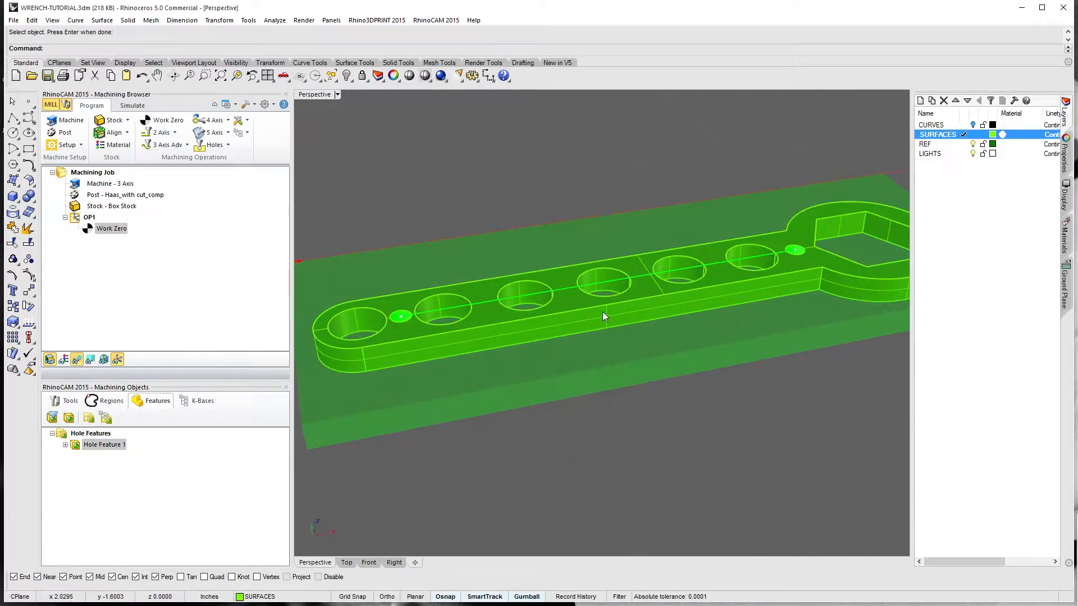
scroll(709, 316, down, 2)
scroll(709, 324, down, 2)
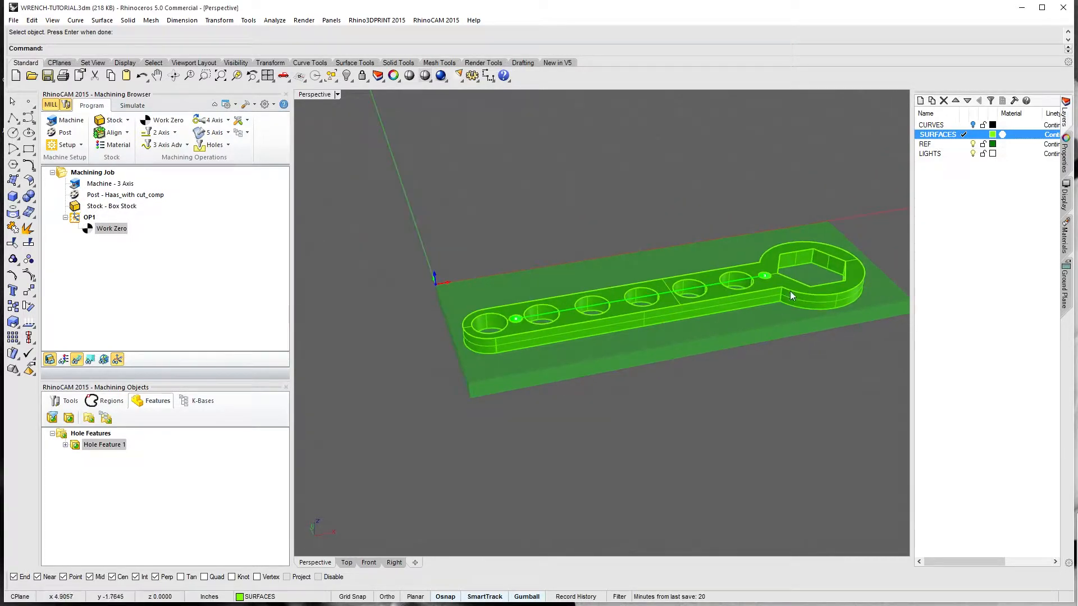
shift+right_drag(790, 291, 709, 305)
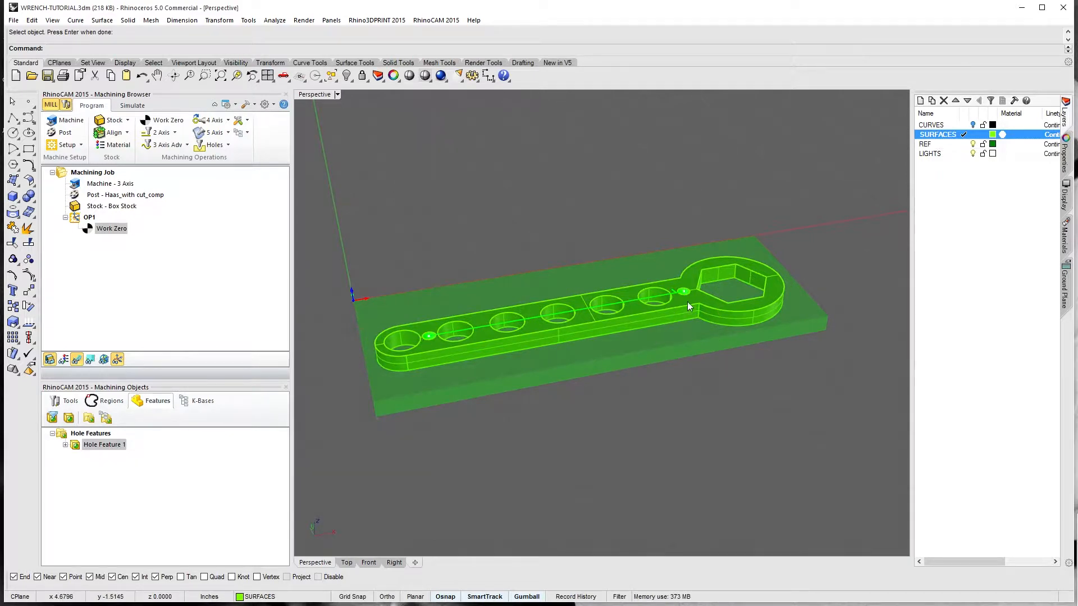
click(65, 445)
click(113, 457)
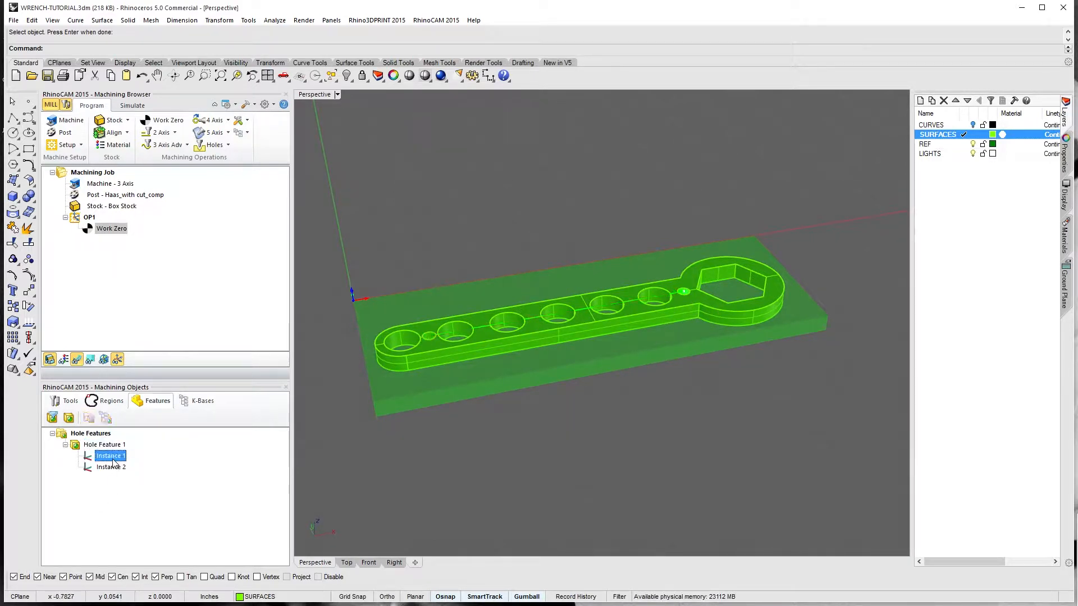
click(113, 468)
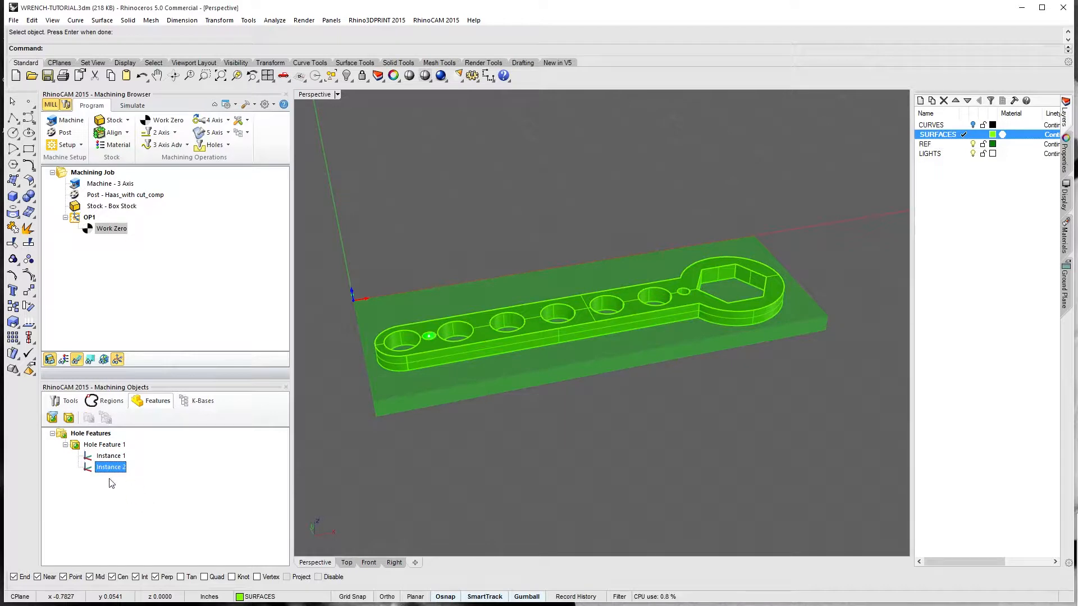
click(65, 445)
Step: Create a machining operation set for the detected hole feature containing a Standard Drill operation
click(102, 446)
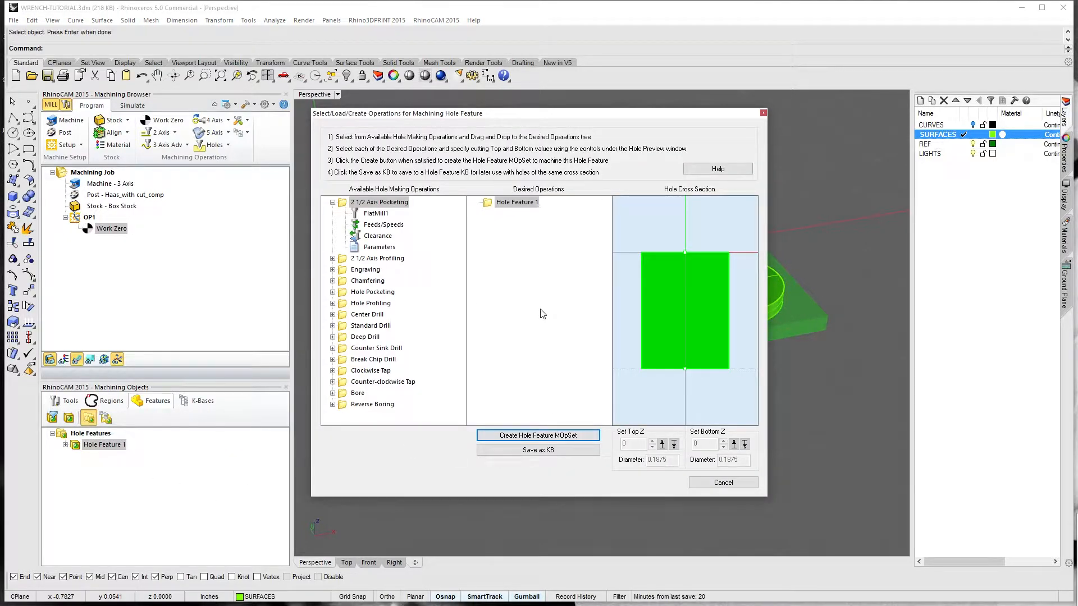
click(368, 326)
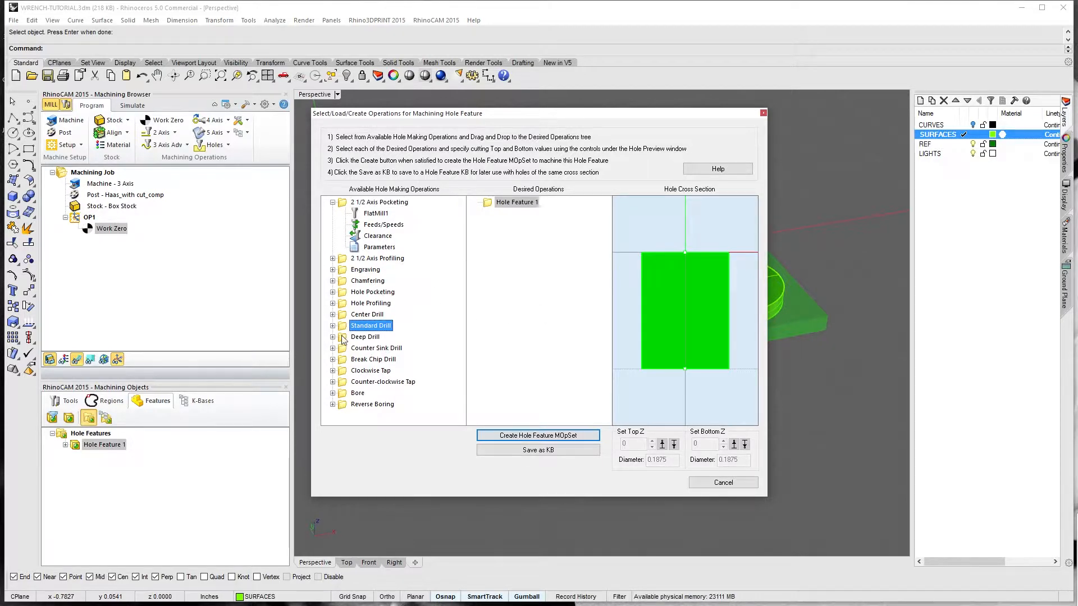
drag(345, 326, 543, 295)
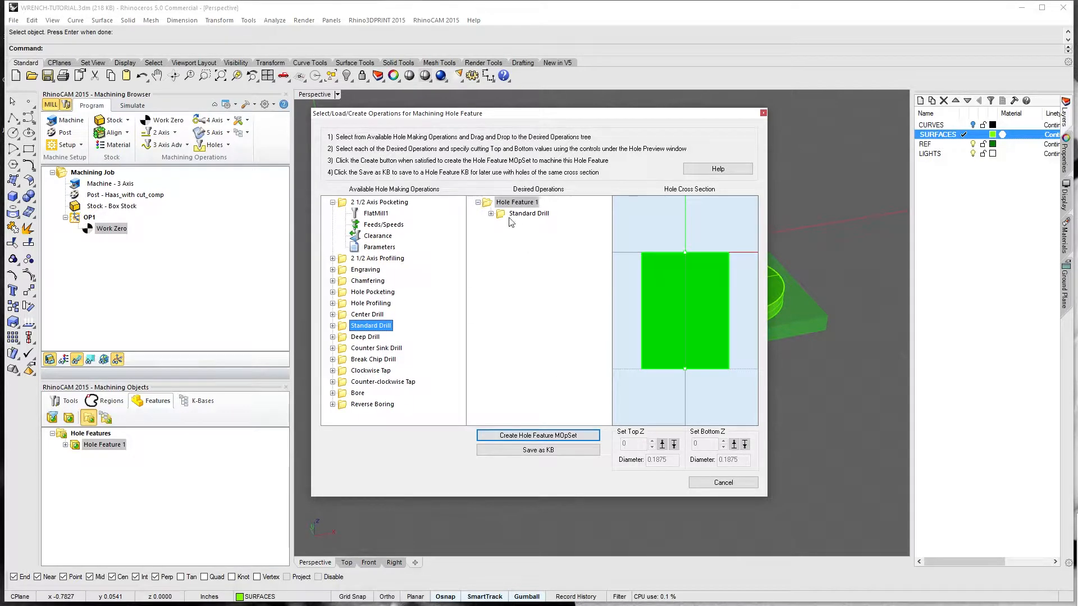
click(491, 213)
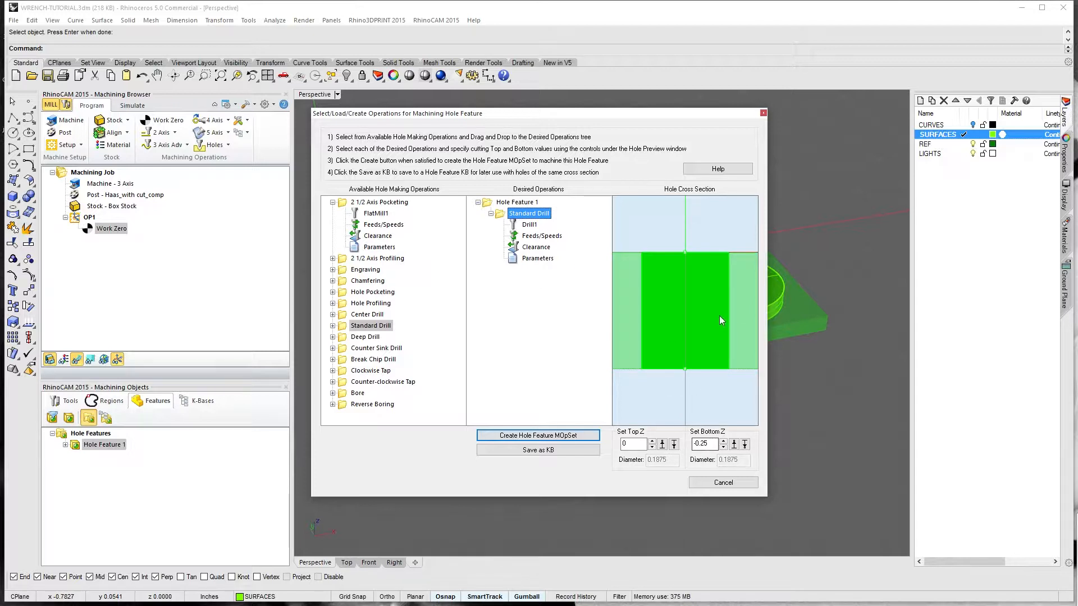
click(538, 436)
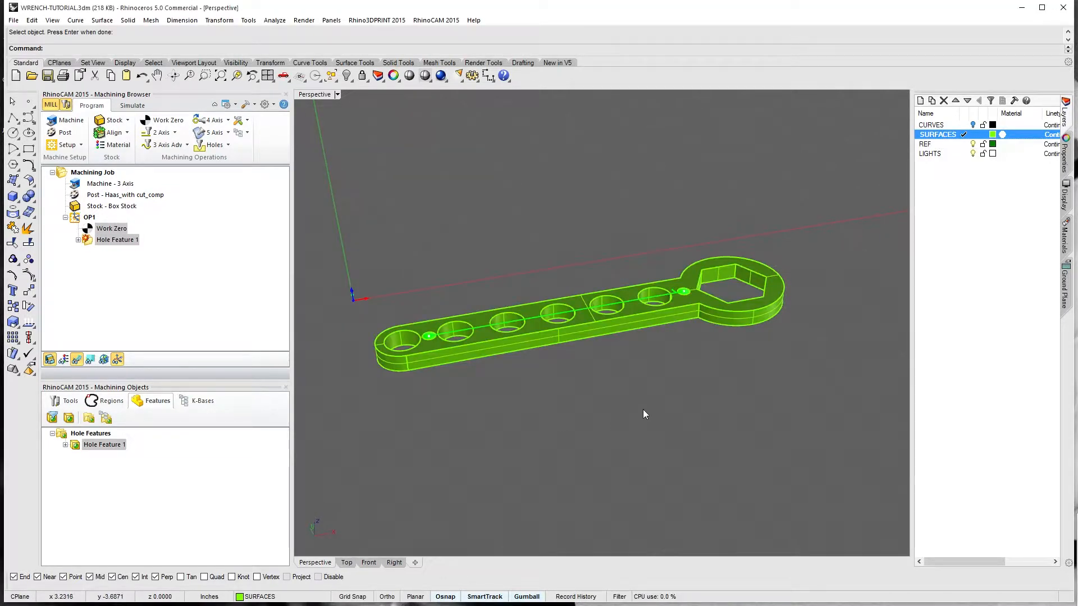
Step: Open the Standard Drill operation for editing and select the 3/16" DRILL as its tool
click(79, 241)
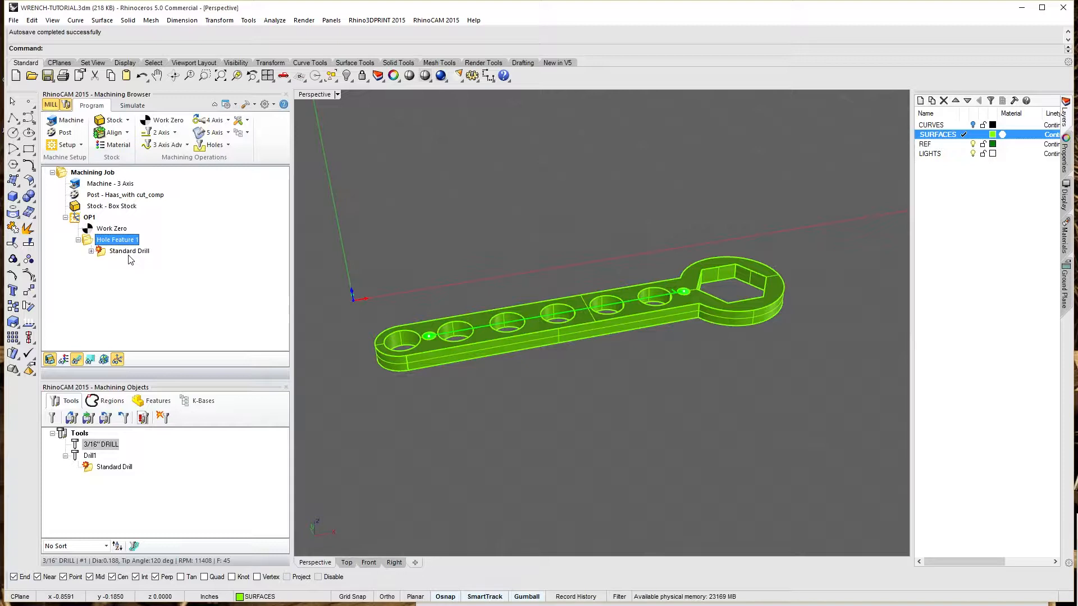
click(91, 252)
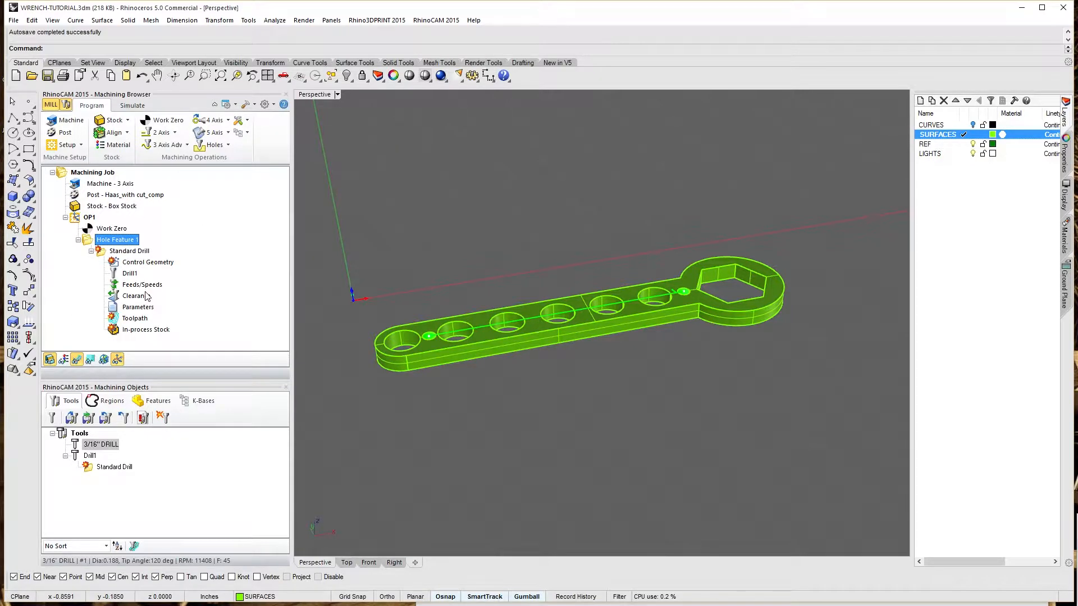
click(130, 274)
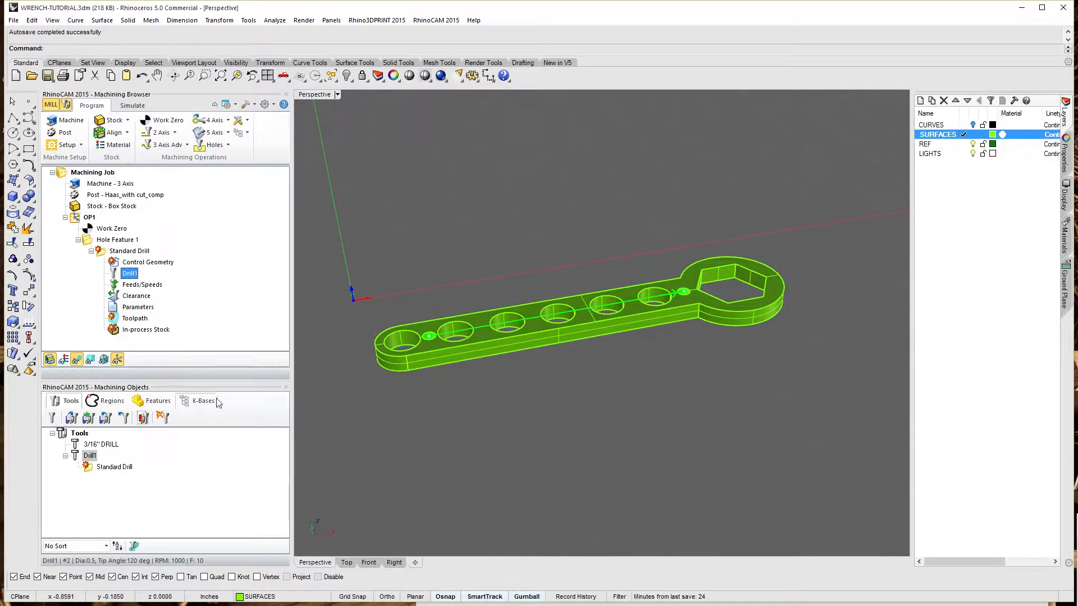
double_click(113, 252)
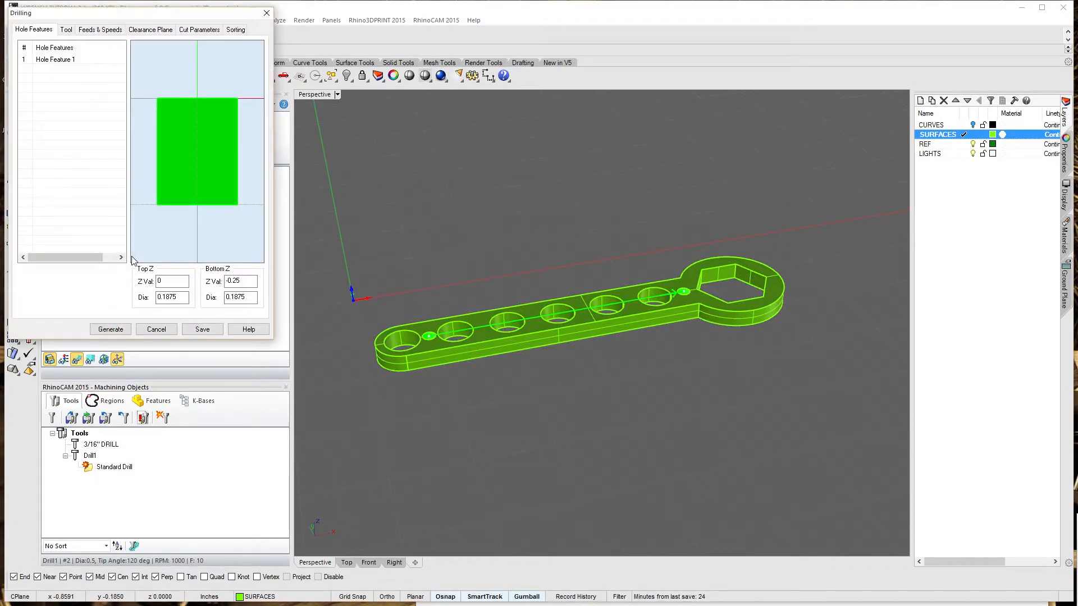
click(66, 29)
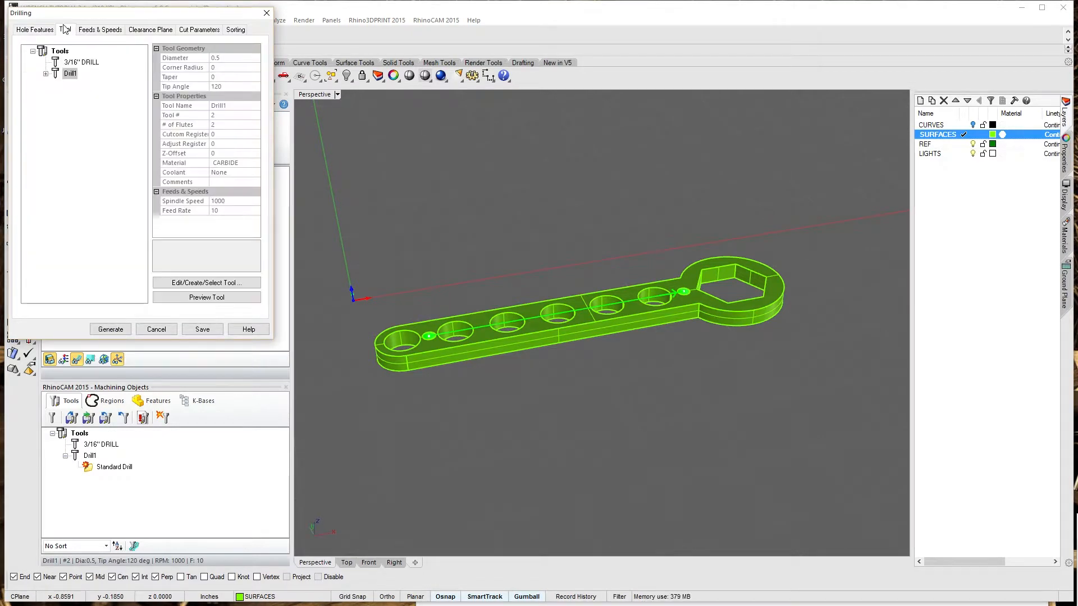
click(66, 63)
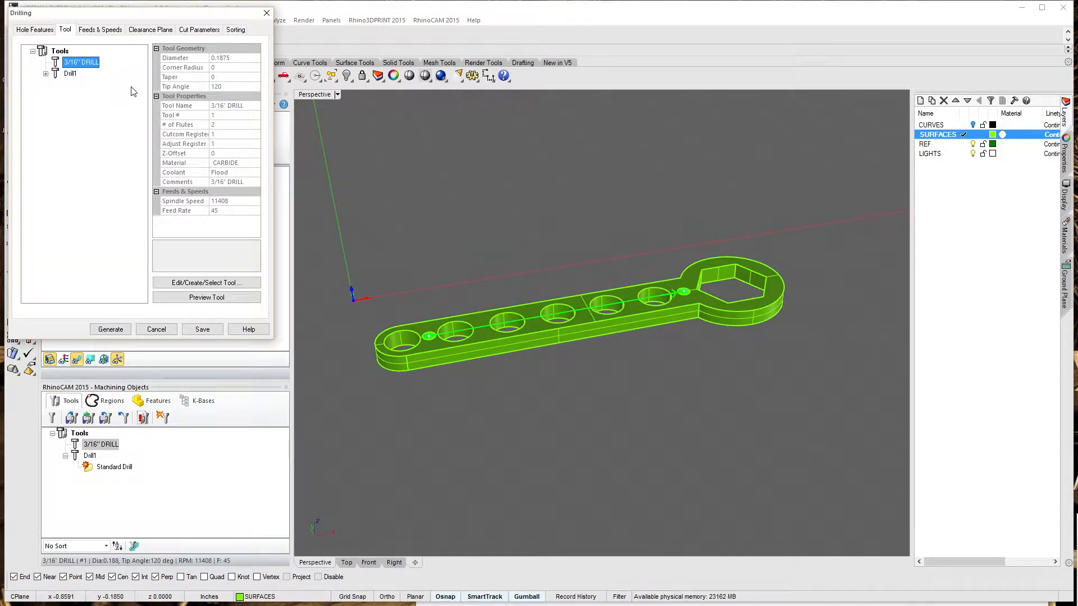
Step: Load the drilling operation's feeds and speeds from the selected tool and check its clearance plane definition
click(100, 31)
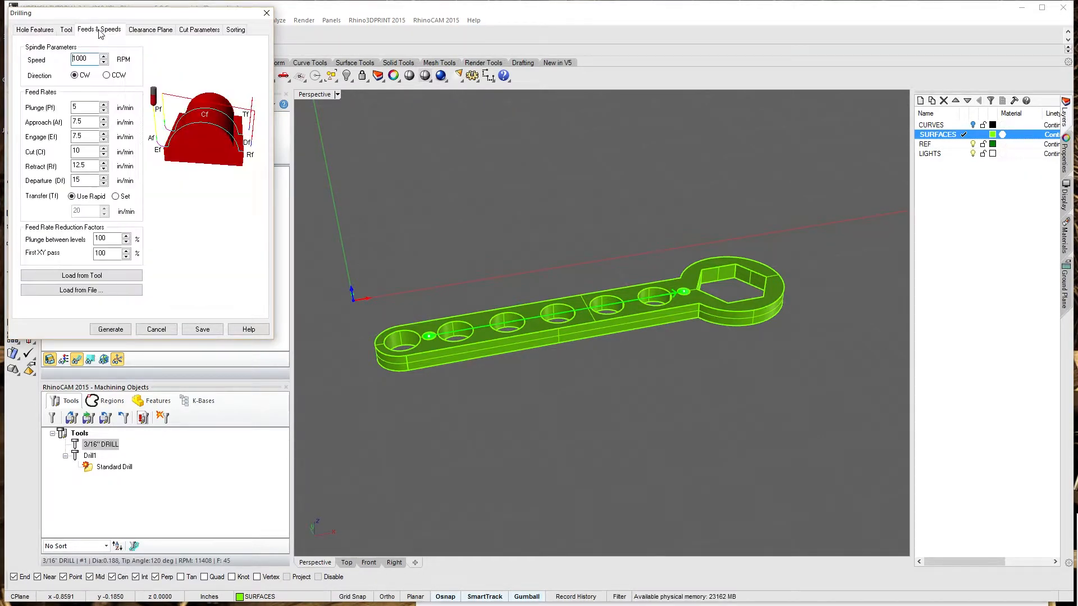
click(93, 275)
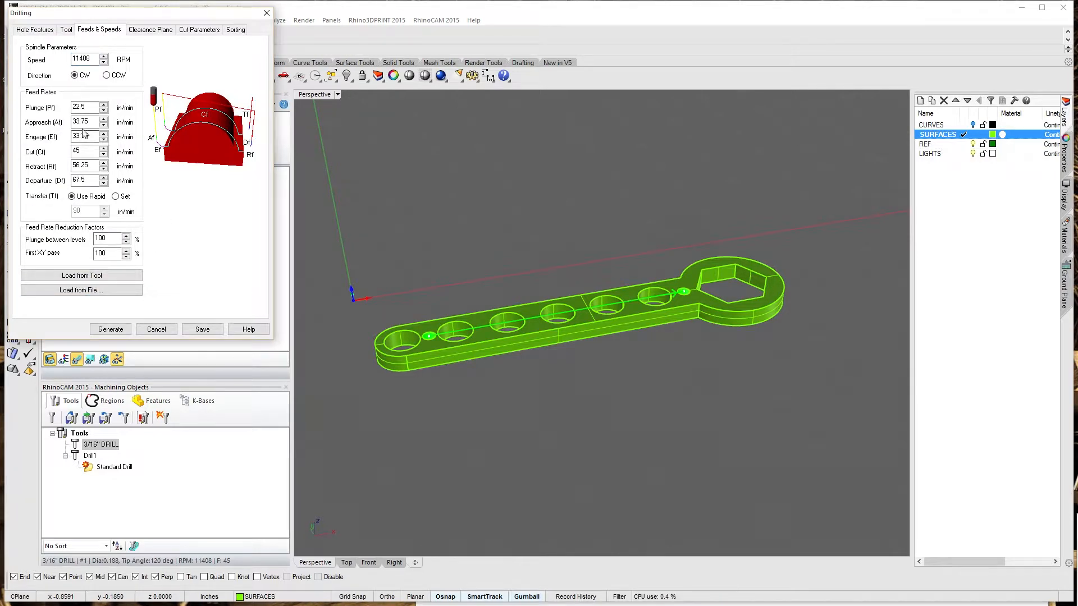
click(139, 32)
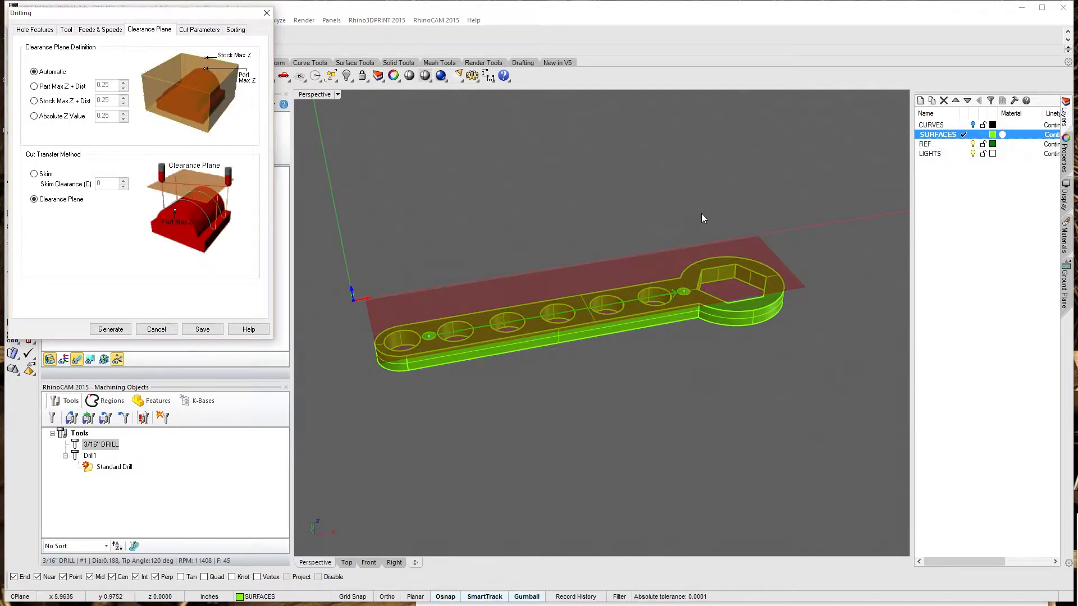
Step: Add the tool tip to the drill depth, generate the Standard Drill toolpath and inspect it over the two small holes
click(196, 31)
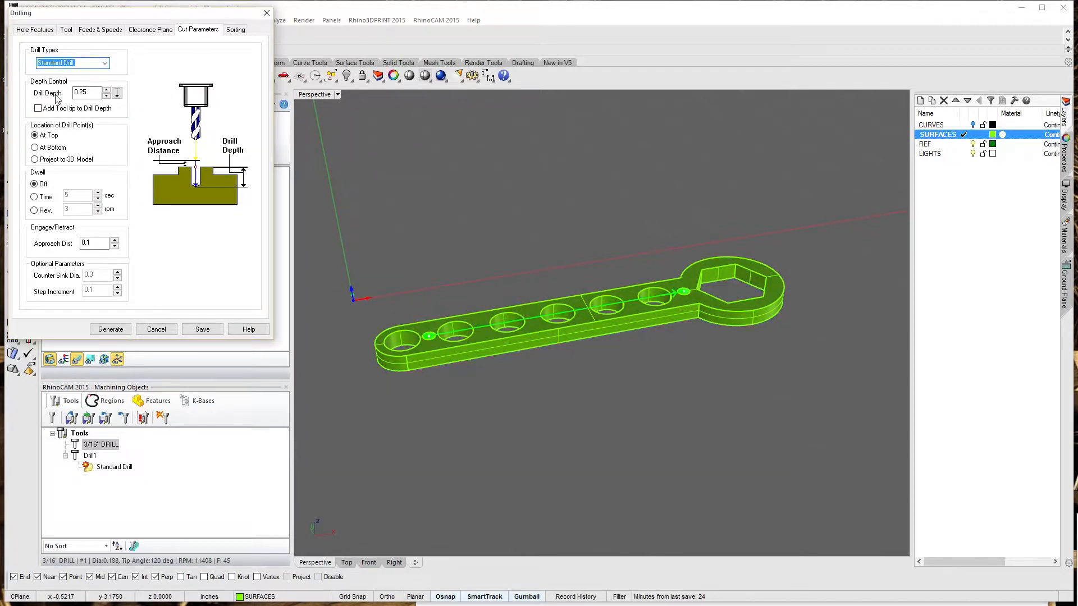
click(56, 109)
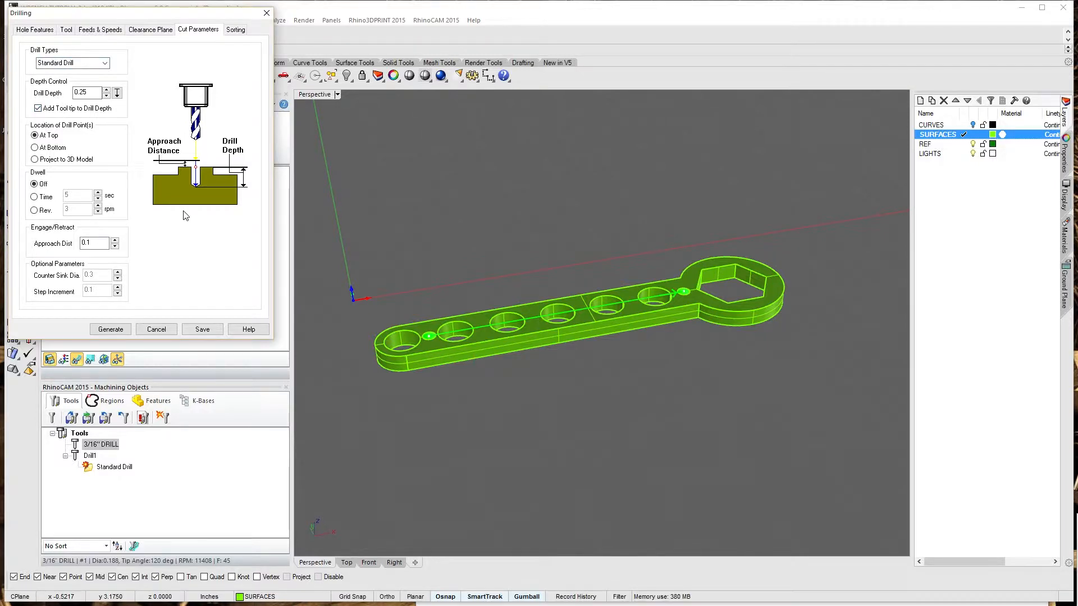
click(235, 30)
click(110, 329)
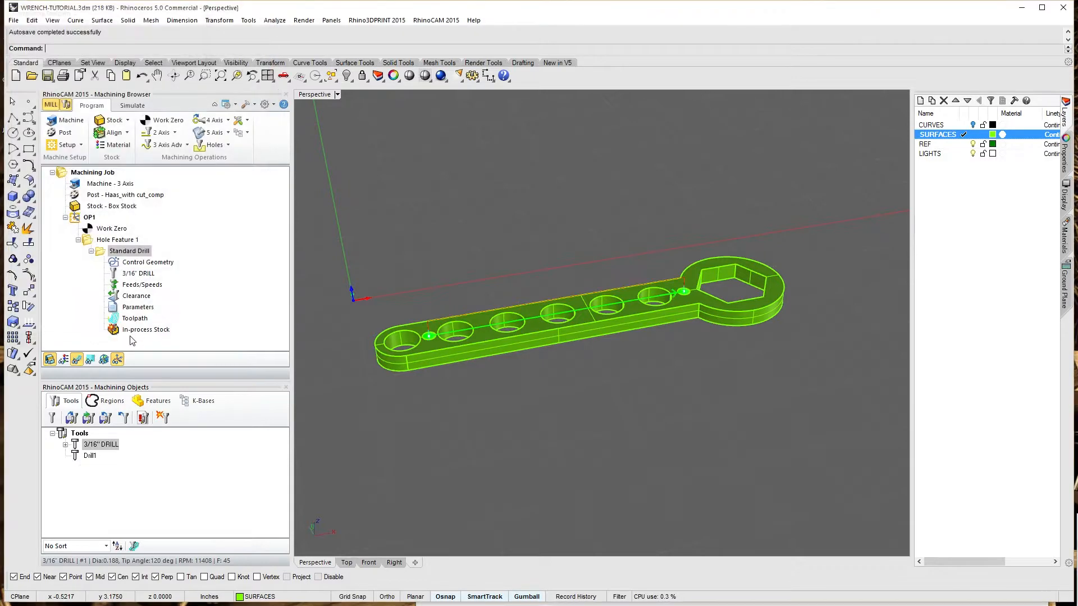
right_drag(471, 416, 500, 375)
scroll(496, 354, up, 4)
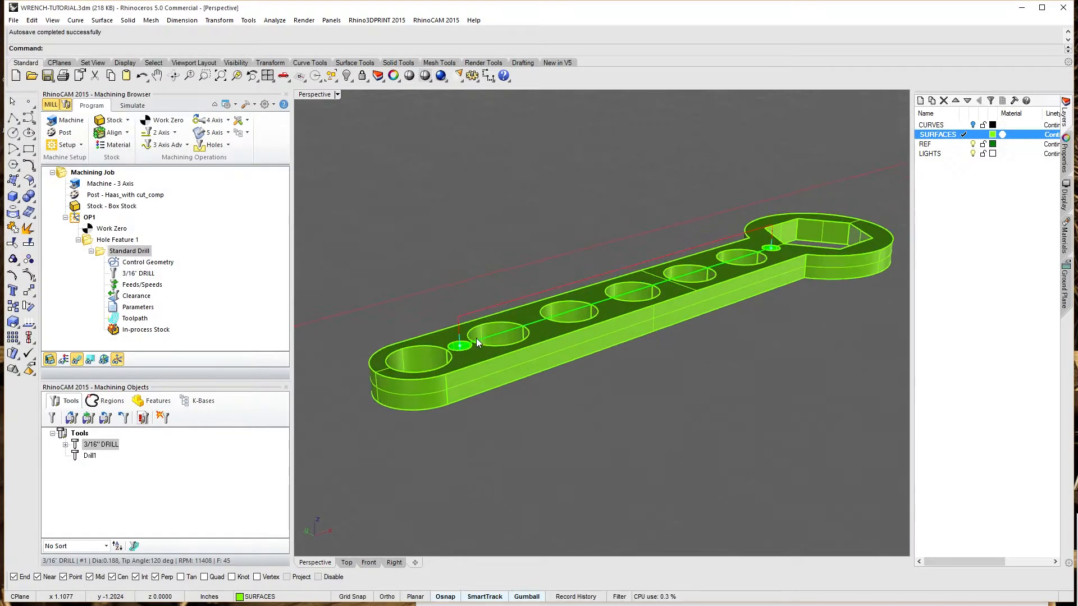
right_drag(647, 406, 584, 426)
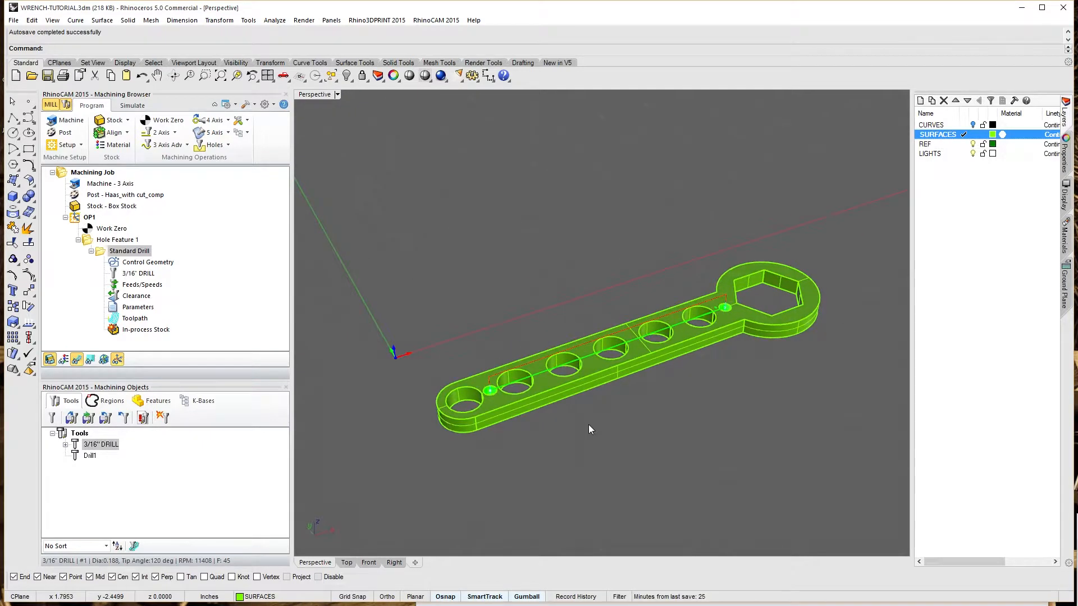
Step: Simulate drilling the two small holes in the box stock
click(90, 250)
click(78, 240)
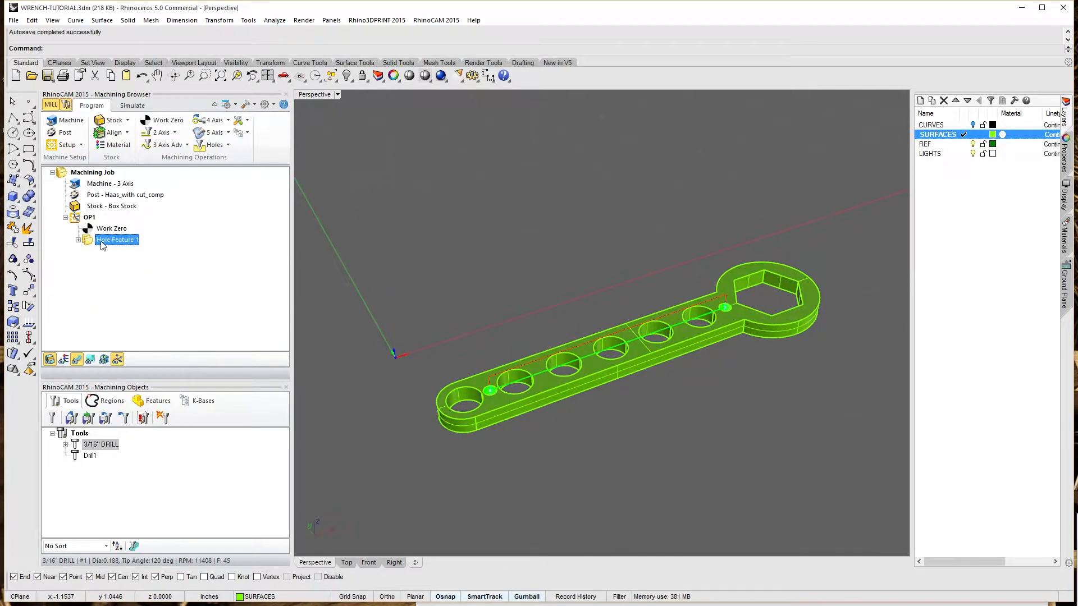
click(100, 241)
click(91, 240)
click(127, 106)
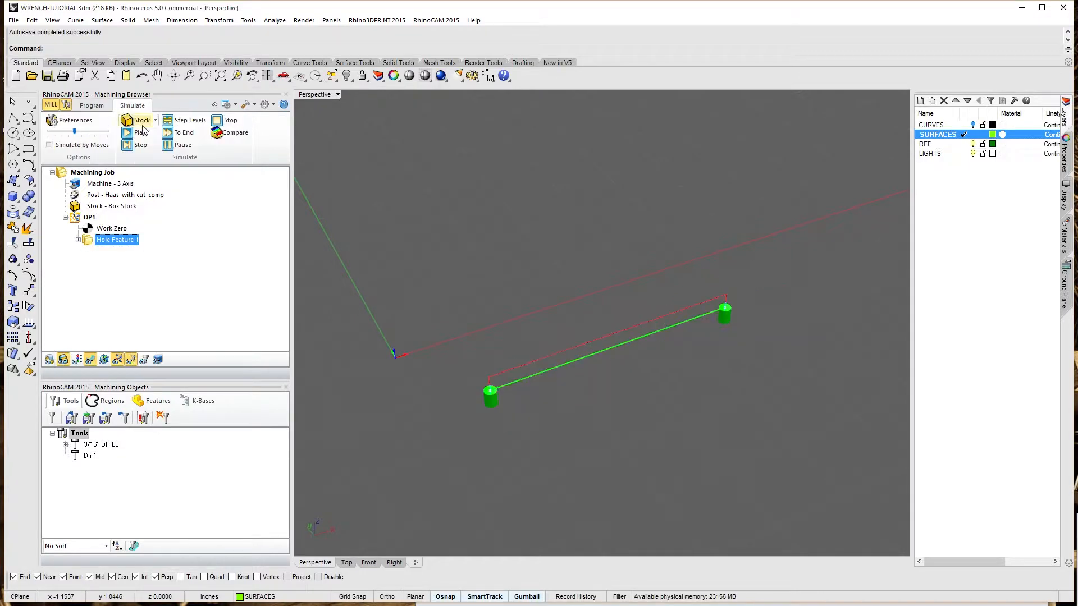
click(125, 135)
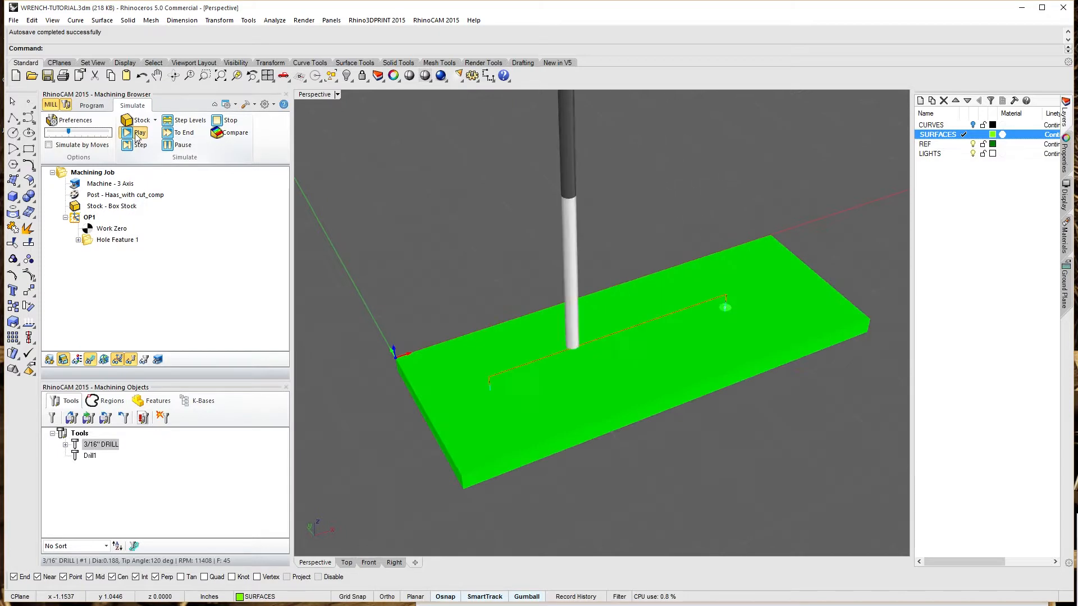
mouse_move(643, 434)
right_down()
mouse_move(664, 258)
mouse_move(654, 234)
mouse_move(638, 419)
mouse_move(659, 433)
mouse_move(634, 437)
right_up()
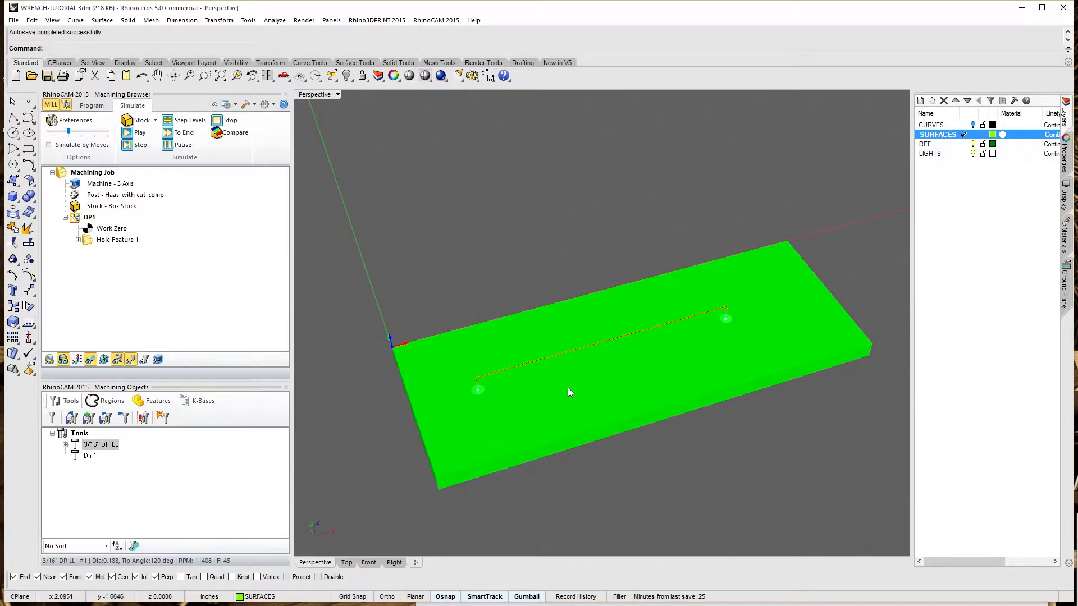
Step: Return to programming and delete the unused Drill1 tool from the tool list
click(92, 105)
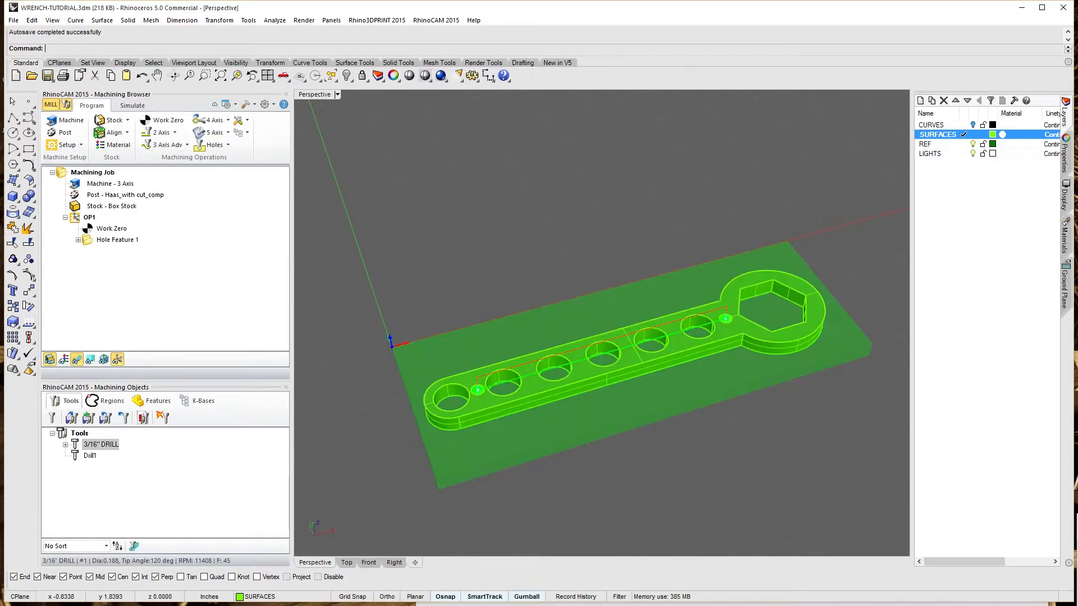
right_drag(579, 436, 700, 430)
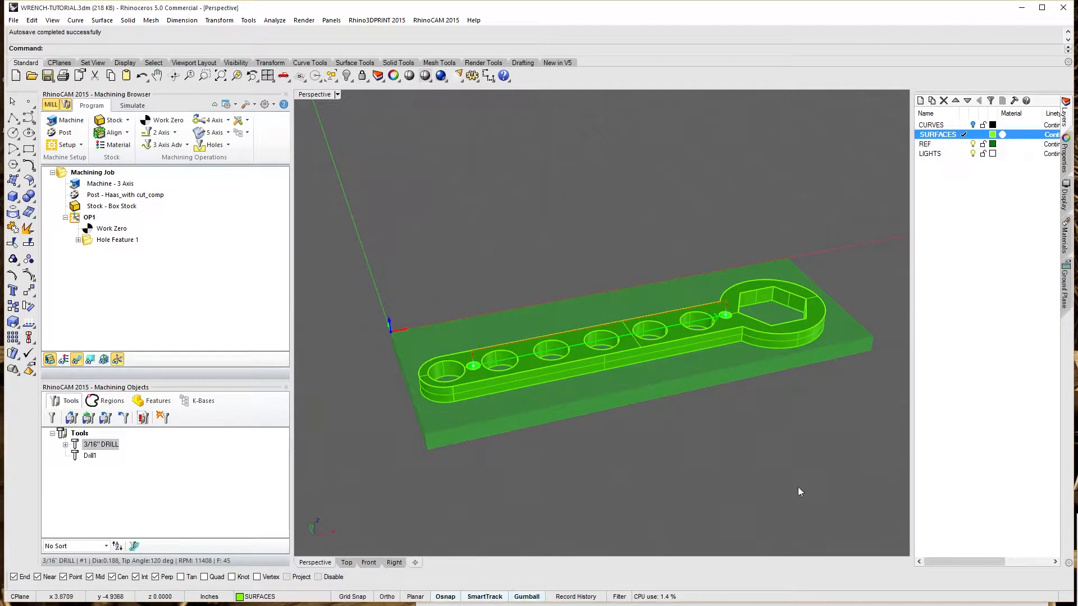
click(91, 455)
key(Delete)
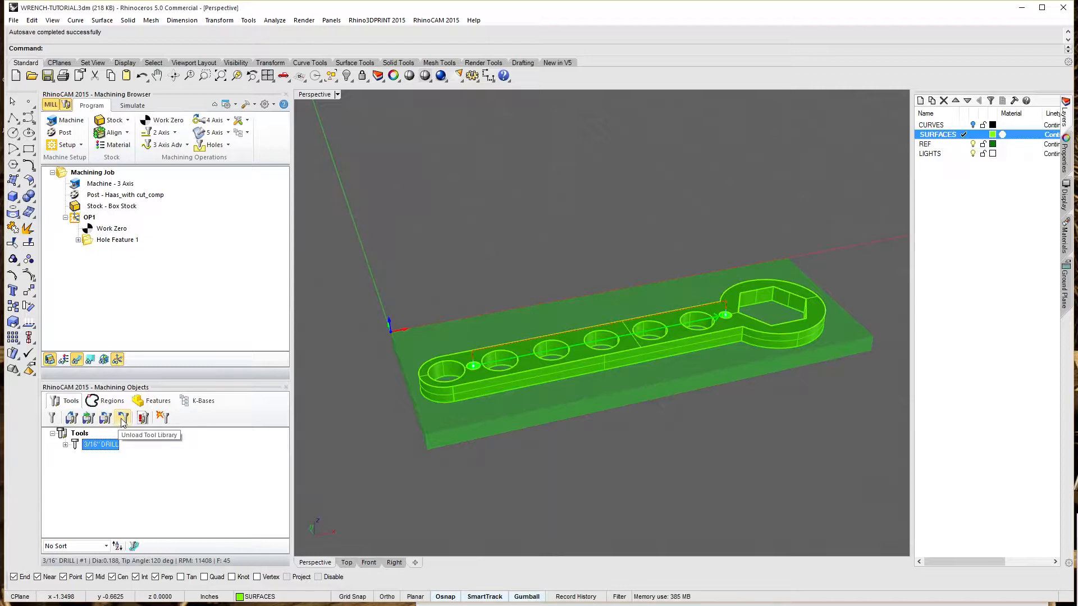
Step: Set the minimum and maximum diameters of the hole feature detection filter
click(156, 402)
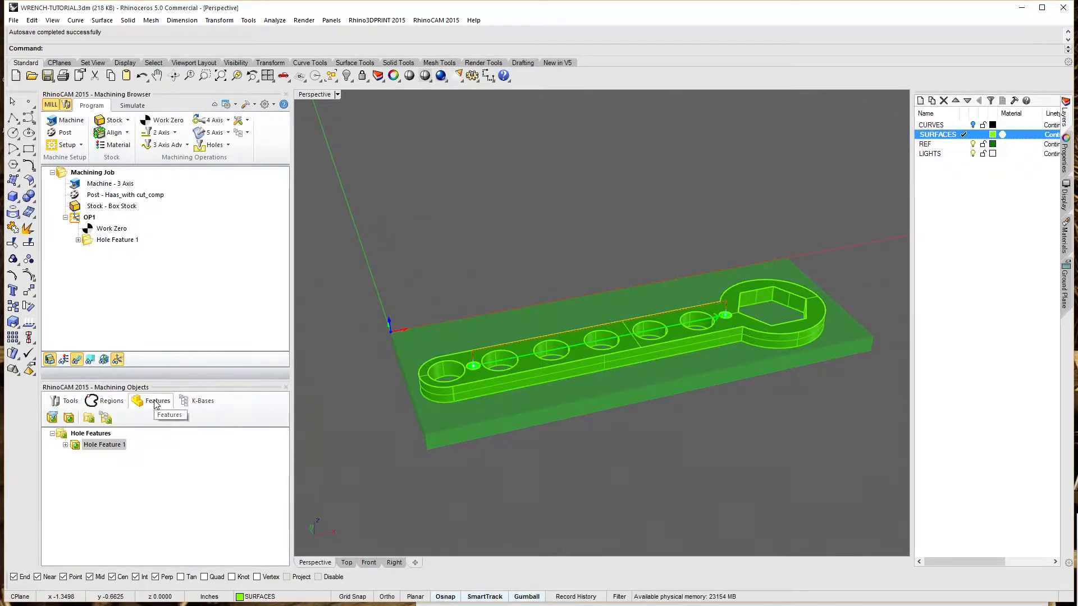
click(69, 418)
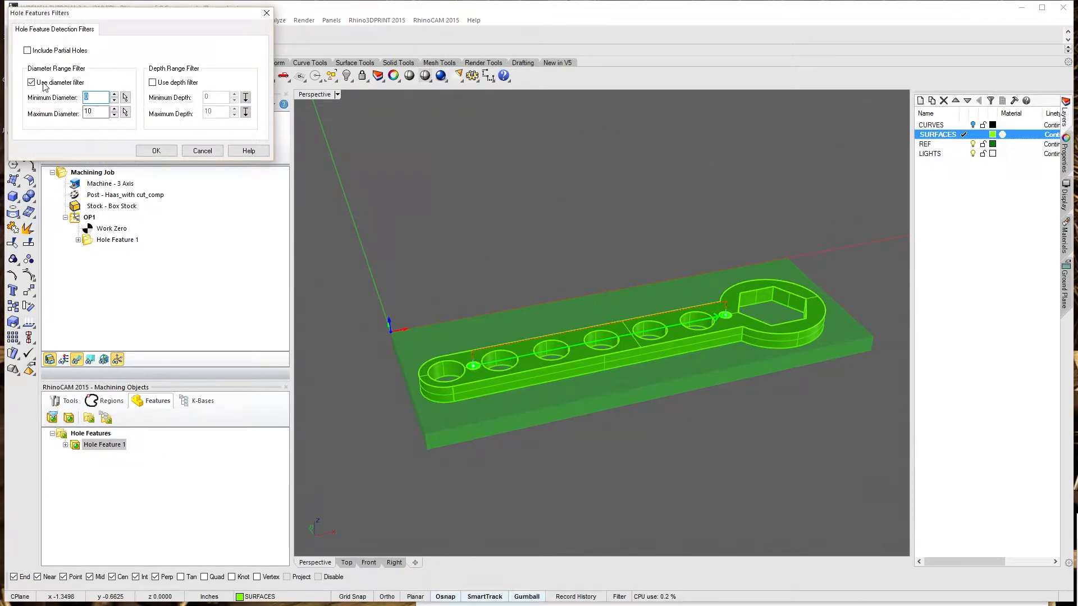
double_click(96, 98)
click(103, 113)
click(158, 152)
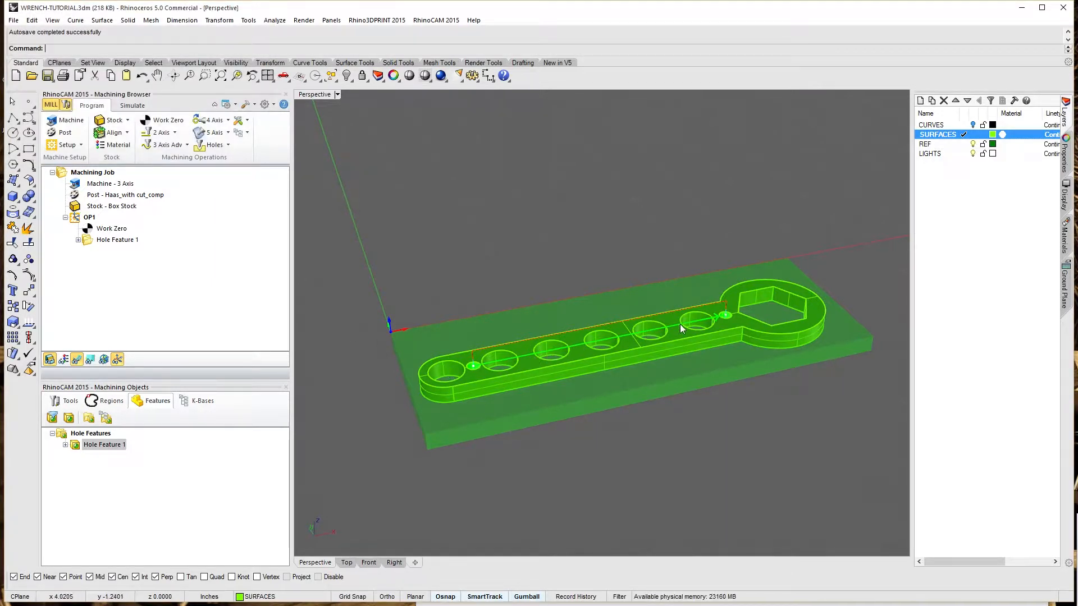
Step: Try to detect hole features on the wrench's top surface with the diameter filter
click(69, 419)
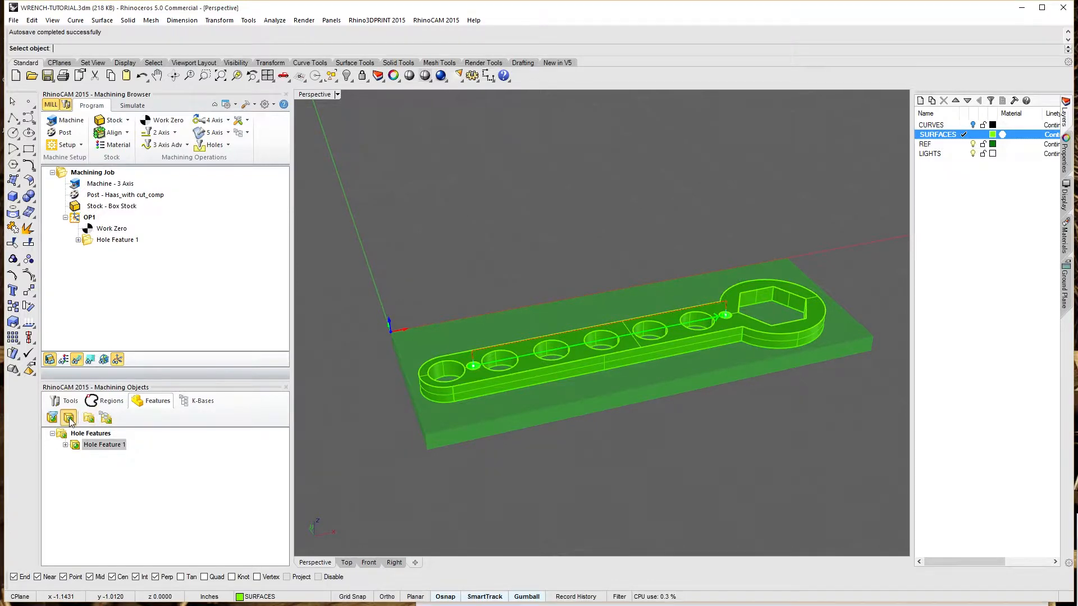
click(468, 379)
click(507, 410)
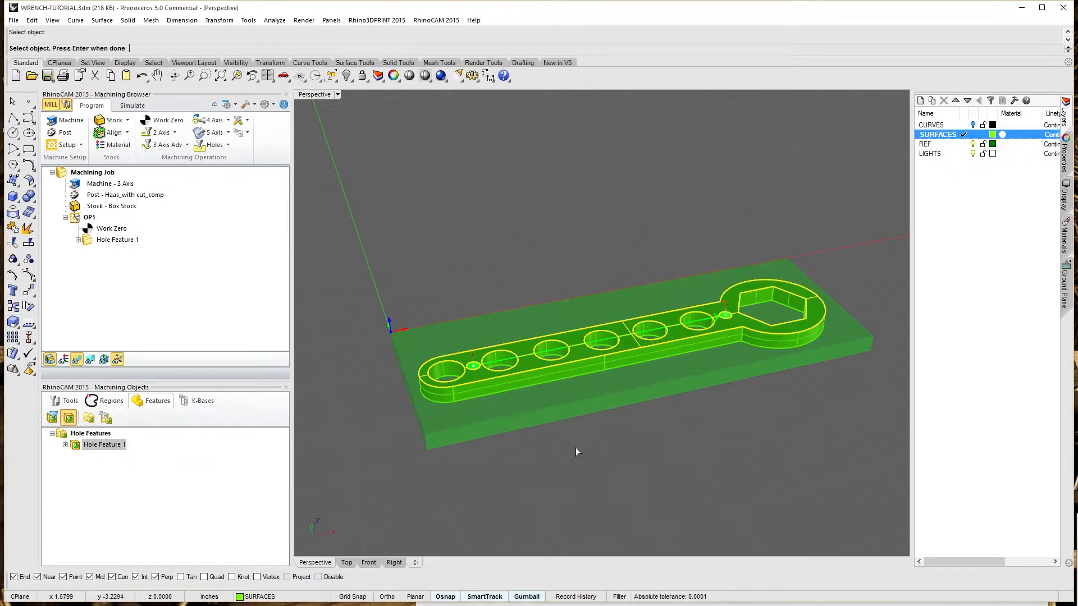
key(Return)
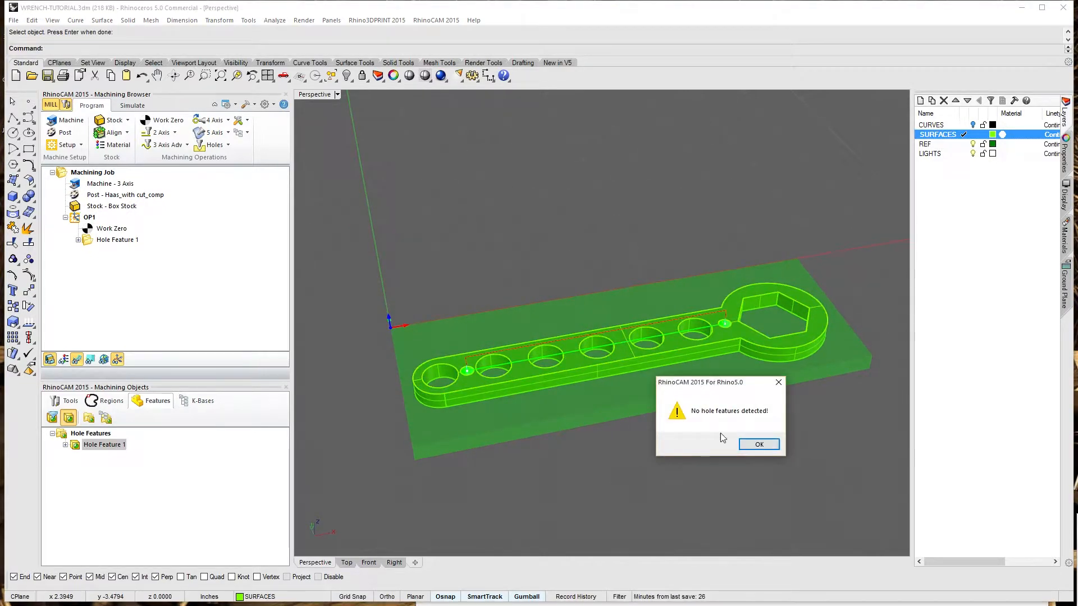
click(756, 447)
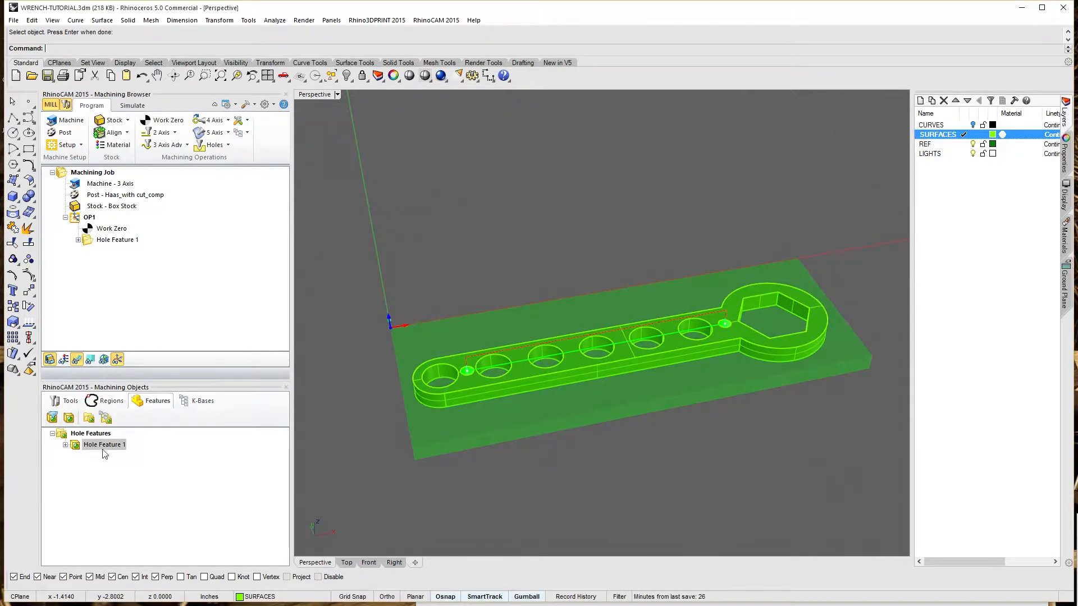
Step: Try to detect hole features again from a surface picked at the front side of the wrench handle
click(68, 418)
click(469, 398)
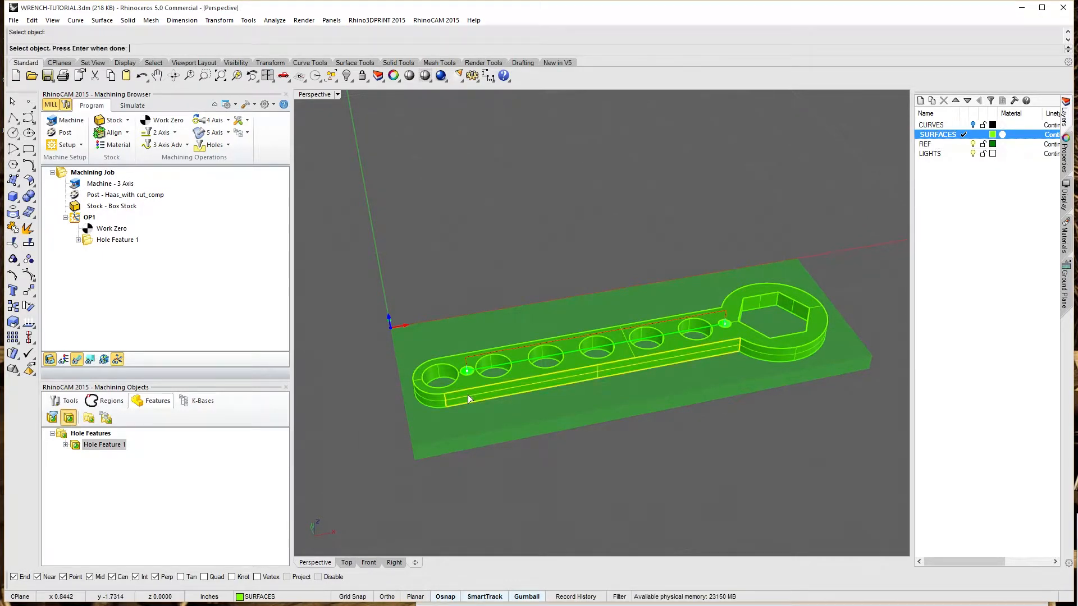
click(459, 390)
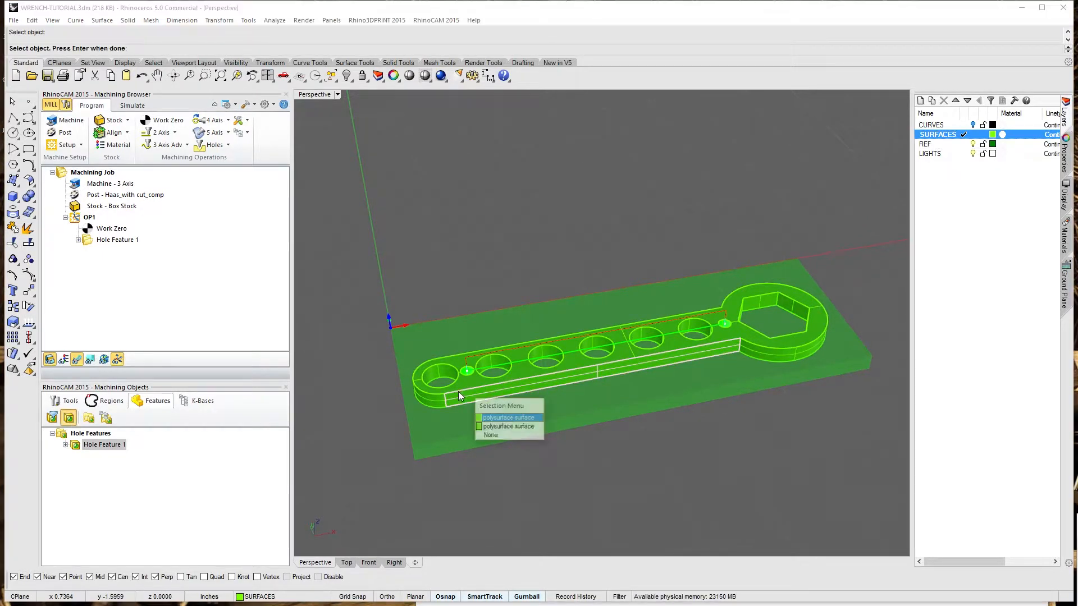
click(490, 424)
key(Return)
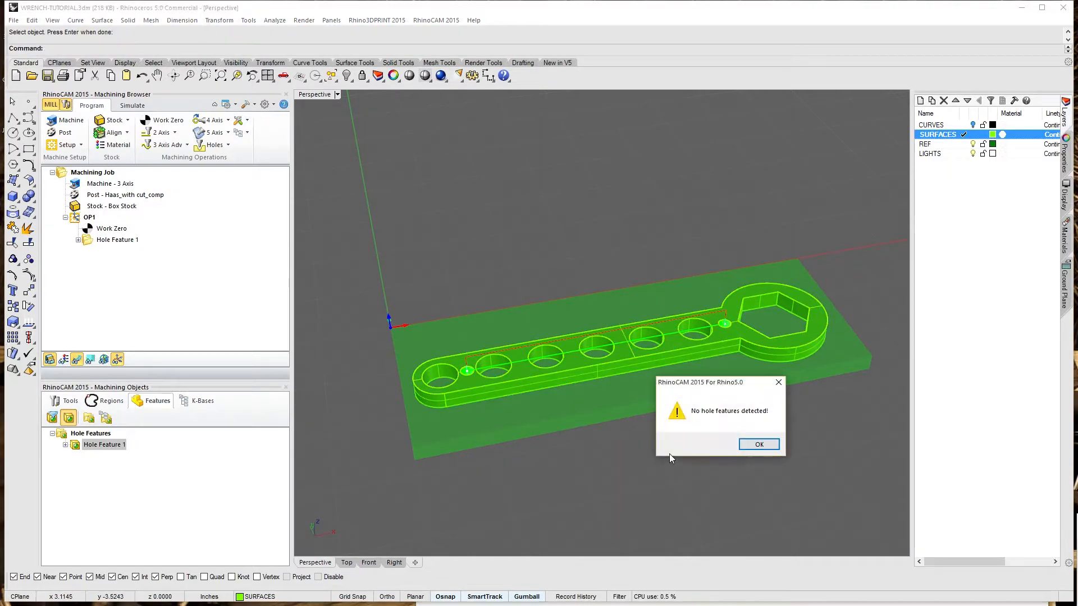
click(758, 446)
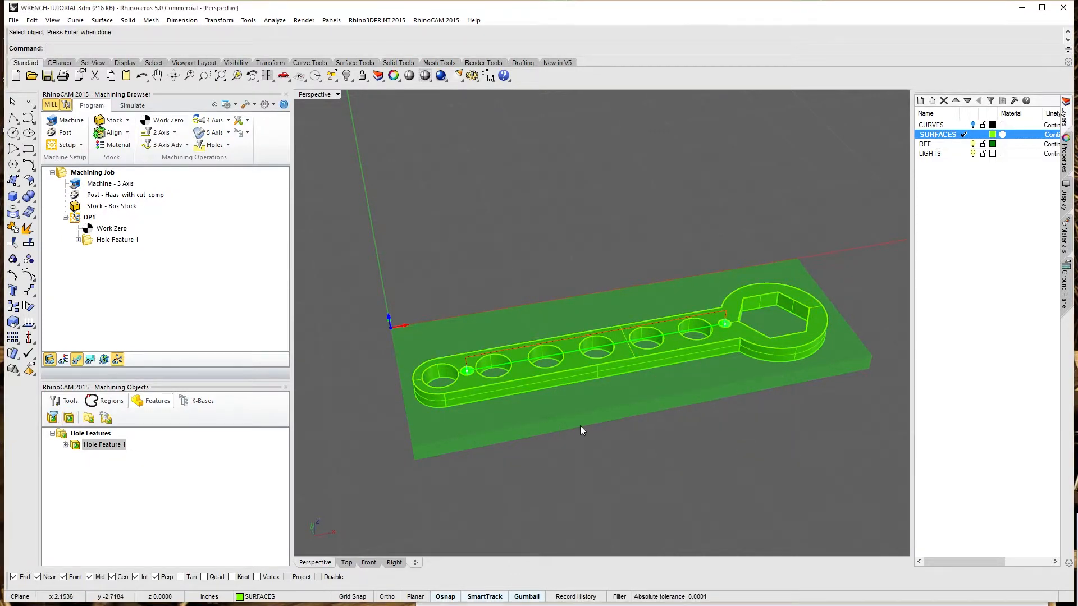
Step: Detect the larger holes along the wrench handle as a second hole feature, using the second overlapping surface at the pick point
click(459, 382)
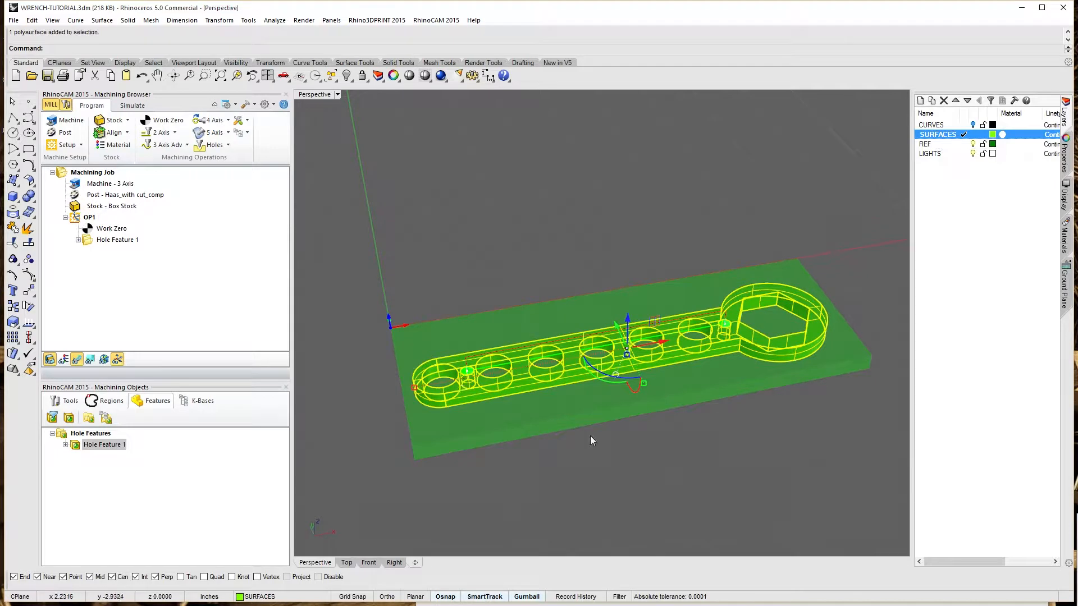
click(69, 418)
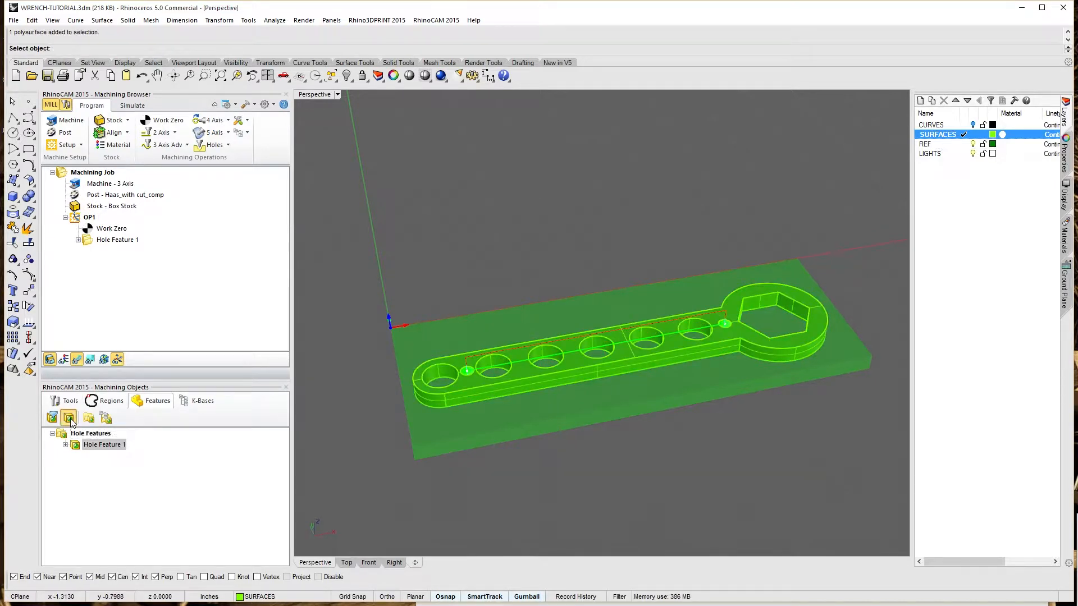
click(456, 381)
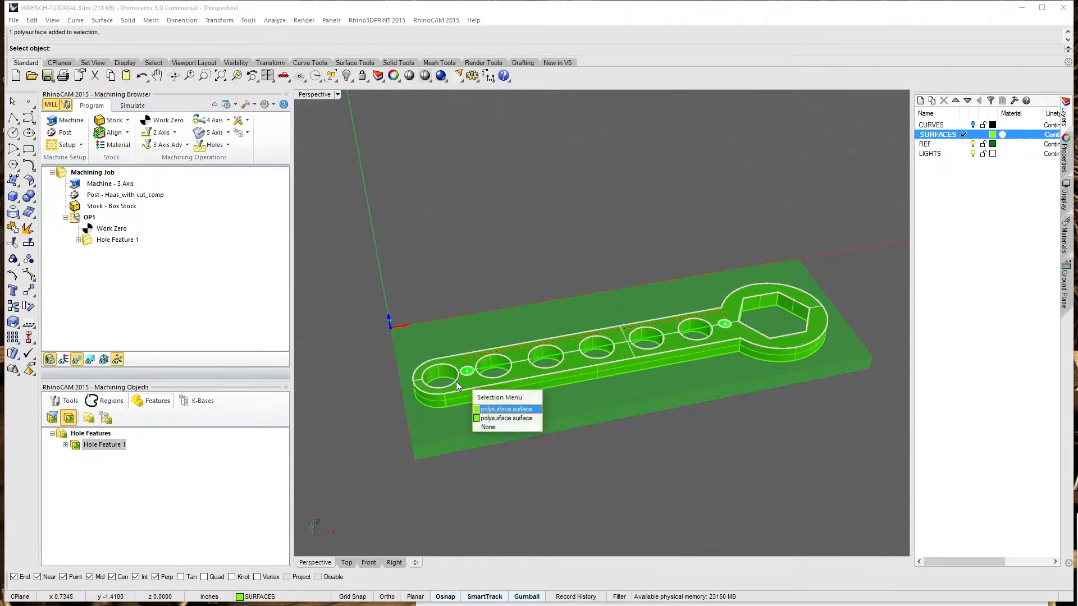
click(489, 419)
key(Return)
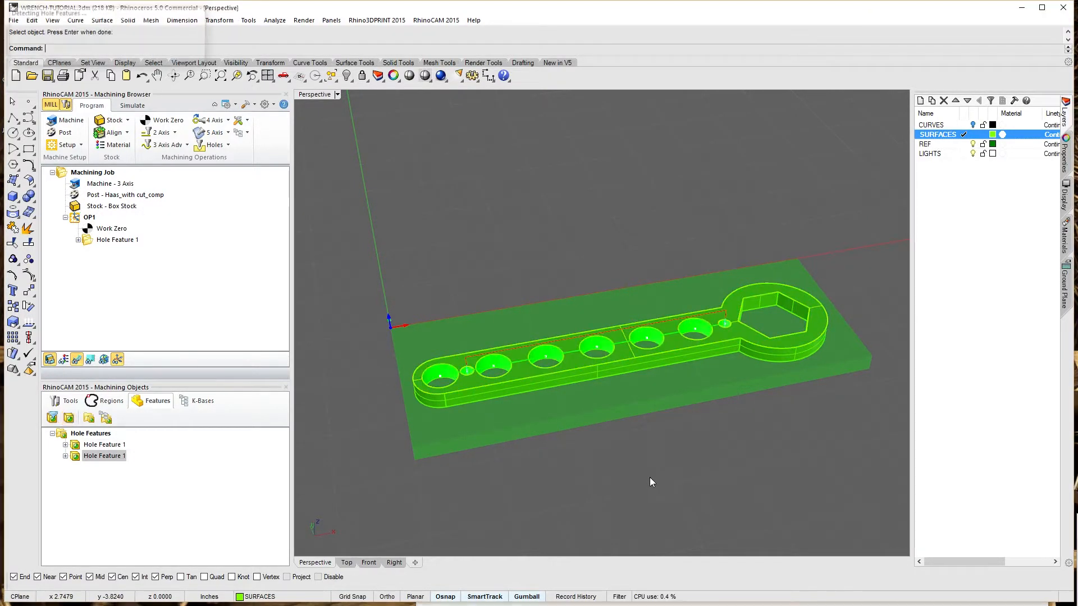
Step: Examine the new hole feature's first three instances and check which handle holes they mark
right_drag(629, 470, 625, 445)
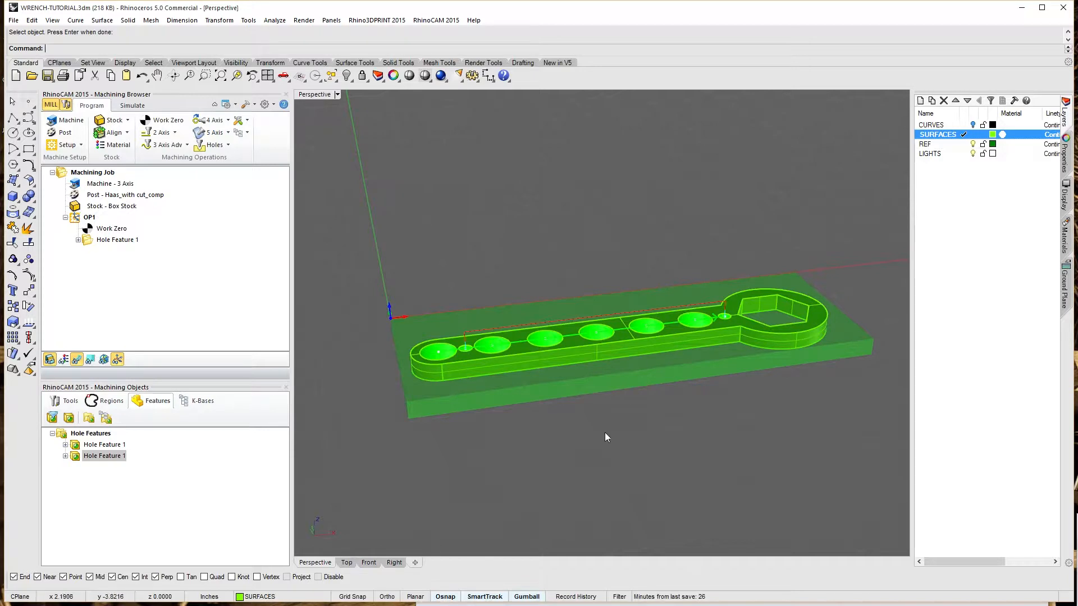
click(65, 456)
click(103, 467)
click(109, 478)
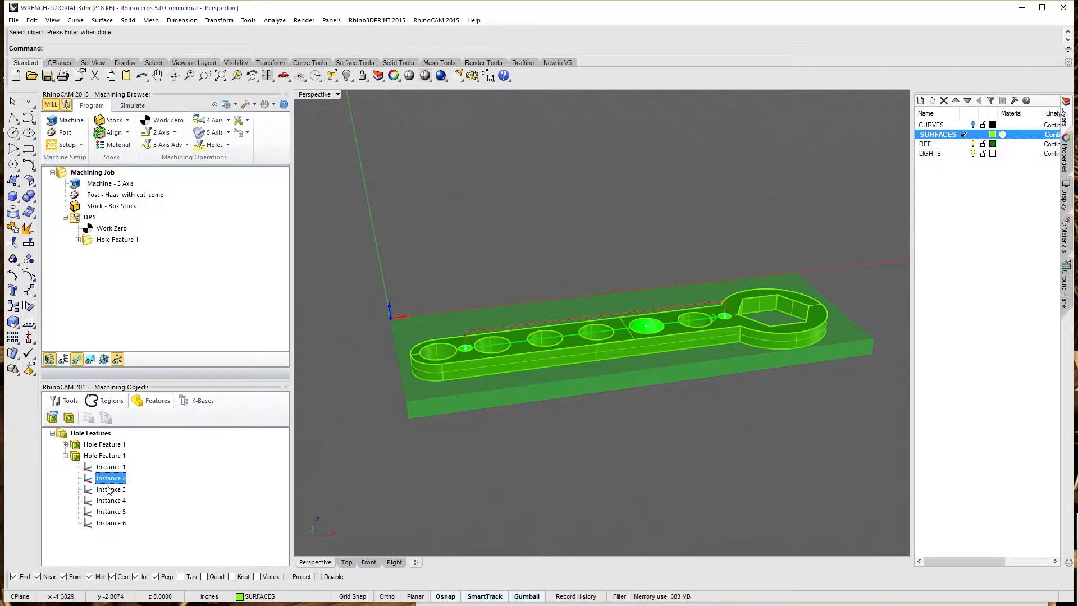
click(110, 490)
click(65, 456)
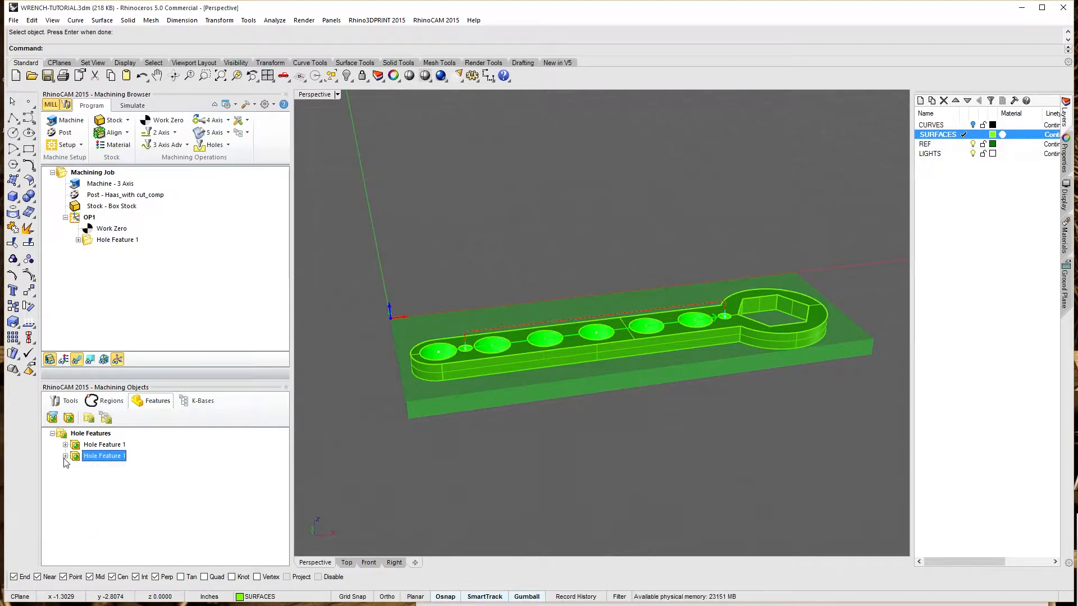
Step: Rename the first hole feature, which marks the two small holes, as 3/16 HOLES
click(104, 445)
click(104, 445)
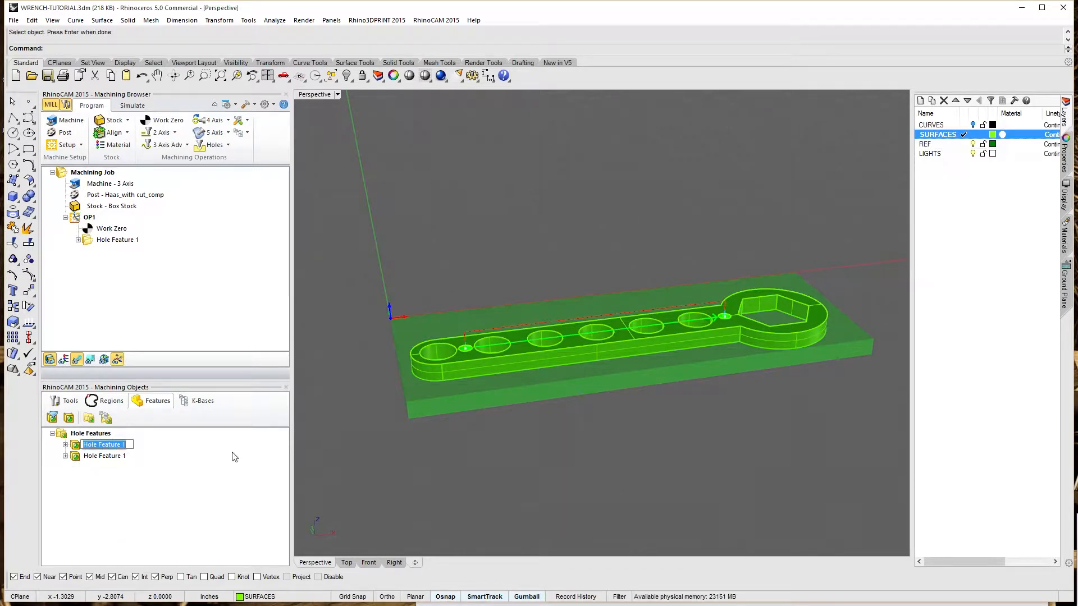
text(S)
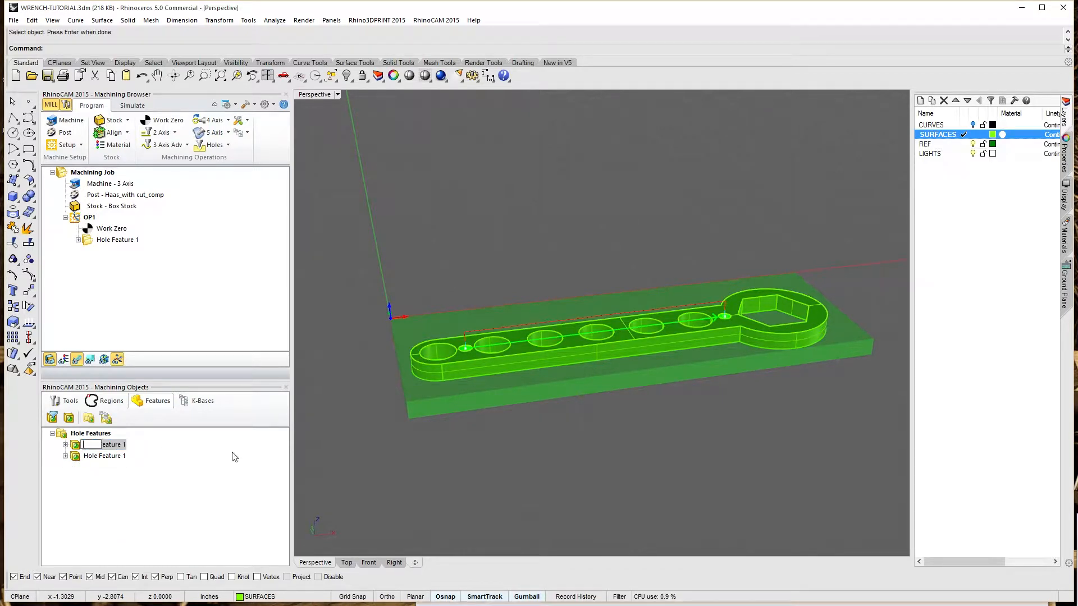
text(/16 HOLES)
key(Return)
Step: Rename the second hole feature, which marks the larger handle holes, as 1/2 HOLES
click(102, 456)
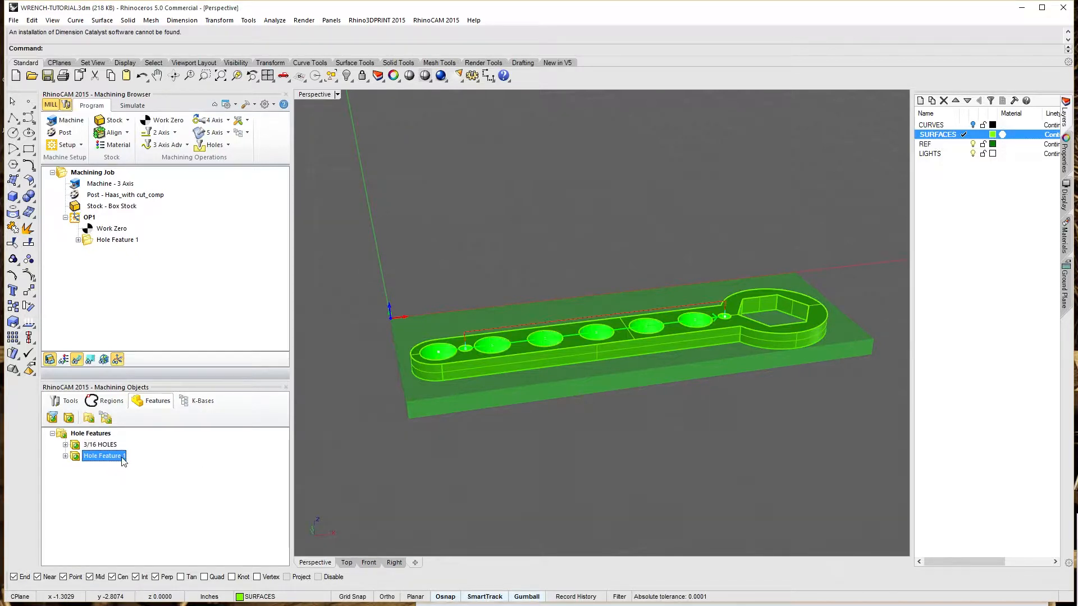
click(102, 456)
text(1/2H)
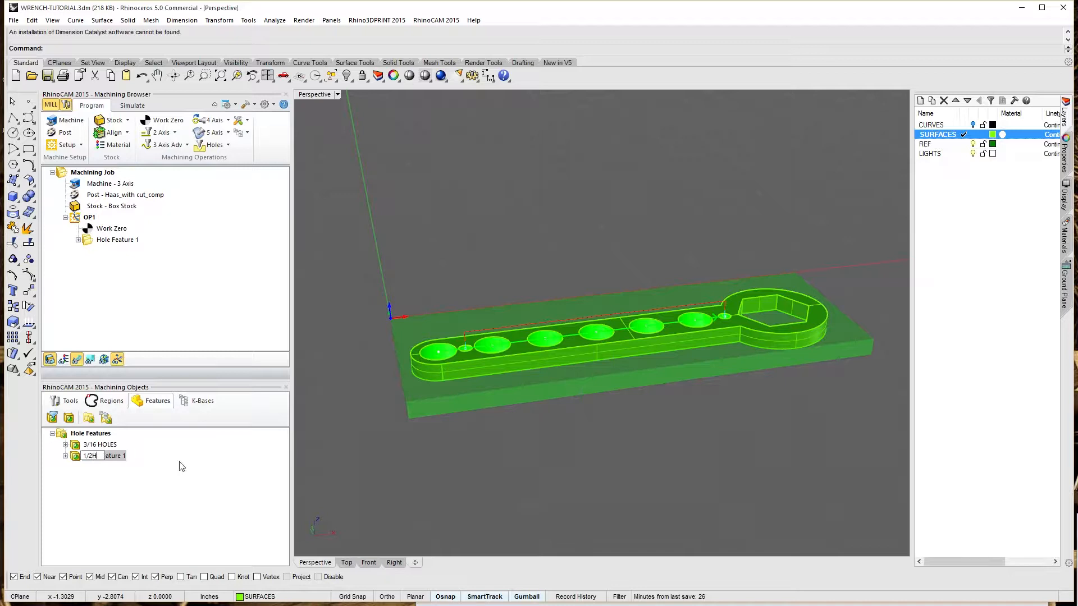
key(BackSpace)
text( HOLES)
key(Return)
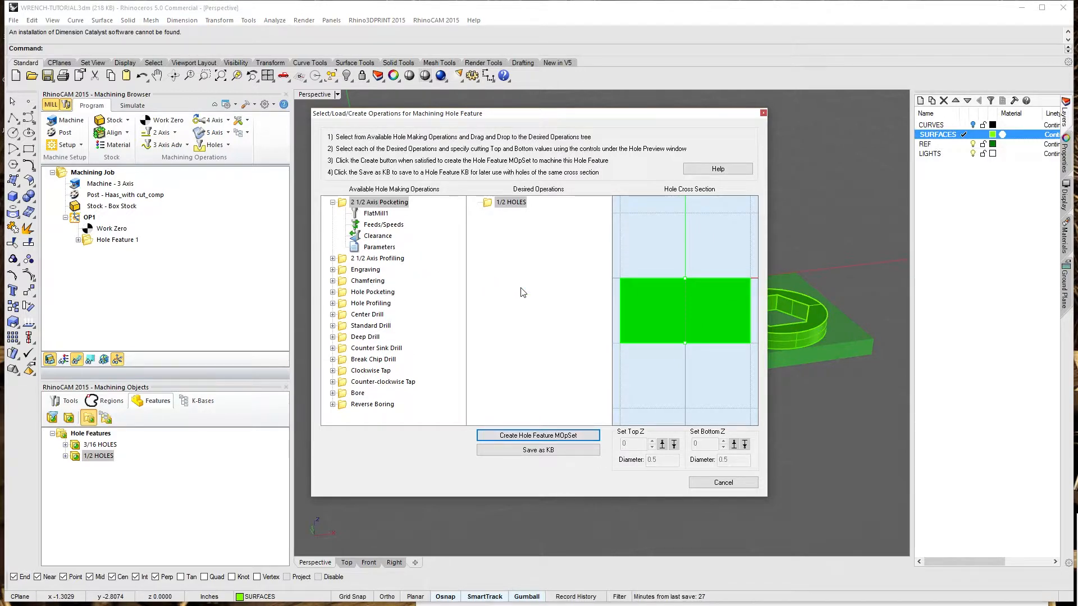
Step: Create a hole feature operation set for 1/2 HOLES containing one Hole Pocketing operation, and expand it in the machining job
click(371, 293)
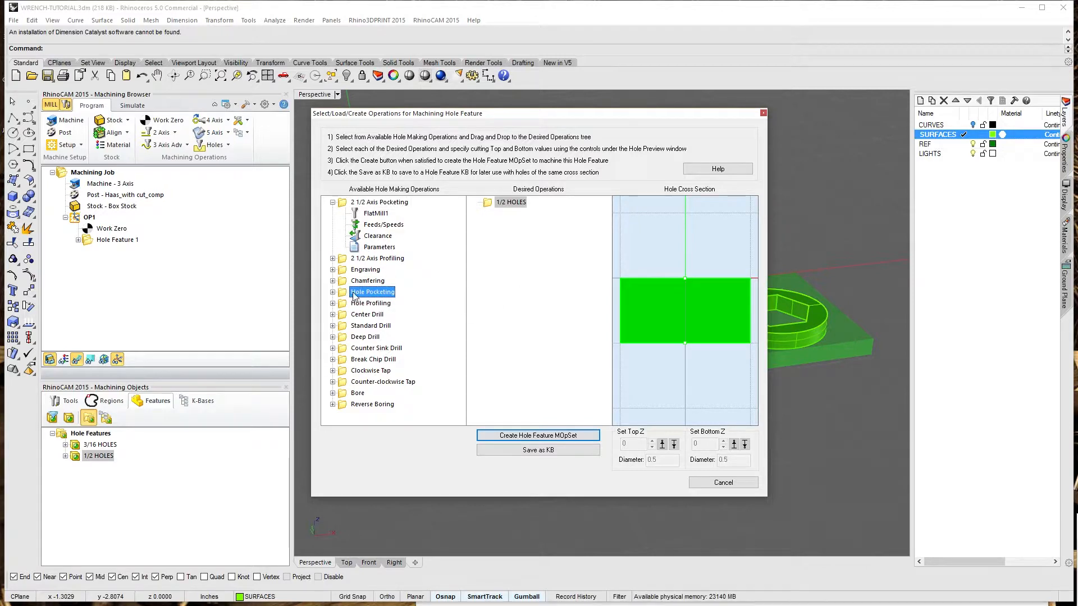
drag(344, 296, 553, 268)
click(491, 214)
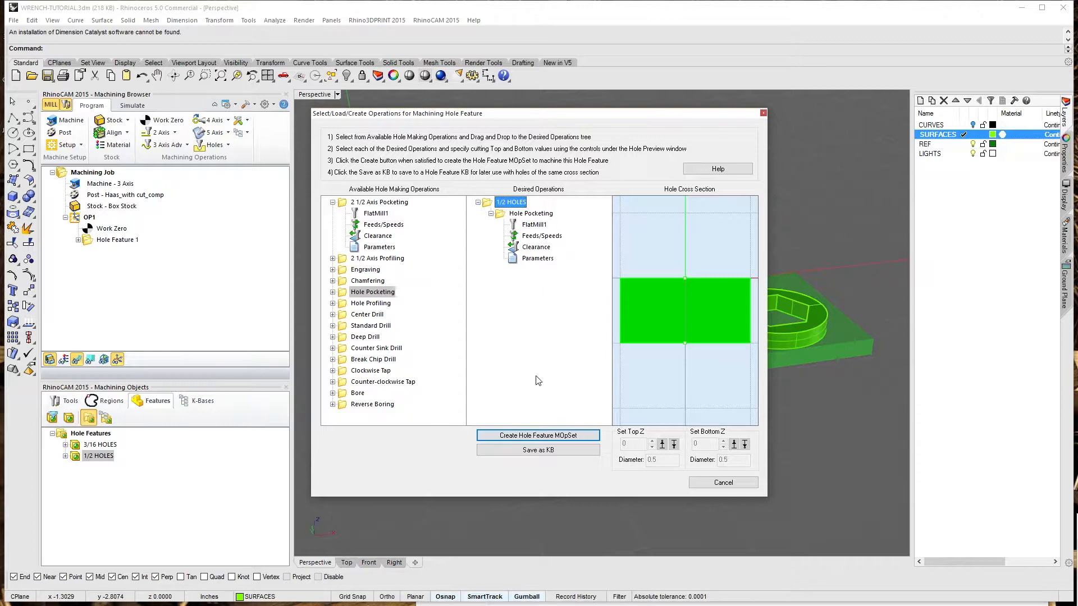
click(532, 213)
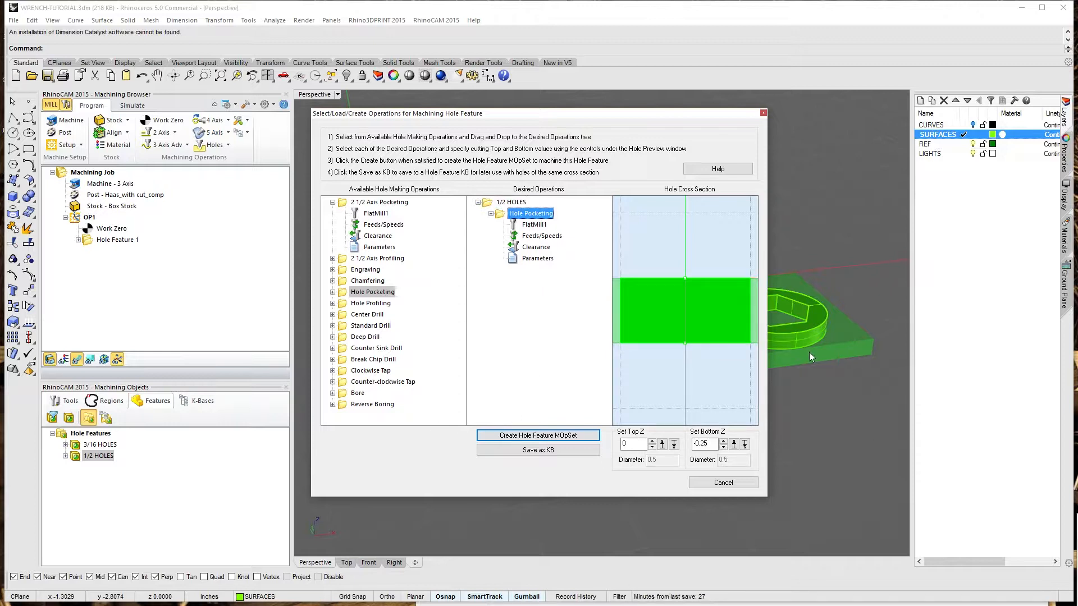
click(556, 435)
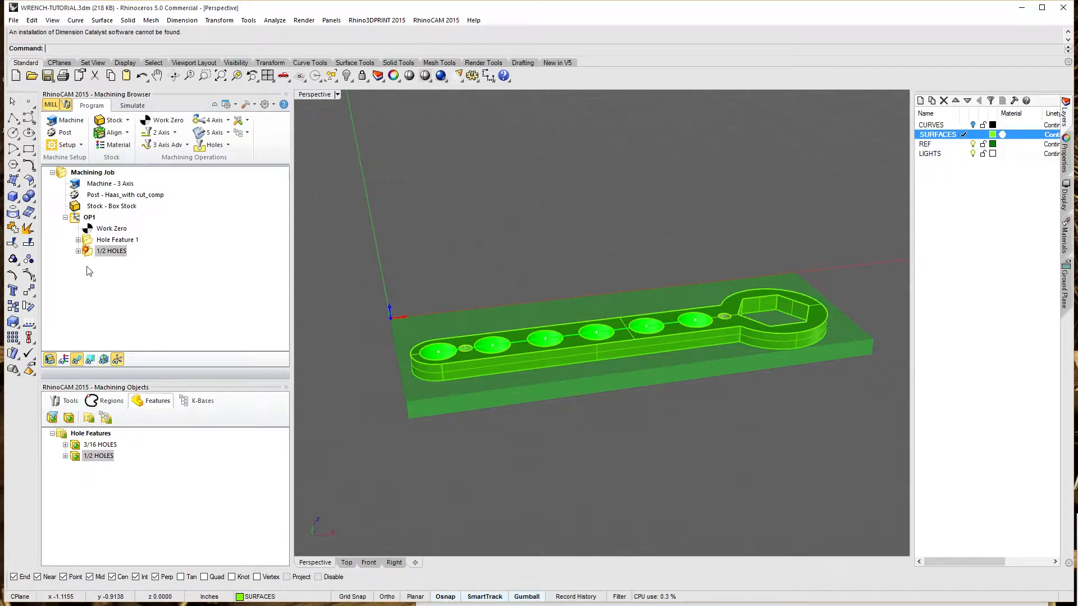
click(79, 251)
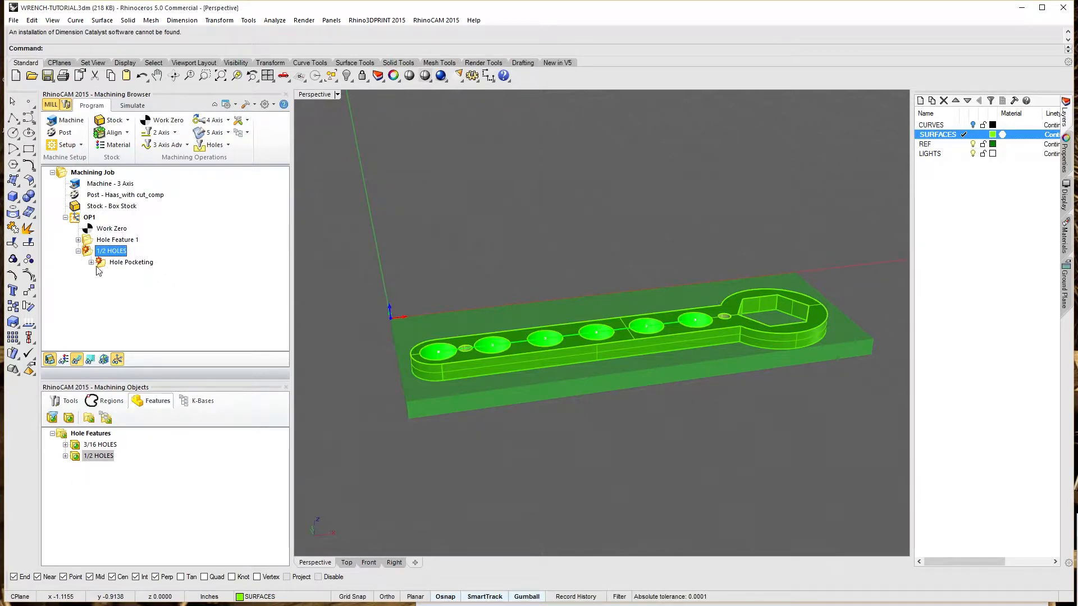
click(91, 262)
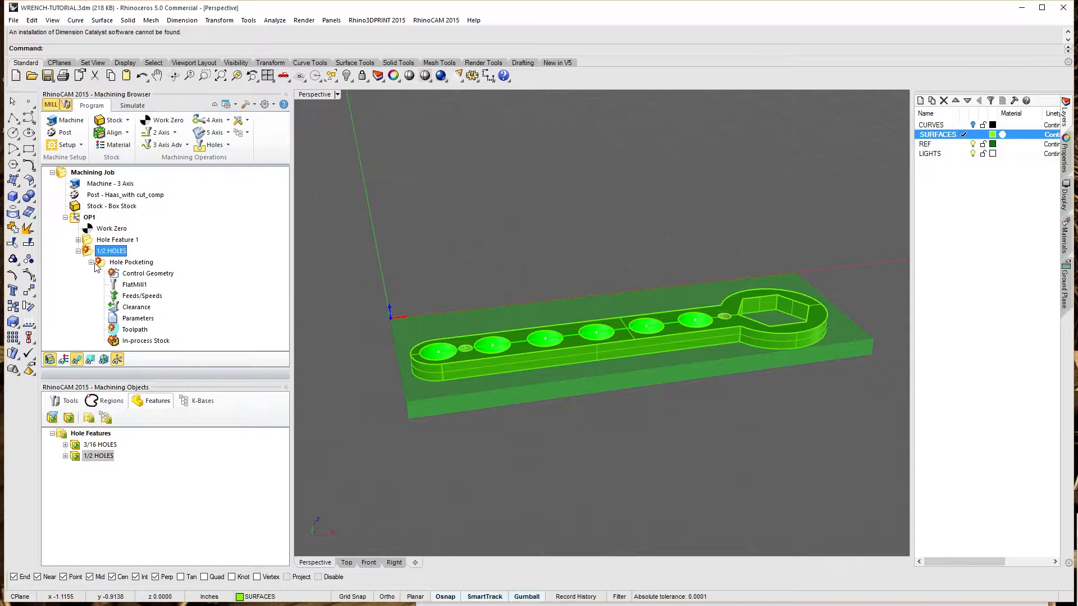
Step: Based on the FlatMill1 tool, enter 1/4" END MILL as the tool name and repeat that name in the comments
click(78, 401)
click(95, 455)
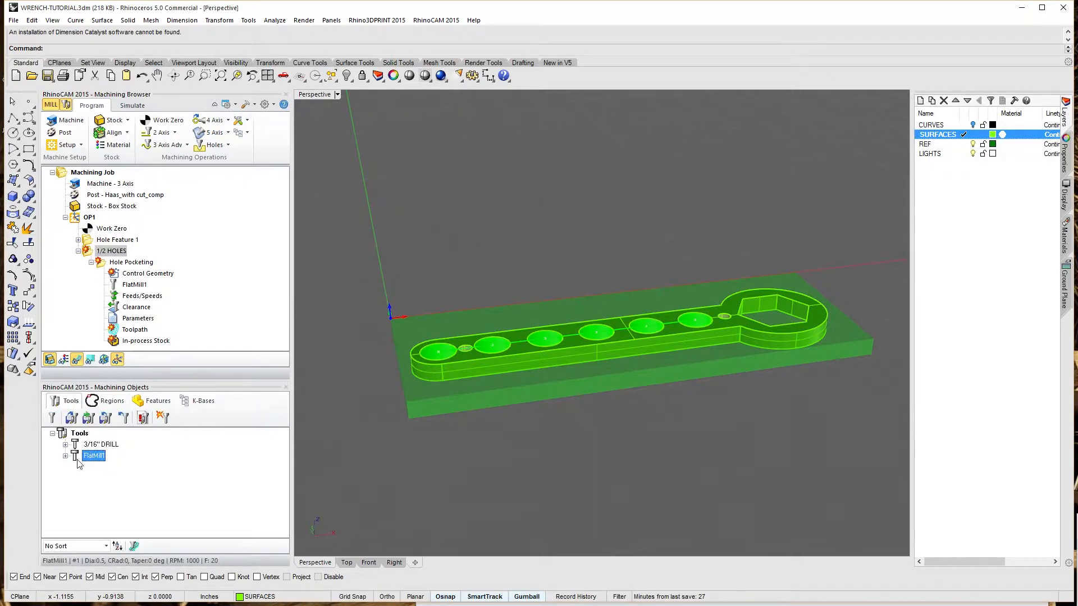
double_click(97, 458)
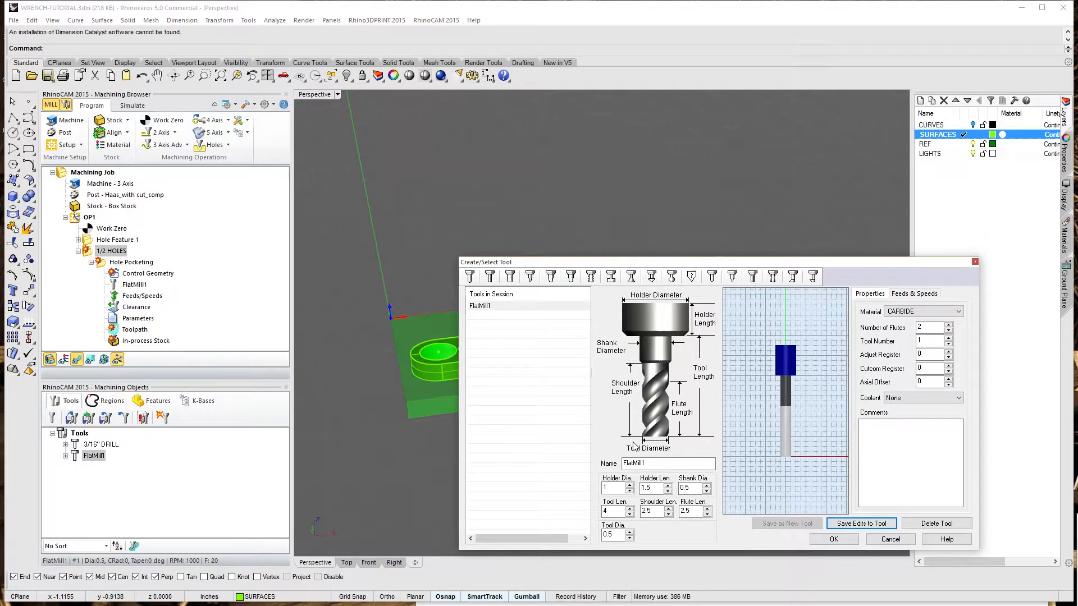
double_click(655, 465)
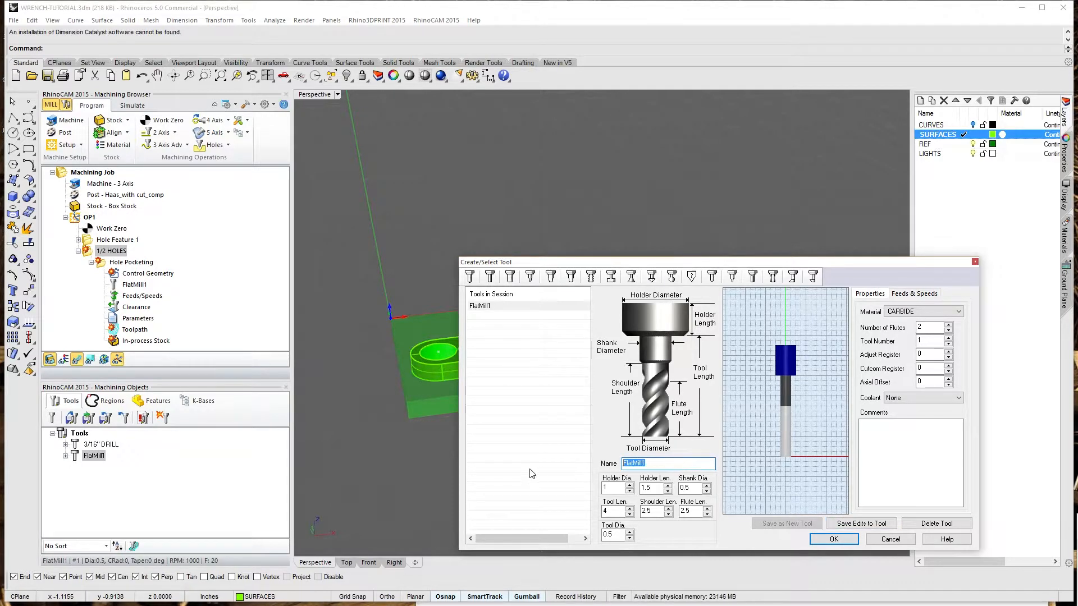
text(1/4" END MILL)
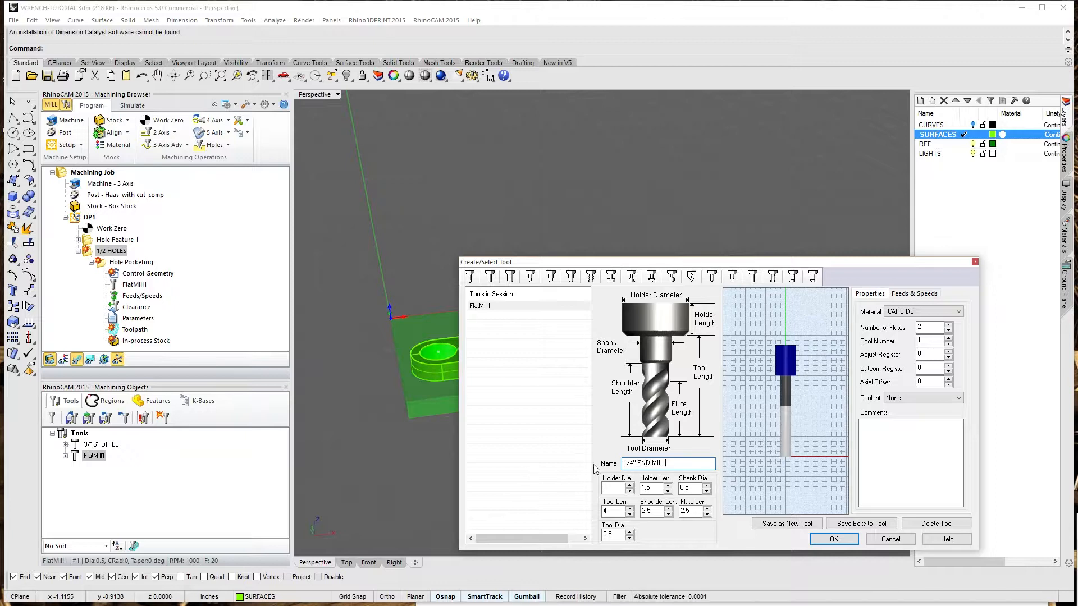
drag(678, 465, 536, 472)
key(ctrl+c)
click(863, 504)
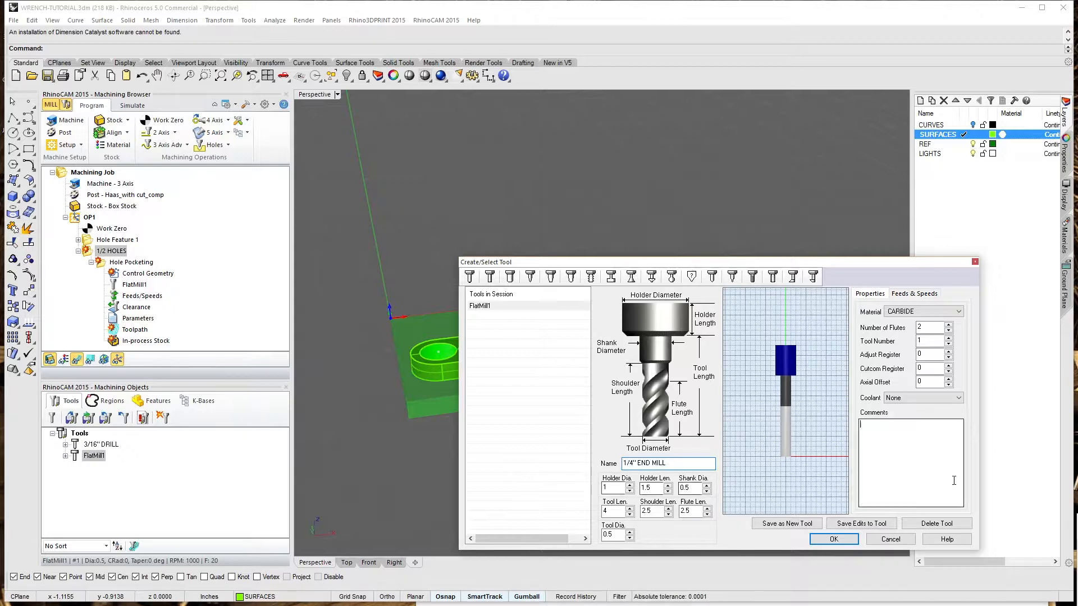
key(ctrl+v)
Step: Set the end mill's tool diameter to 0.25, flute length to 1 and tool length to 2
double_click(612, 534)
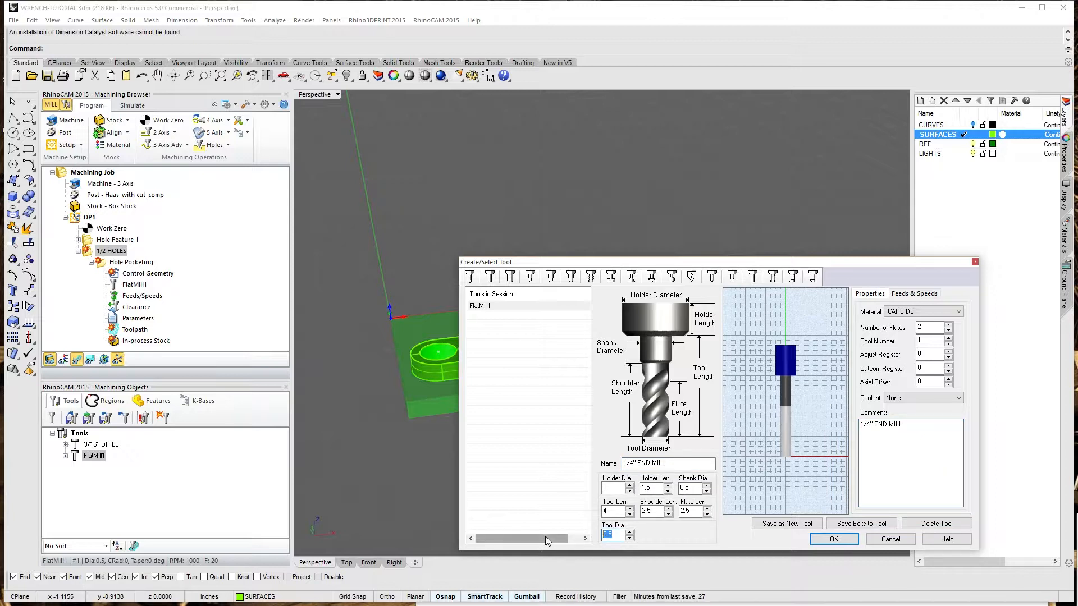
text(.25)
key(Tab)
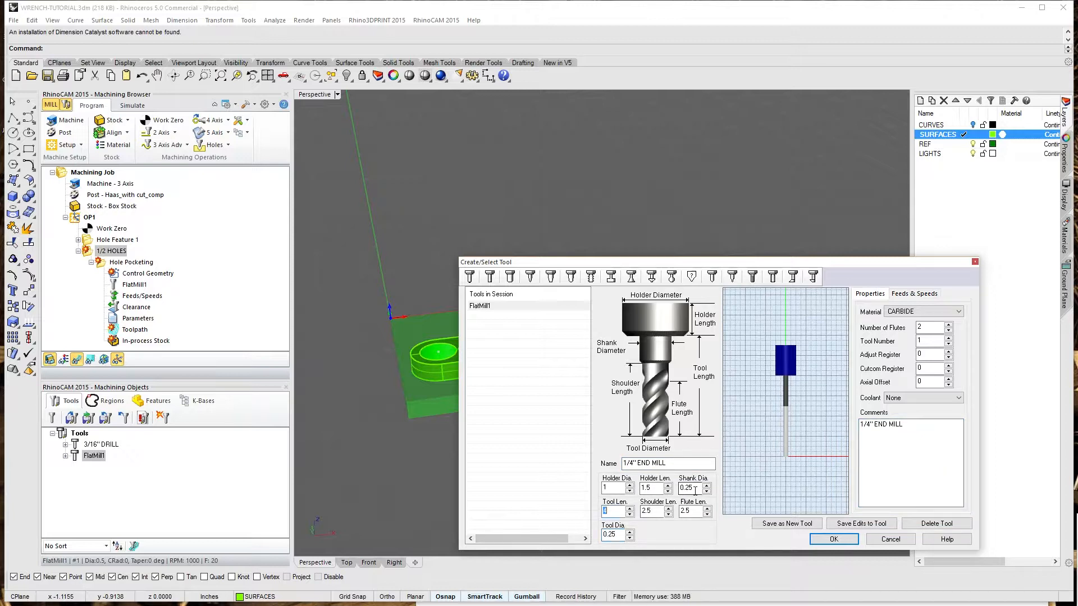
key(Tab)
key(Tab)
text(1)
double_click(605, 512)
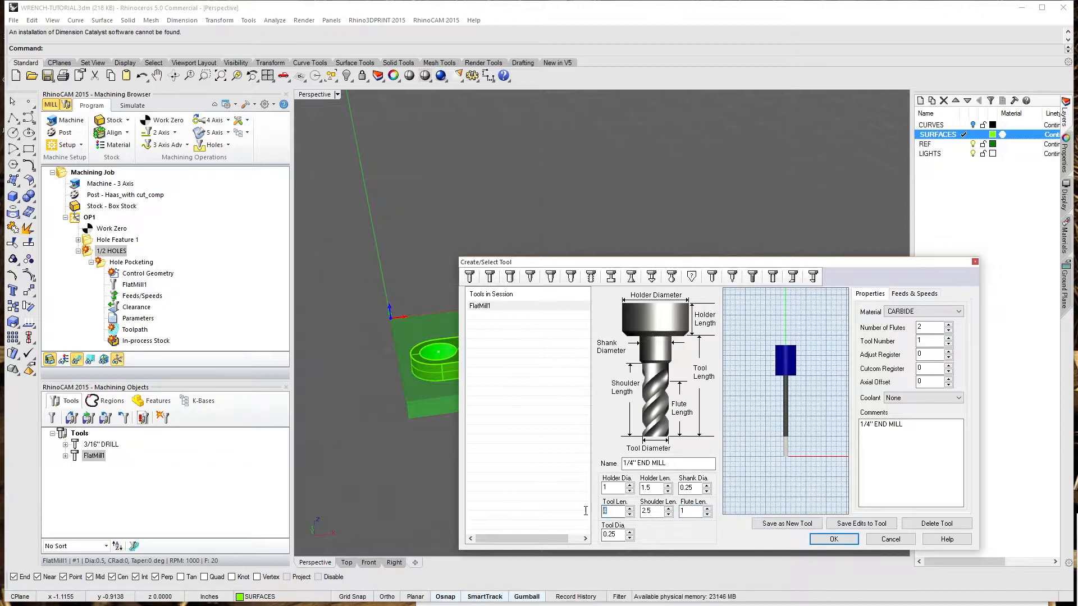
text(2)
key(shift+Tab)
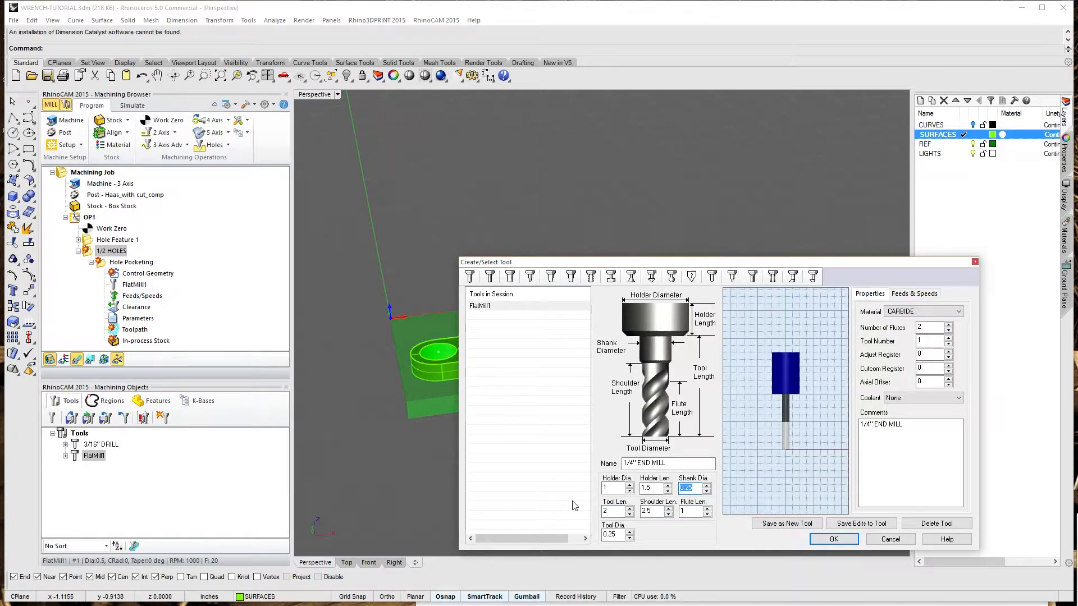
Step: Set the end mill's tool number, adjust register and cutcom register to 2, and its coolant to Flood
double_click(922, 340)
text(22)
key(Tab)
text(2)
double_click(927, 330)
click(910, 397)
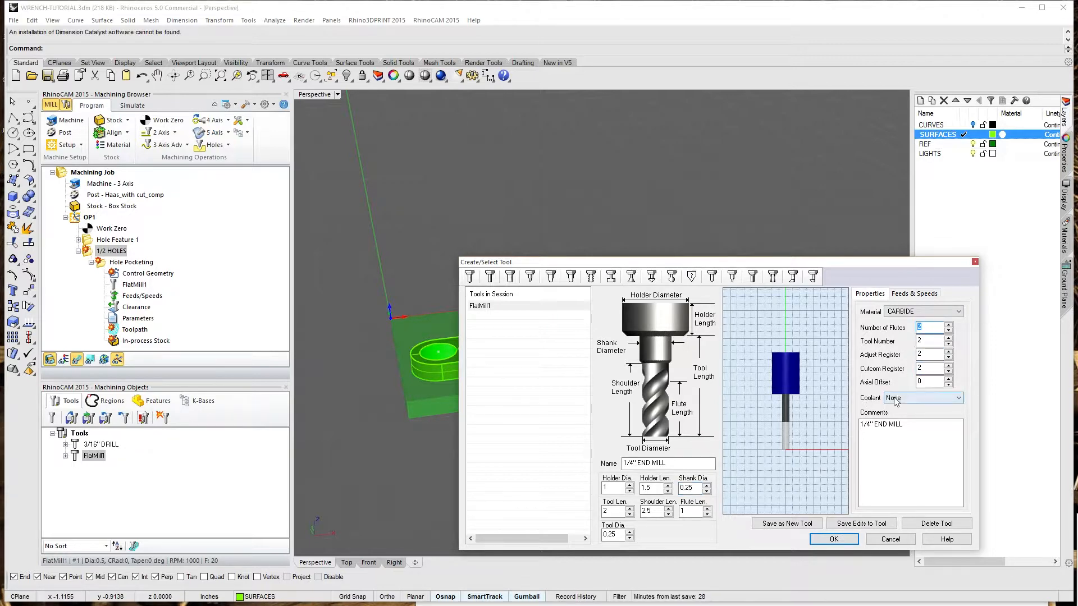
click(909, 417)
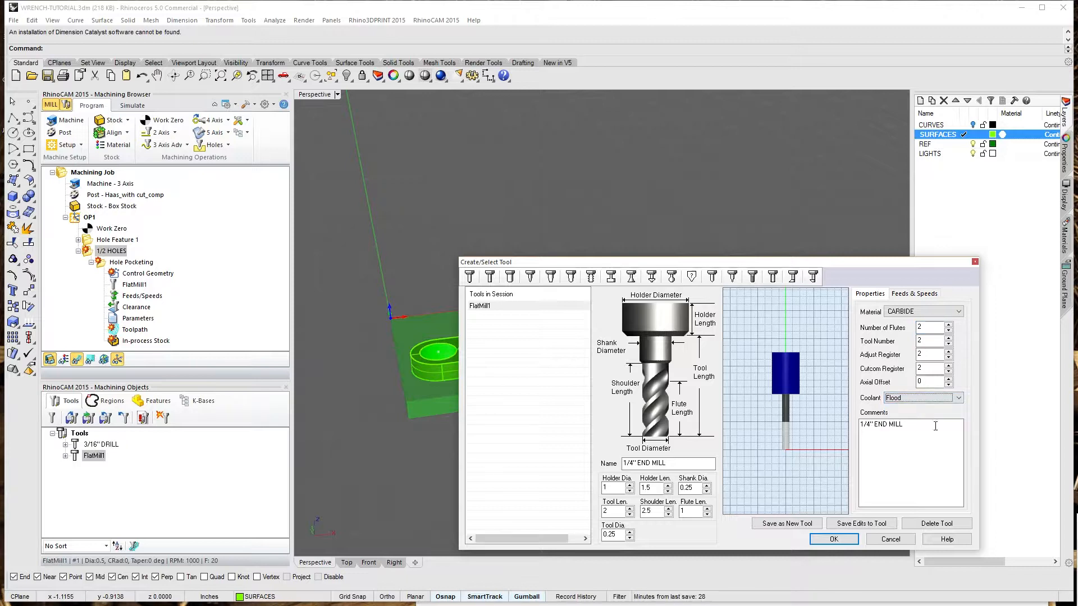
Step: Load the end mill's feeds and speeds using 0.002 in feed per tooth and 0.25 in tool diameter, and save it as a new tool
click(932, 295)
click(905, 503)
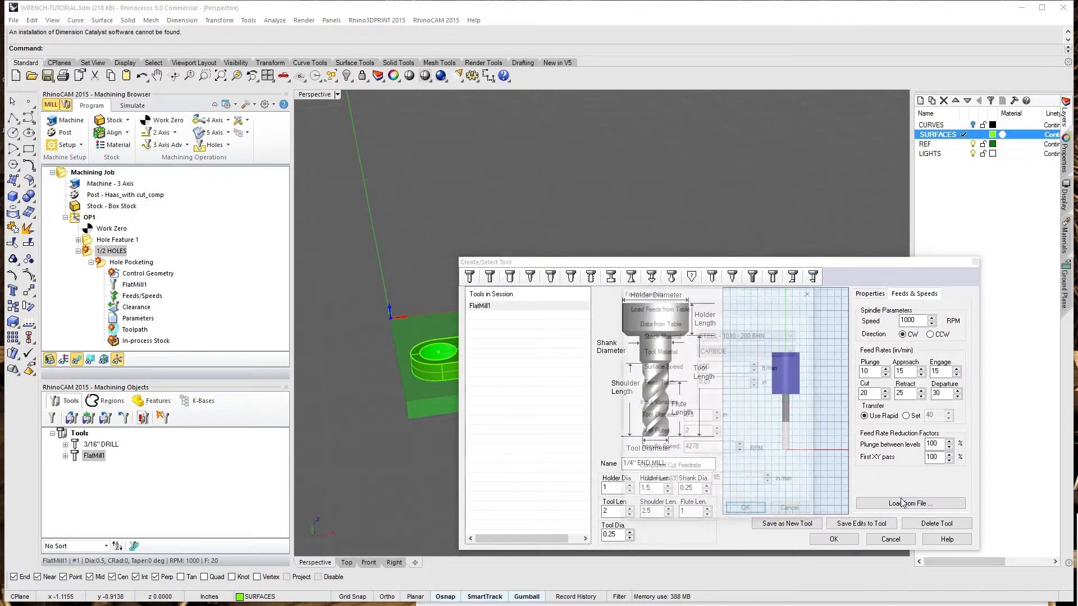
click(717, 386)
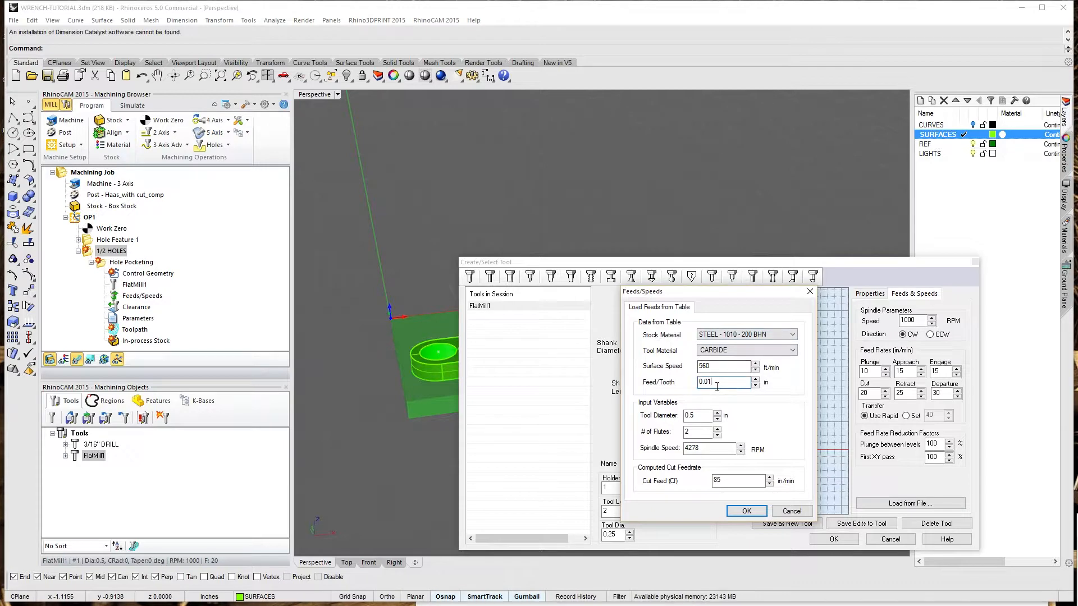
key(BackSpace)
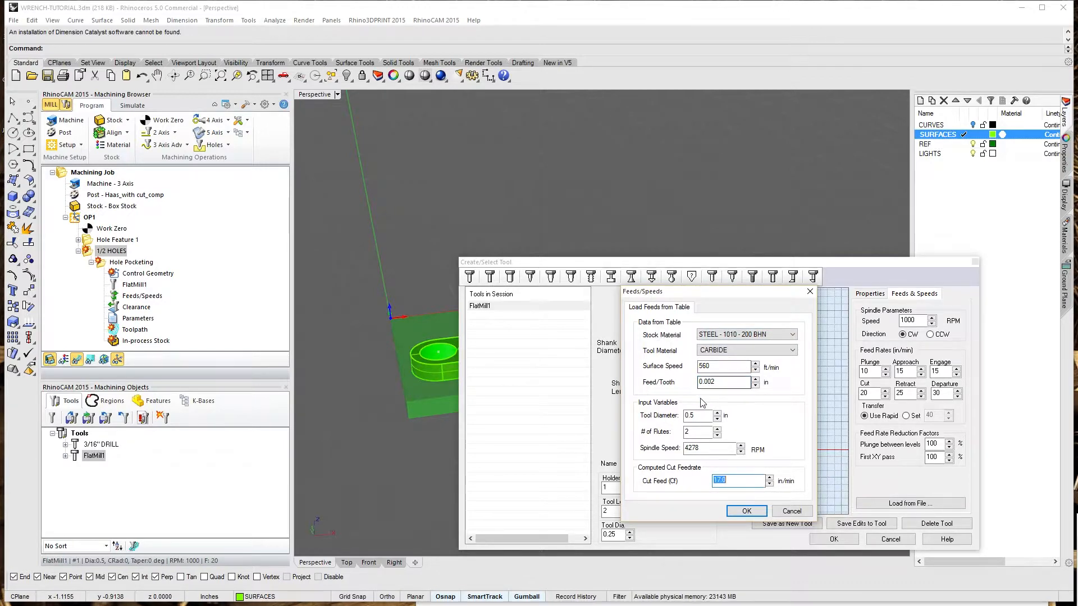
click(696, 416)
key(BackSpace)
text(25)
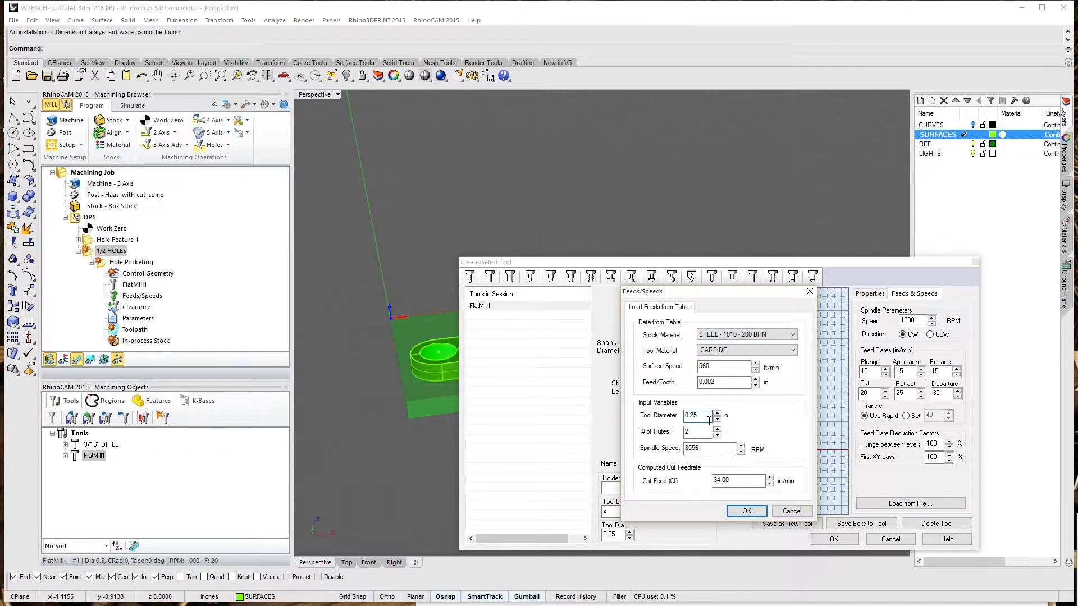
click(744, 511)
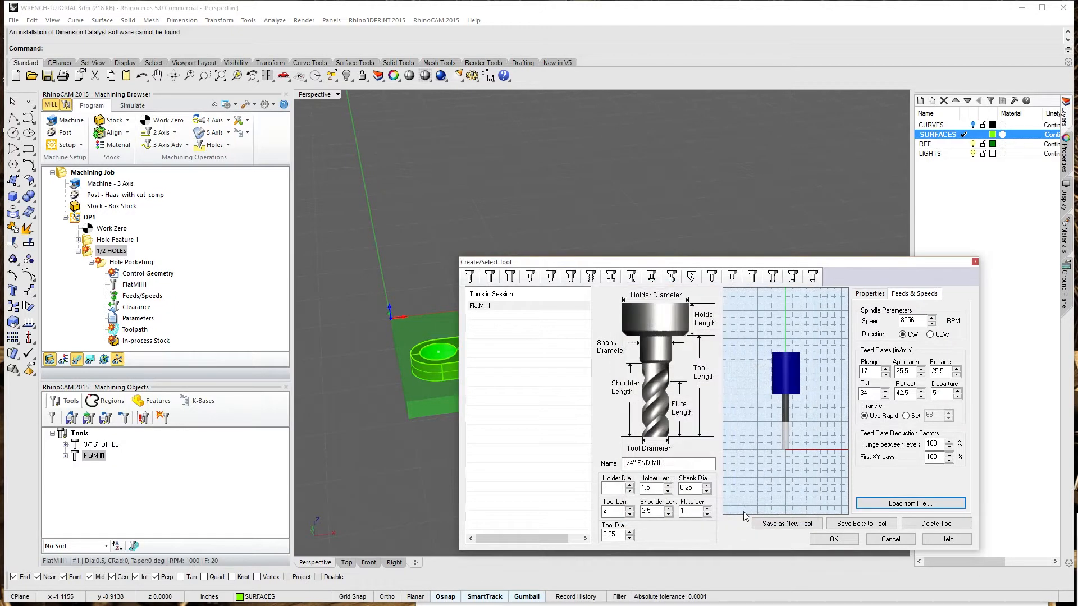
click(787, 523)
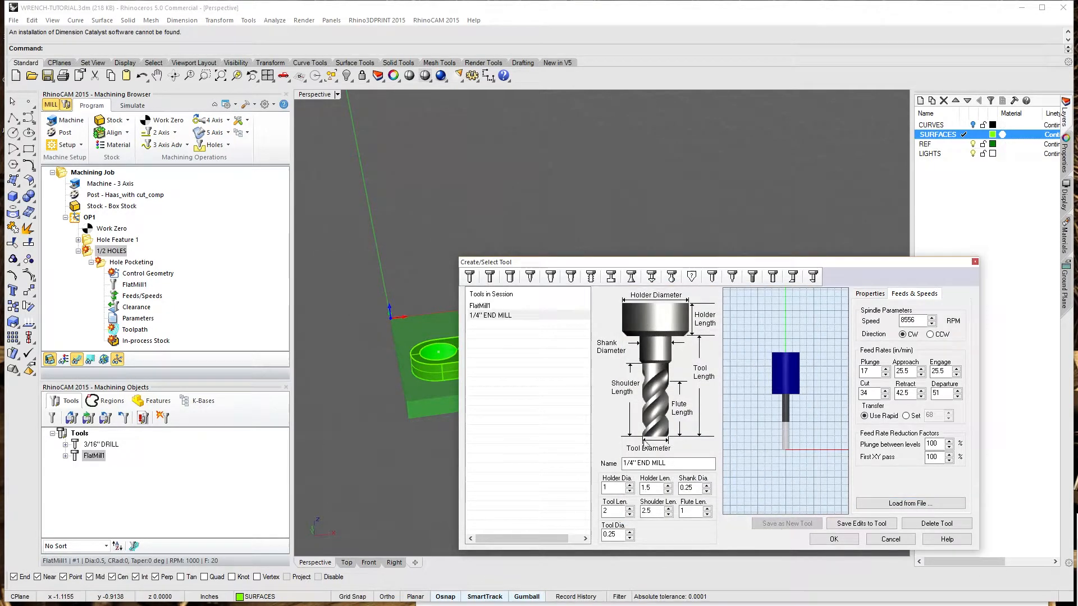
click(833, 539)
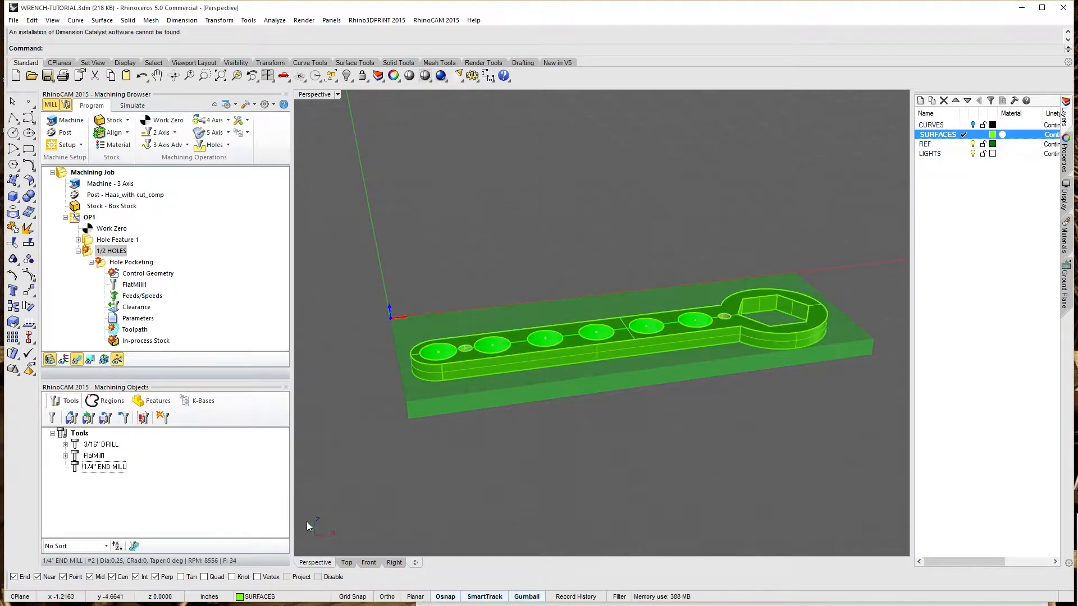
Step: Edit the Hole Pocketing operation under 1/2 HOLES and assign the 1/4" END MILL as its tool
click(106, 253)
key(Return)
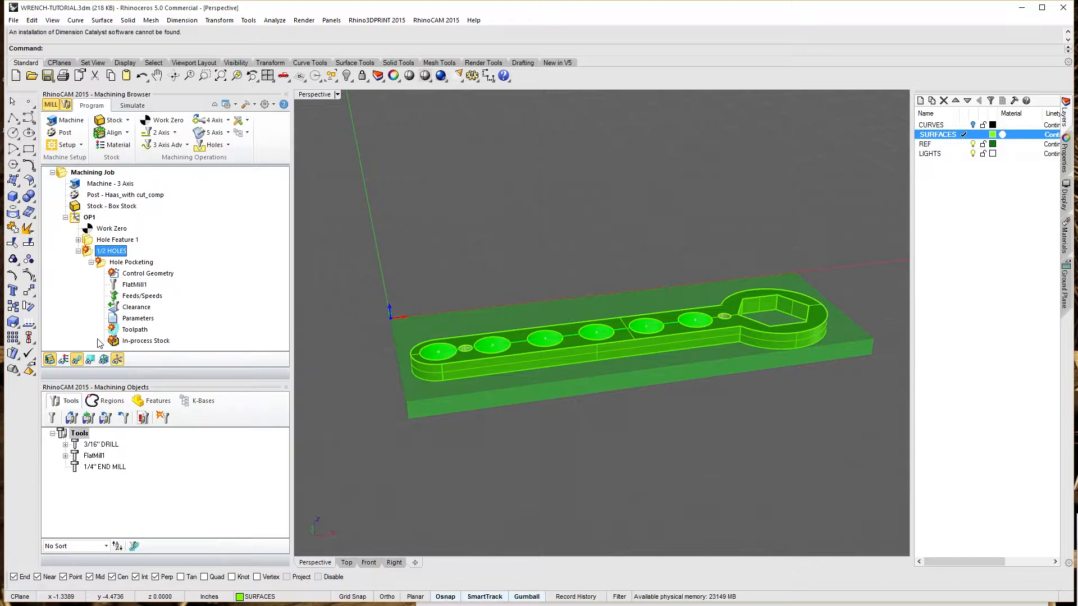
double_click(101, 263)
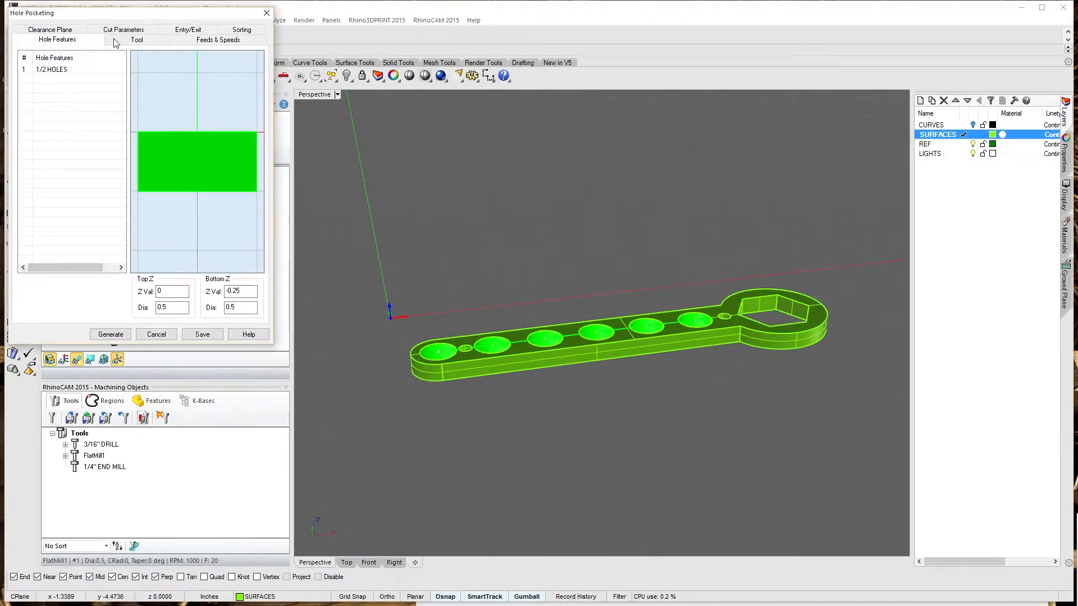
click(125, 40)
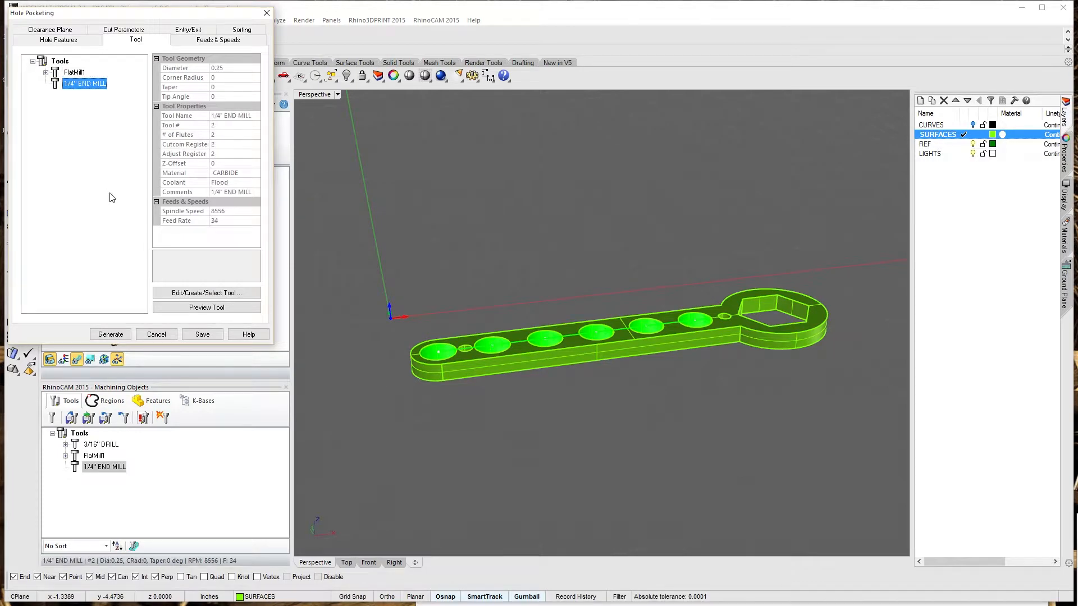
Step: Set the hole pocketing depth to be determined using the 3D model and generate the toolpath
click(211, 31)
click(189, 31)
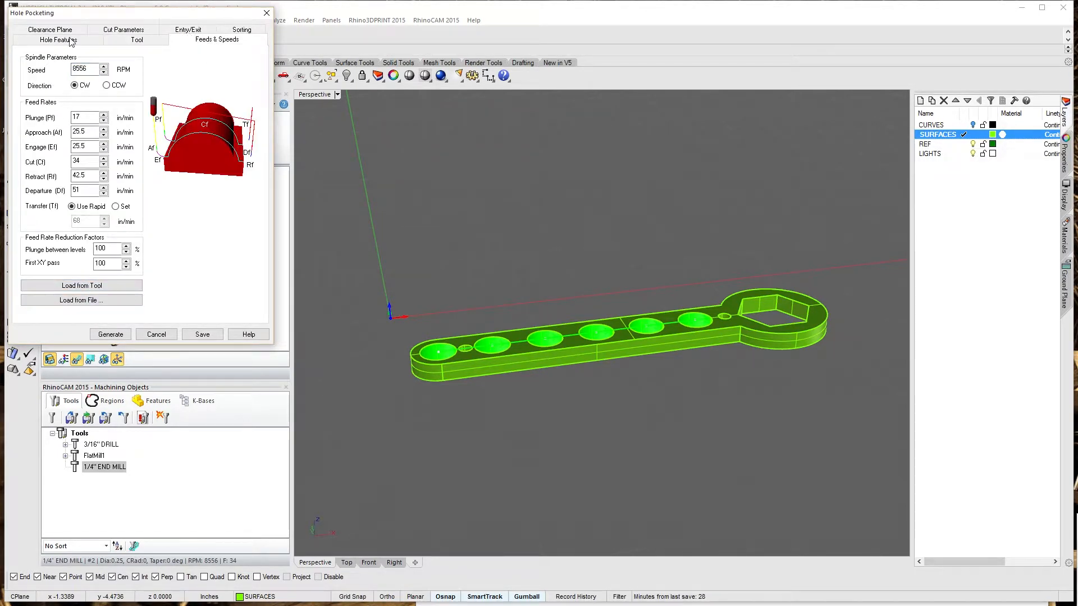
click(48, 31)
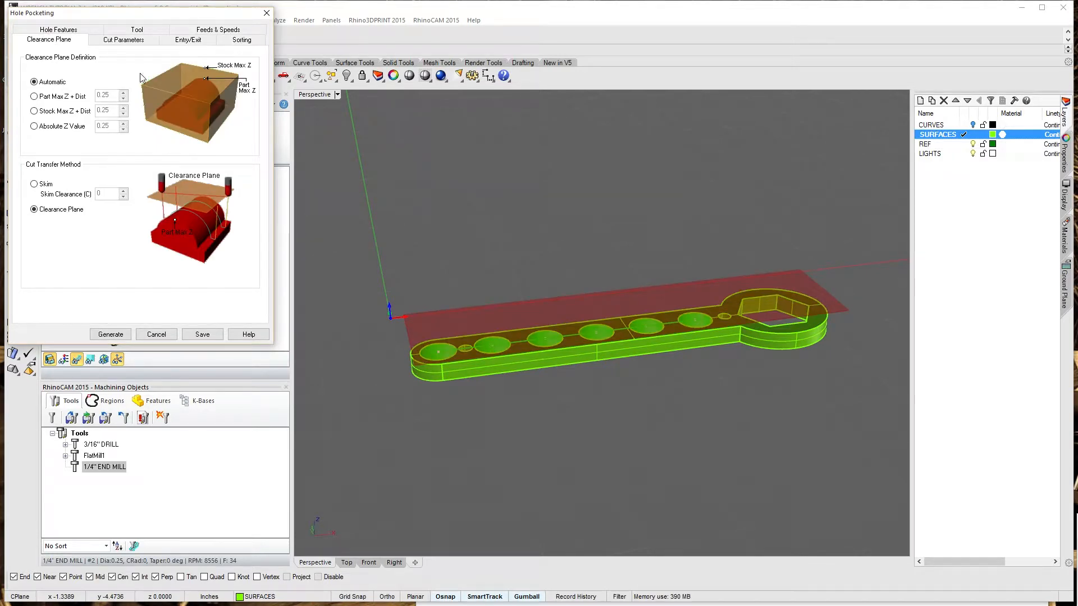
click(123, 41)
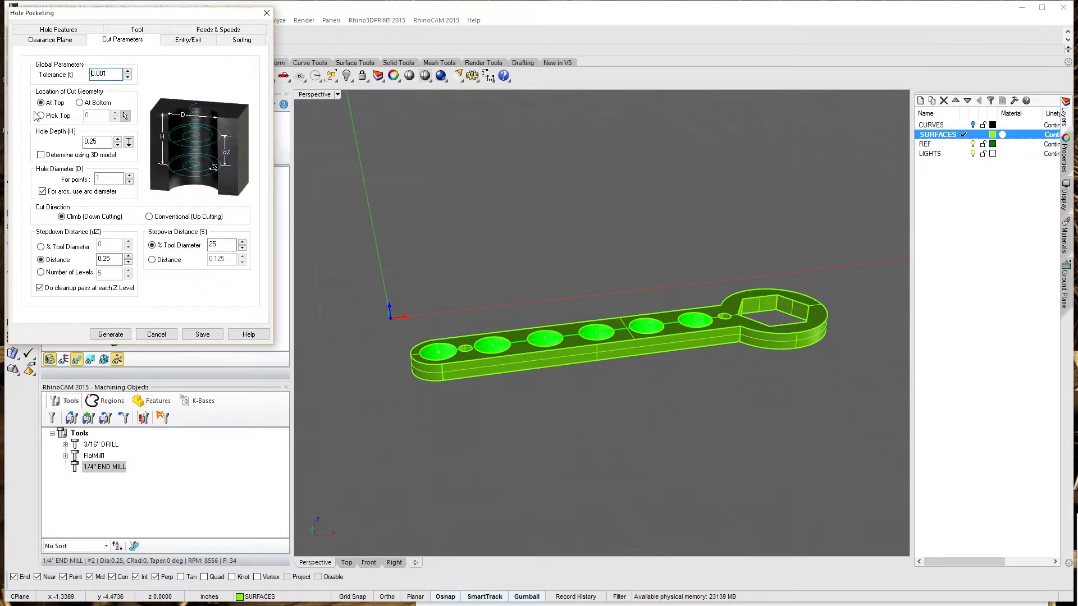
click(41, 155)
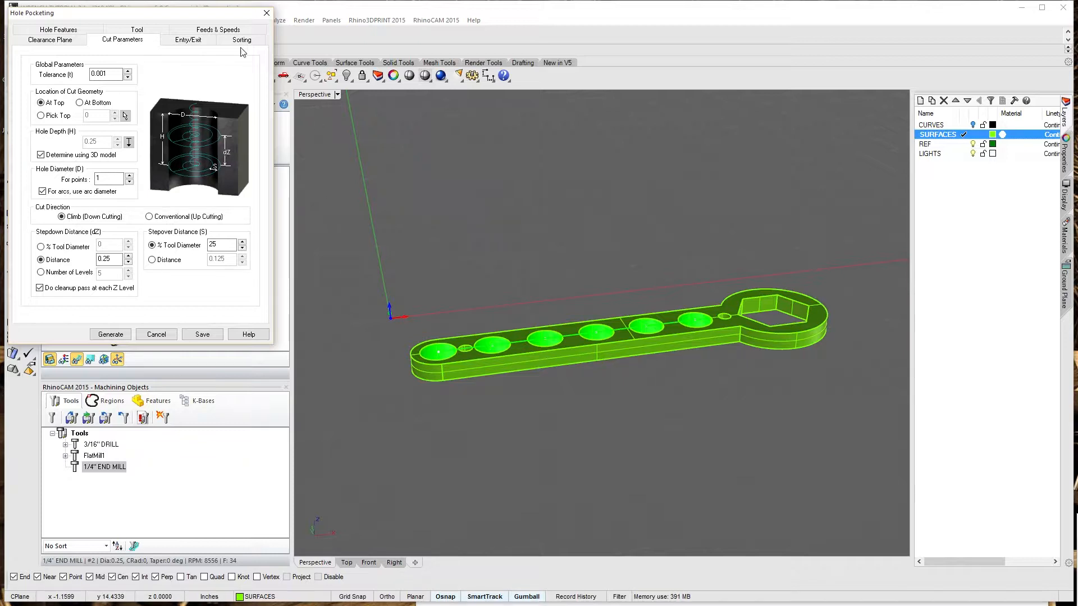
click(188, 40)
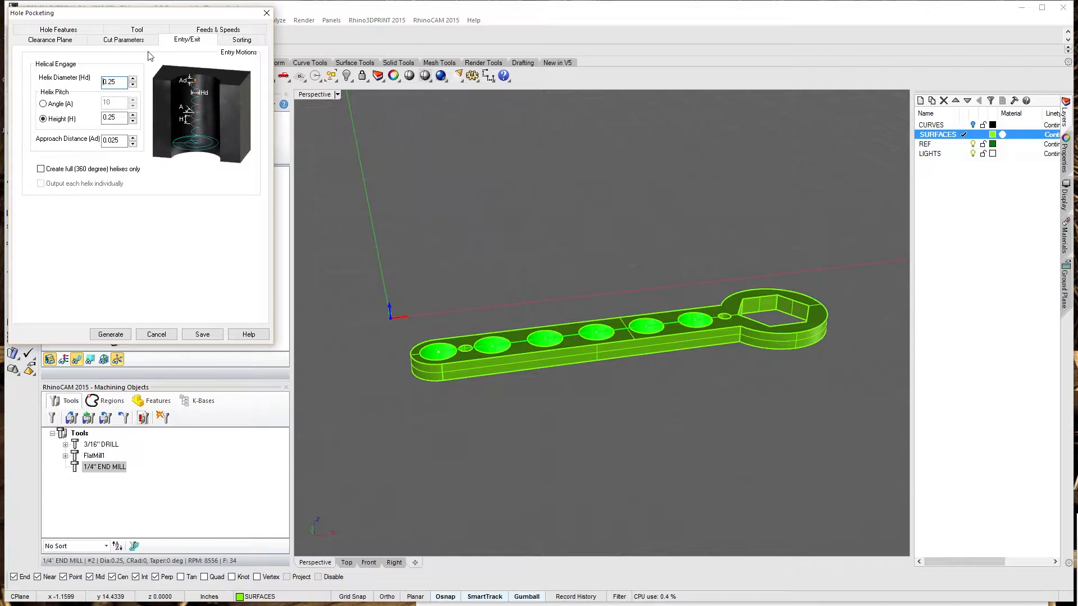
click(111, 334)
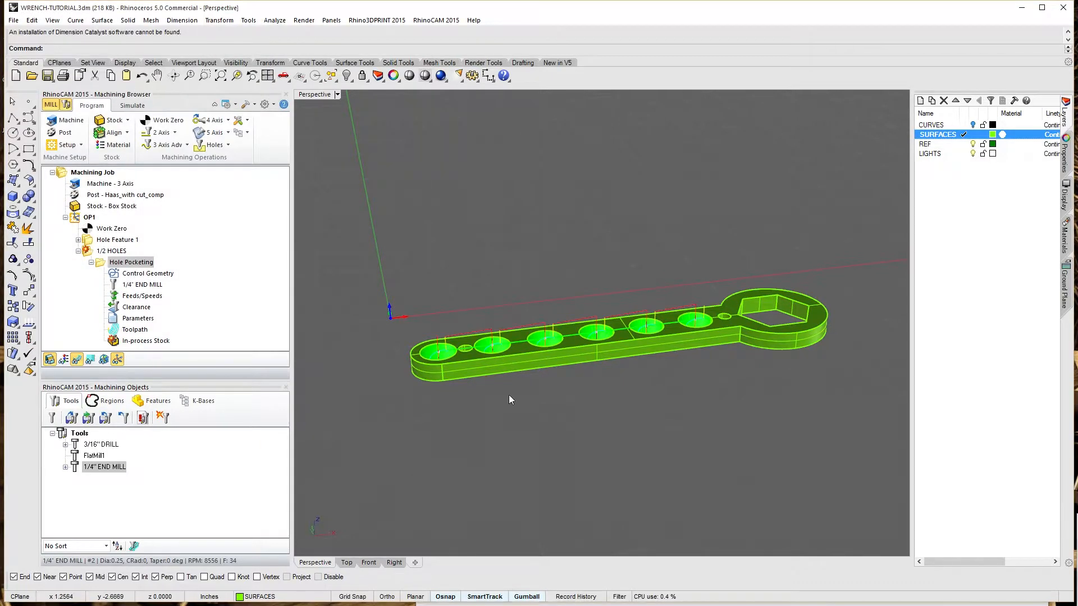
Step: Inspect the hole pocketing toolpath from underneath the wrench to check how deep it cuts
right_drag(501, 371, 514, 306)
scroll(480, 300, up, 10)
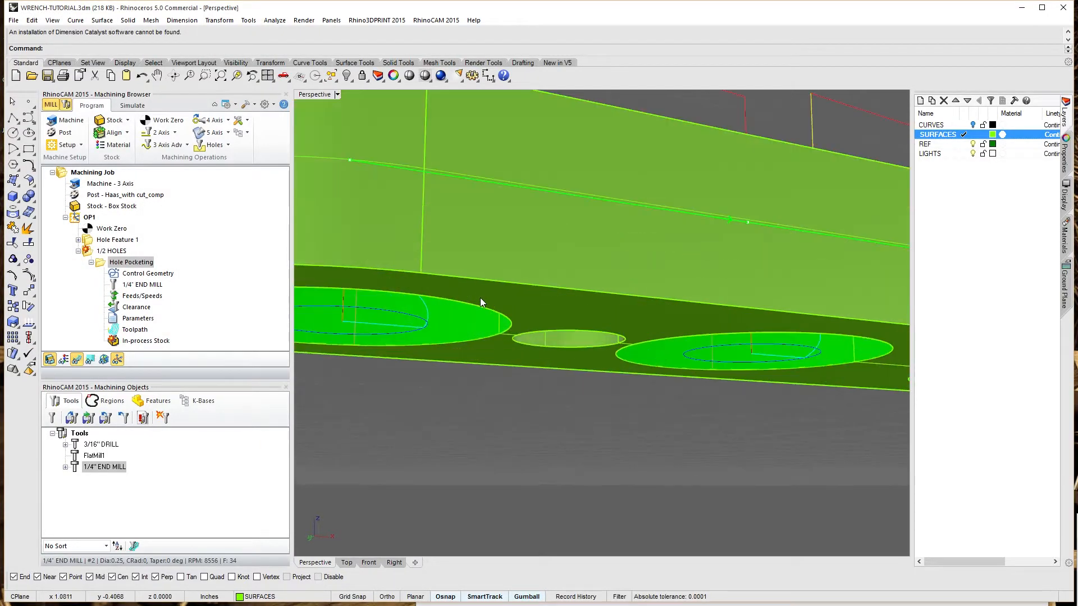
scroll(480, 302, down, 3)
scroll(621, 268, down, 5)
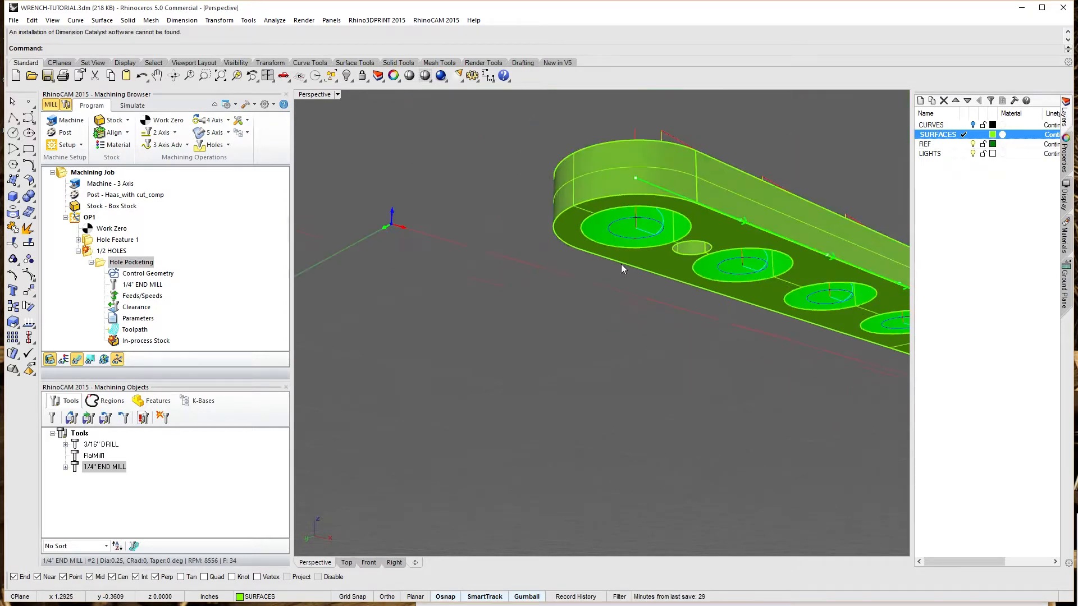
scroll(621, 264, down, 6)
right_drag(768, 238, 723, 324)
right_drag(564, 413, 691, 385)
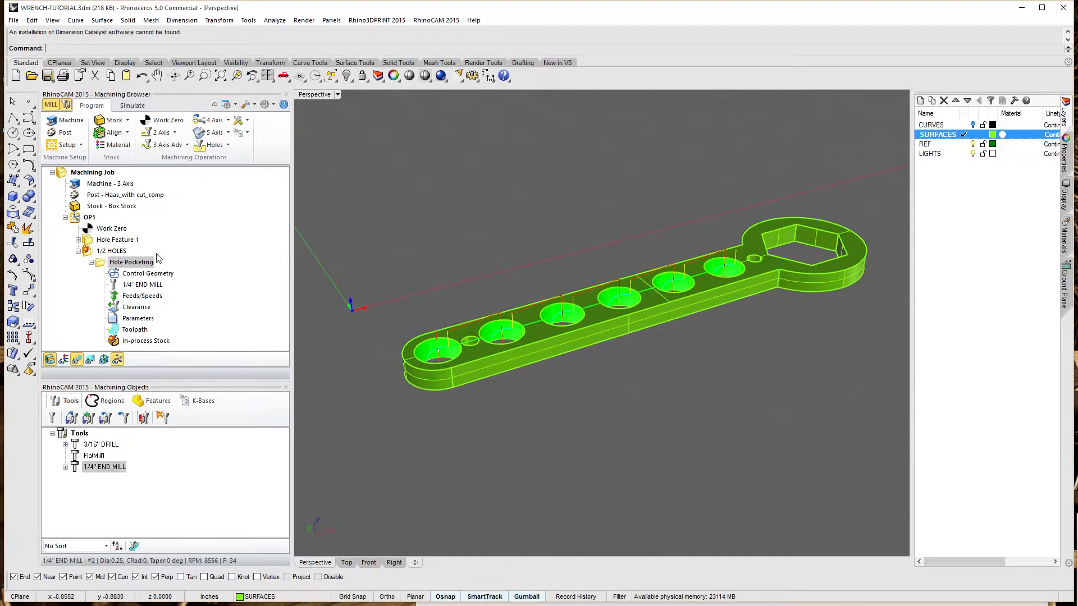
Step: Edit the Hole Pocketing operation to use a fixed hole depth of .300 instead of the 3D model, and regenerate its toolpath
double_click(107, 264)
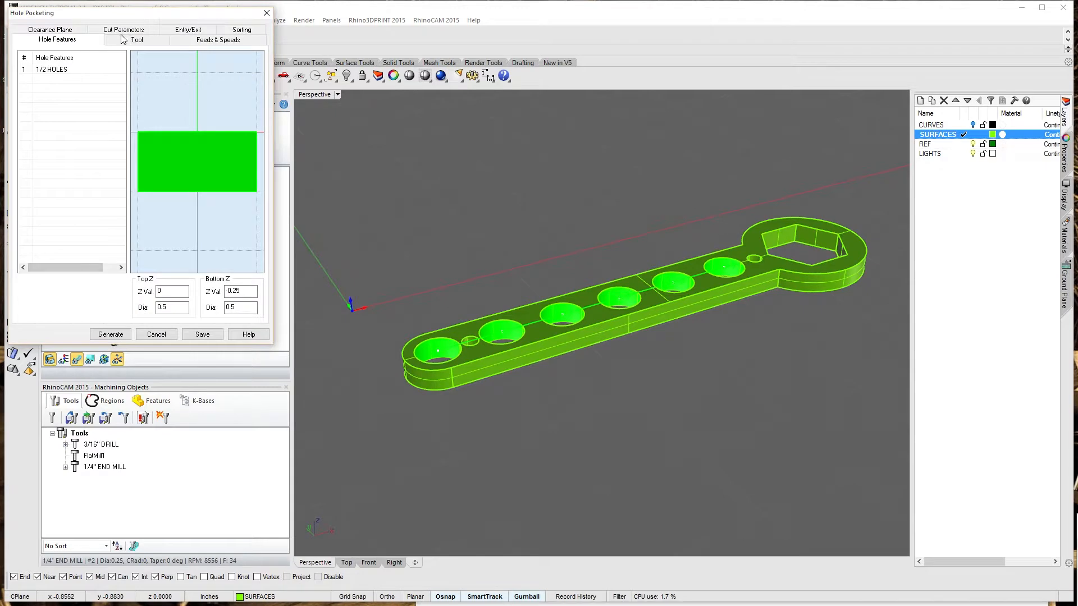
click(121, 32)
click(40, 155)
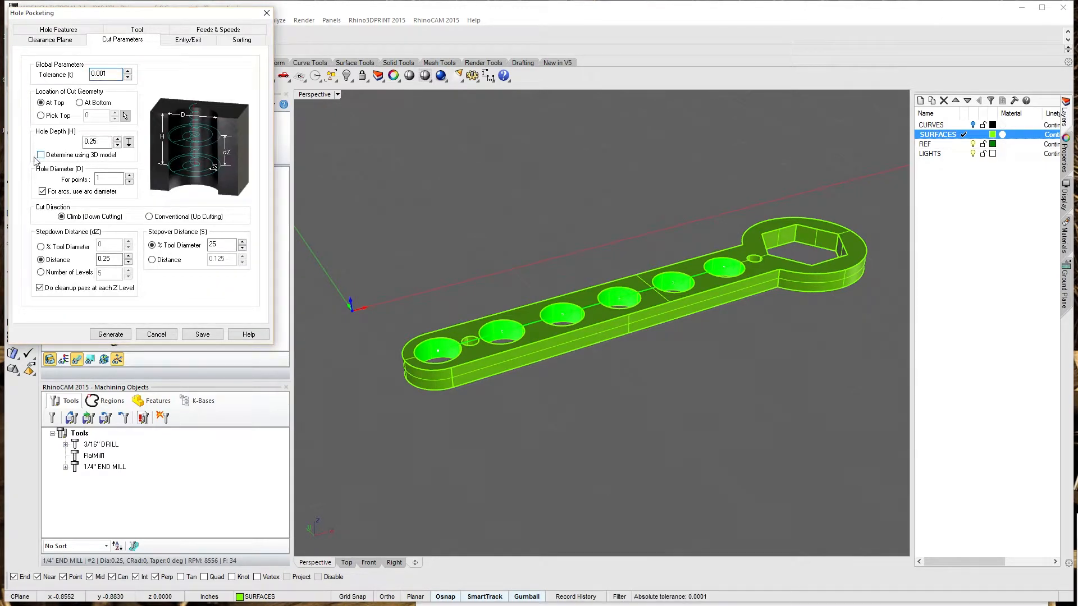
text(.300)
key(Tab)
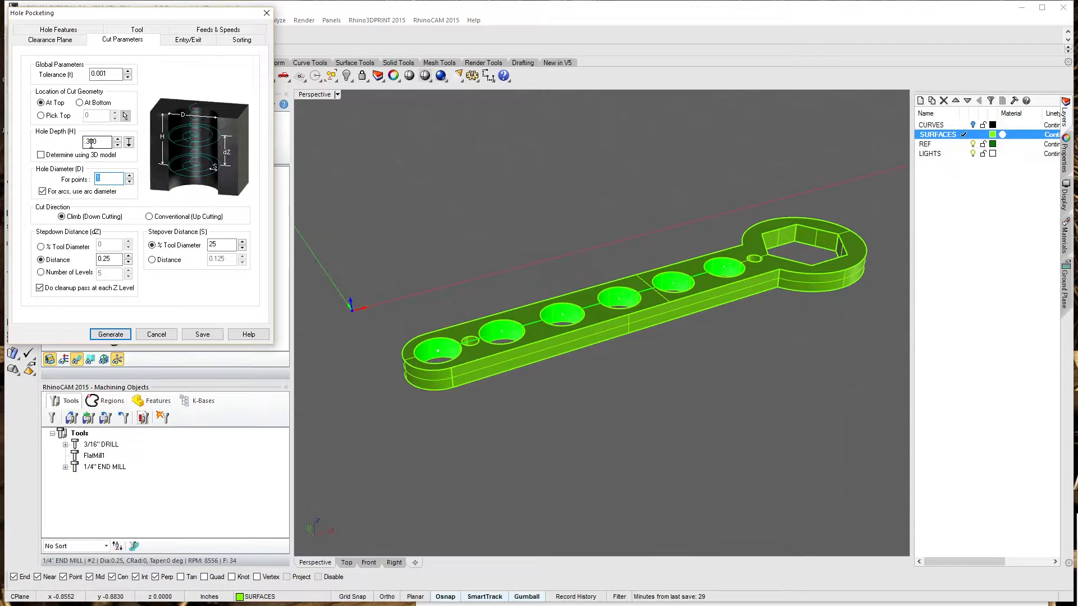
click(122, 335)
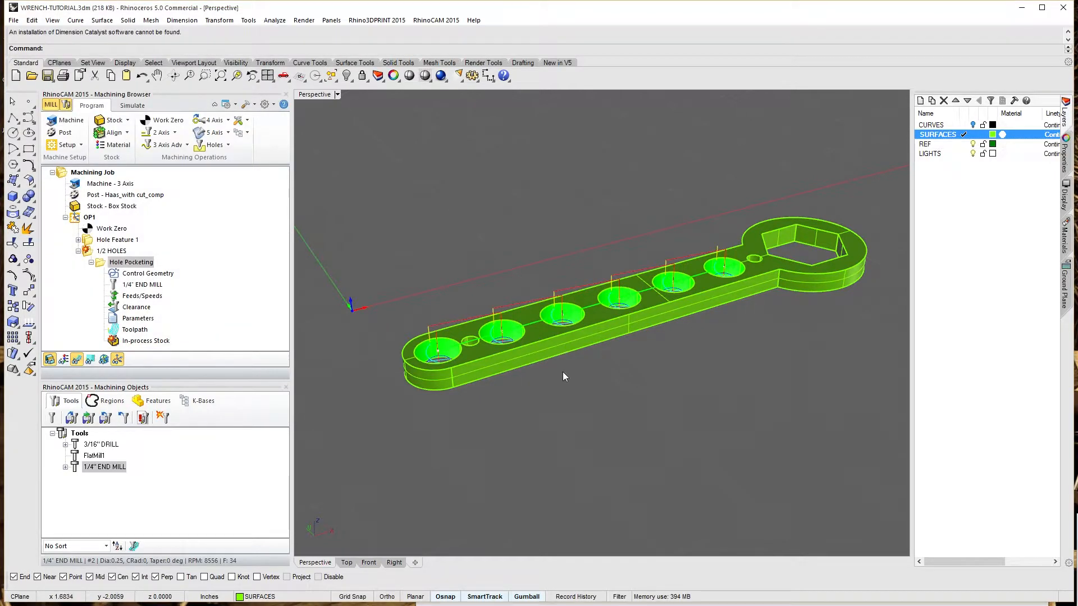
mouse_move(562, 372)
right_down()
mouse_move(548, 294)
mouse_move(510, 334)
mouse_move(547, 368)
right_up()
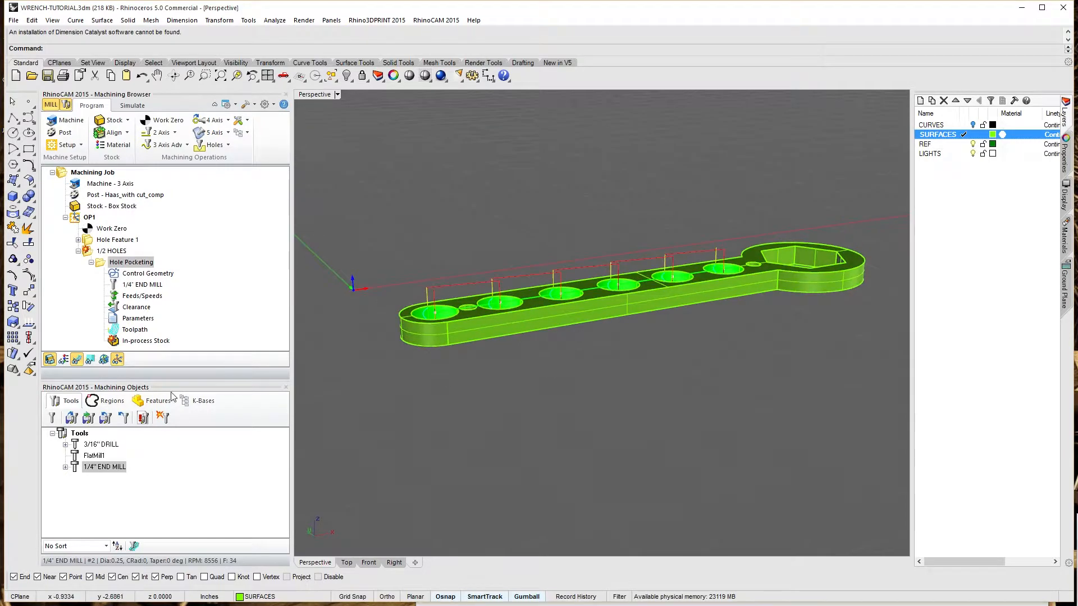
Step: Regenerate the 1/2 HOLES group and delete the unused FlatMill1 tool
click(80, 252)
right_click(88, 250)
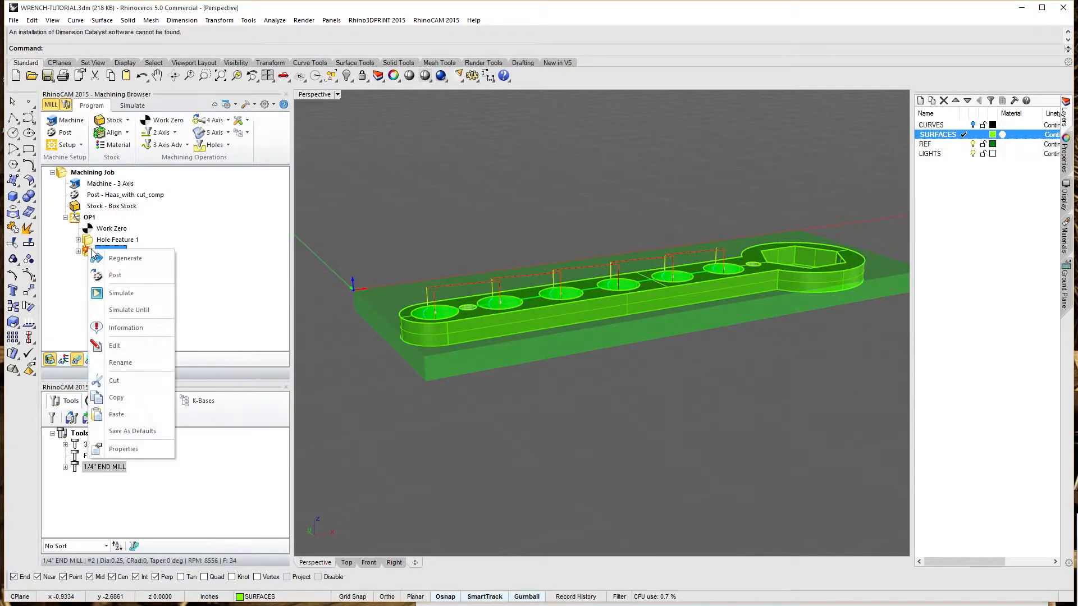
click(104, 259)
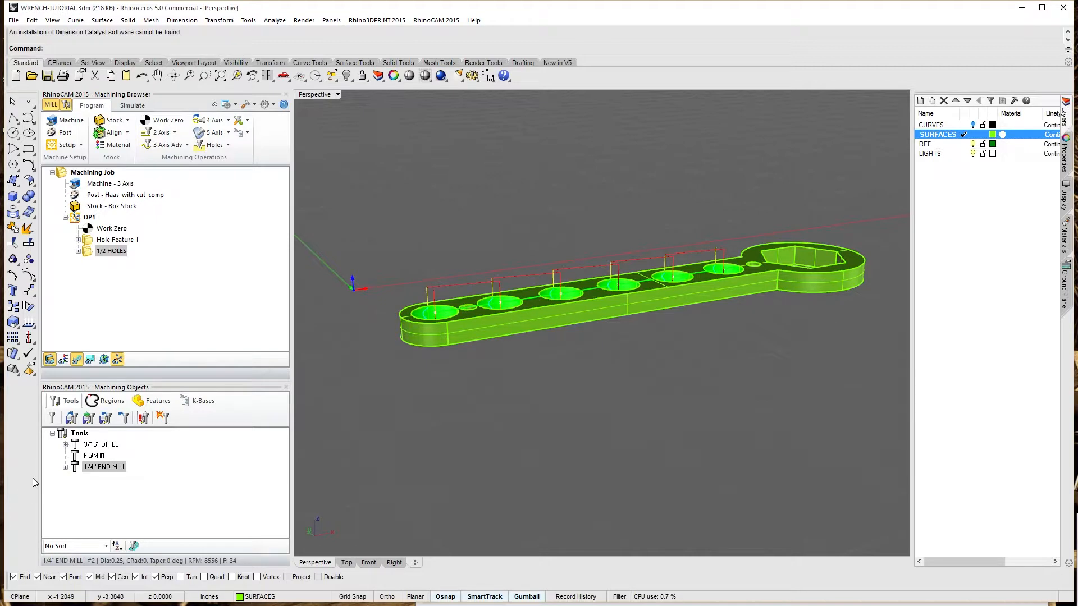
click(91, 456)
key(Delete)
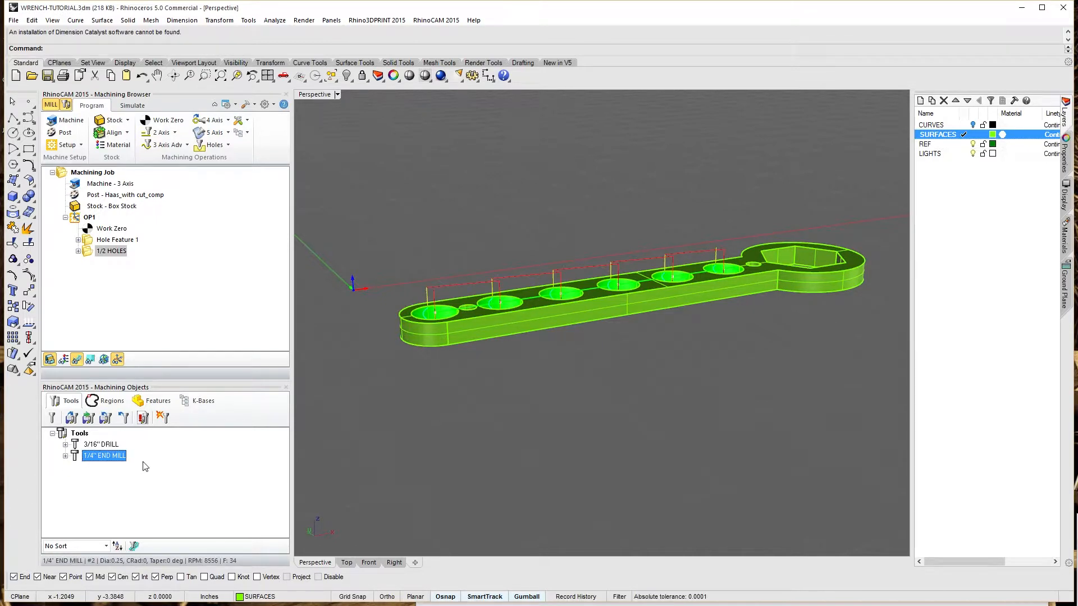
Step: Simulate the 1/2 HOLES machining on the box stock and examine the cut holes
right_drag(450, 384, 478, 424)
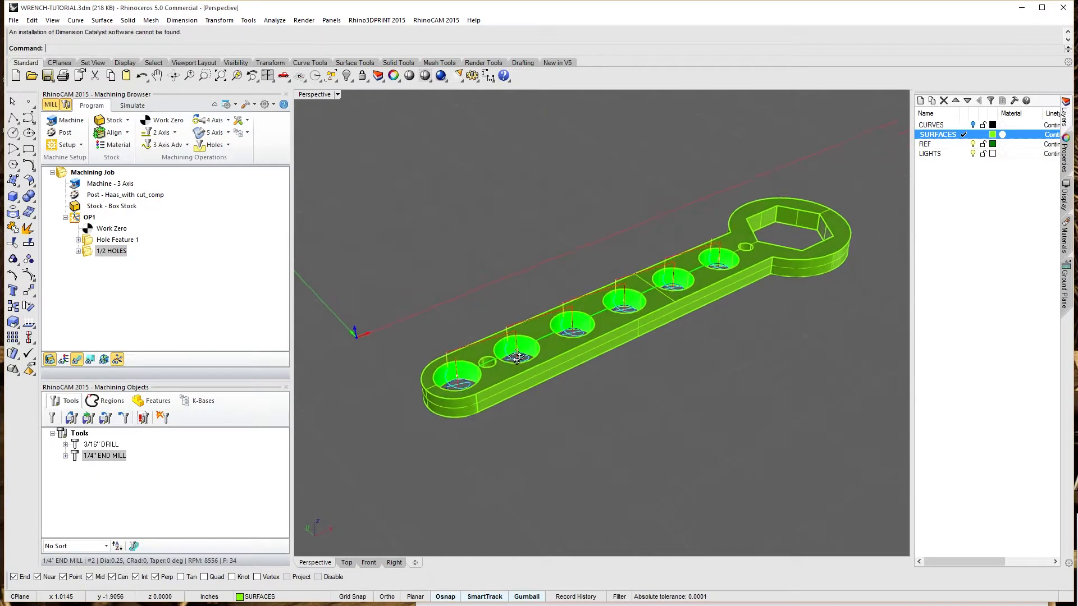
click(149, 107)
click(134, 134)
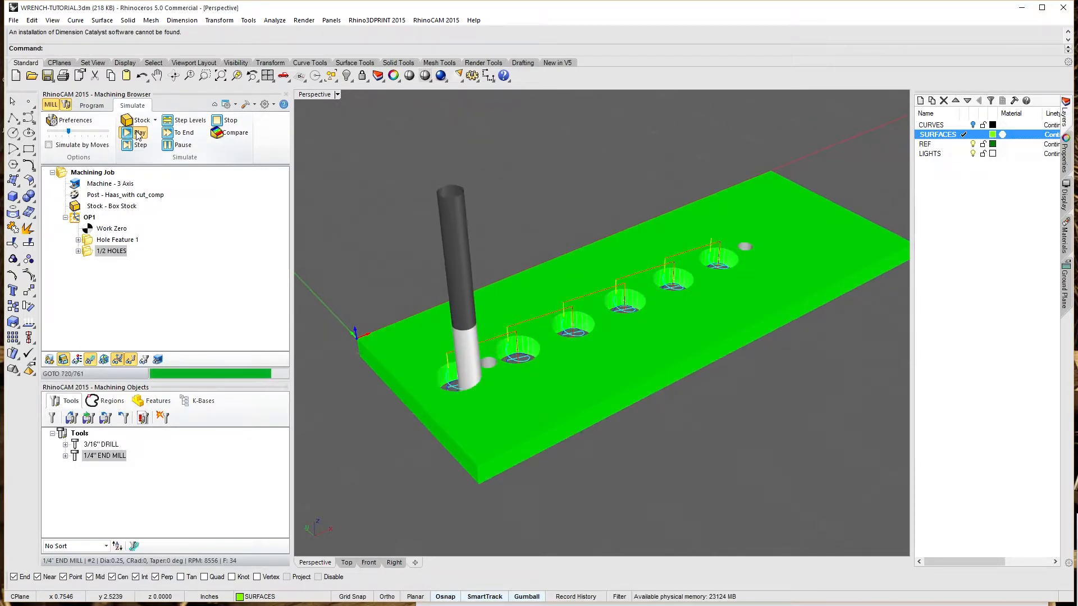
right_drag(423, 302, 452, 439)
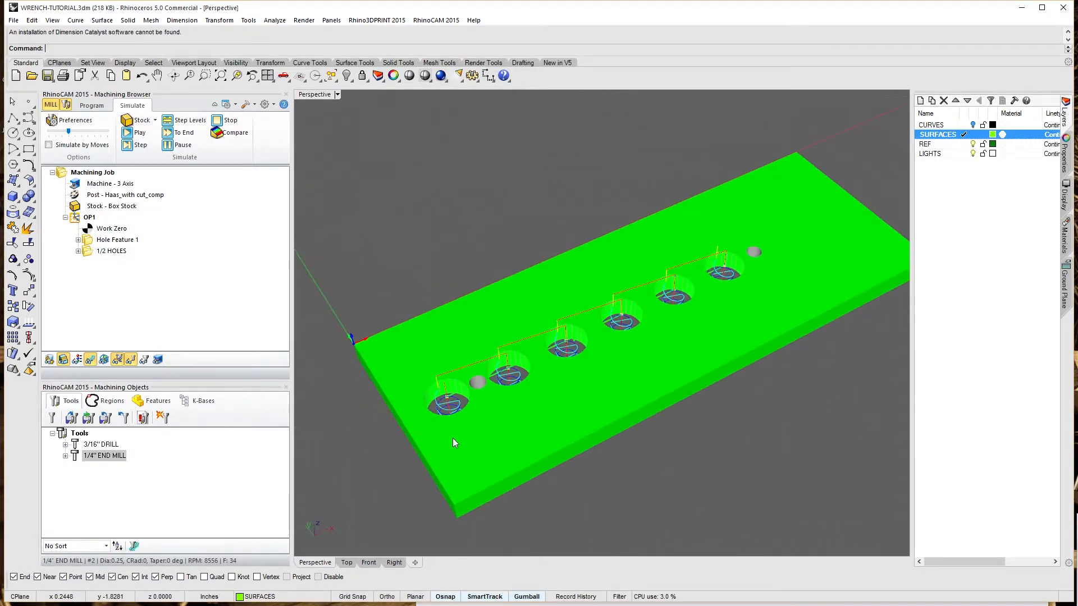
scroll(600, 365, down, 3)
click(92, 105)
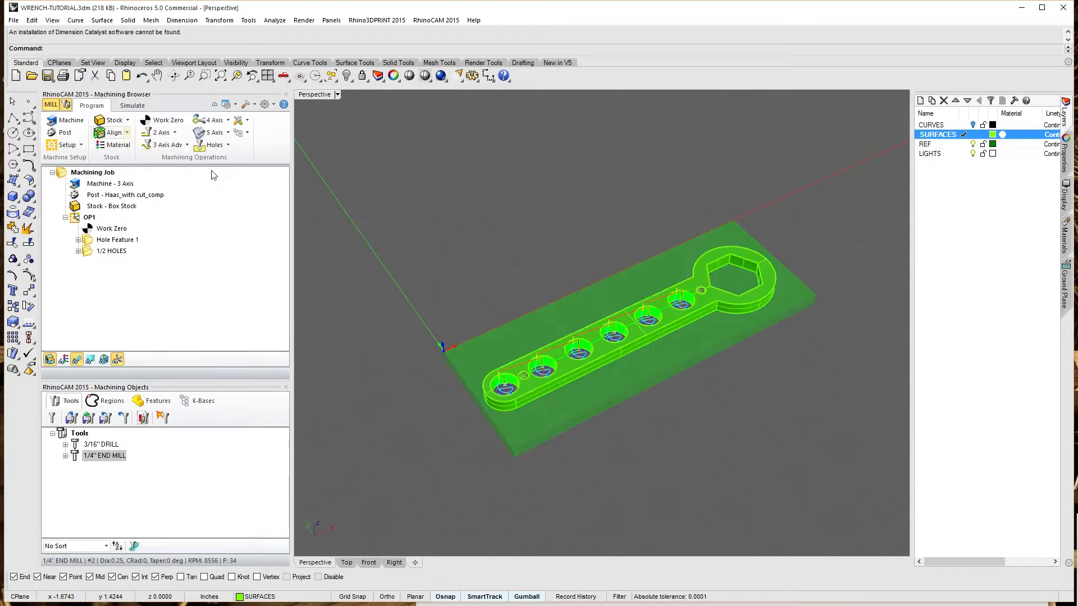
Step: Add a 2-axis Pocketing operation after 1/2 HOLES with the top edges of the wrench's hexagonal opening as drive regions
right_drag(755, 349, 452, 382)
scroll(495, 364, up, 5)
shift+right_drag(497, 388, 560, 339)
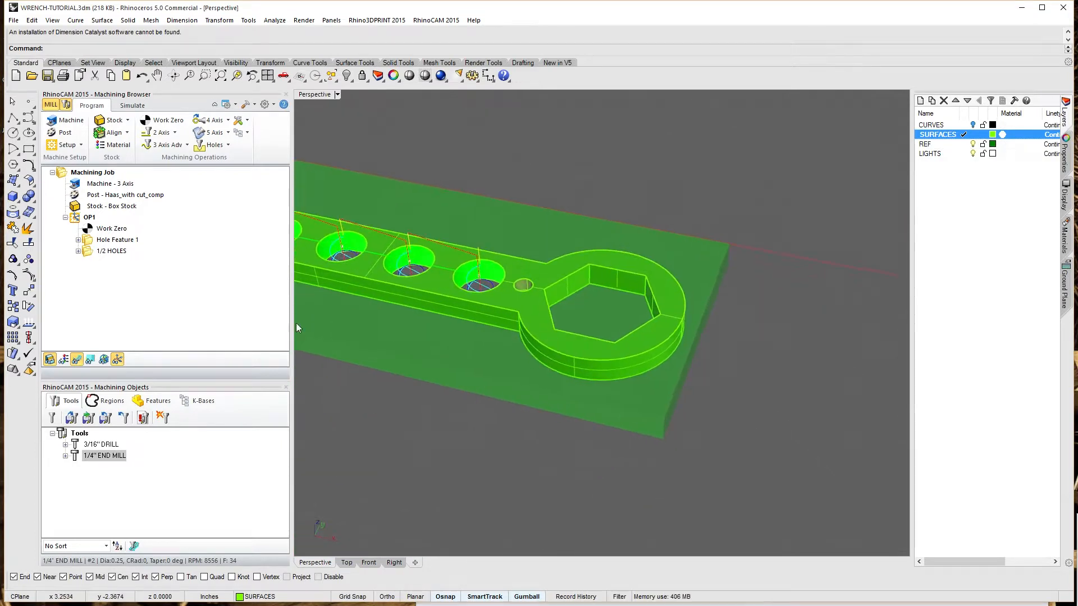
click(111, 287)
click(168, 133)
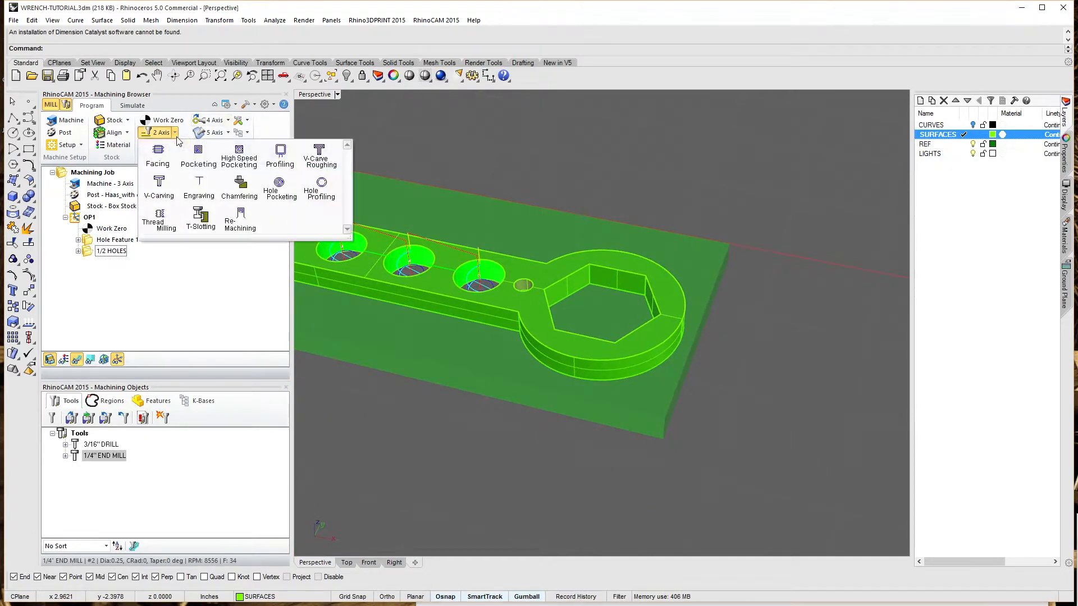
click(198, 156)
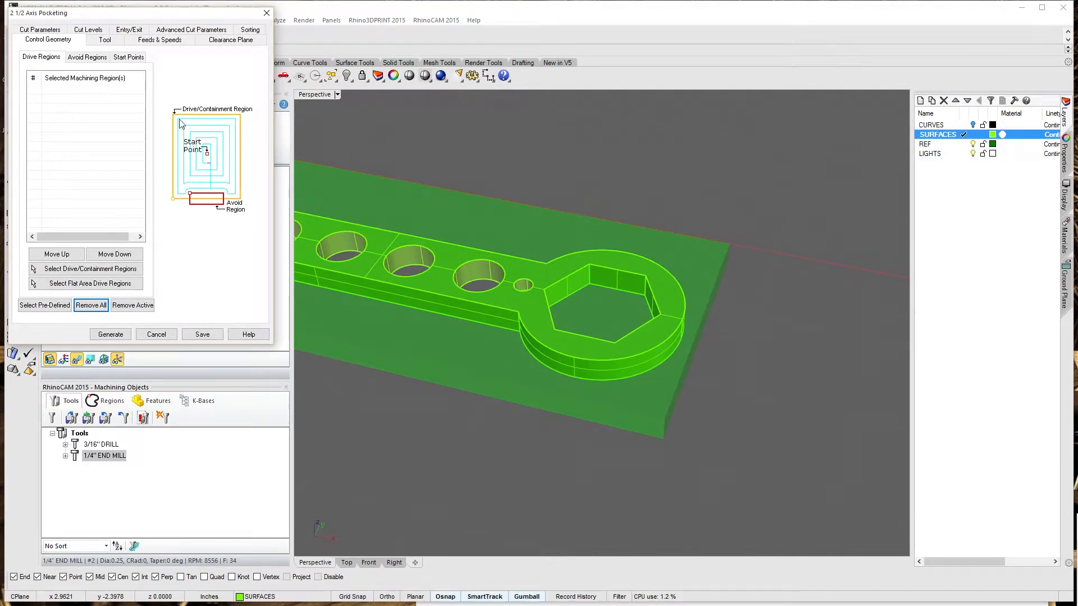
click(81, 269)
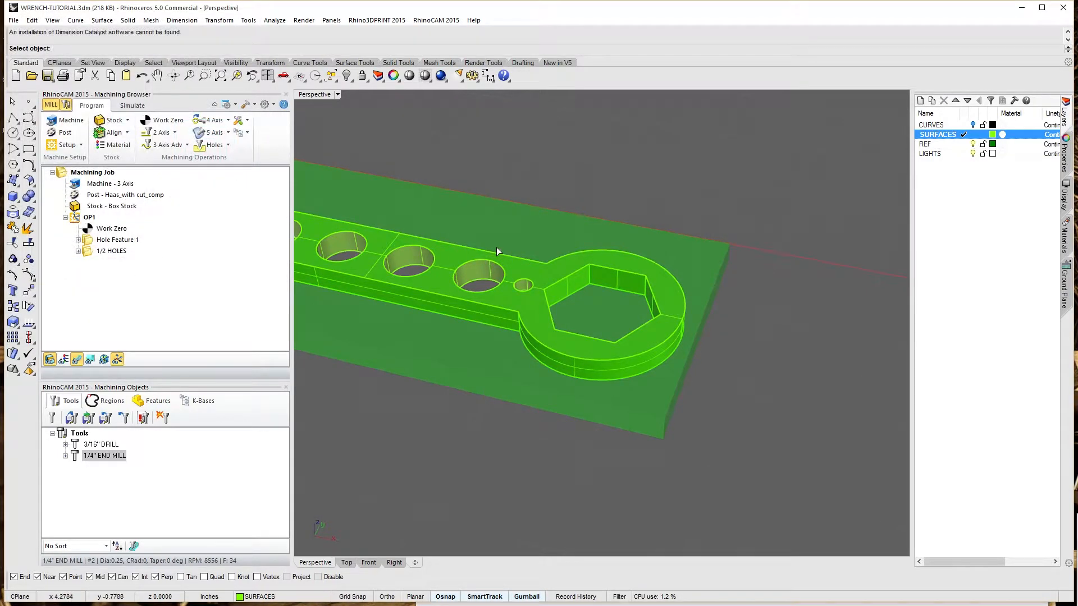
click(596, 269)
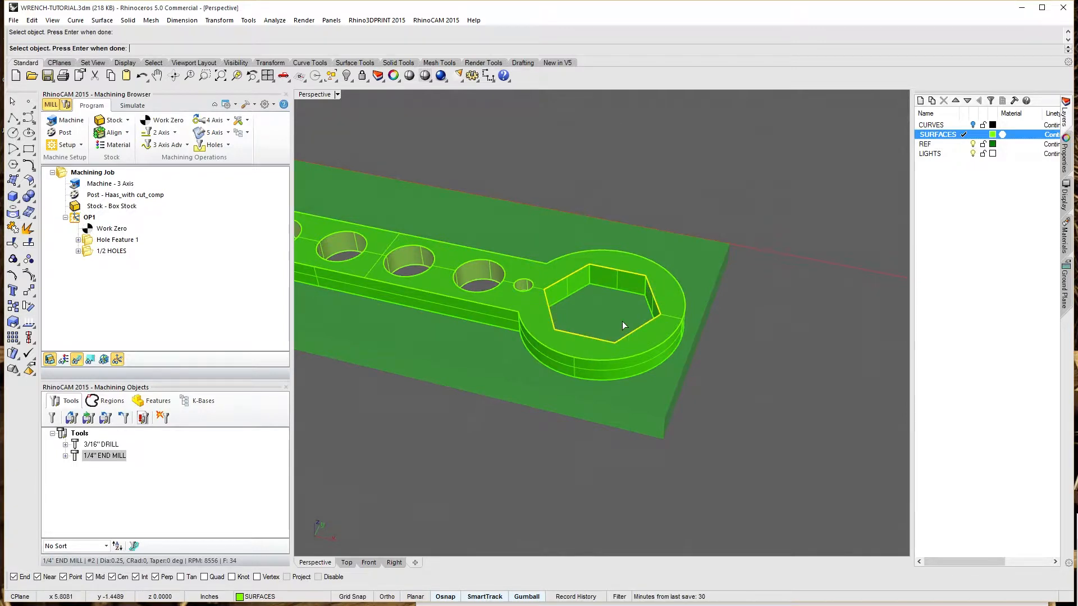
key(Return)
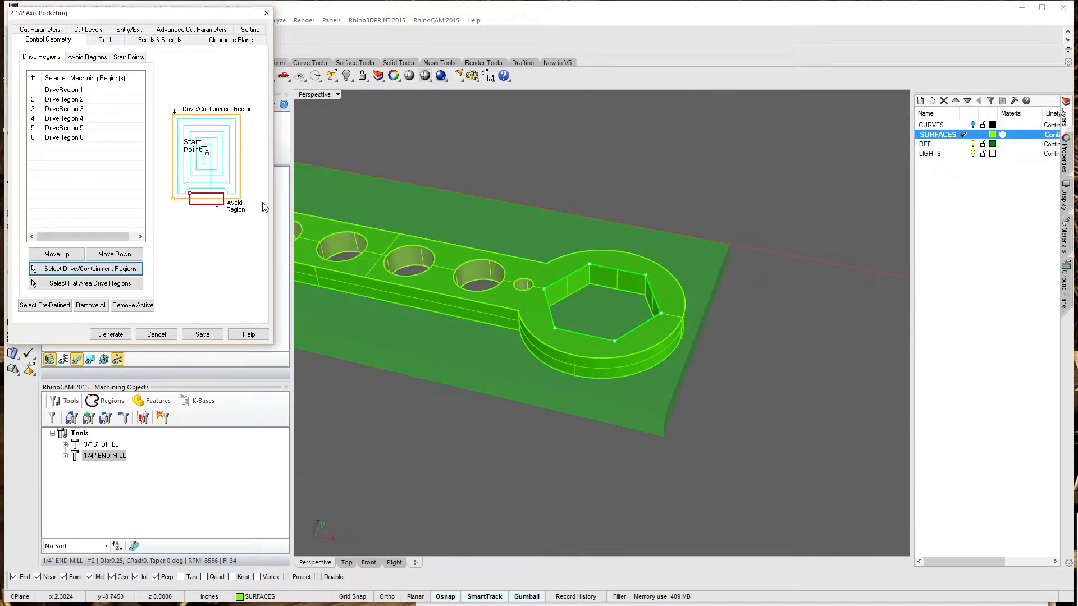
Step: Keep the 1/4" END MILL for the hexagon pocketing and set its cut stock to .005 and tolerance to 0.001
click(106, 41)
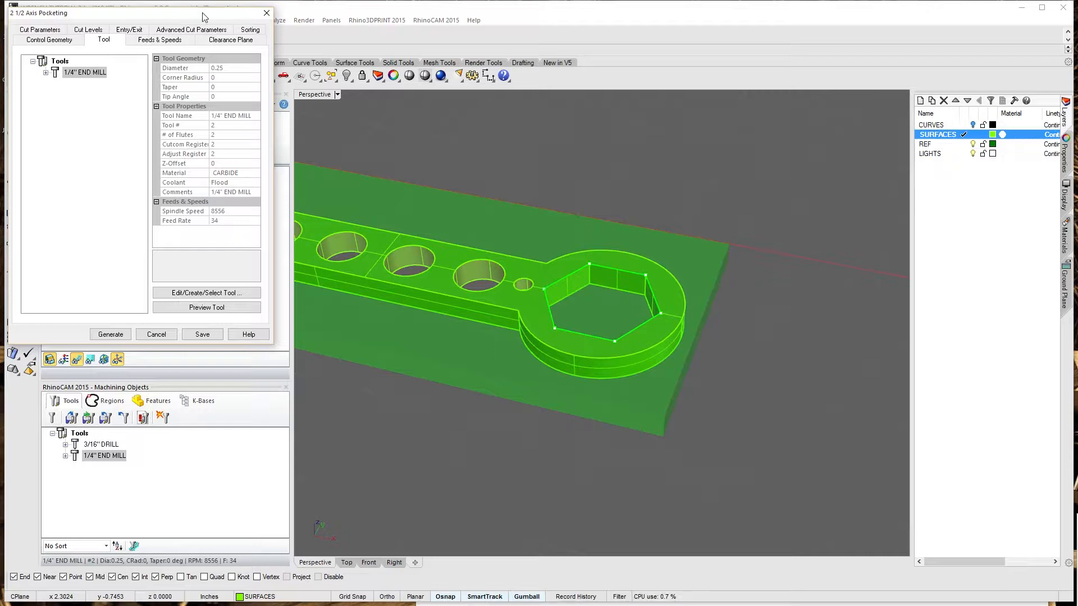
click(154, 40)
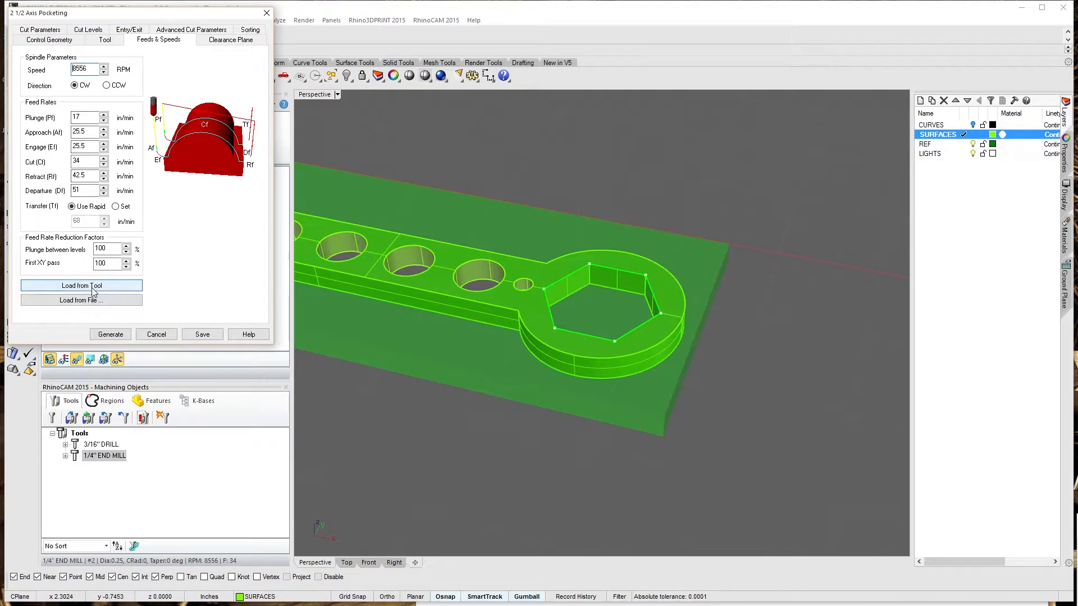
click(39, 30)
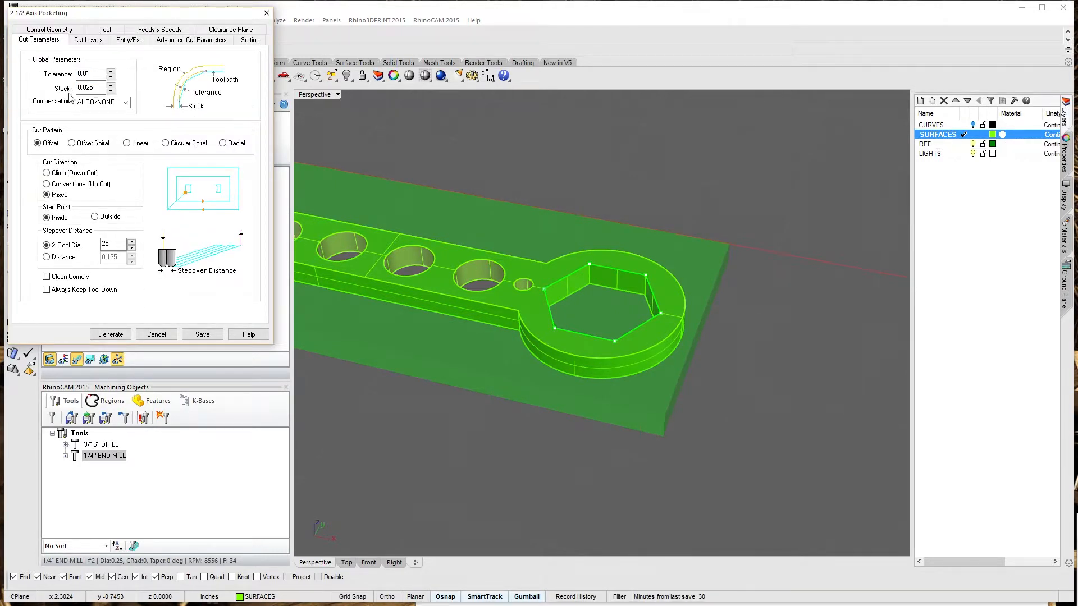
double_click(85, 88)
key(BackSpace)
key(Tab)
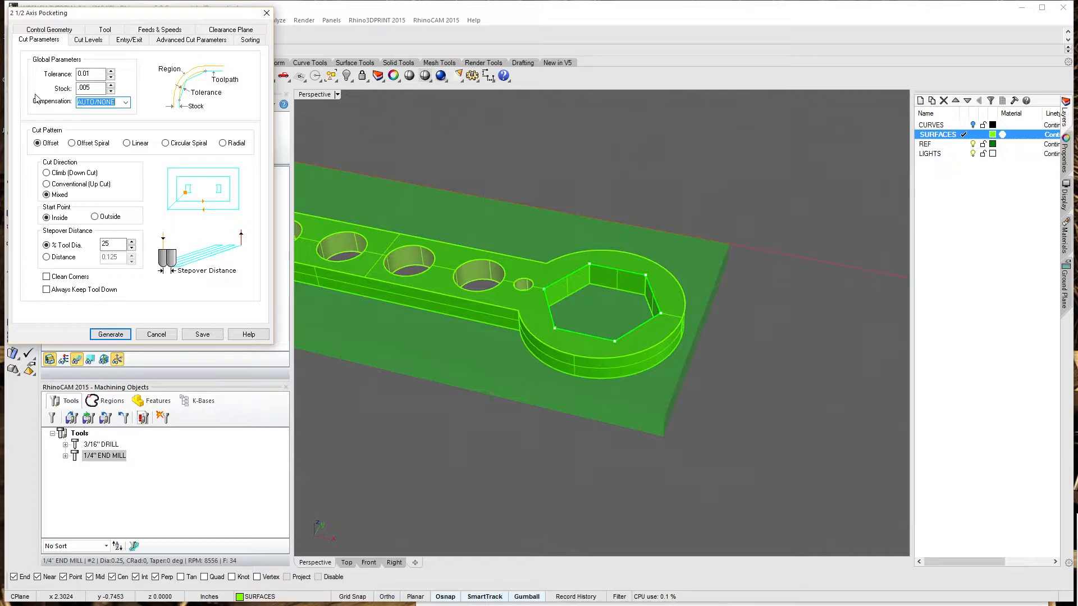
click(87, 71)
text(0)
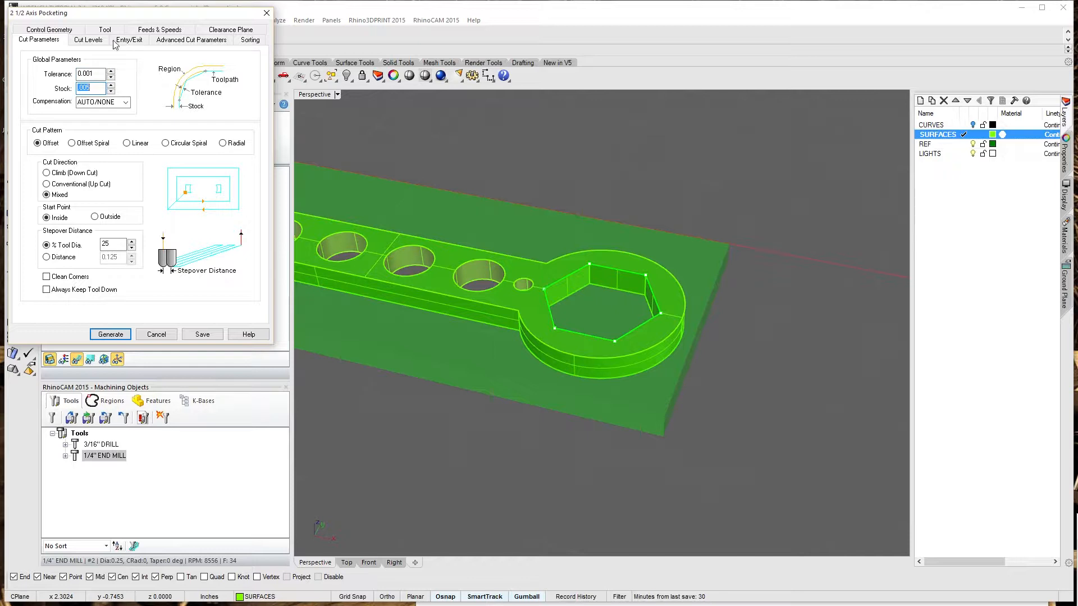
Step: Set the hexagon pocketing's total cut depth to 0.25 by picking points on the hexagonal opening
click(87, 40)
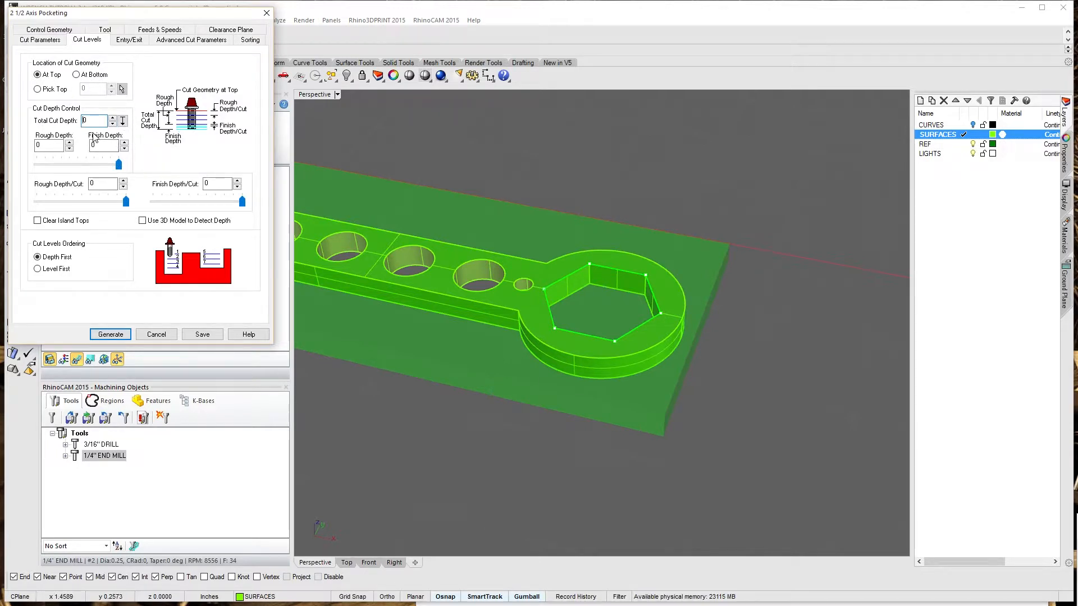
click(123, 120)
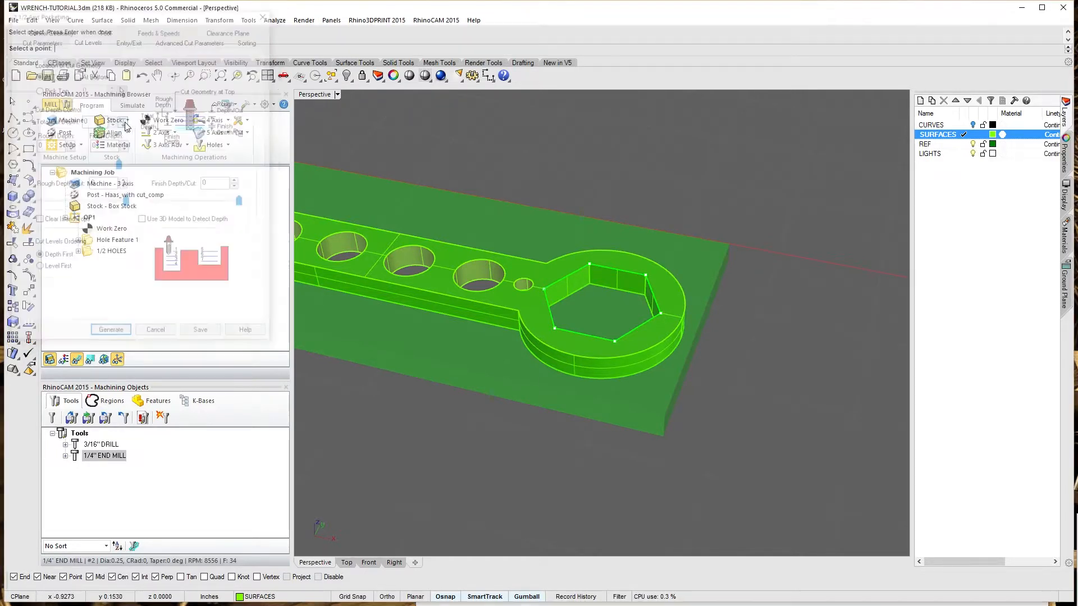
click(589, 263)
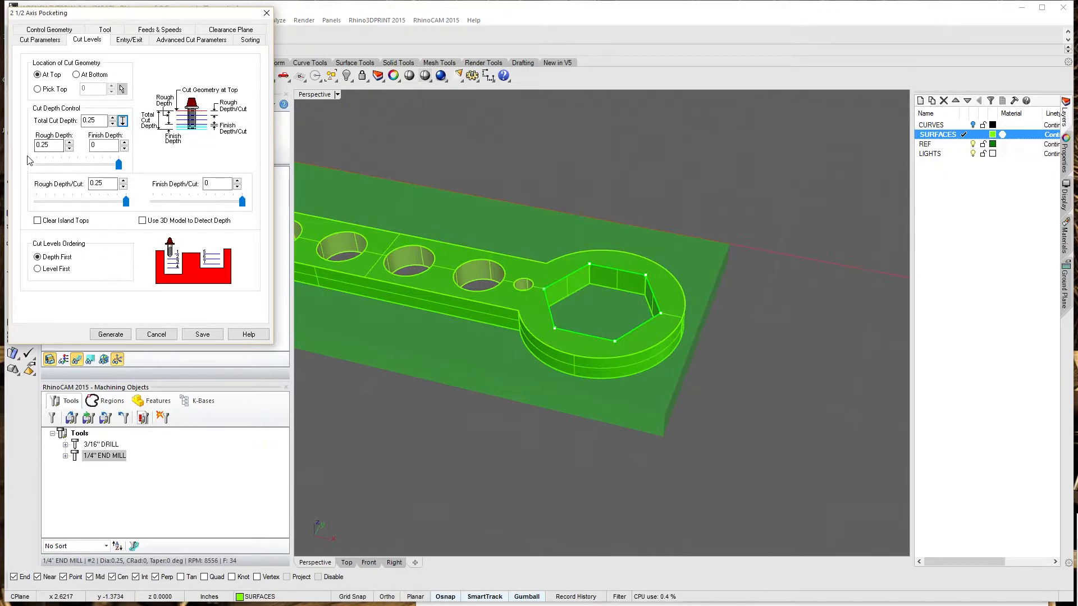
Step: Set the hexagon pocketing's rough depth per cut to 0.05 and use a helix engage motion with entry/exit applied at all cut levels
drag(126, 201, 55, 202)
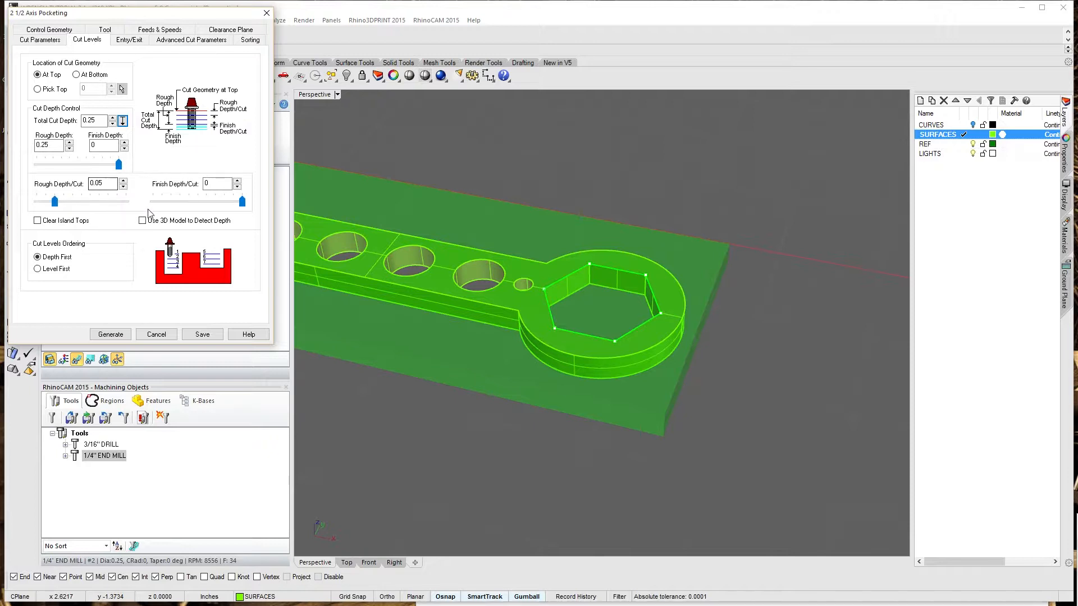
click(130, 40)
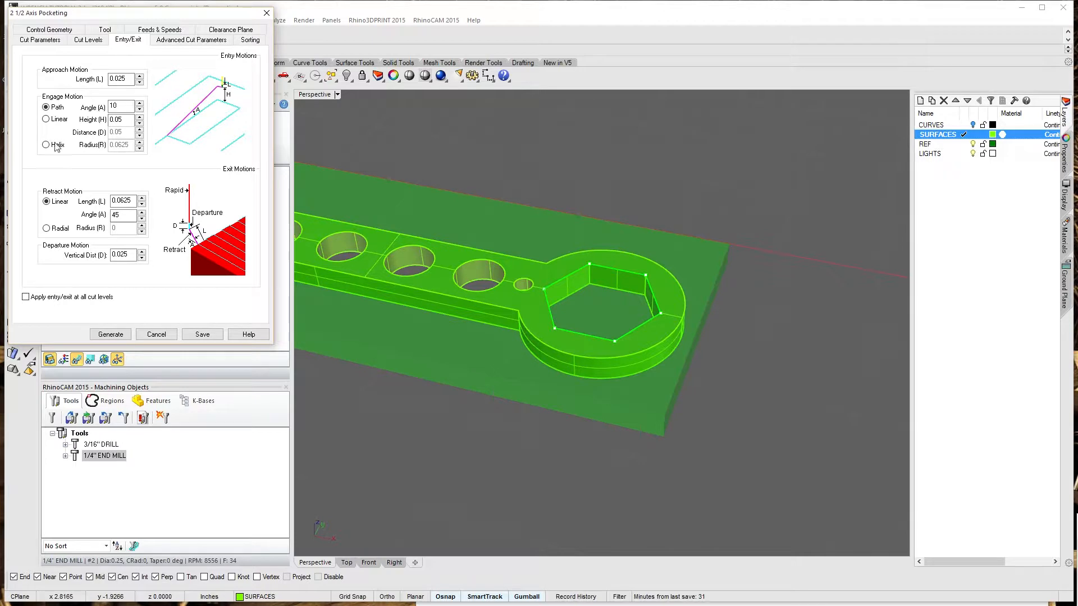
click(53, 148)
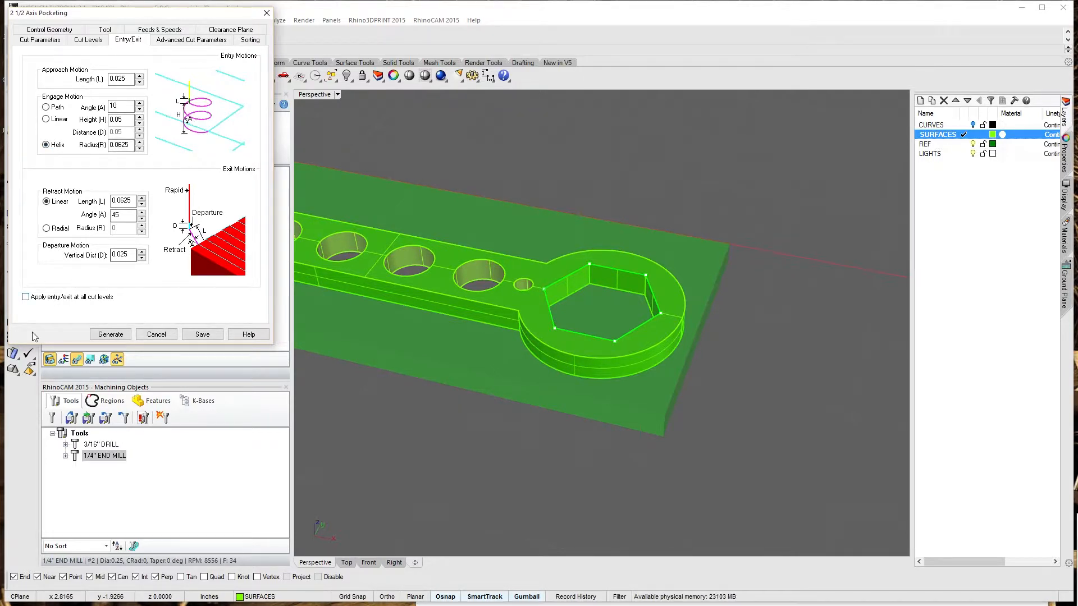
click(26, 297)
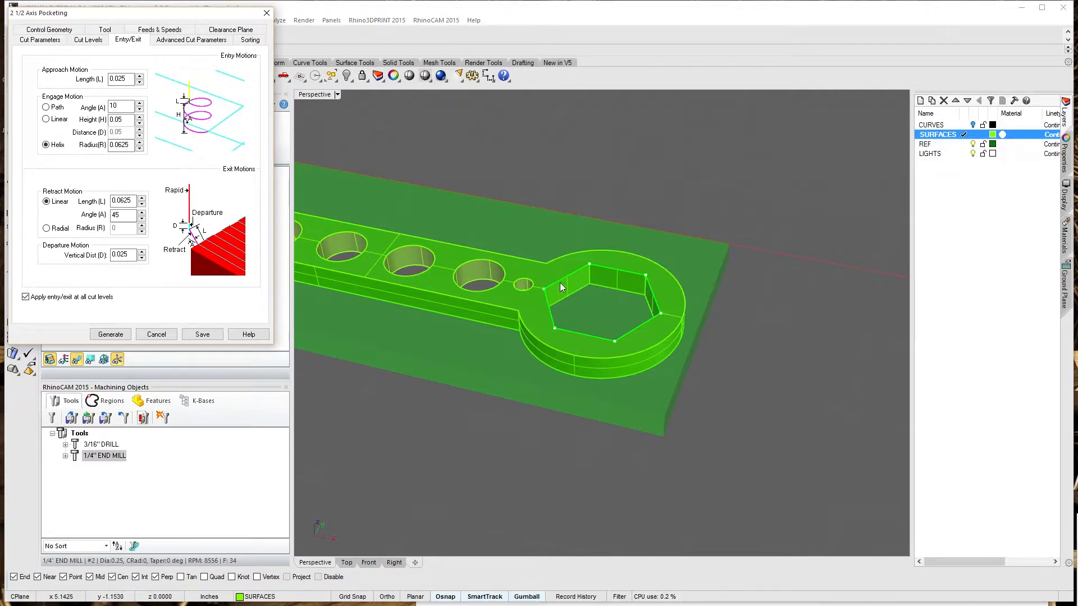
Step: Enable arc fitting with a .002 fitting tolerance and smooth cut connections for the hexagon pocketing, and open its clearance plane settings
click(176, 42)
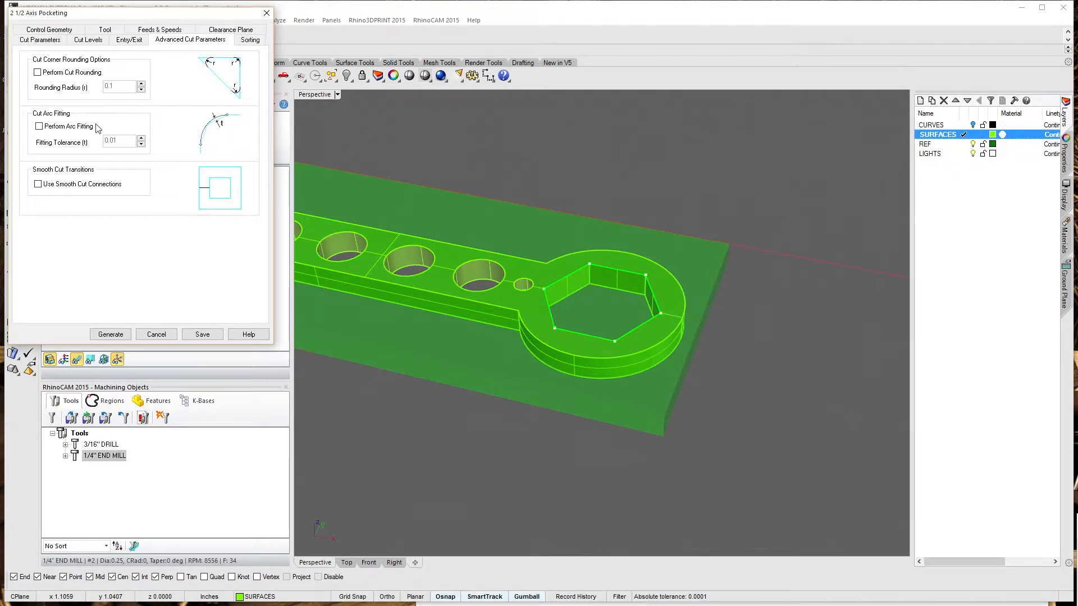
click(76, 129)
drag(119, 141, 72, 143)
key(Tab)
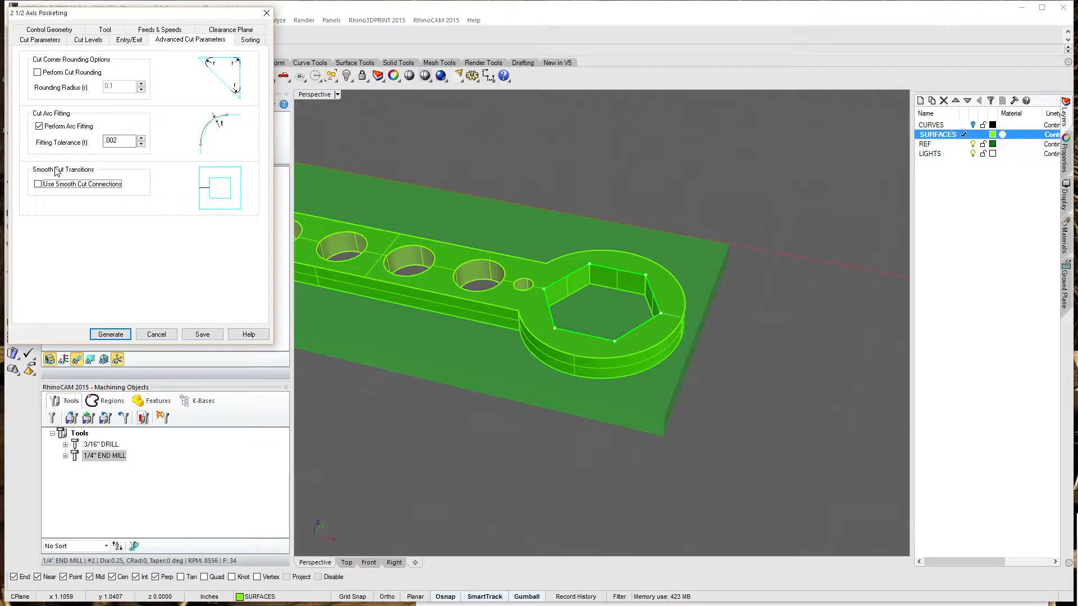
click(57, 185)
click(231, 29)
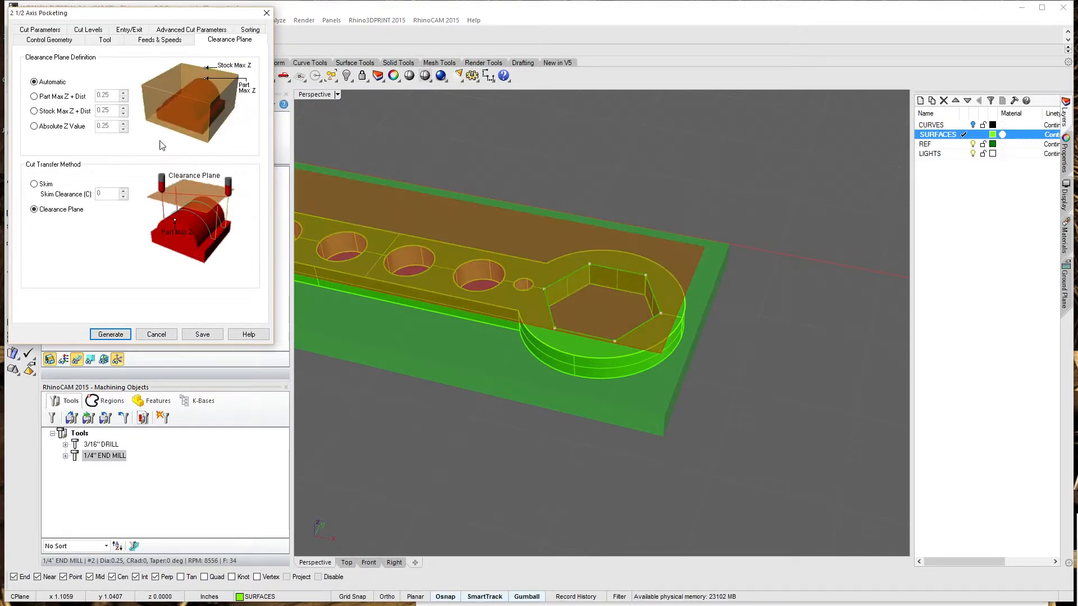
Step: Set the pocketing operation's cut transfer method to Skim with 0.020 clearance and generate the toolpath
click(34, 185)
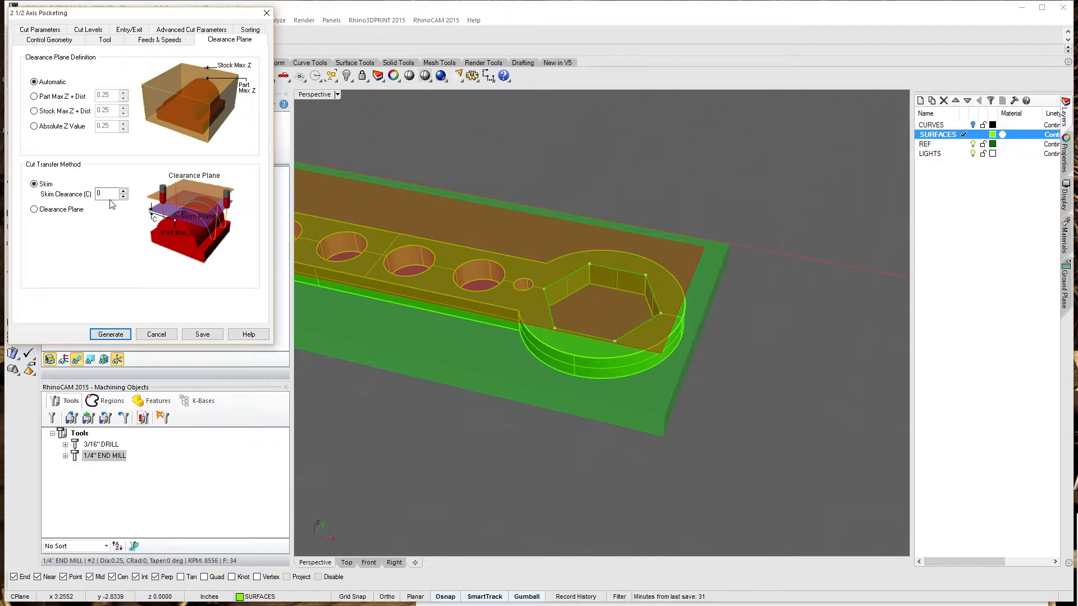
key(Tab)
text(.020)
key(Tab)
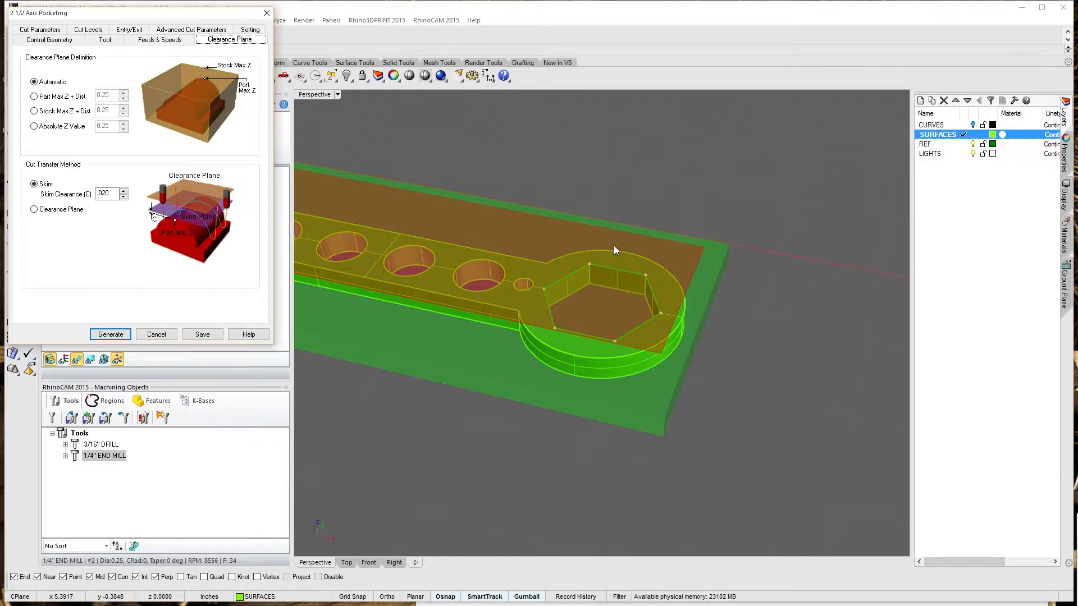
right_drag(645, 283, 613, 237)
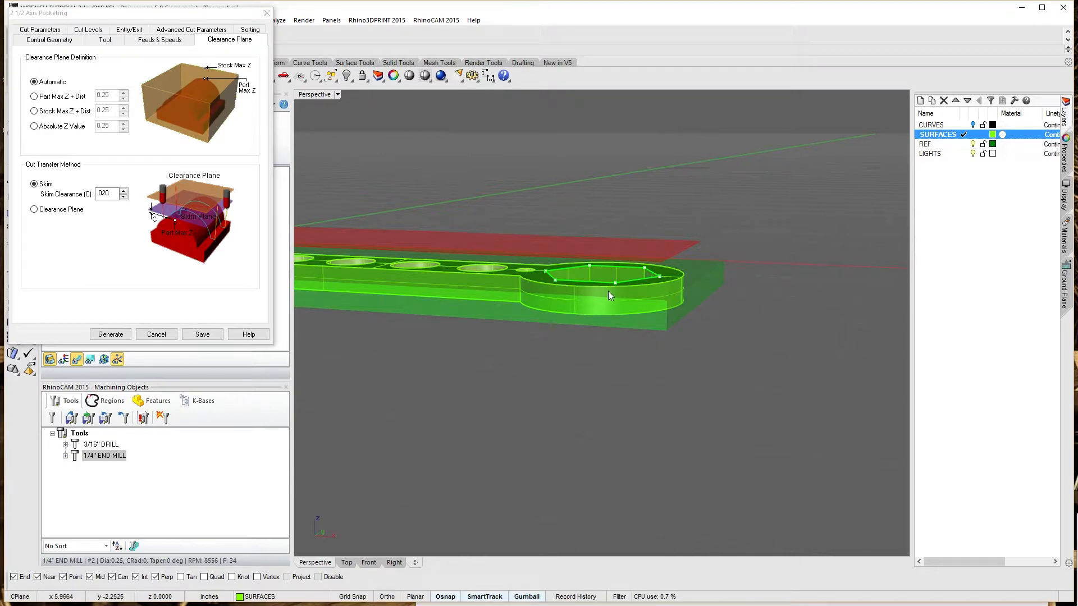
right_drag(615, 349, 613, 373)
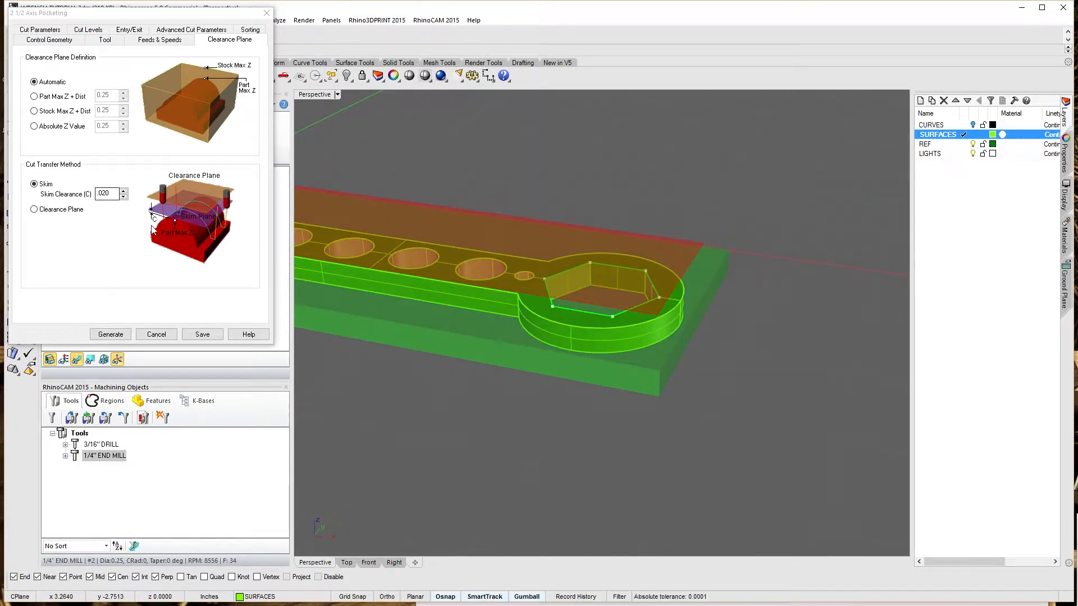
click(106, 333)
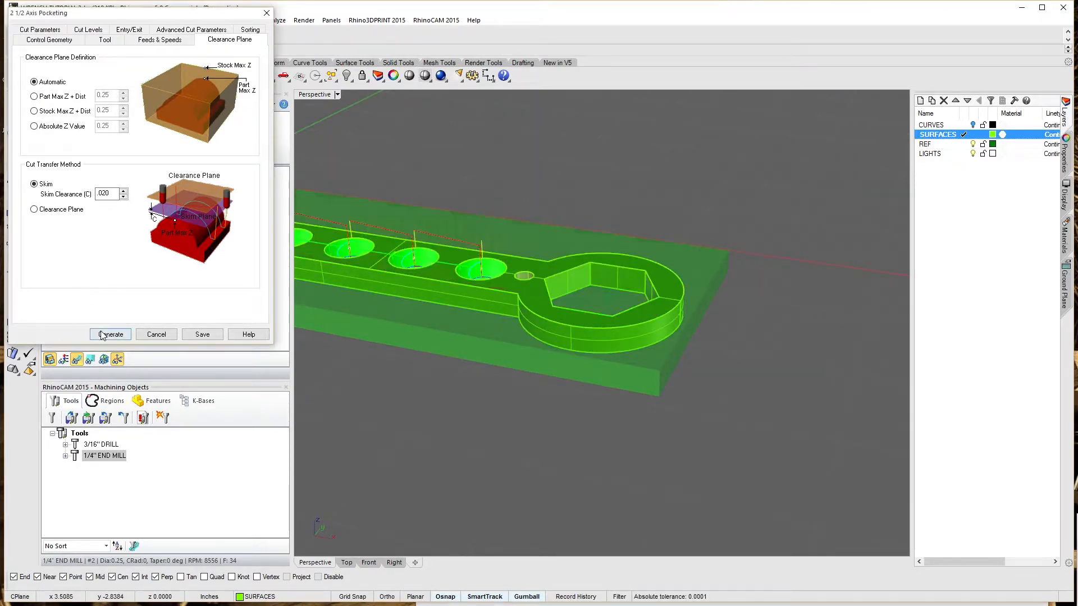
Step: Inspect the pocketing toolpath inside the hexagonal opening and run its cutting simulation on the stock
scroll(623, 292, up, 5)
scroll(627, 303, up, 2)
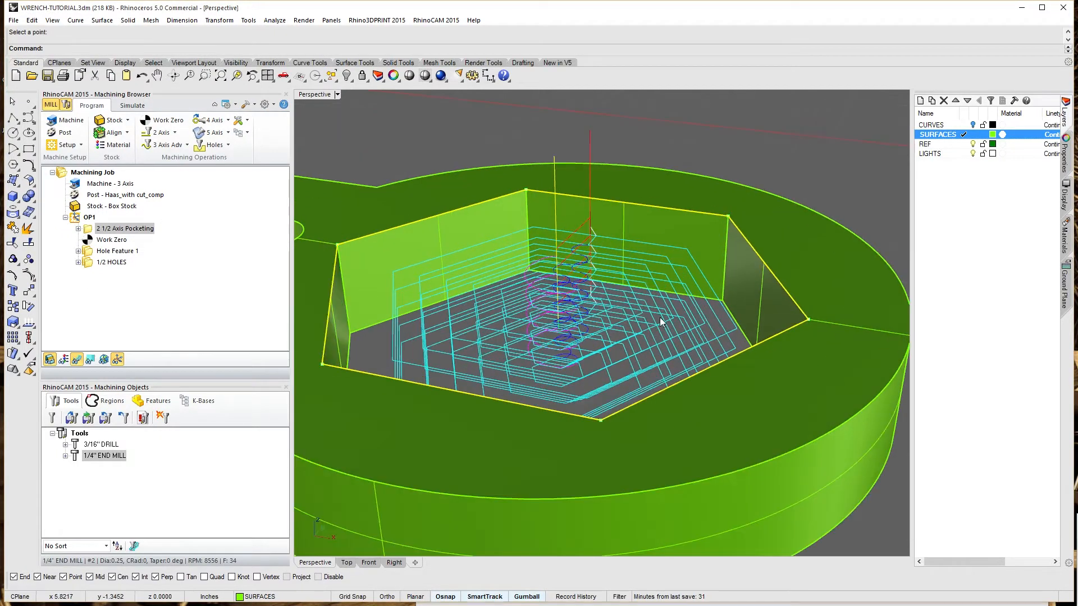
right_drag(661, 321, 594, 340)
right_drag(413, 402, 522, 368)
scroll(580, 344, down, 9)
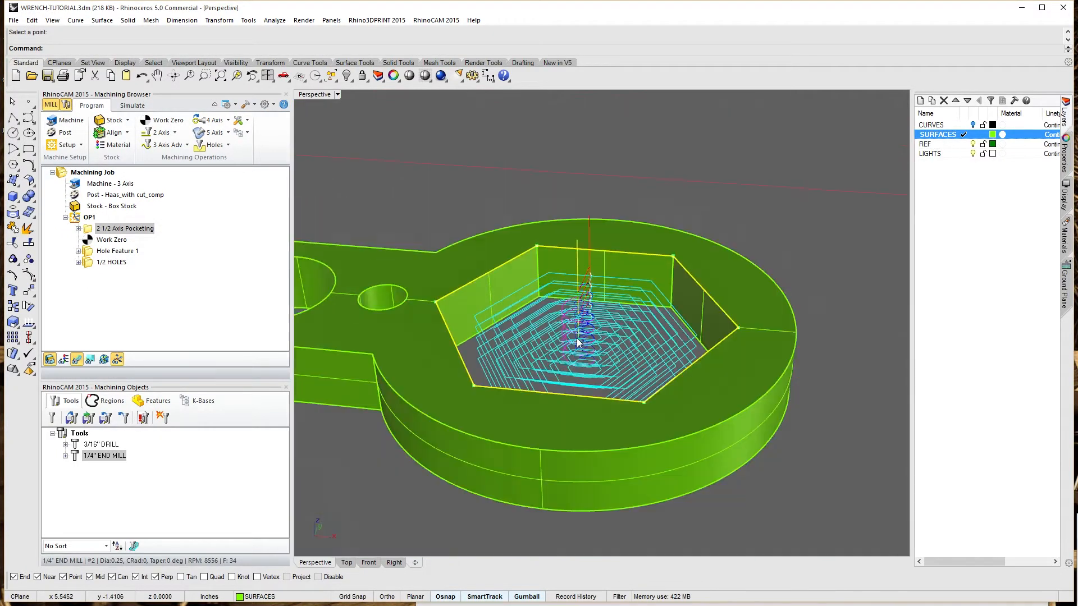
right_drag(579, 344, 614, 398)
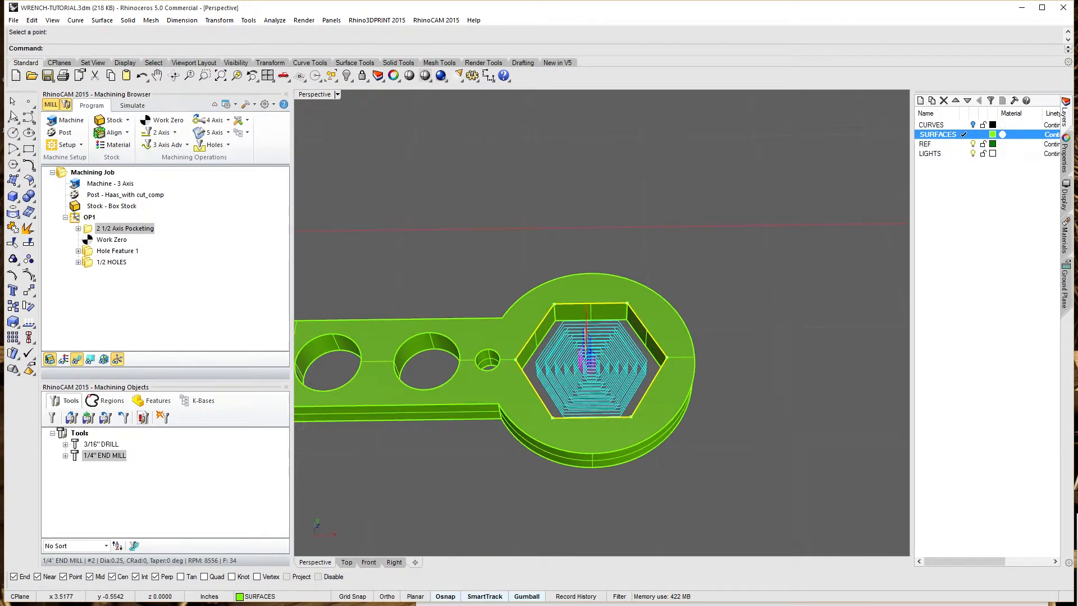
click(132, 106)
click(132, 134)
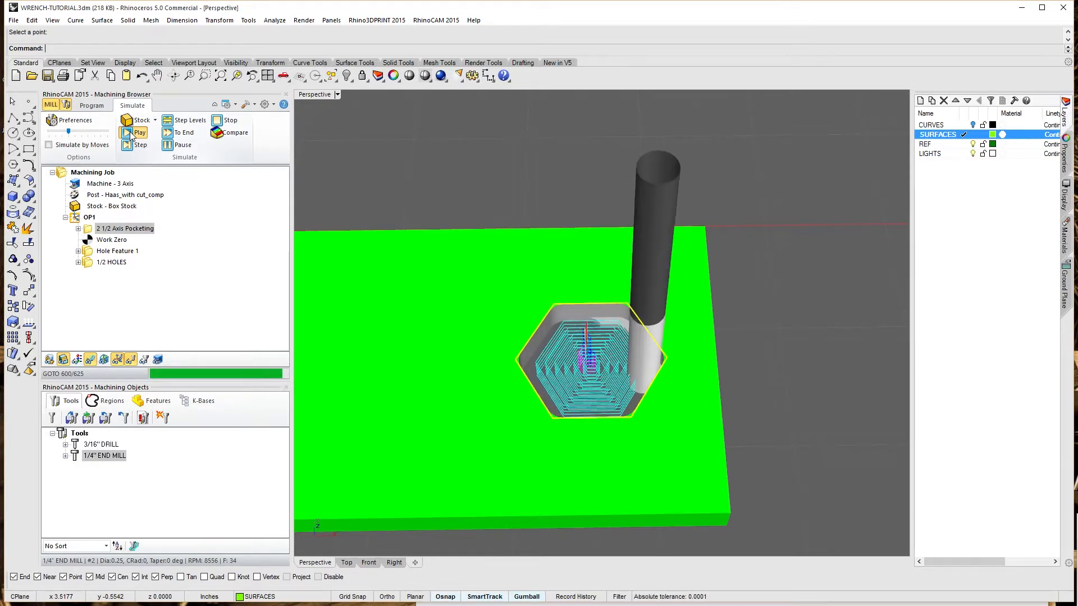
right_drag(672, 433, 675, 399)
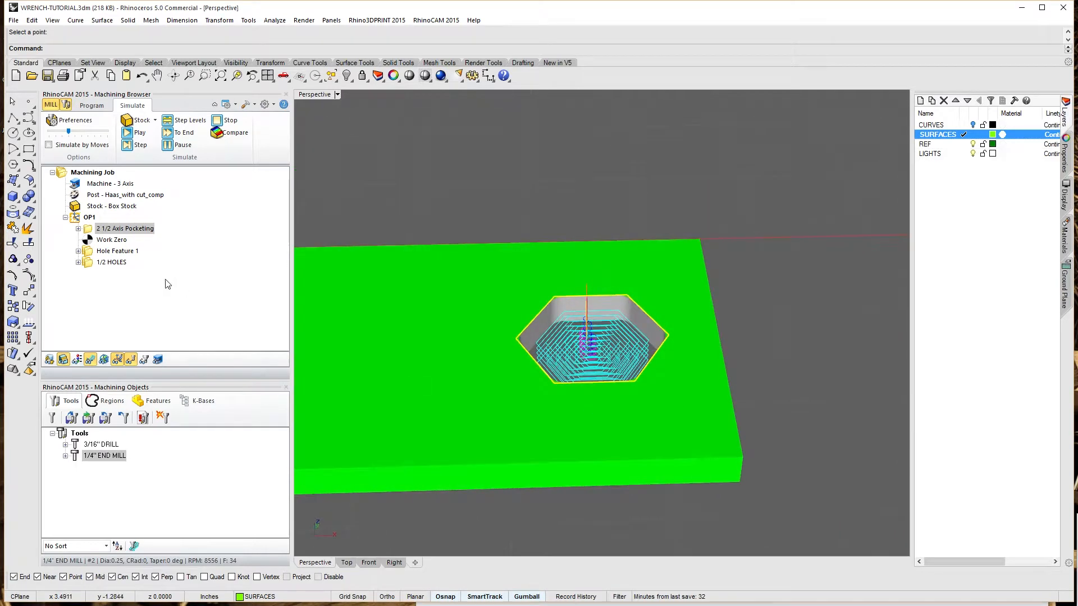
Step: Move the 2 1/2 Axis Pocketing operation after 1/2 HOLES and regenerate it with a total cut depth of 0.300
drag(97, 229, 99, 273)
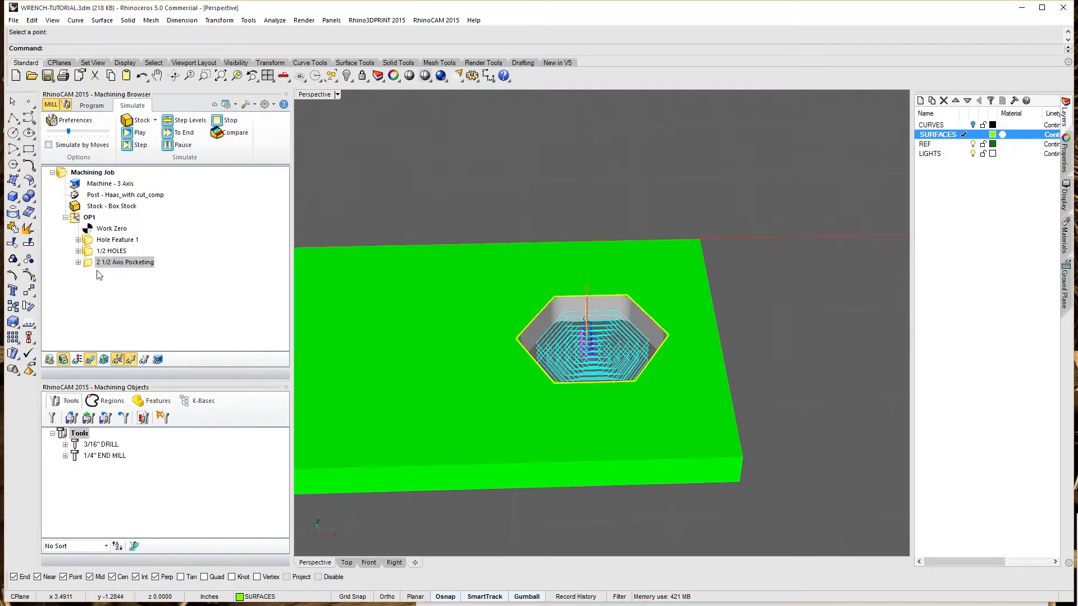
double_click(106, 273)
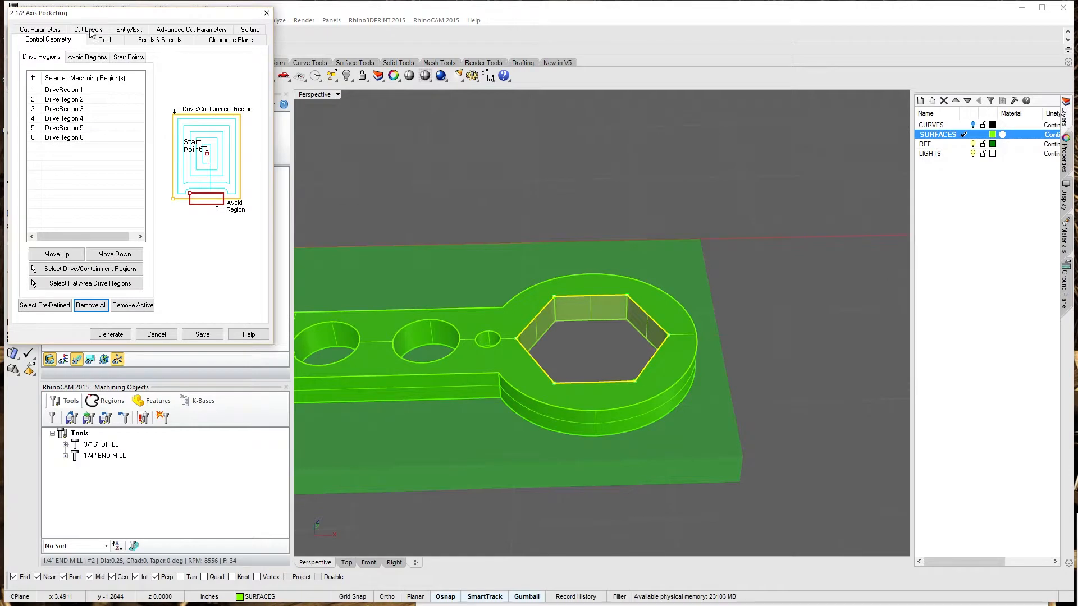
click(90, 30)
drag(103, 118, 17, 117)
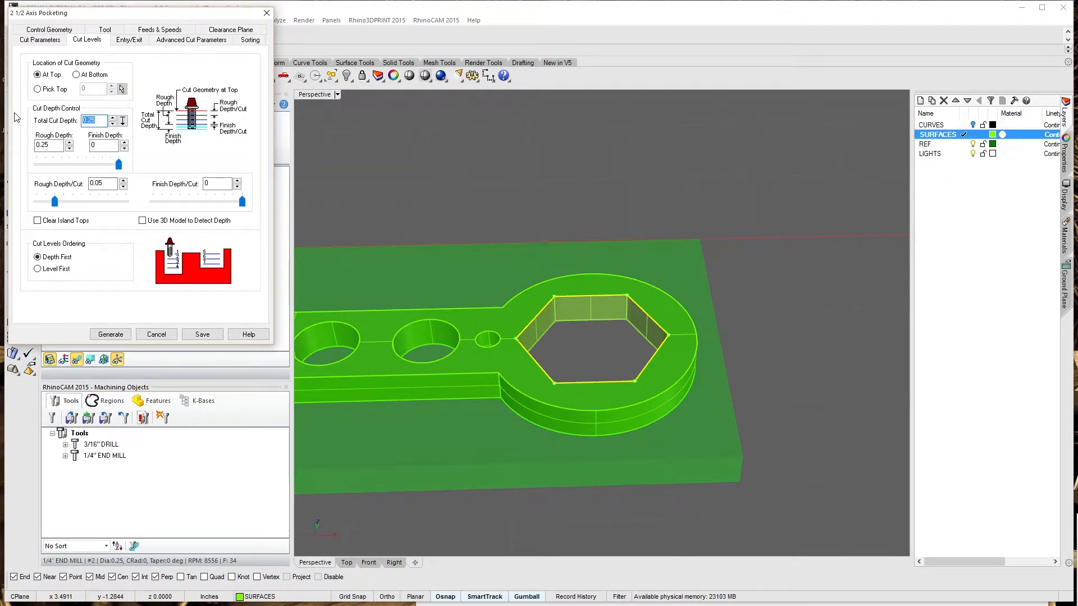
text(.0)
text(300)
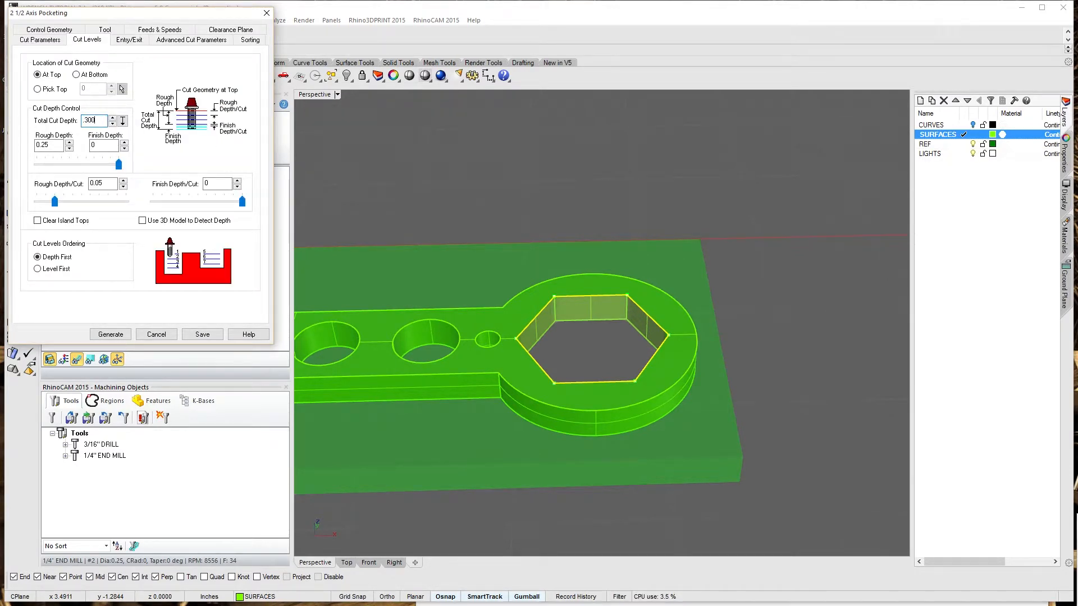
key(Tab)
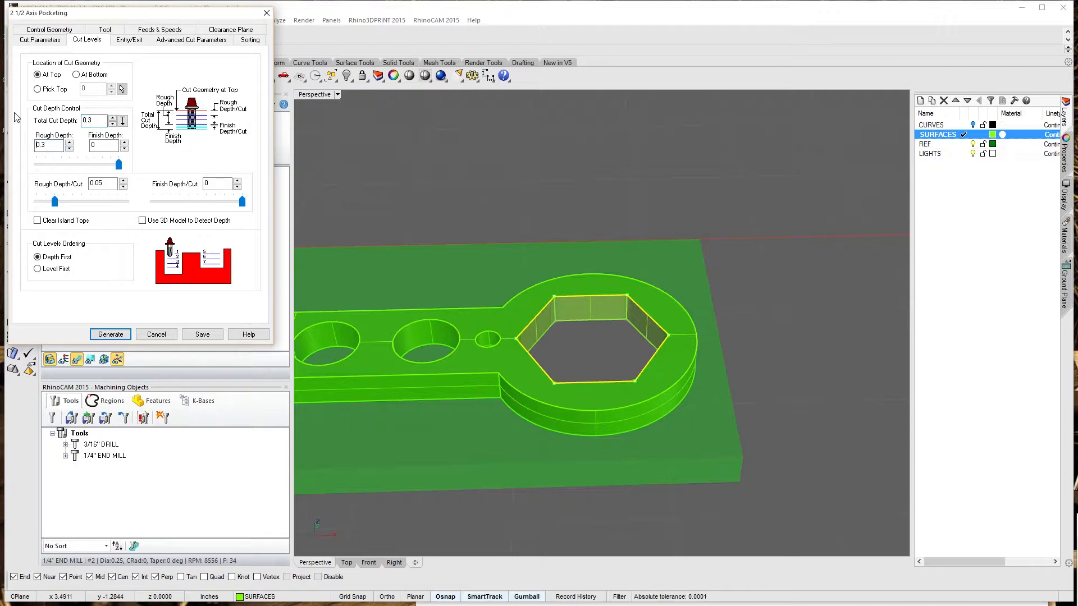
click(110, 334)
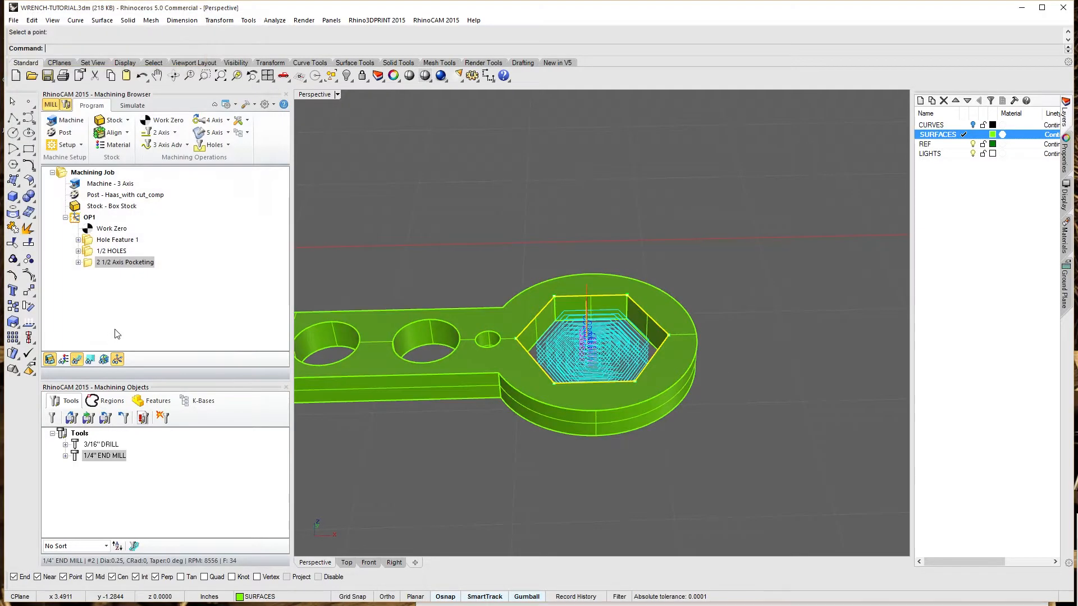
right_drag(779, 366, 701, 366)
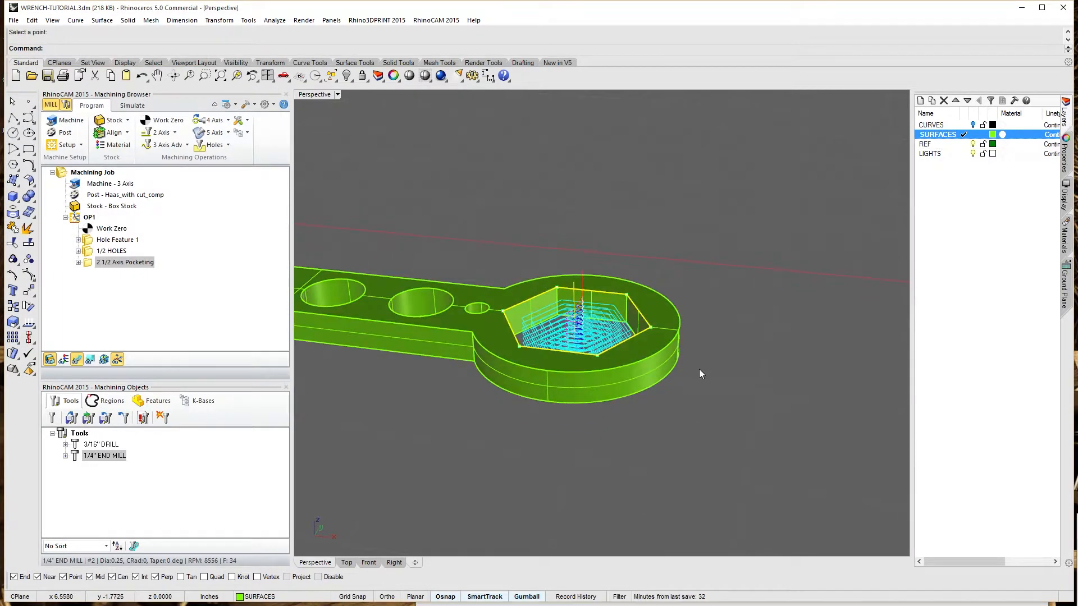
Step: Start a 2 1/2 Axis Profiling operation using the six upper edges of the hexagonal opening as drive regions
click(159, 295)
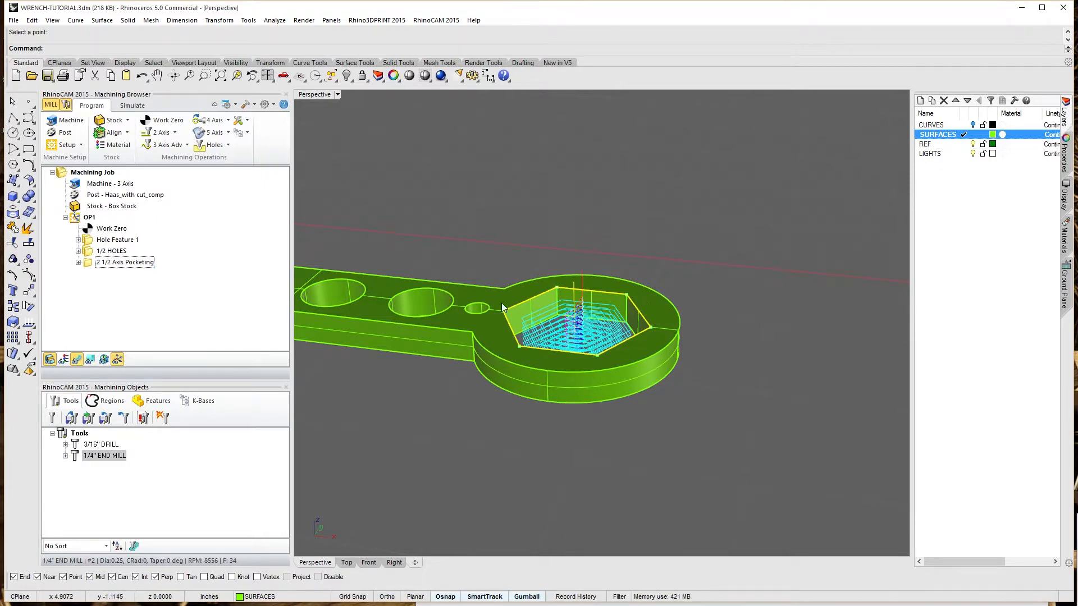
click(162, 132)
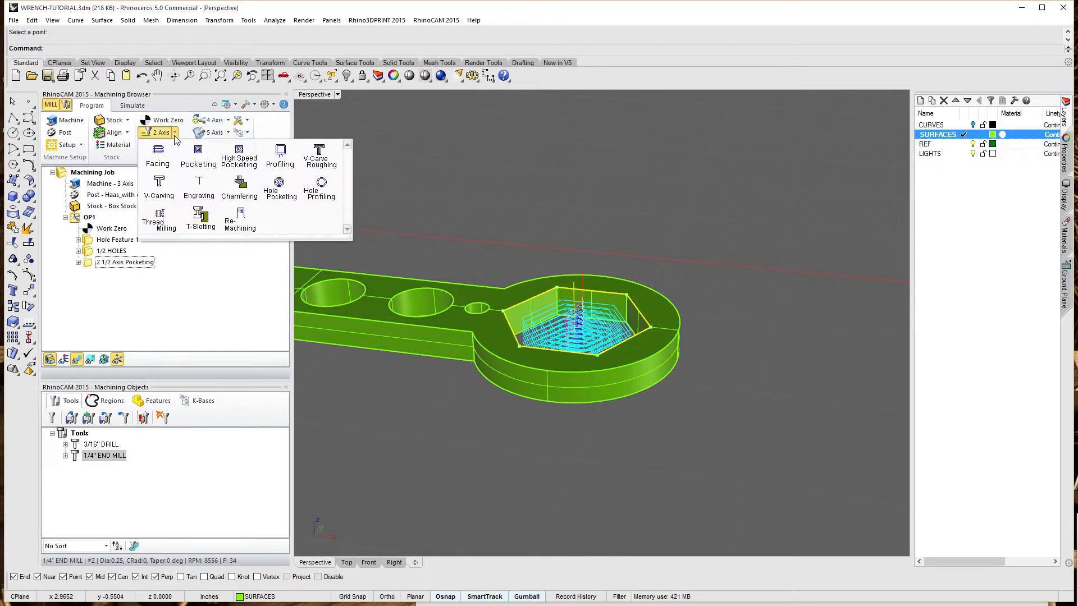
click(280, 156)
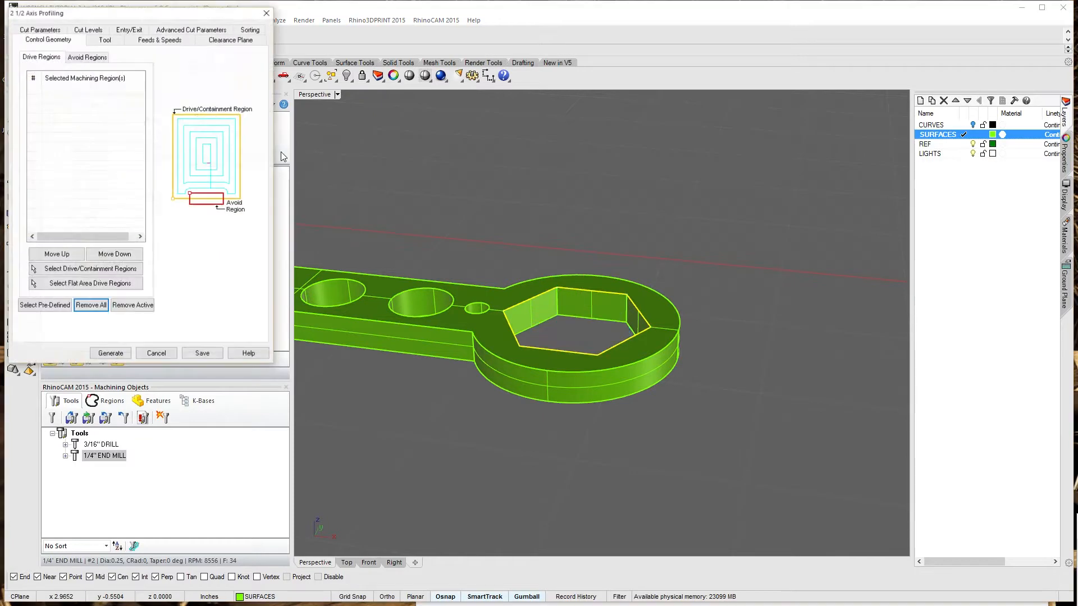
click(84, 268)
click(537, 295)
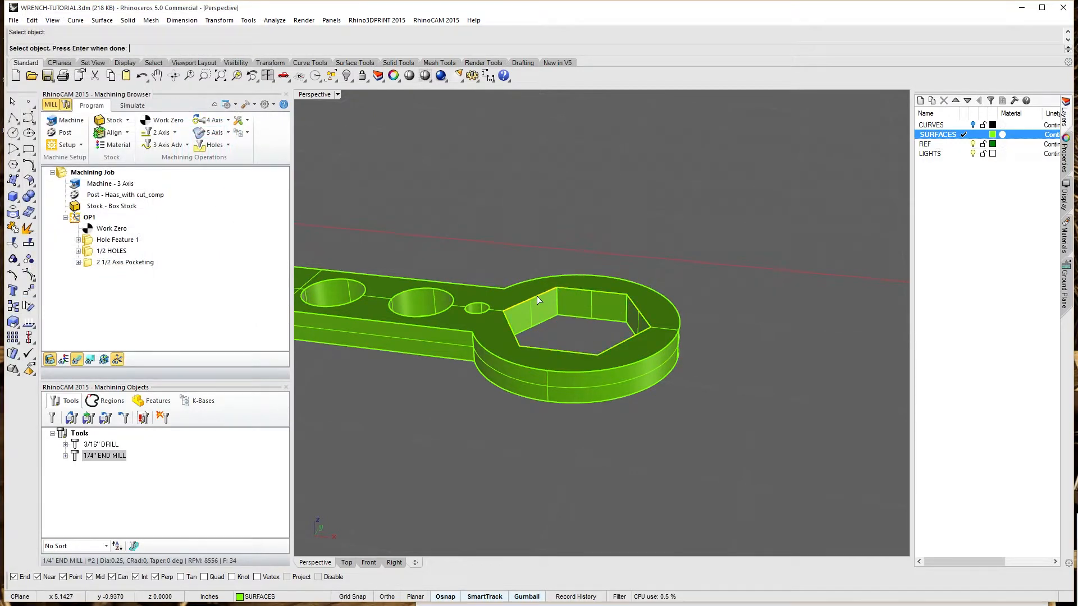
click(637, 309)
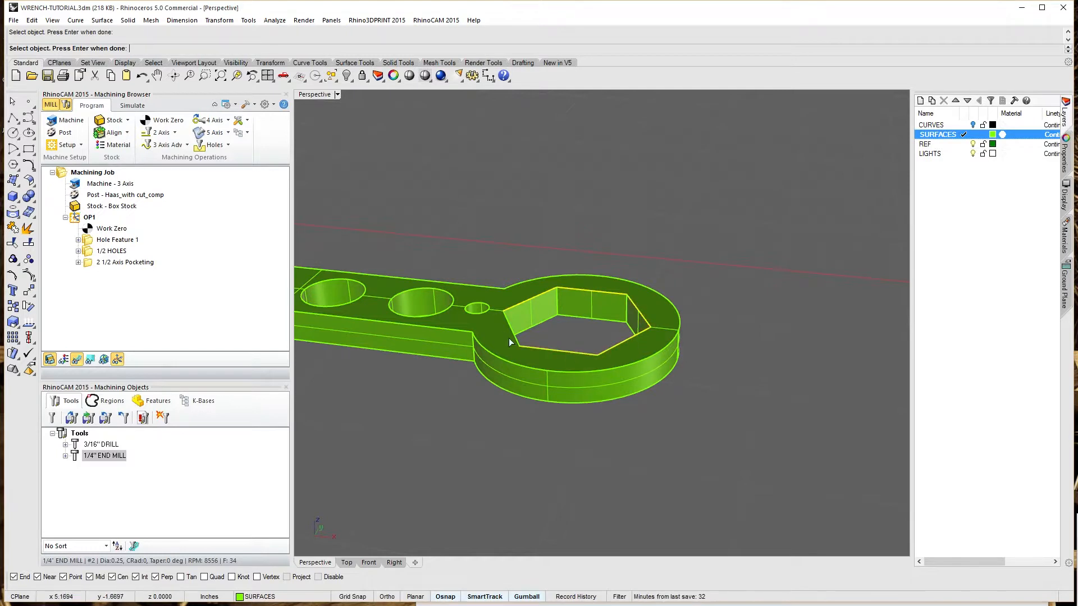
key(Return)
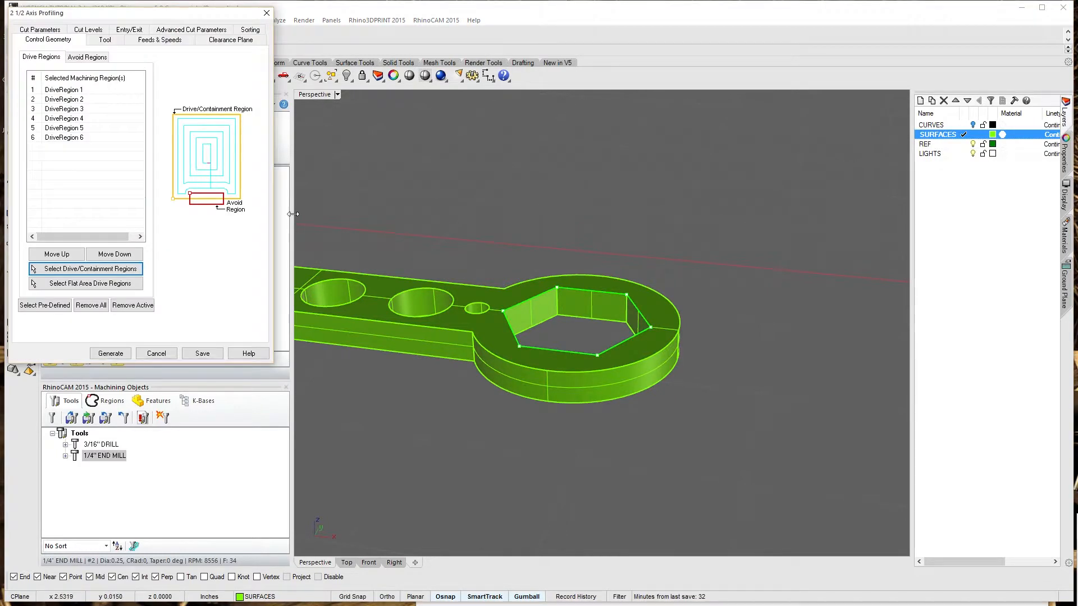
Step: Define a tool for the profiling operation named 1/8" END MILL with tool and shank diameters of 0.125
click(105, 39)
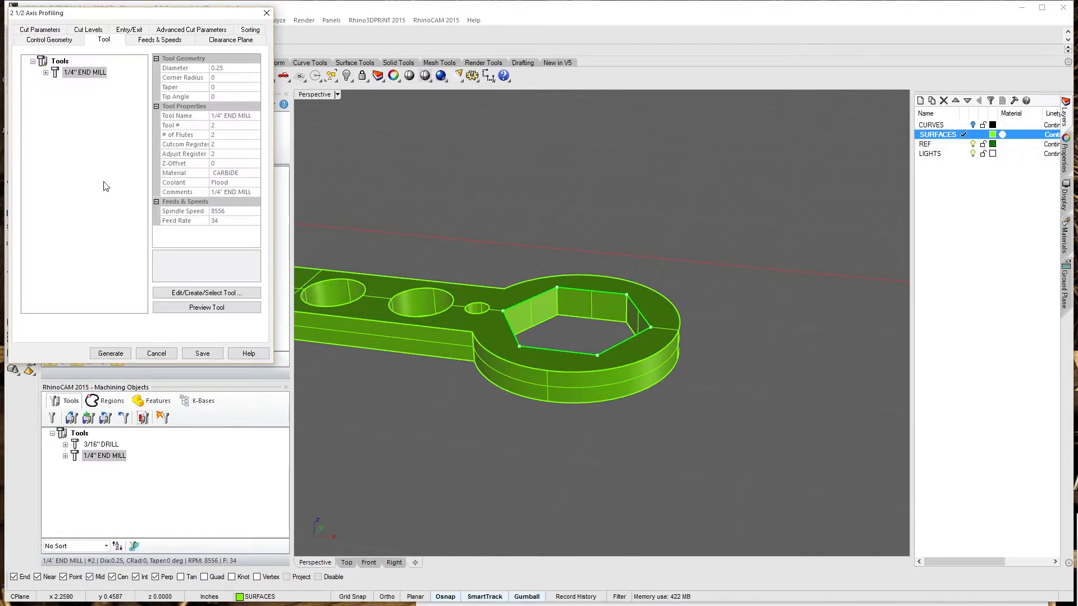
click(206, 293)
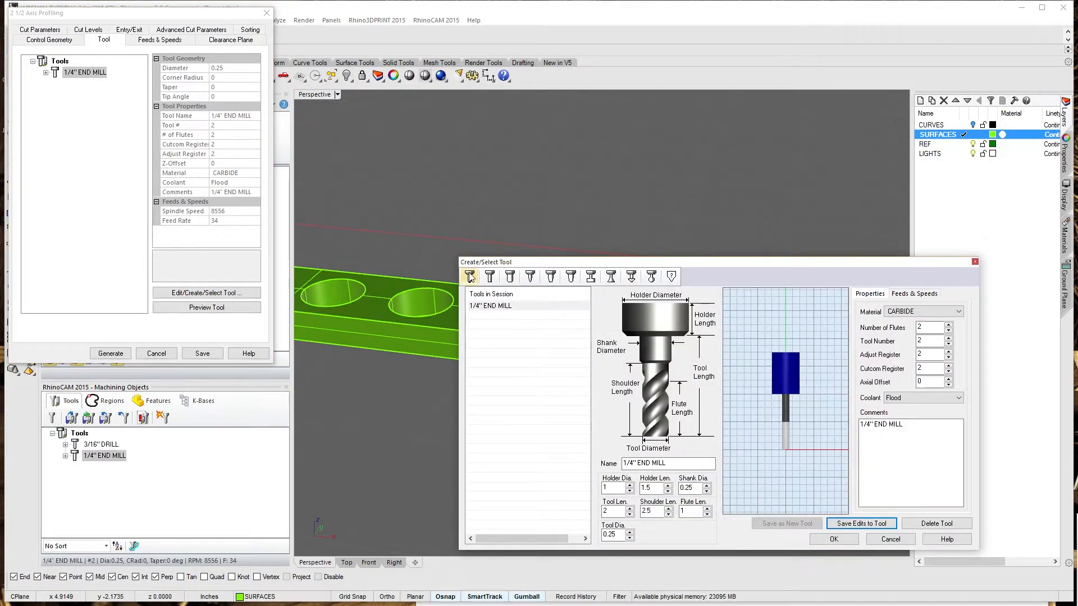
click(629, 463)
key(Delete)
text(8)
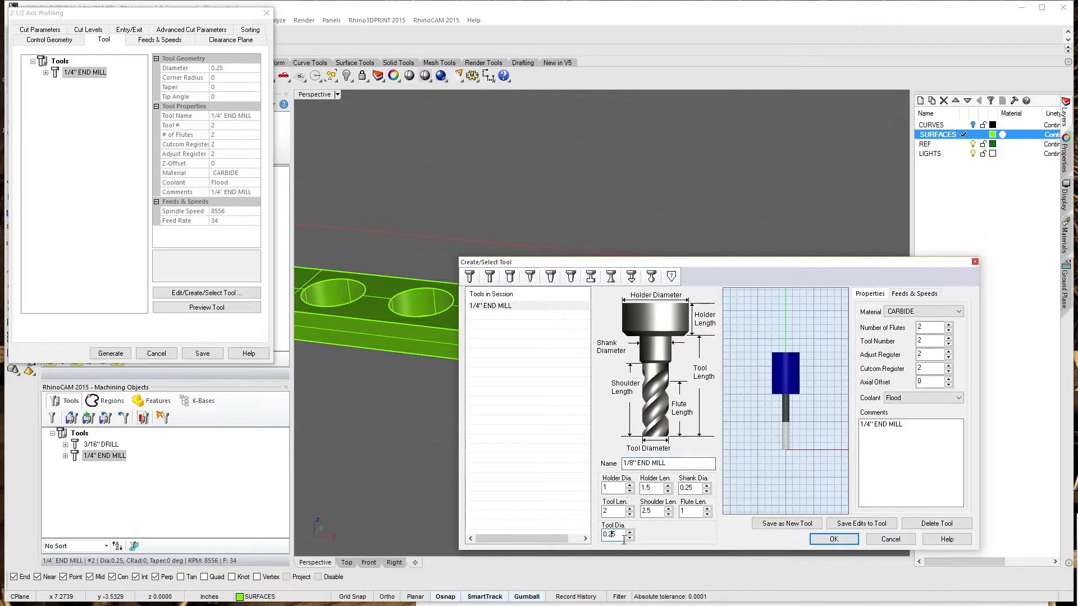
text(1)
click(682, 488)
text(1)
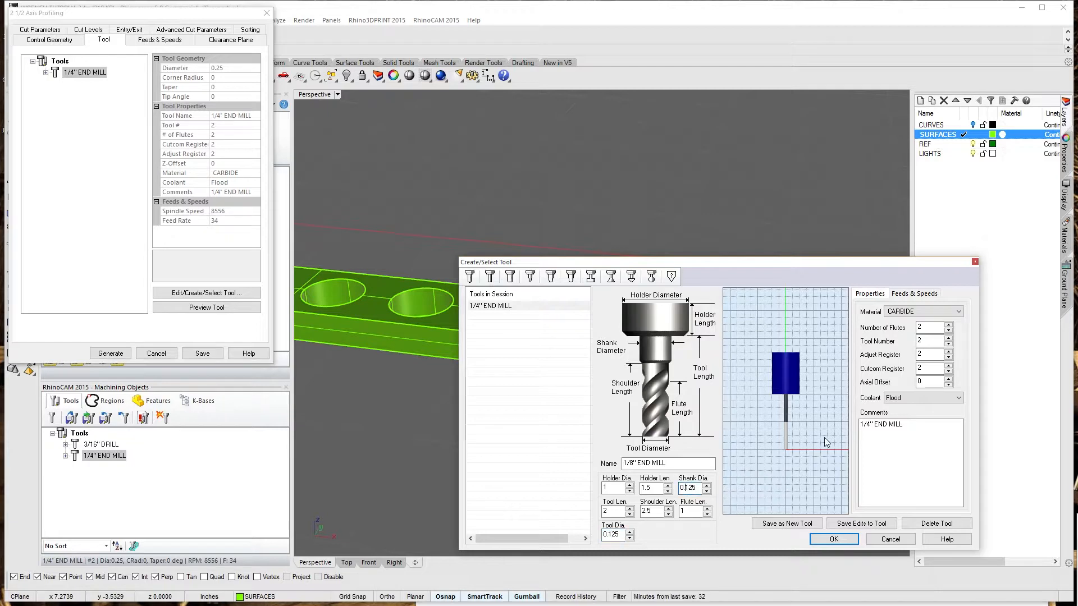
Step: Set the new end mill's comment to 1/8" END MILL and its tool number, adjust register and cutcom register to 3
click(867, 424)
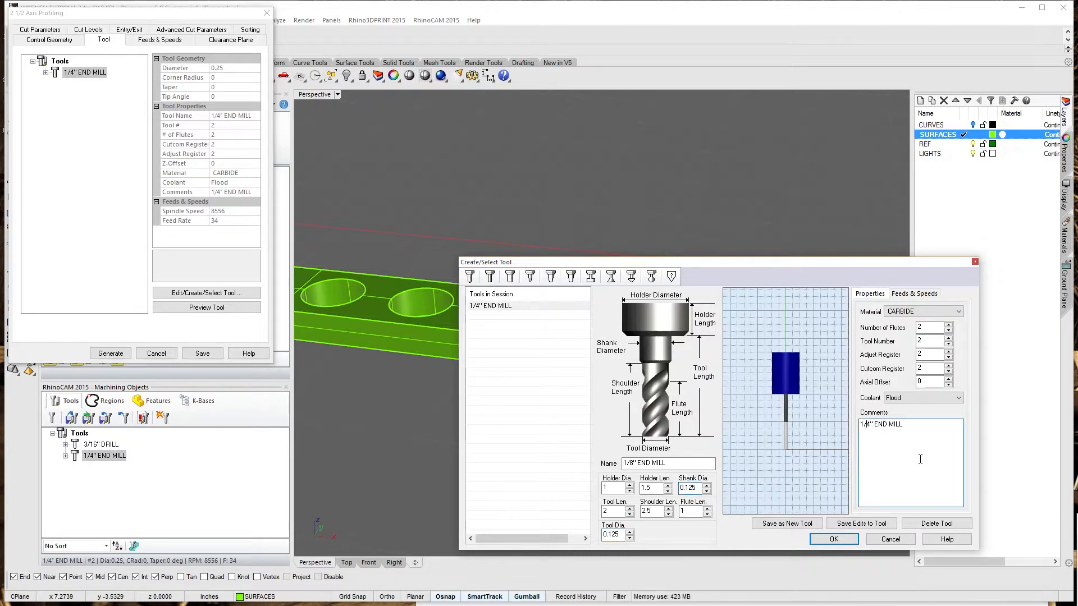
key(Delete)
text(8)
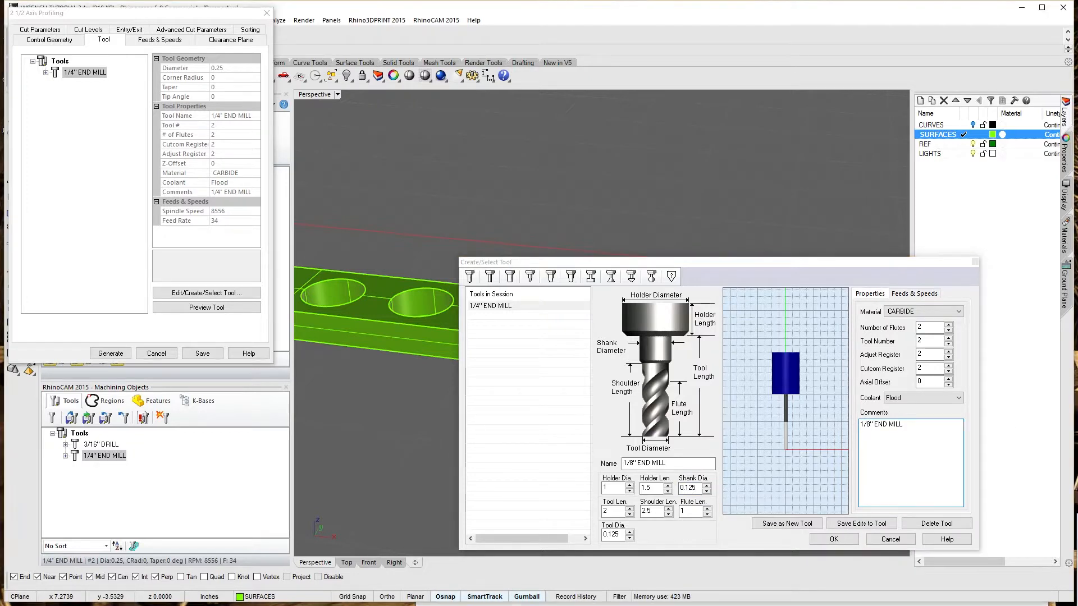
double_click(920, 341)
text(3)
key(Tab)
text(3)
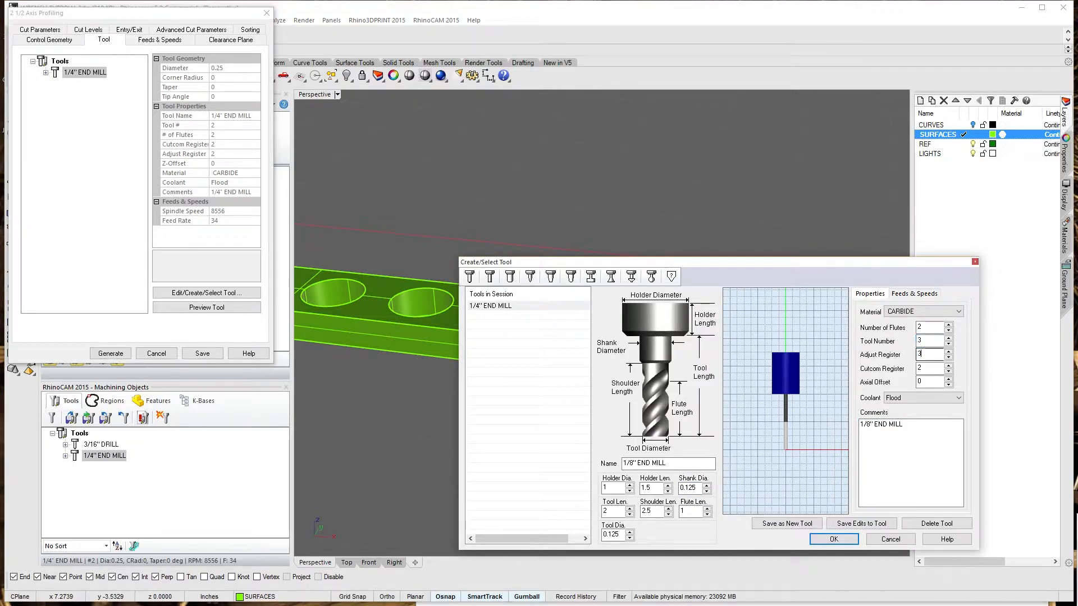
text(3)
Step: Load the end mill's feeds for diameter 0.125, feed per tooth 0.002 and spindle speed 12000, and save it as a new tool
click(914, 293)
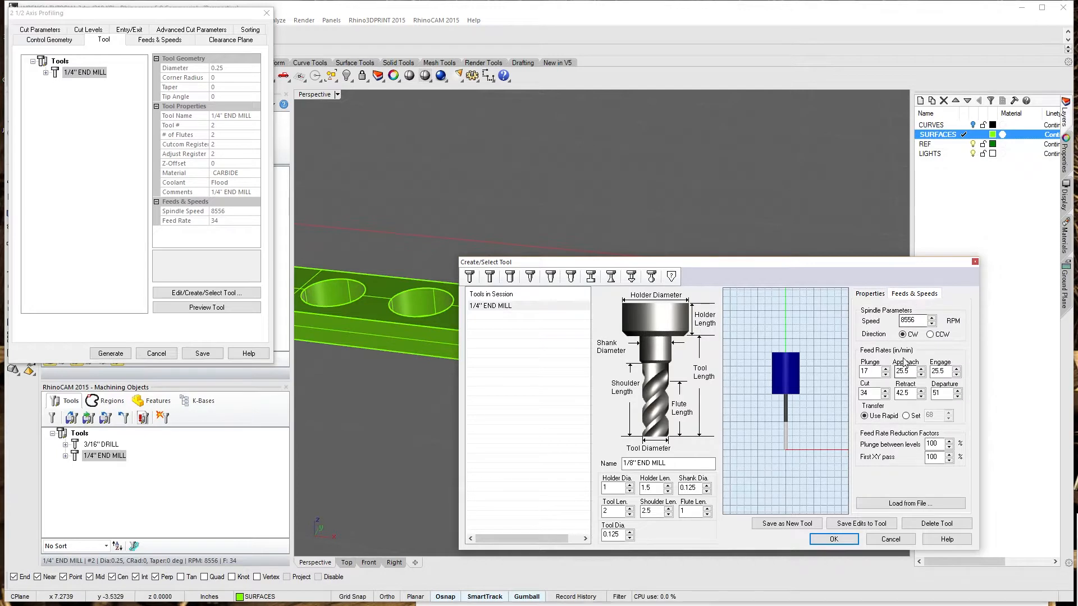
click(903, 504)
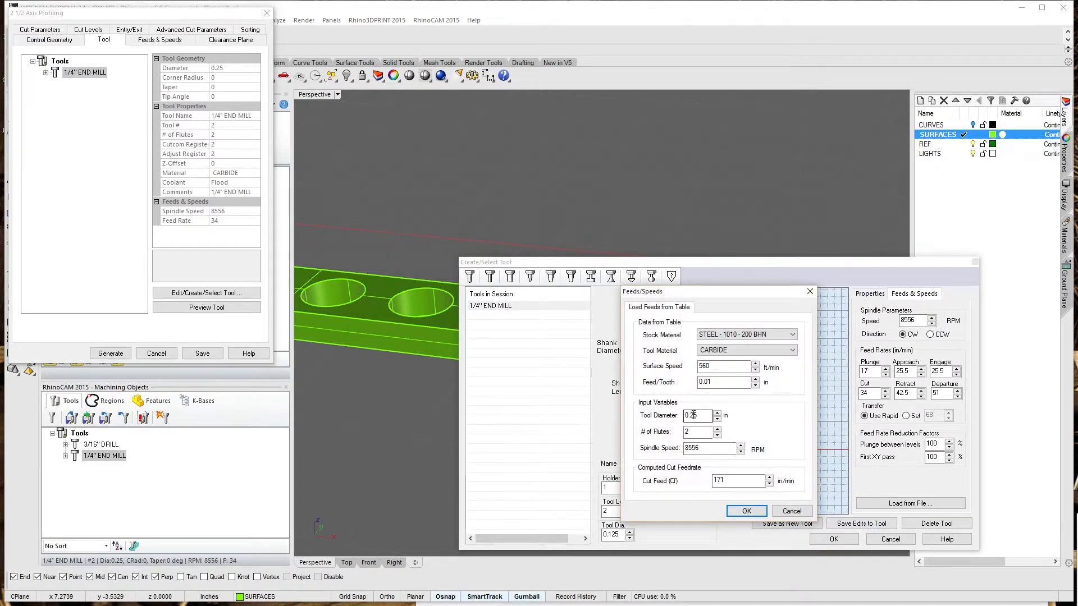
text(1)
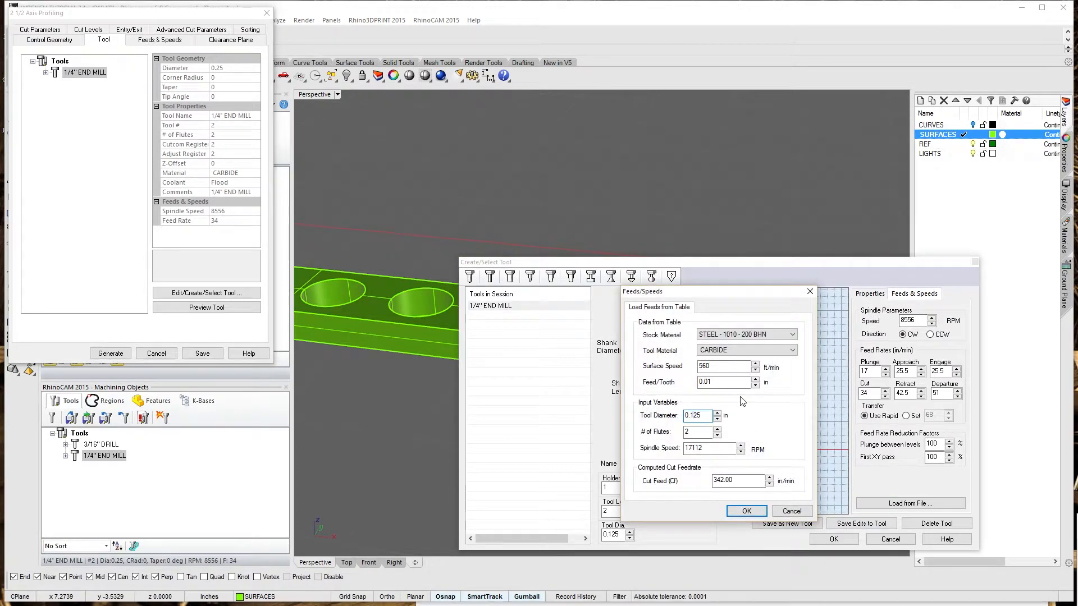
double_click(724, 382)
text(0.009)
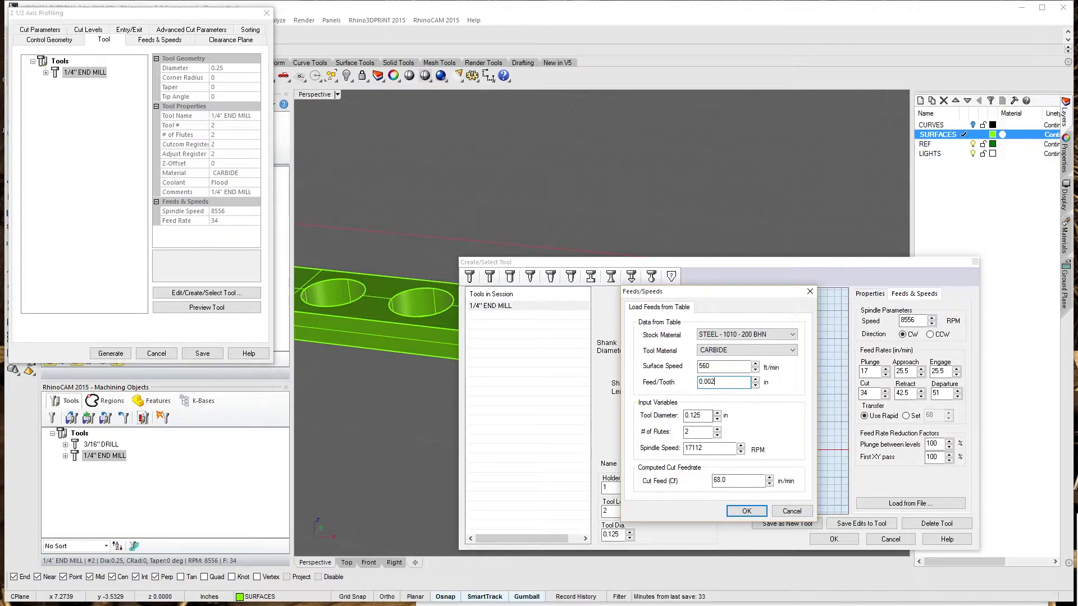
key(Tab)
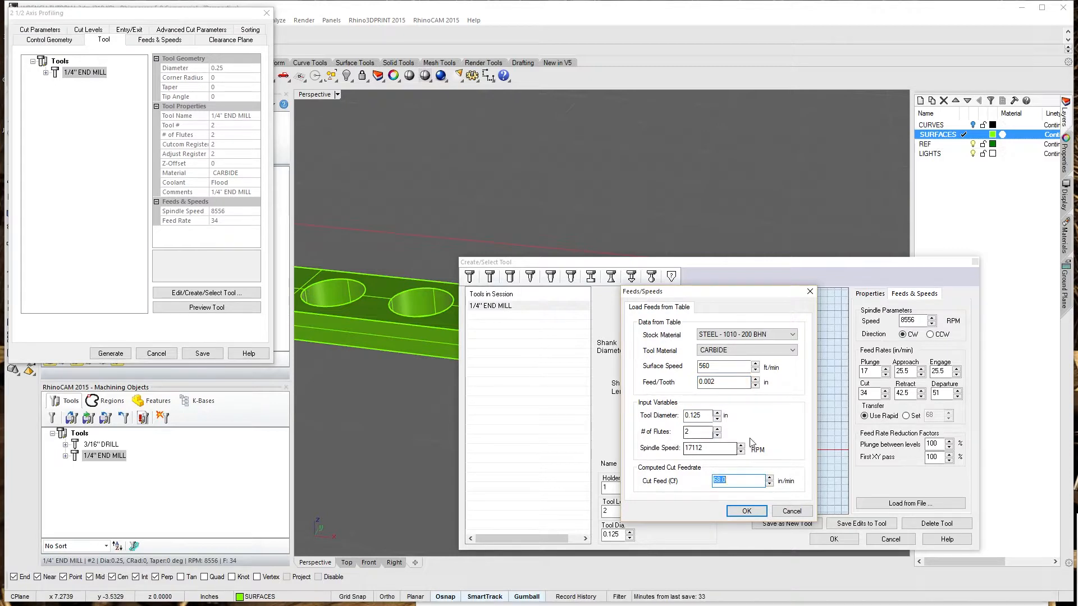
double_click(708, 448)
text(12000)
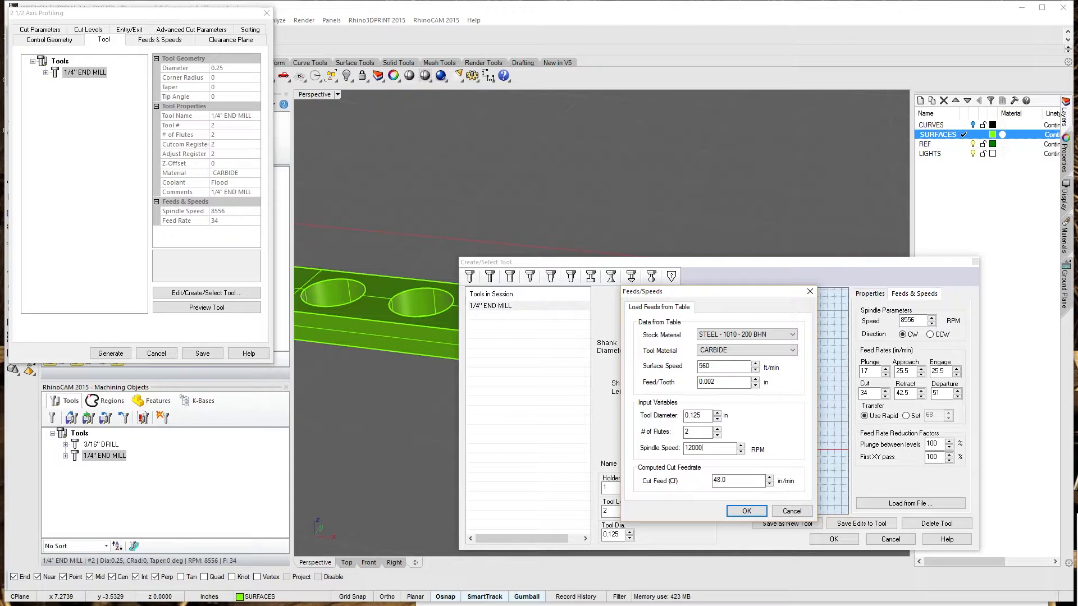
key(Tab)
click(747, 510)
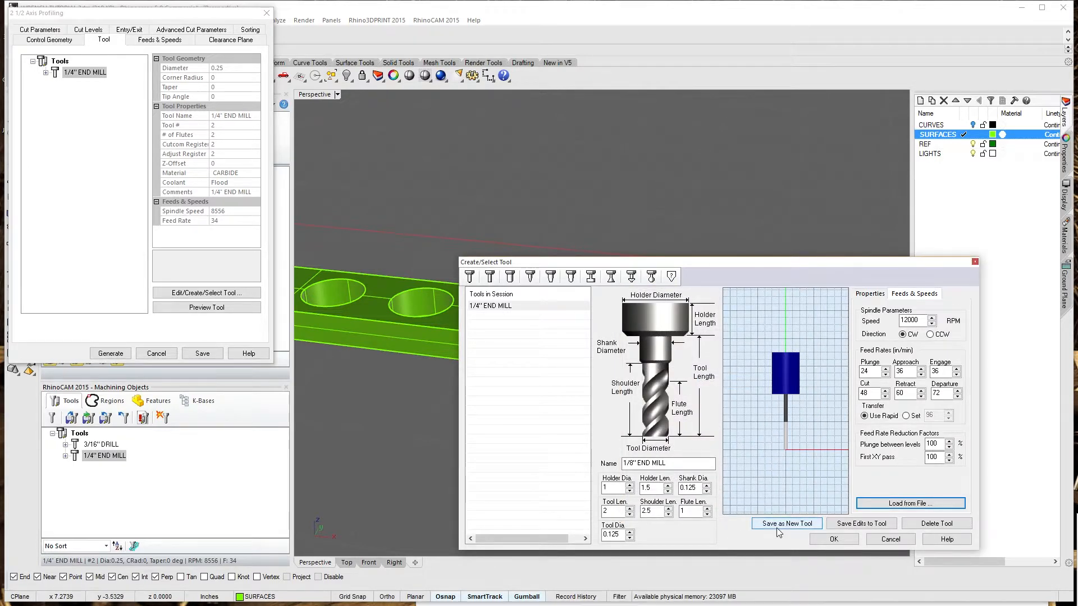
click(776, 526)
click(833, 539)
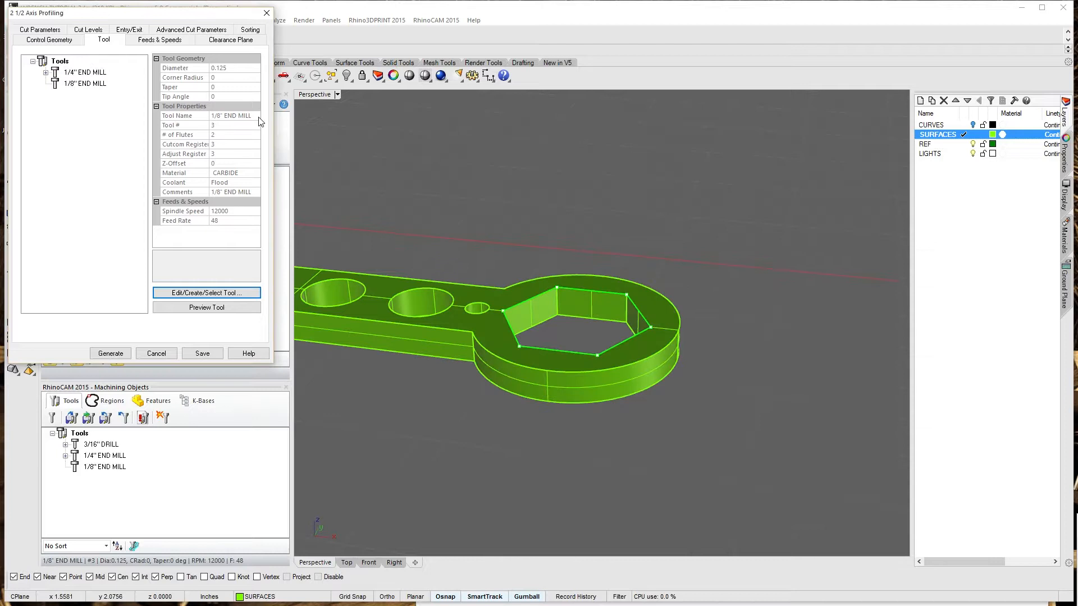
Step: Set the profiling operation's stock to -.005 and make it cut on the inside of closed curves
click(159, 41)
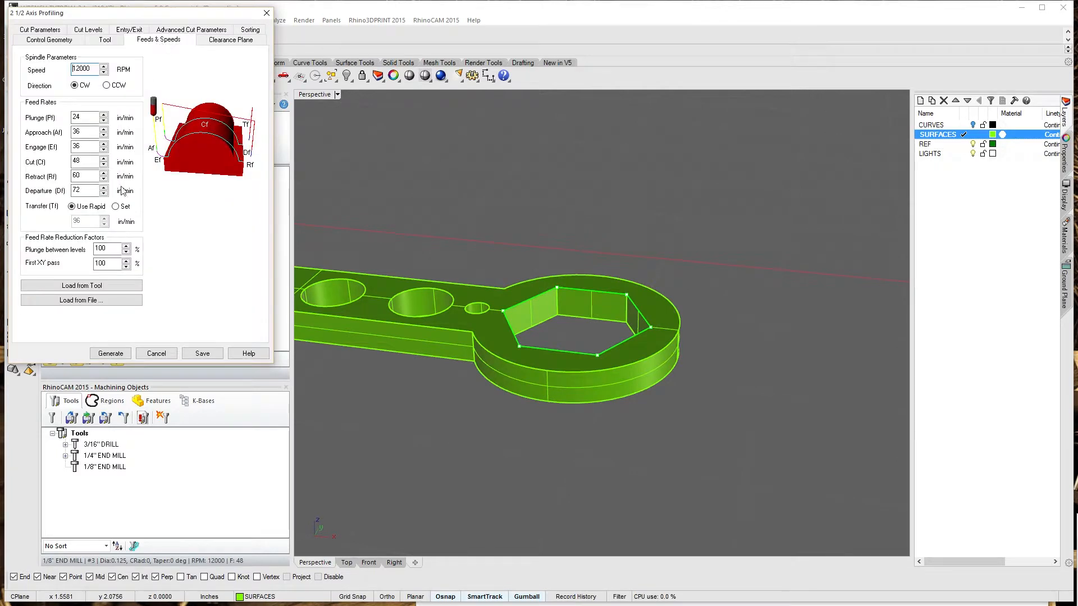
click(231, 41)
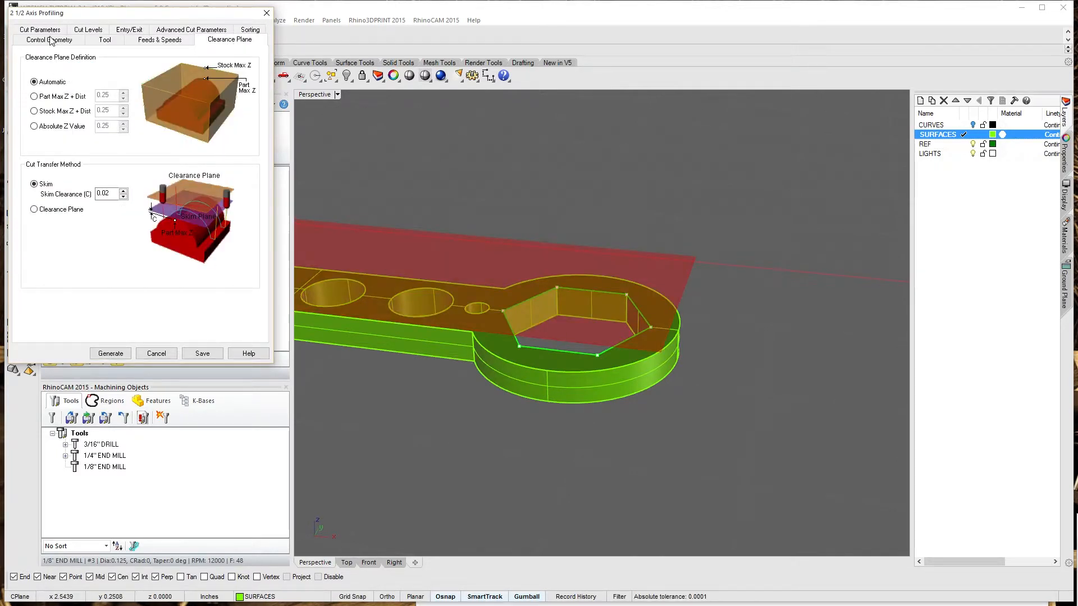
click(49, 30)
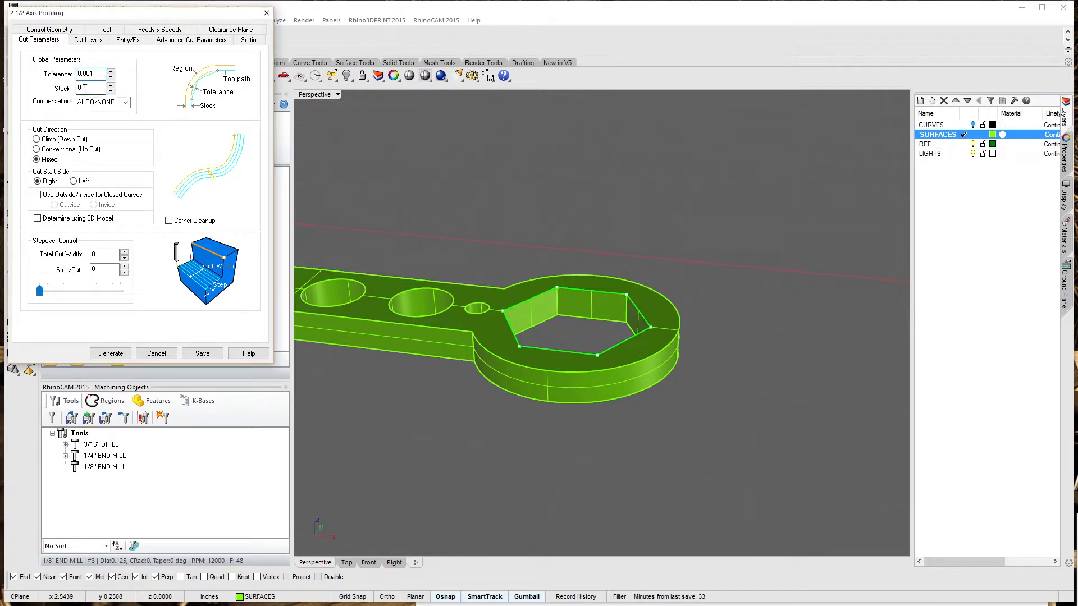
double_click(86, 88)
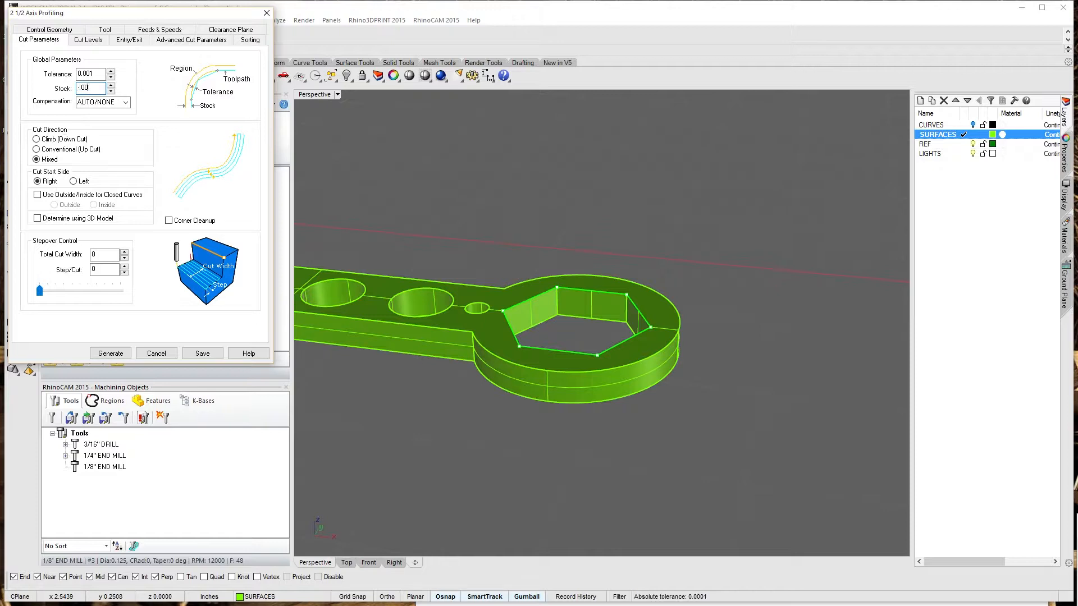
key(Tab)
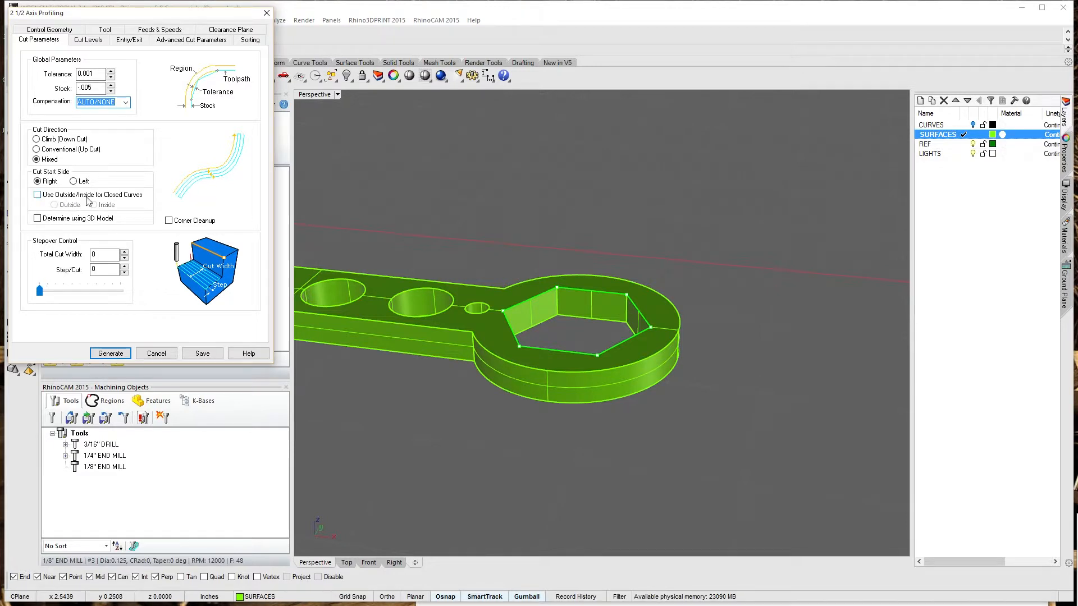
click(119, 195)
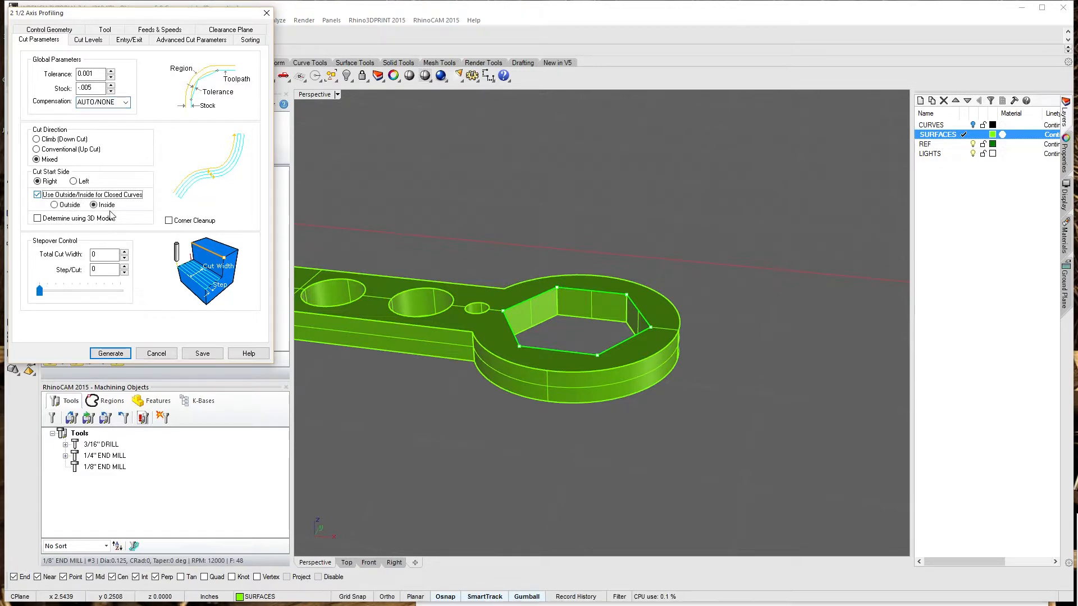
Step: Set the profiling operation's total cut depth to 0.3 and check its entry and exit motions
click(87, 40)
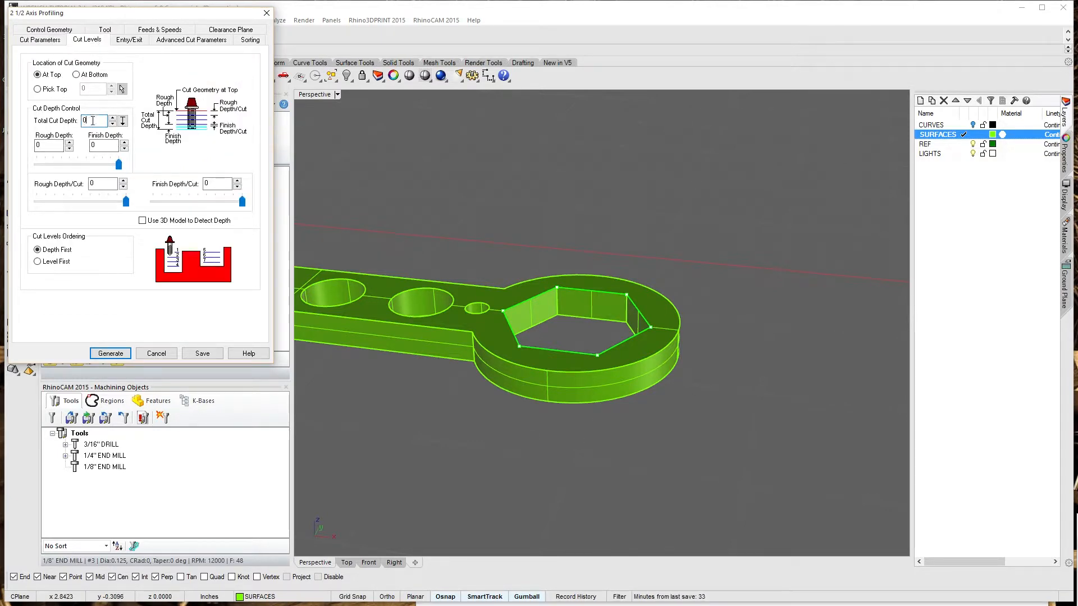
key(BackSpace)
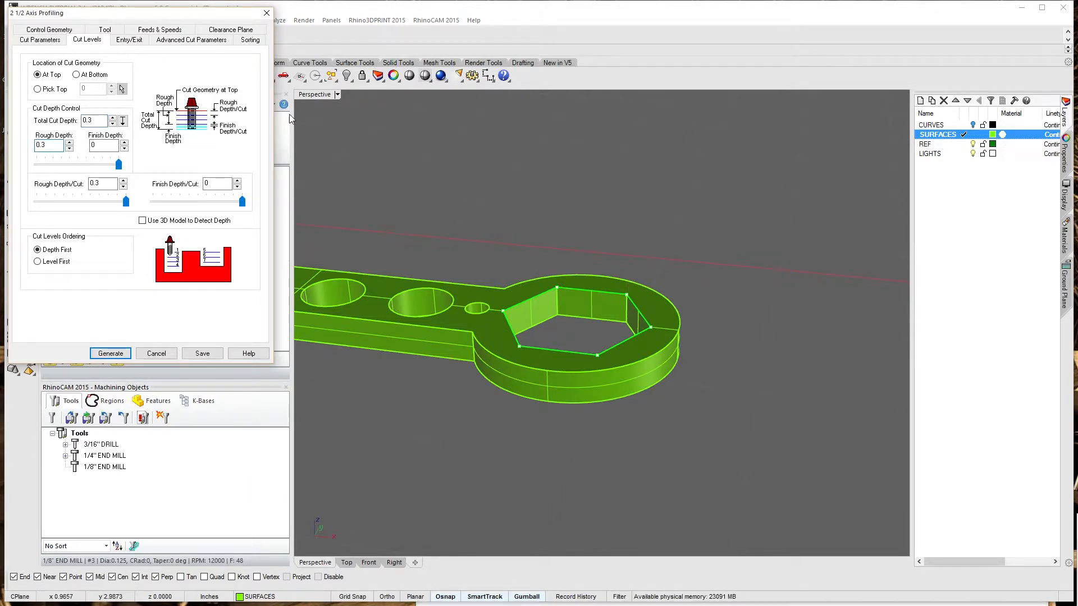
click(129, 40)
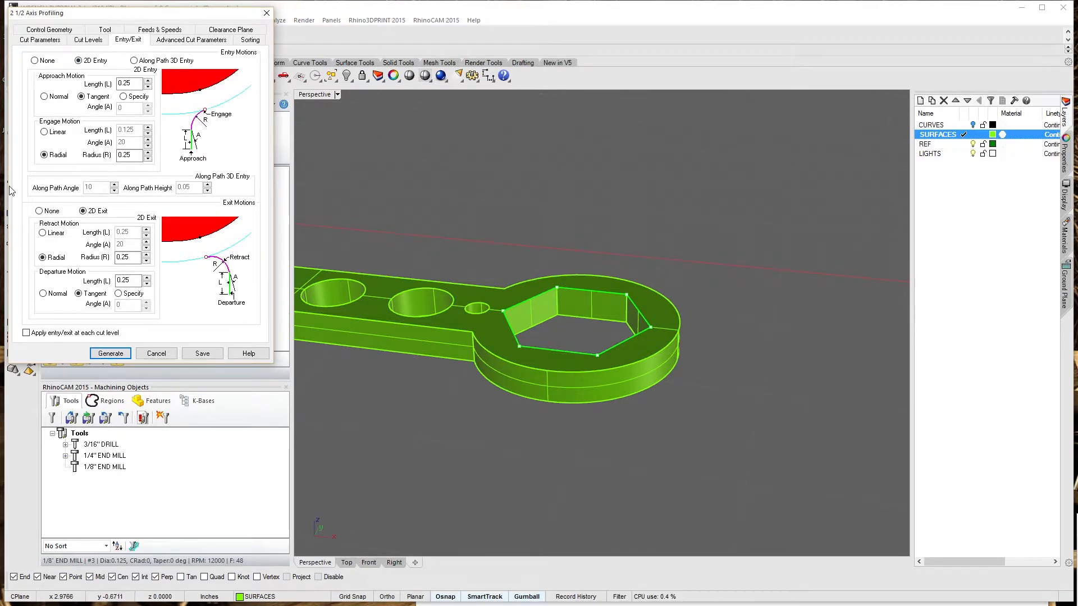
Step: Enable arc fitting with a tolerance of .002 and smooth cut connections, and generate the profiling toolpath
click(182, 42)
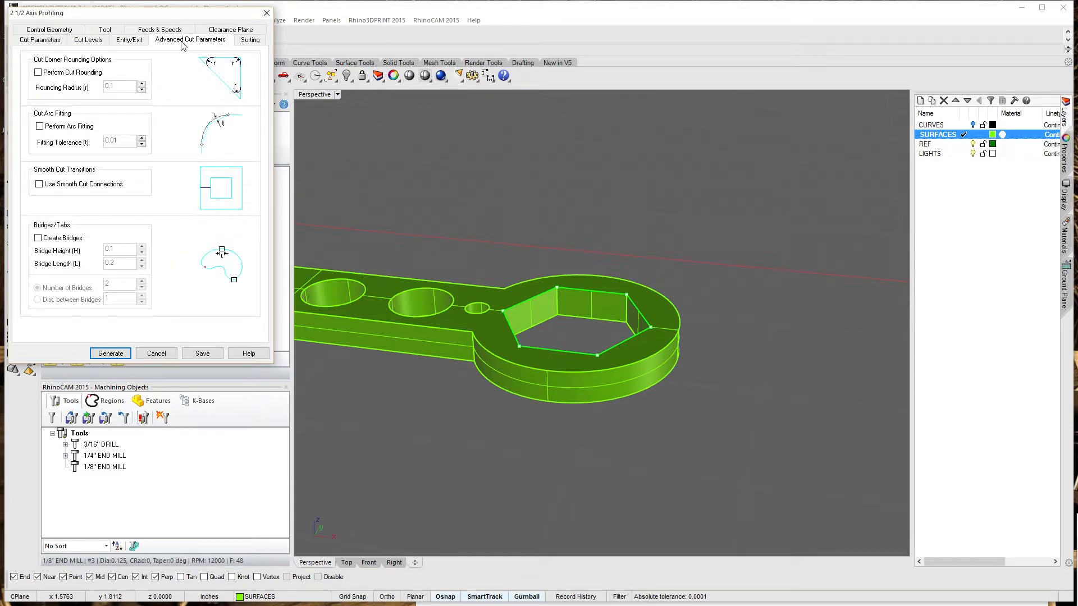
click(83, 128)
double_click(116, 140)
key(BackSpace)
text(.002)
key(Tab)
click(71, 186)
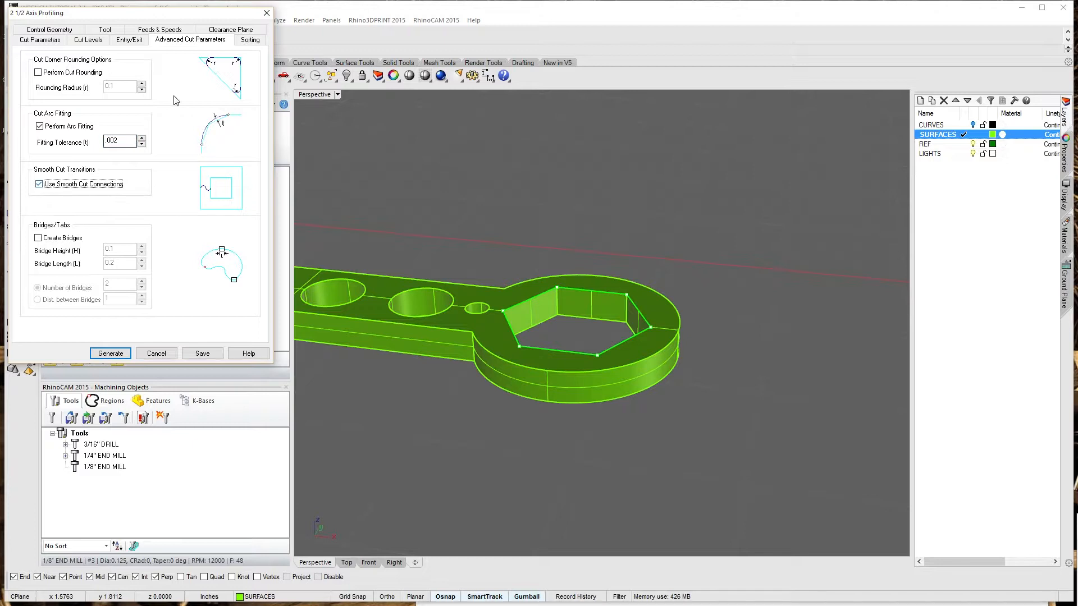
click(111, 353)
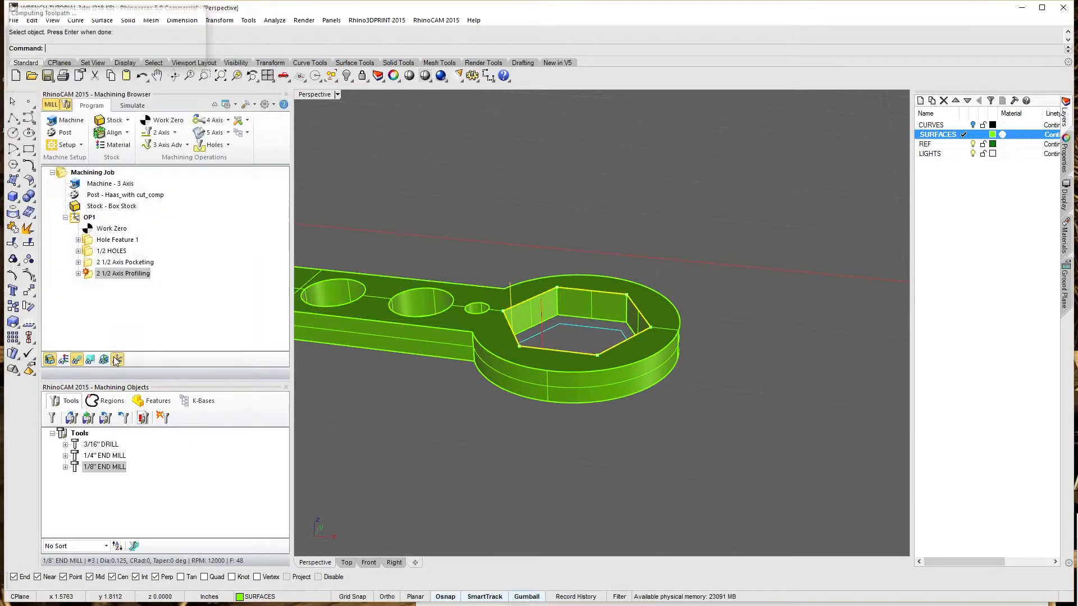
right_drag(548, 369, 487, 402)
scroll(496, 325, up, 6)
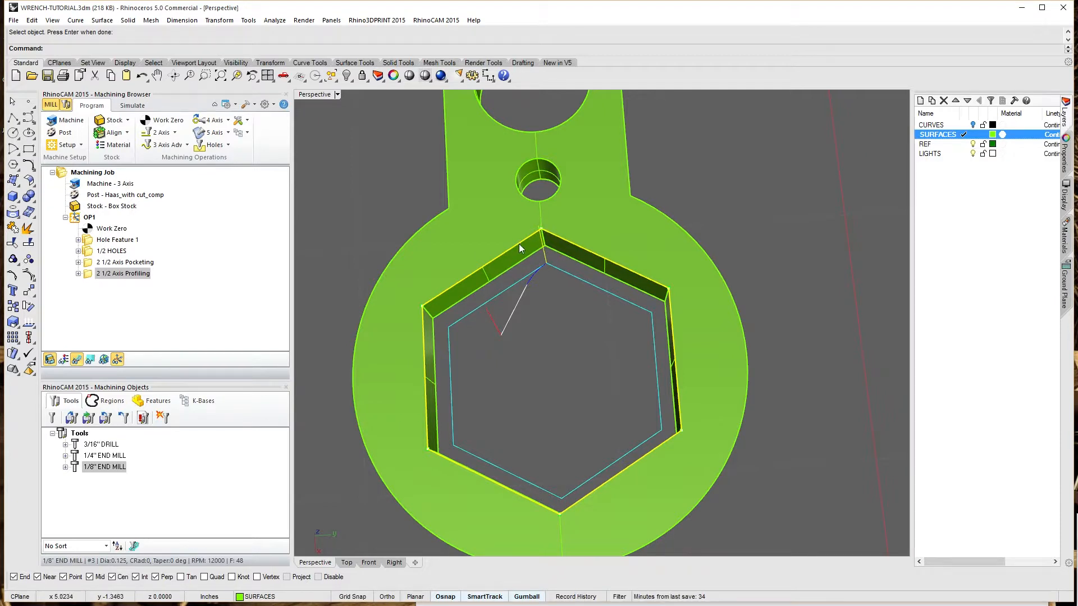
right_drag(519, 244, 595, 281)
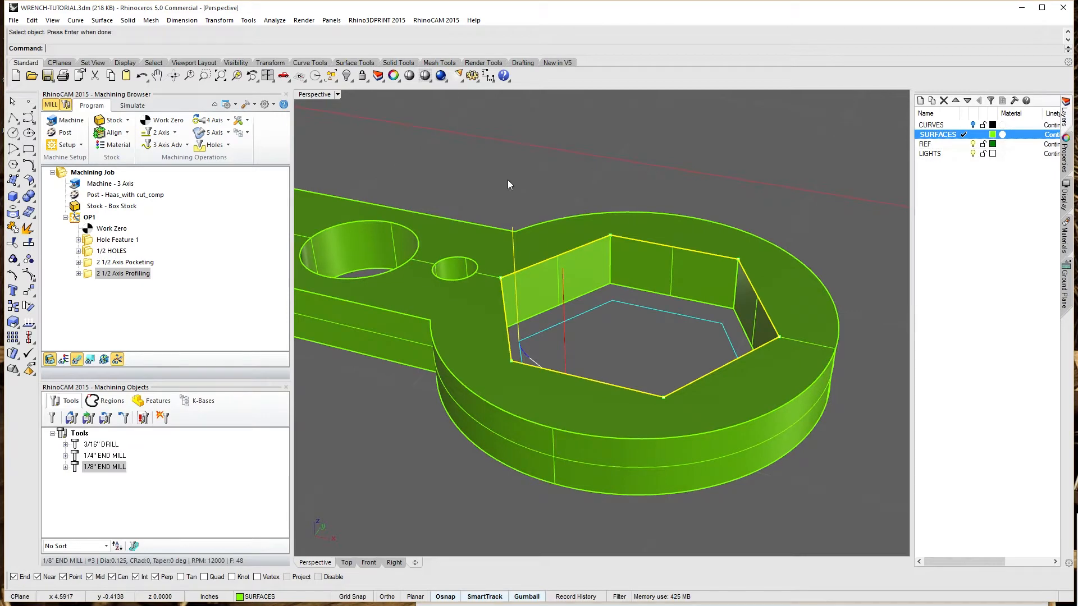
right_drag(671, 327, 749, 389)
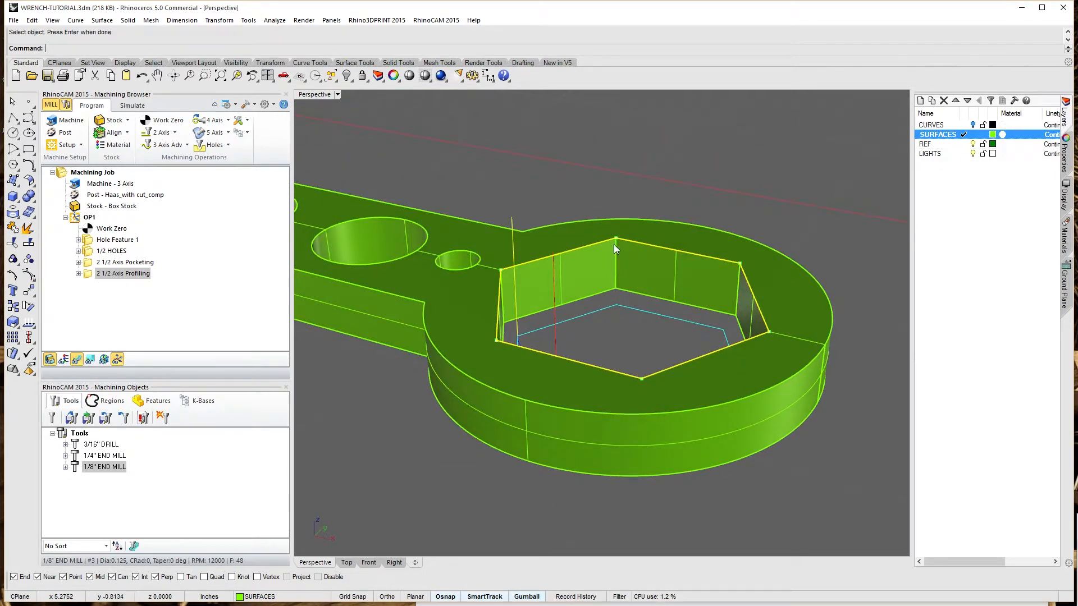
text(CrvSeam)
key(Return)
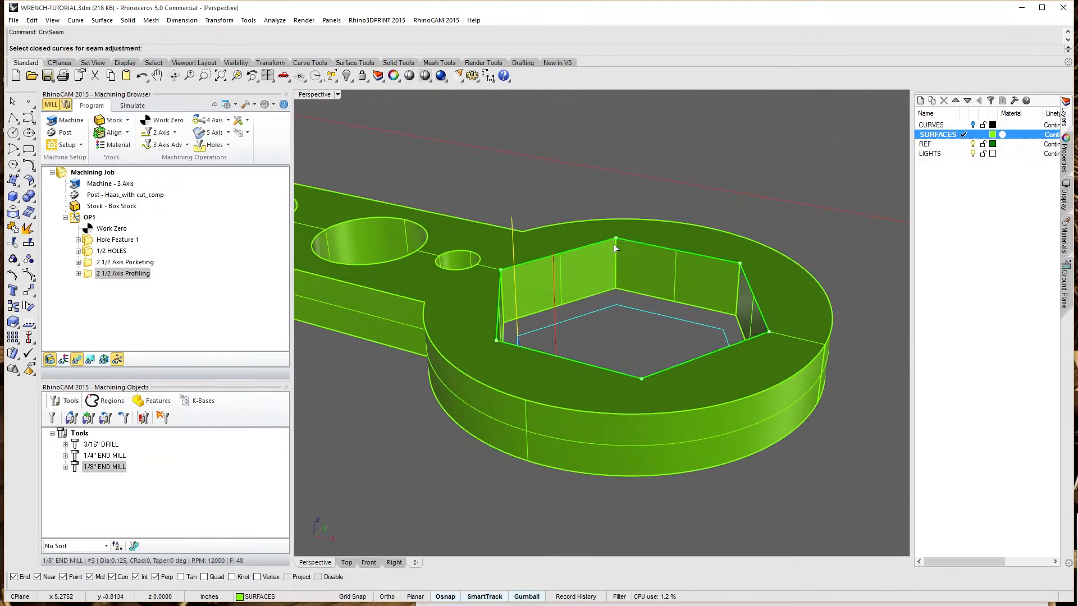
key(Escape)
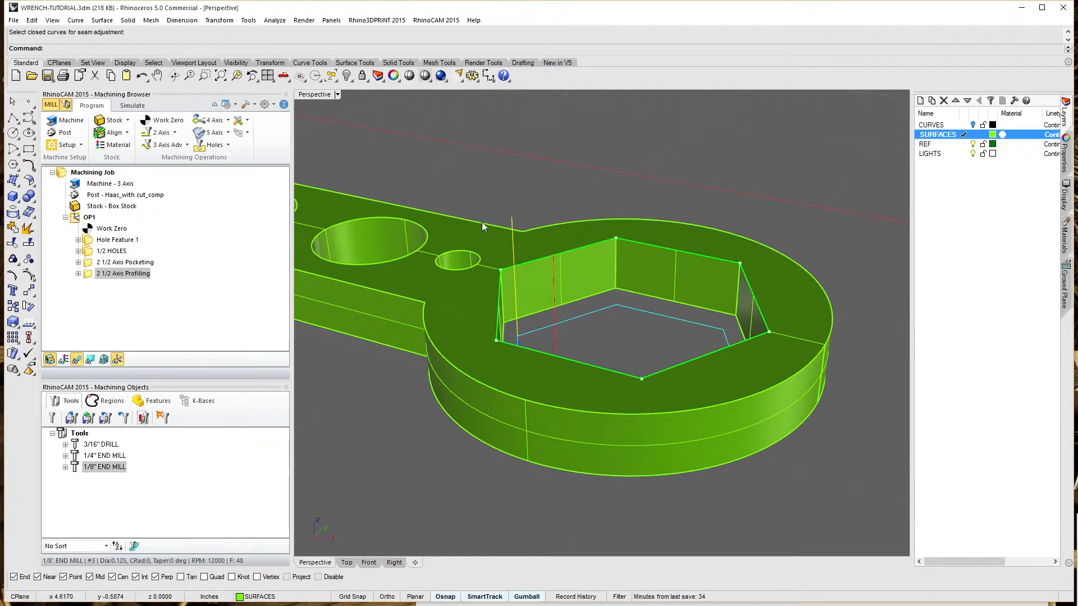
Step: Duplicate the six upper edges of the hexagonal opening as curves on the REF layer
right_drag(502, 378, 464, 482)
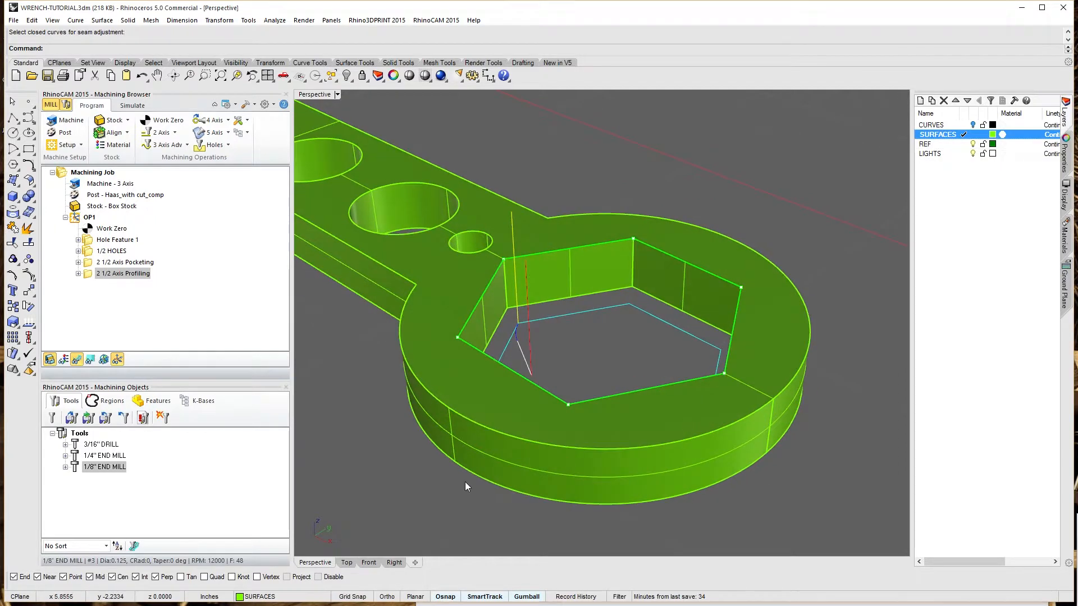
text(DupEdge)
key(Return)
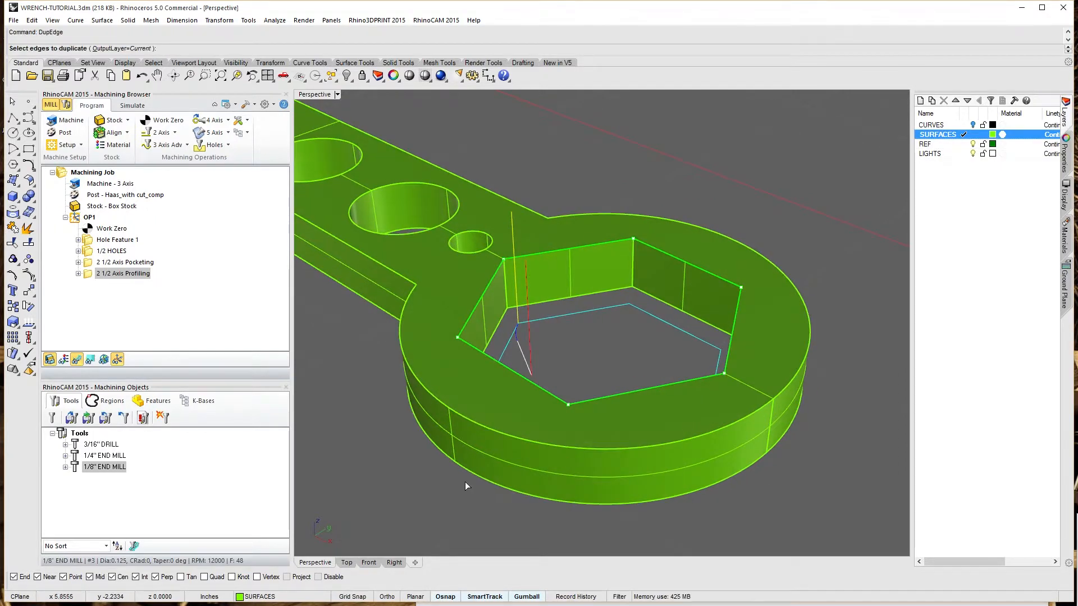
click(485, 291)
click(587, 250)
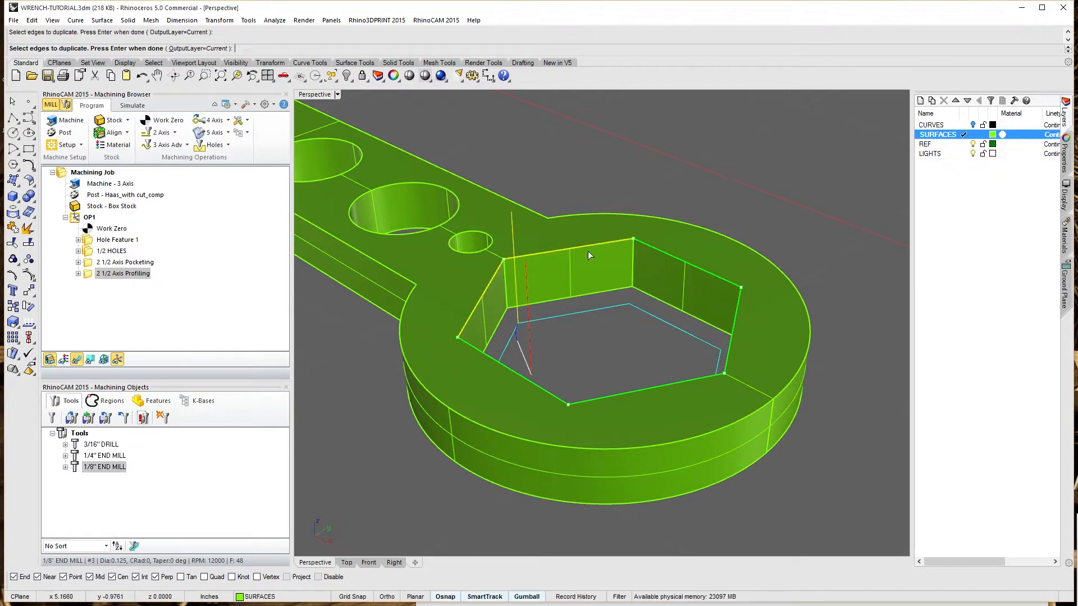
click(660, 252)
click(735, 329)
click(651, 388)
click(506, 366)
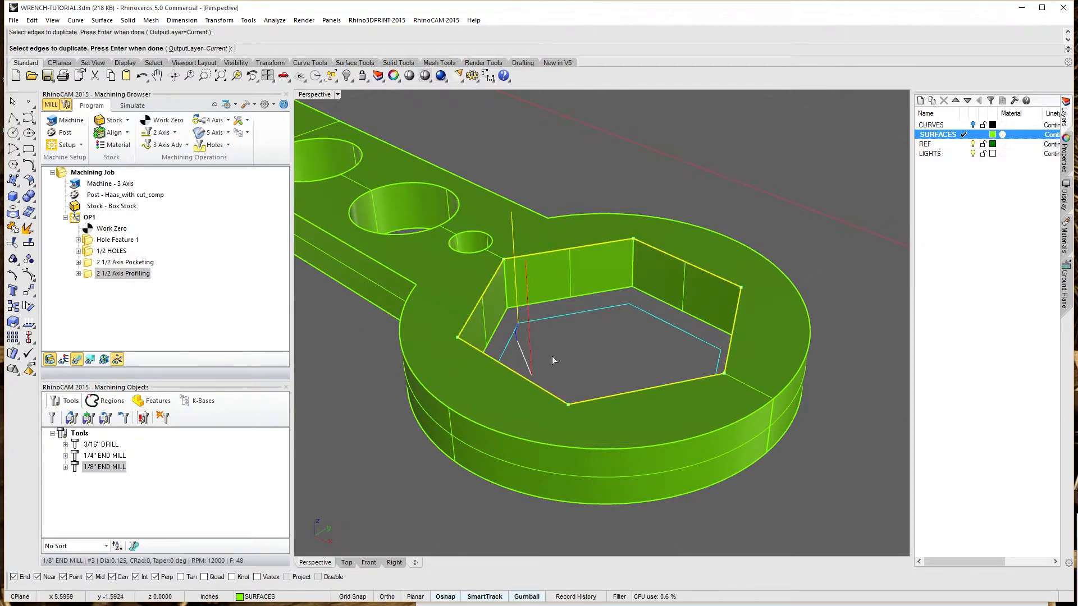
mouse_move(556, 396)
right_down()
mouse_move(567, 398)
mouse_move(548, 405)
right_up()
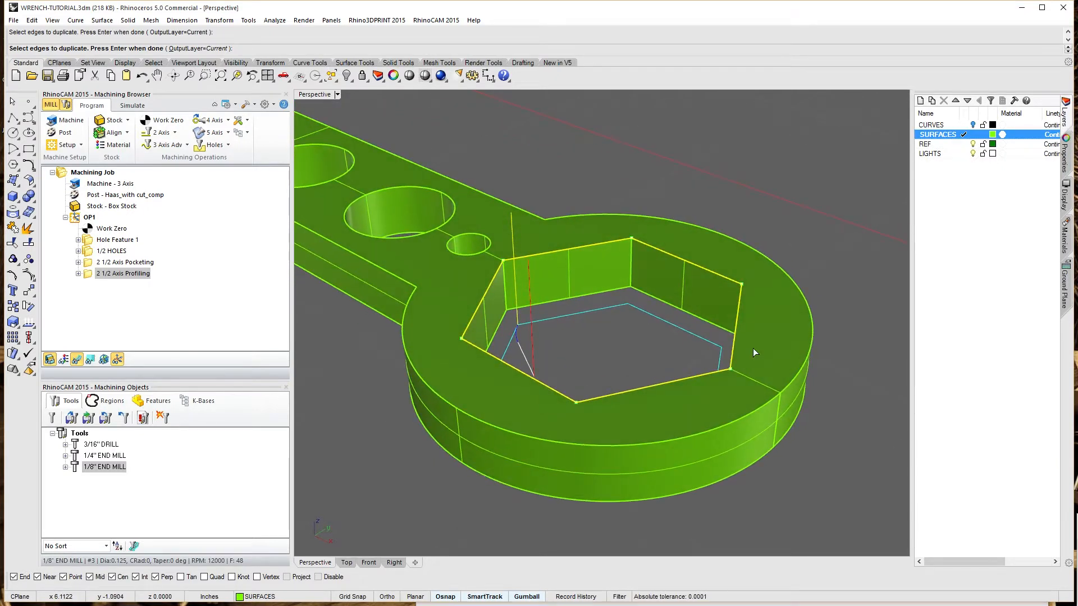
double_click(946, 144)
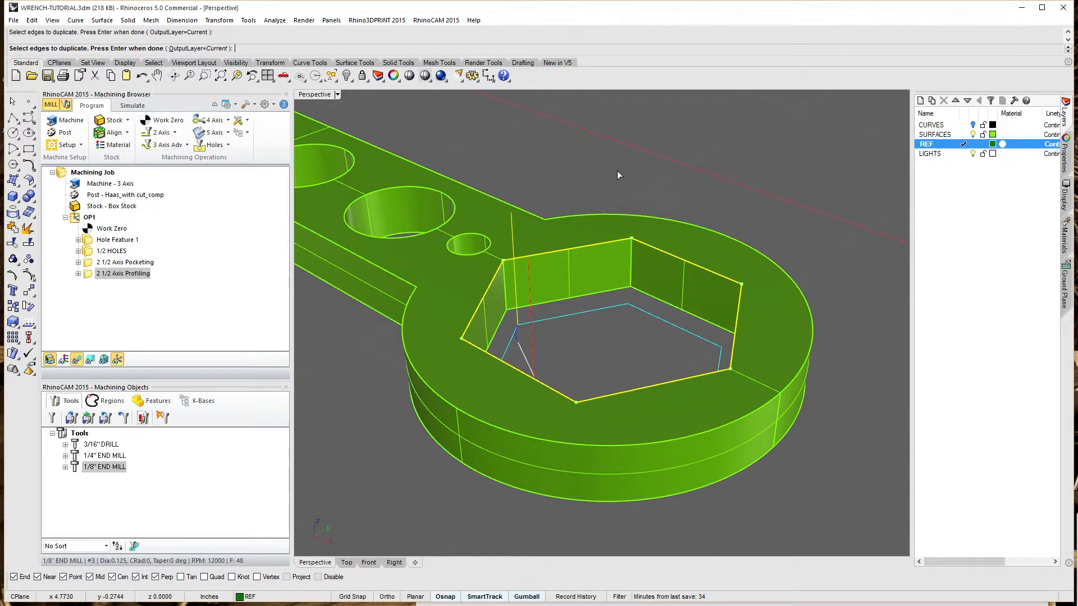
key(Return)
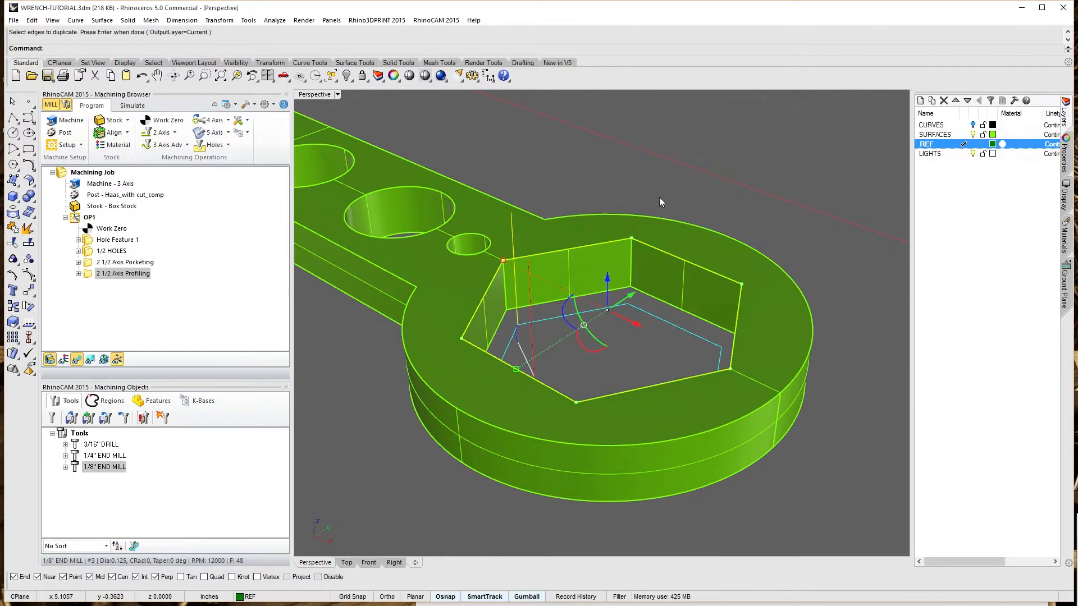
Step: Join the six duplicated edge curves into one closed curve and hide the SURFACES layer
key(Return)
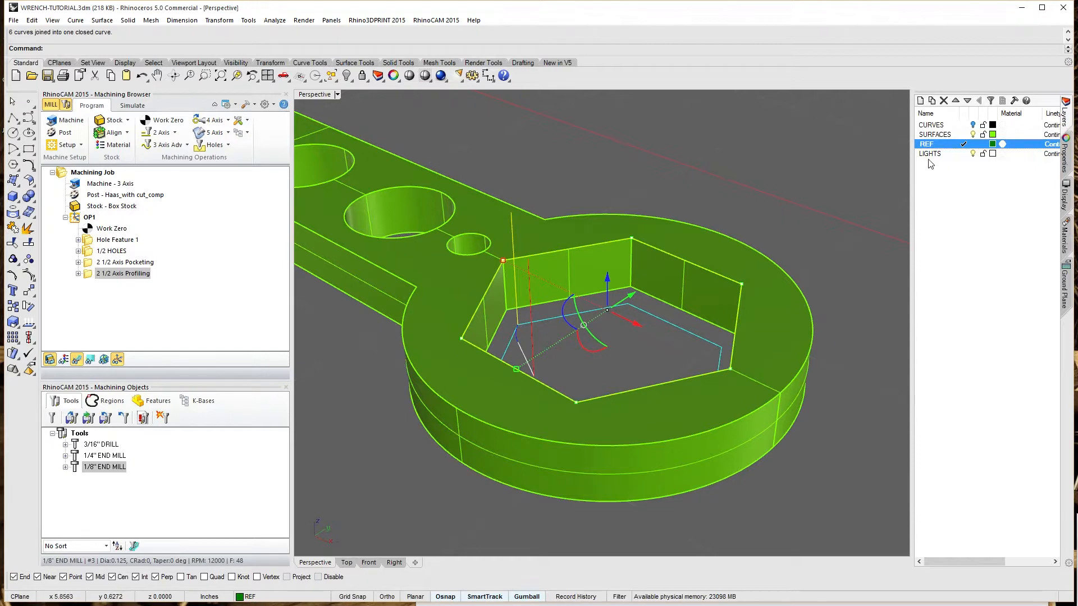
click(972, 135)
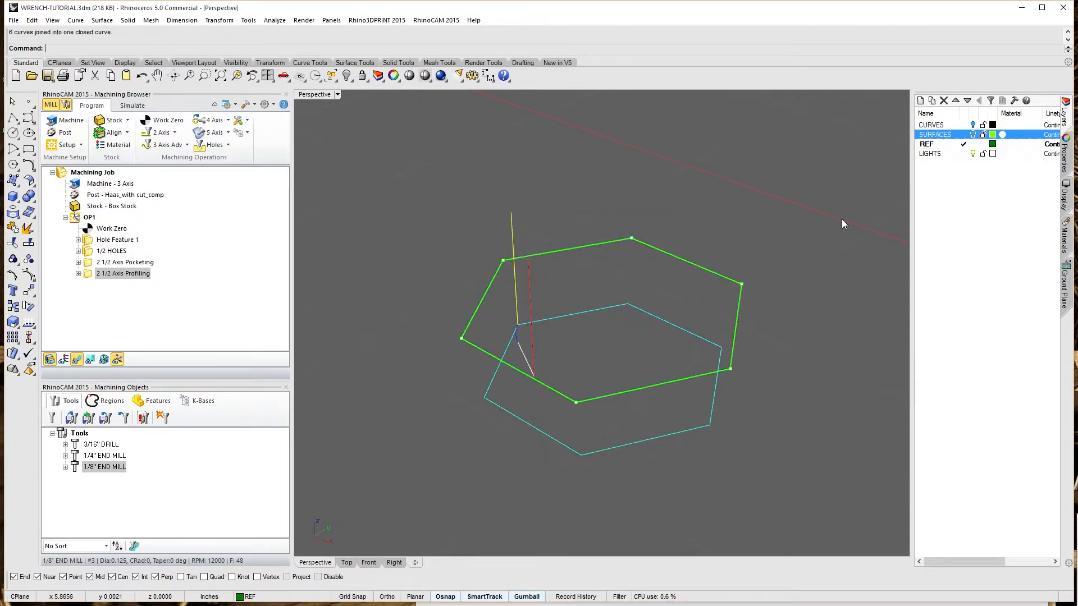
Step: Select the 2 1/2 Axis Profiling operation and turn the SURFACES layer back on
click(89, 217)
click(89, 275)
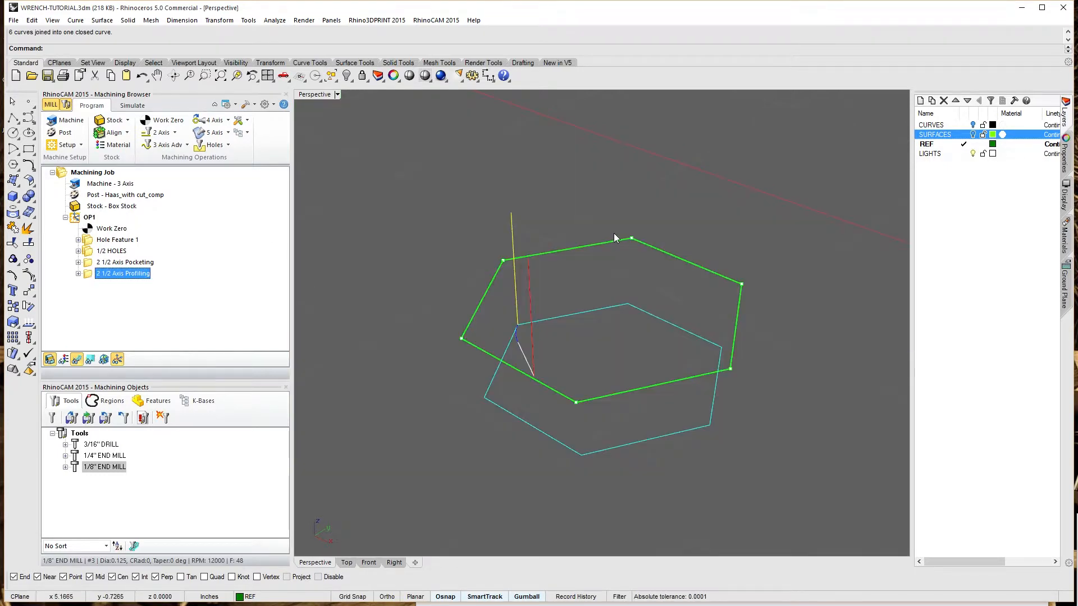
click(972, 135)
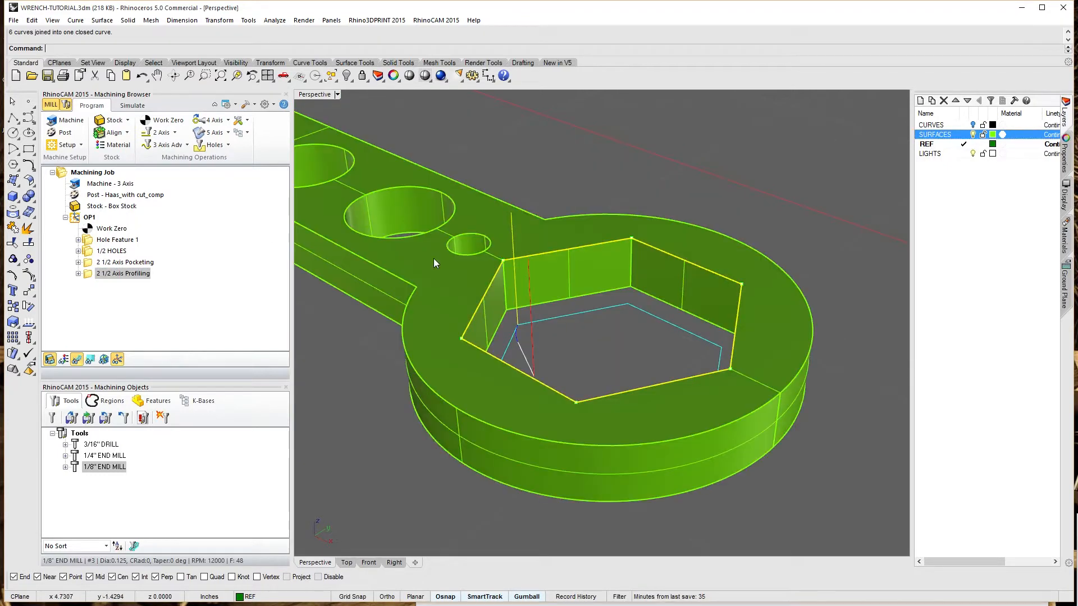
Step: Replace the profiling operation's drive region with the joined hexagon curve, regenerate the toolpath and check its entry point at the corner
double_click(89, 275)
click(95, 306)
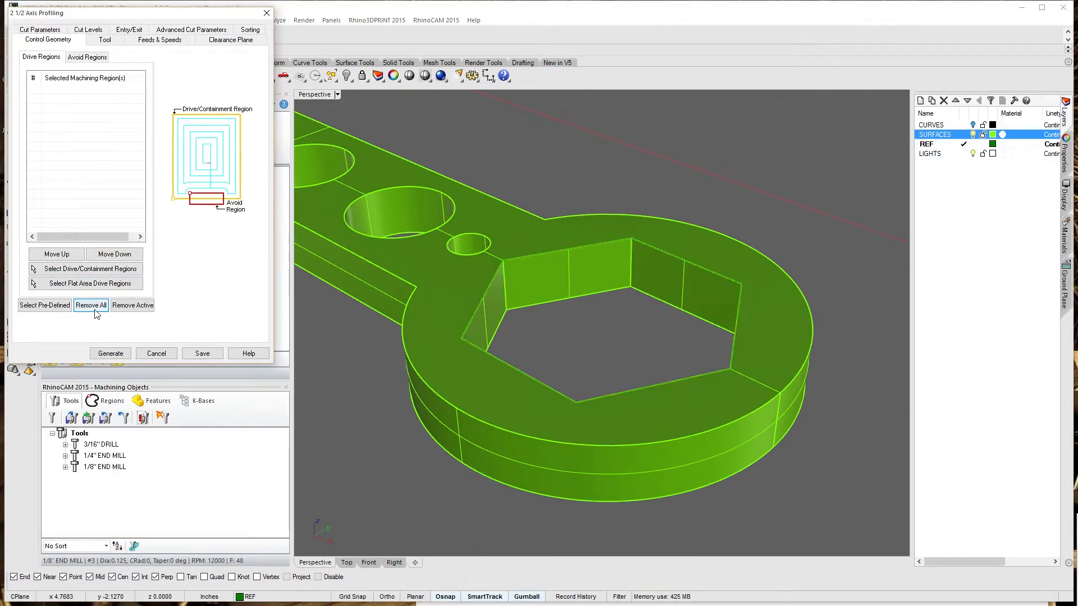
click(90, 269)
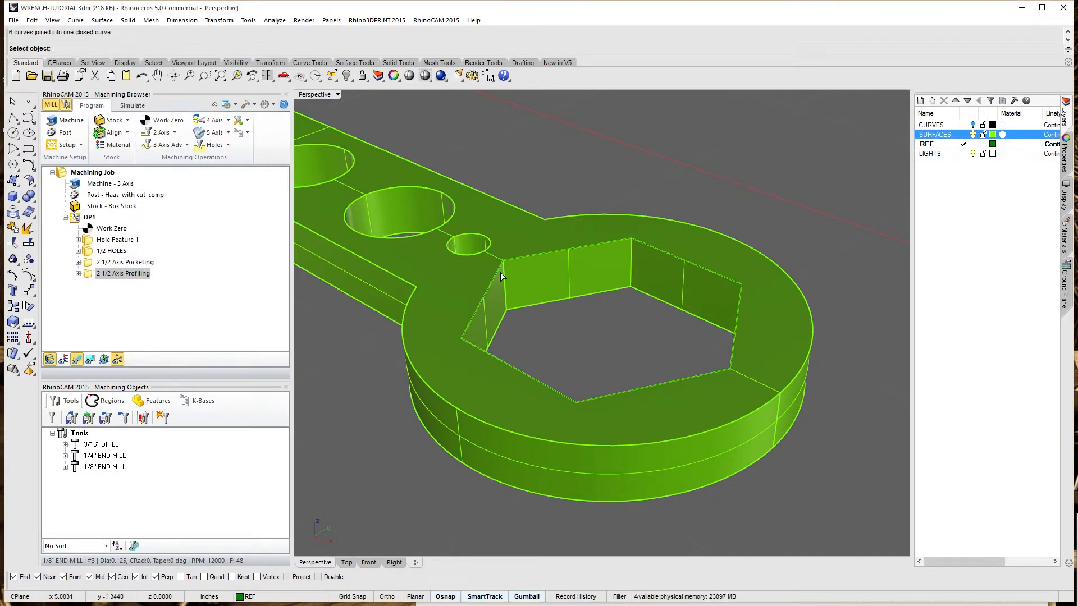
click(519, 258)
click(552, 289)
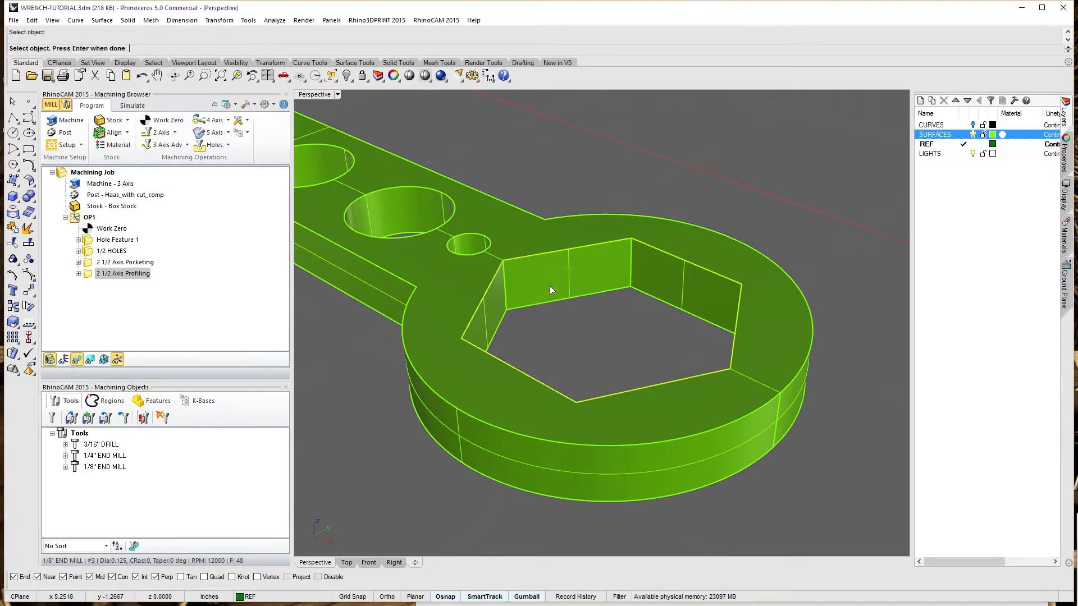
key(Return)
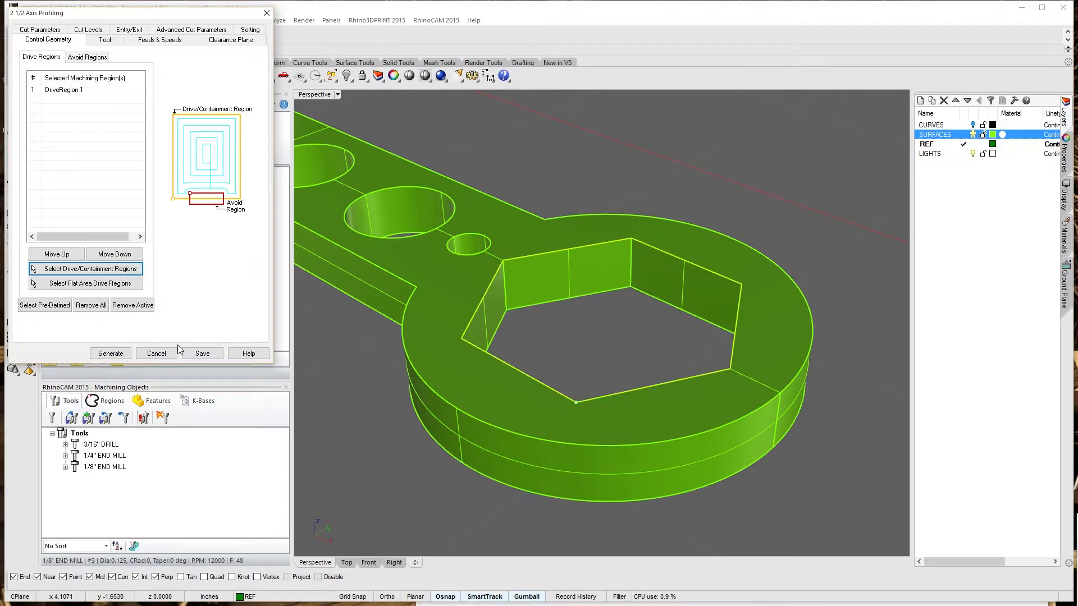
click(117, 357)
right_drag(651, 393, 660, 445)
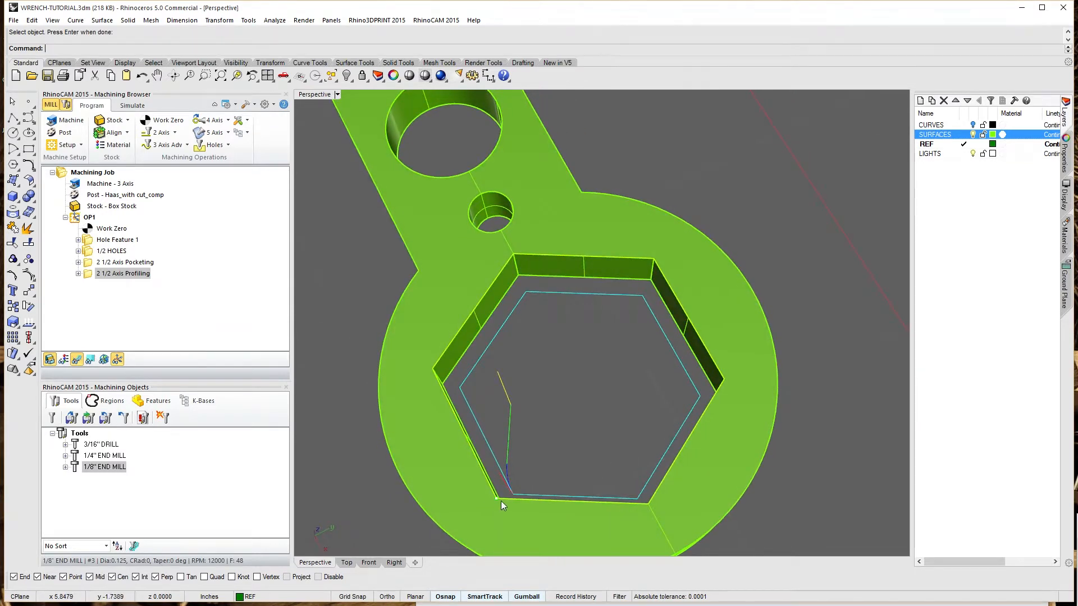
right_drag(494, 504, 418, 493)
right_drag(403, 287, 625, 287)
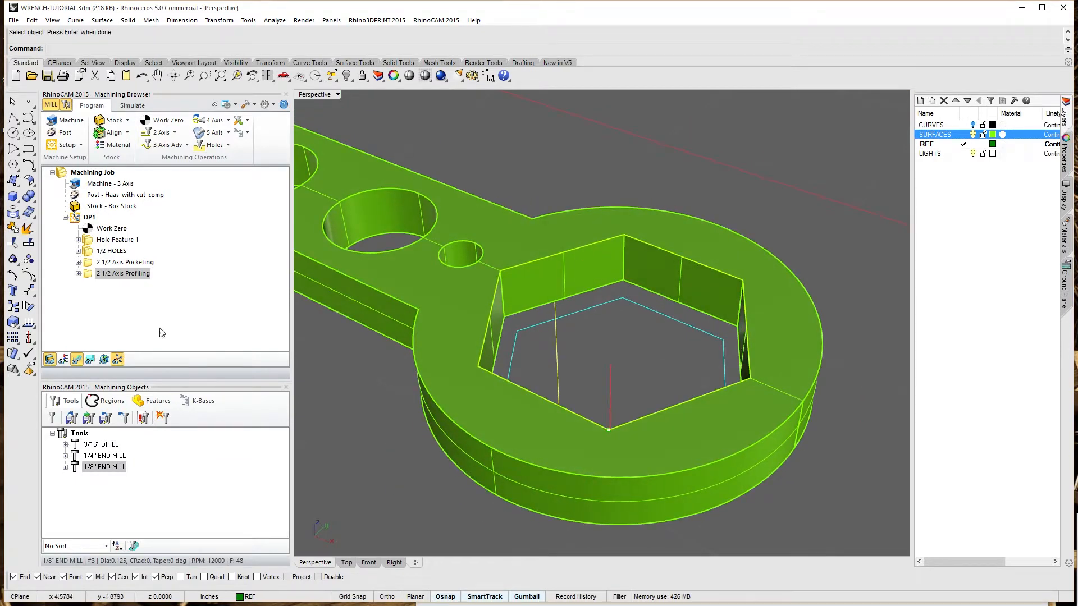
Step: Use CrvSeam to move the hexagon curve's seam point from the corner to about the middle of an adjacent straight side
click(88, 273)
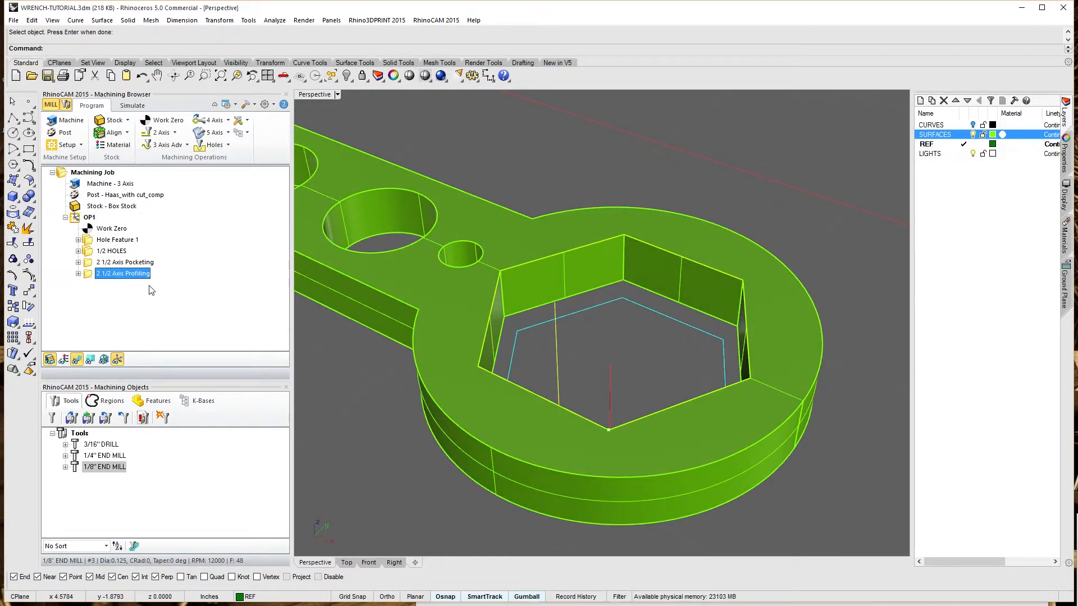
text(Crv)
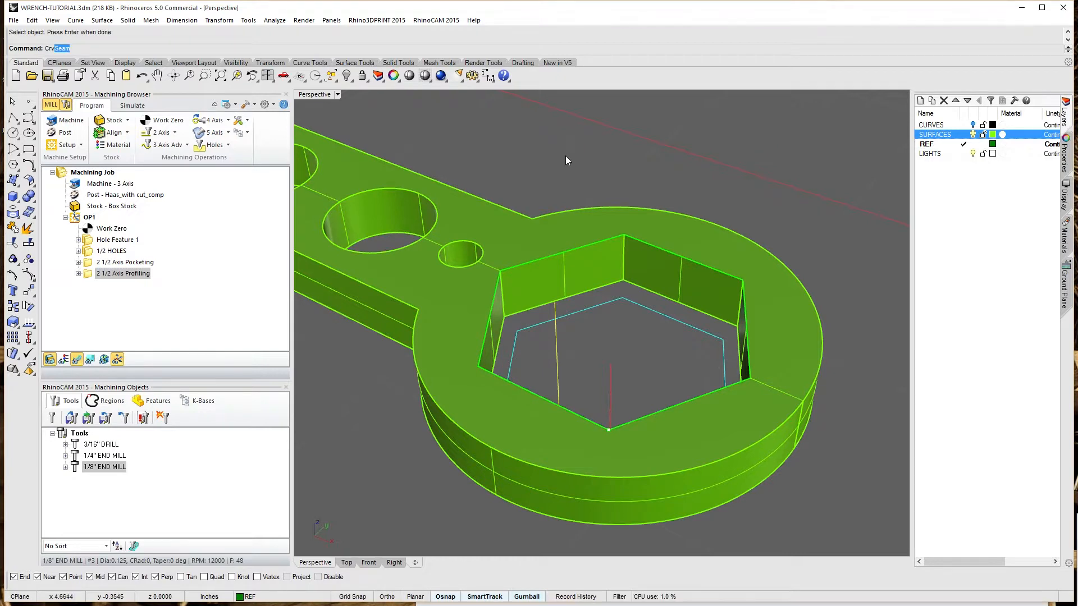
key(Return)
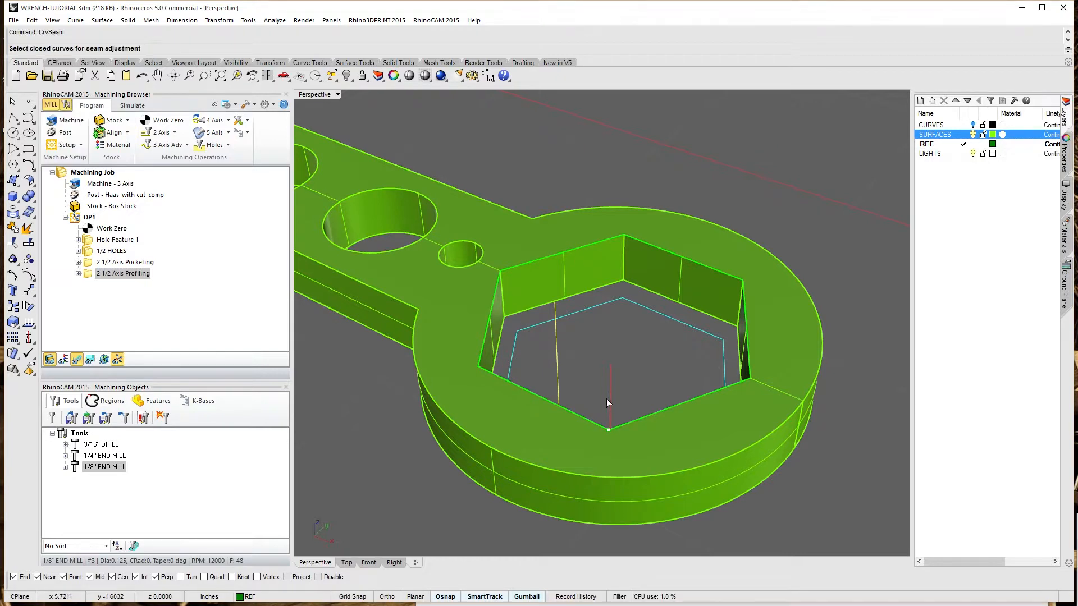
click(595, 429)
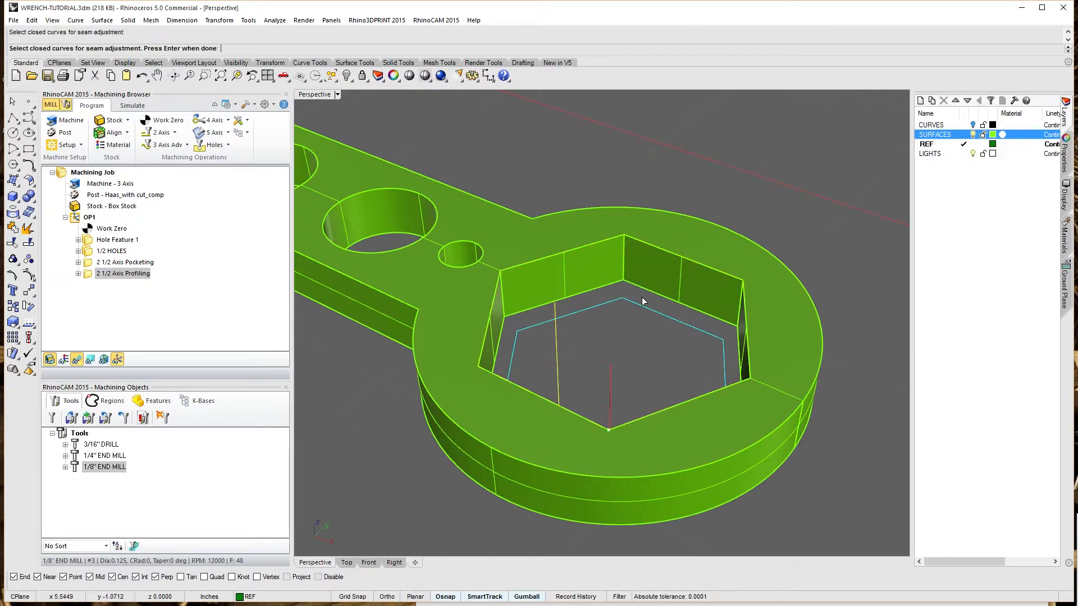
key(Return)
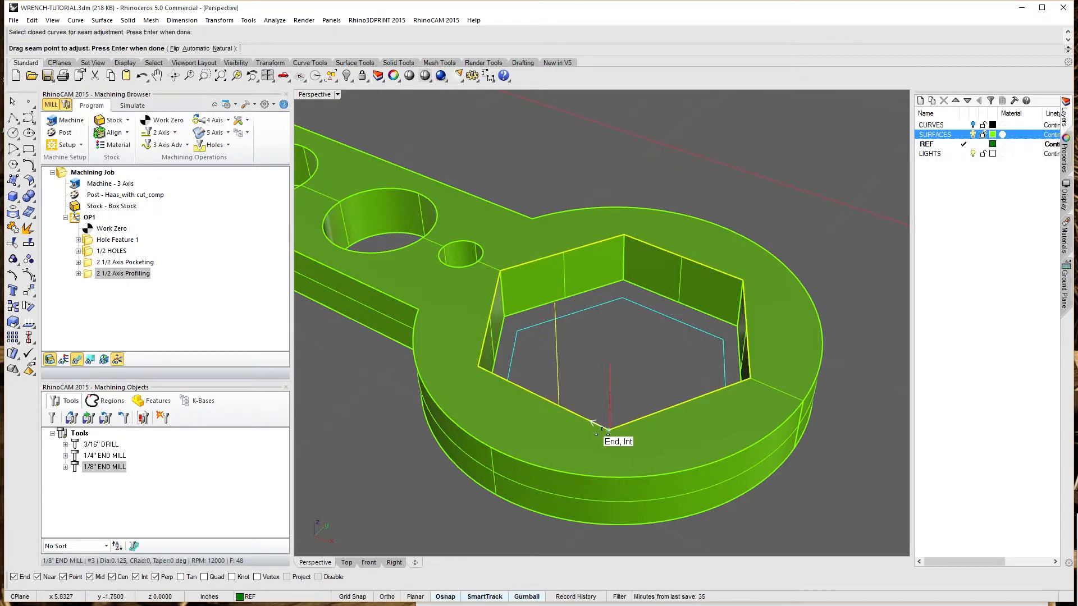
scroll(604, 432, up, 5)
scroll(604, 432, down, 5)
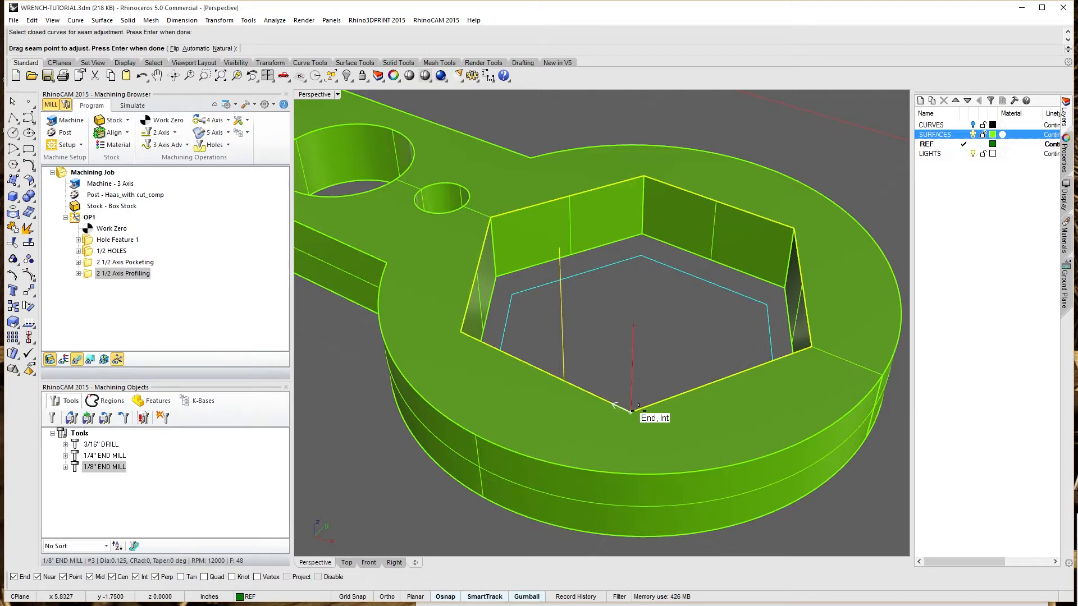
drag(628, 408, 541, 371)
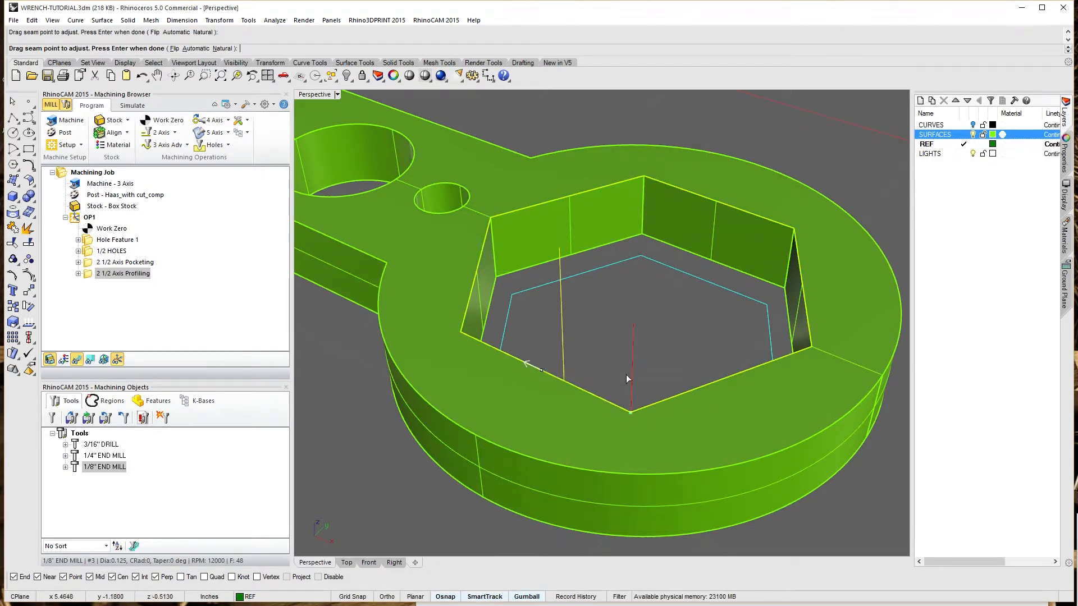
key(Return)
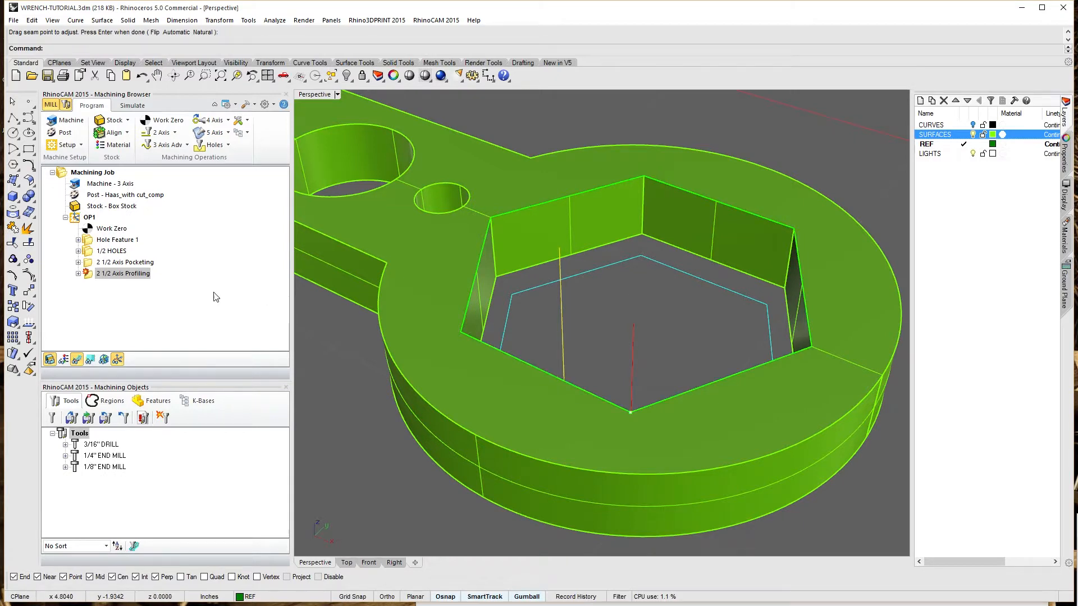
Step: Regenerate the 2 1/2 Axis Profiling toolpath and inspect its entry and exit moves inside the hexagon
right_click(92, 274)
click(108, 285)
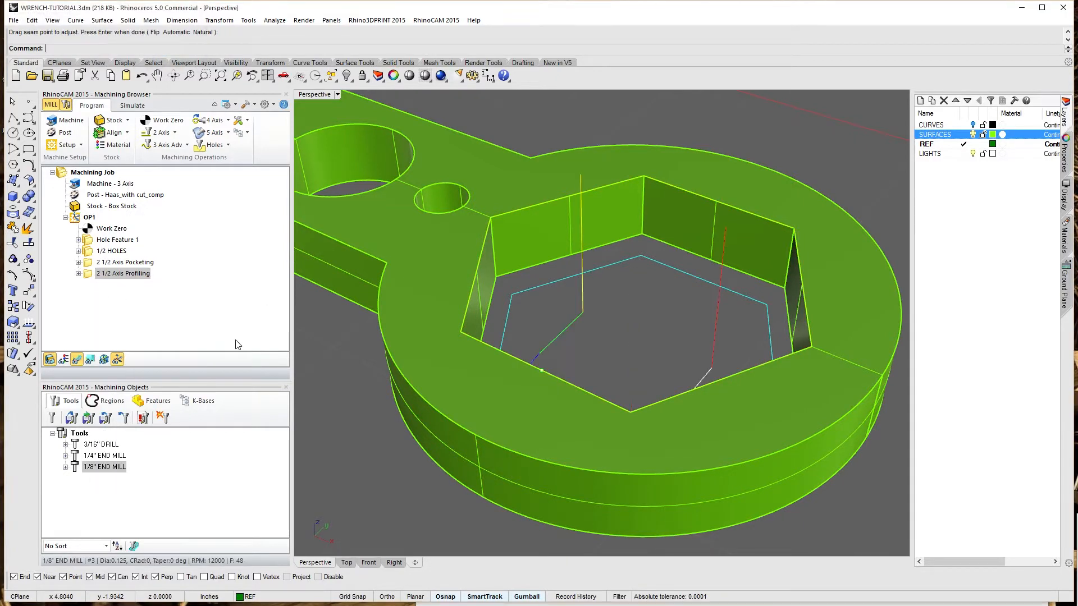
right_drag(539, 345, 432, 450)
right_drag(523, 414, 563, 346)
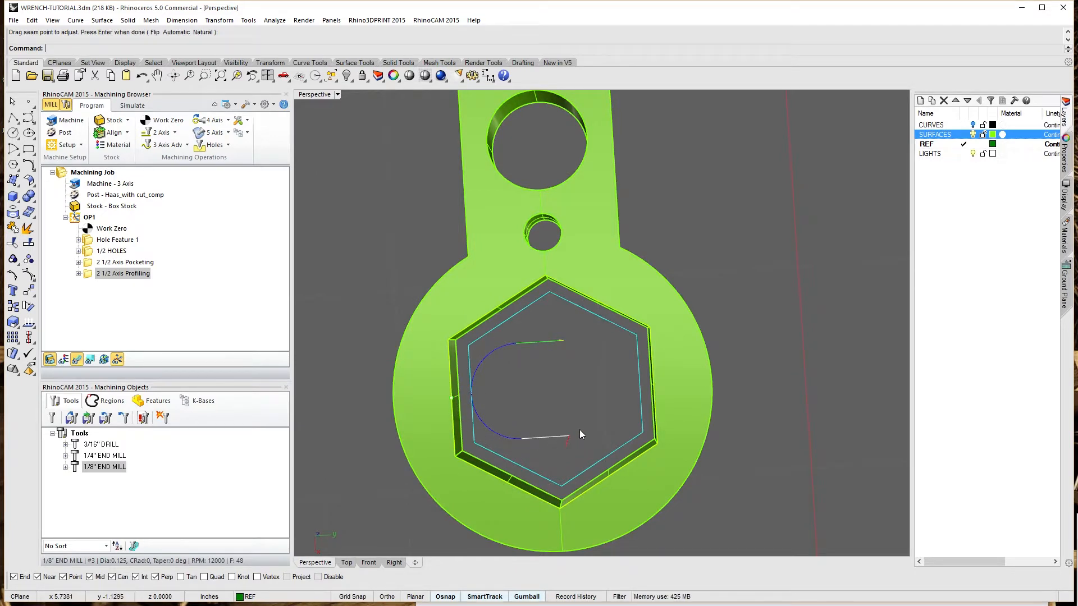
right_drag(580, 429, 595, 385)
Step: Simulate the 2 1/2 Axis Profiling operation and inspect the cut around the hexagonal opening
click(133, 106)
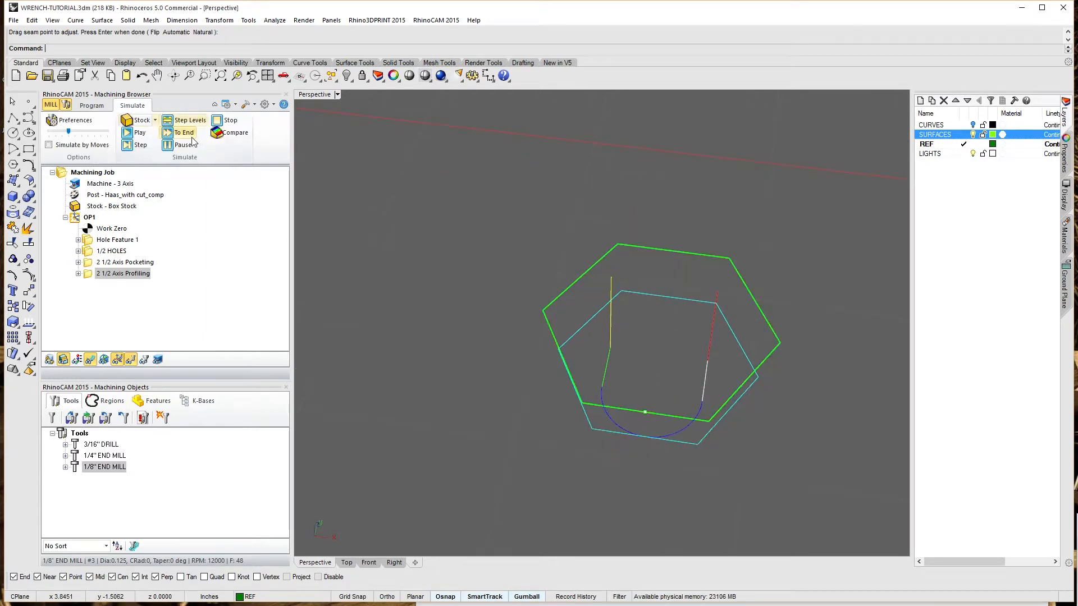
click(130, 134)
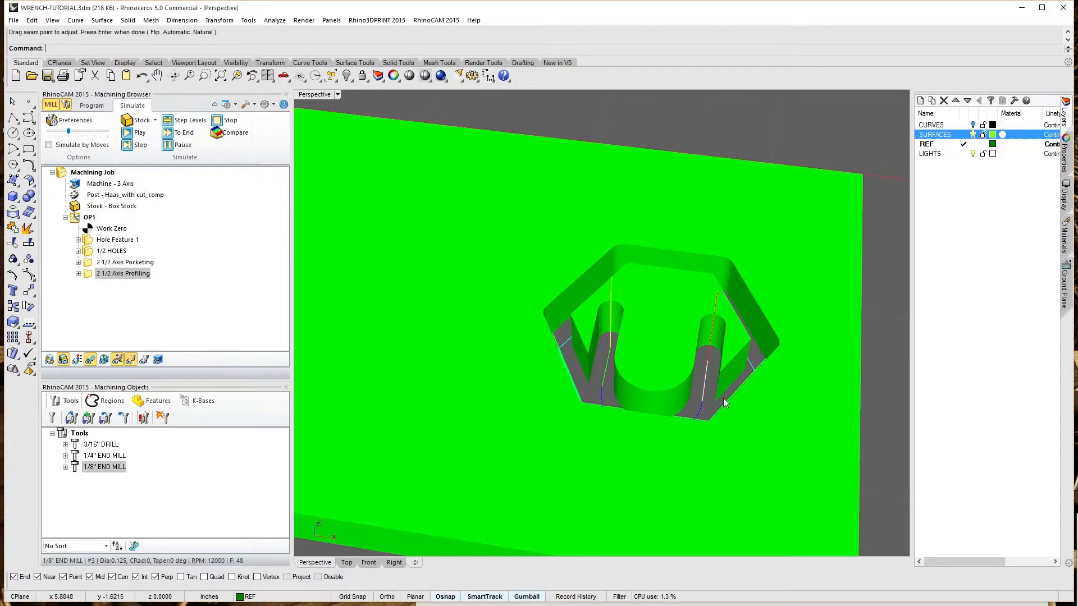
right_drag(740, 378, 754, 428)
Step: Simulate the 2 1/2 Axis Pocketing operation followed by 2 1/2 Axis Profiling, and inspect the machined stock
click(89, 263)
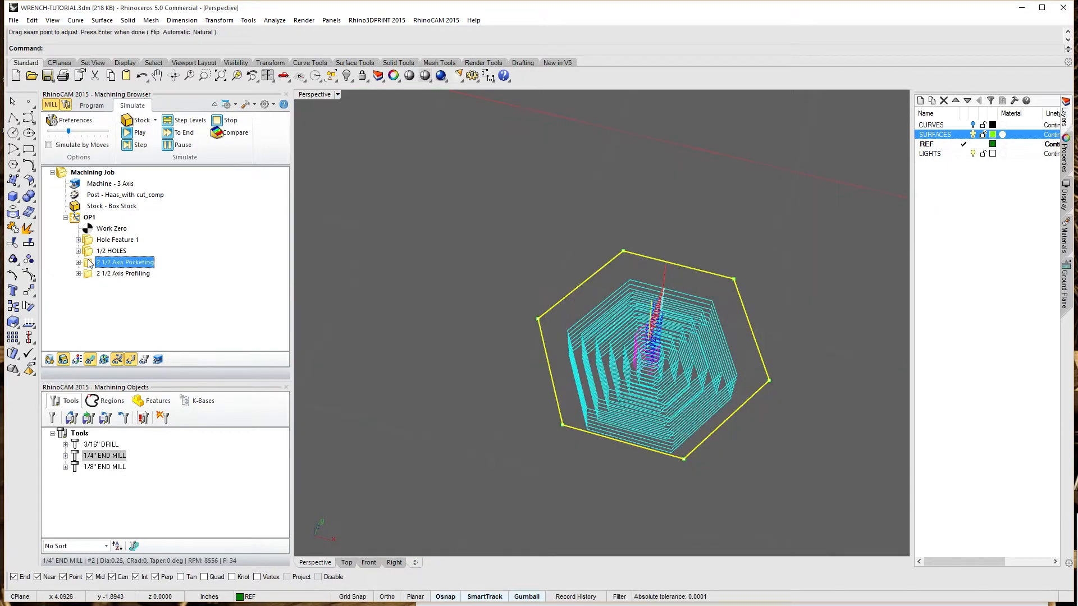
click(135, 133)
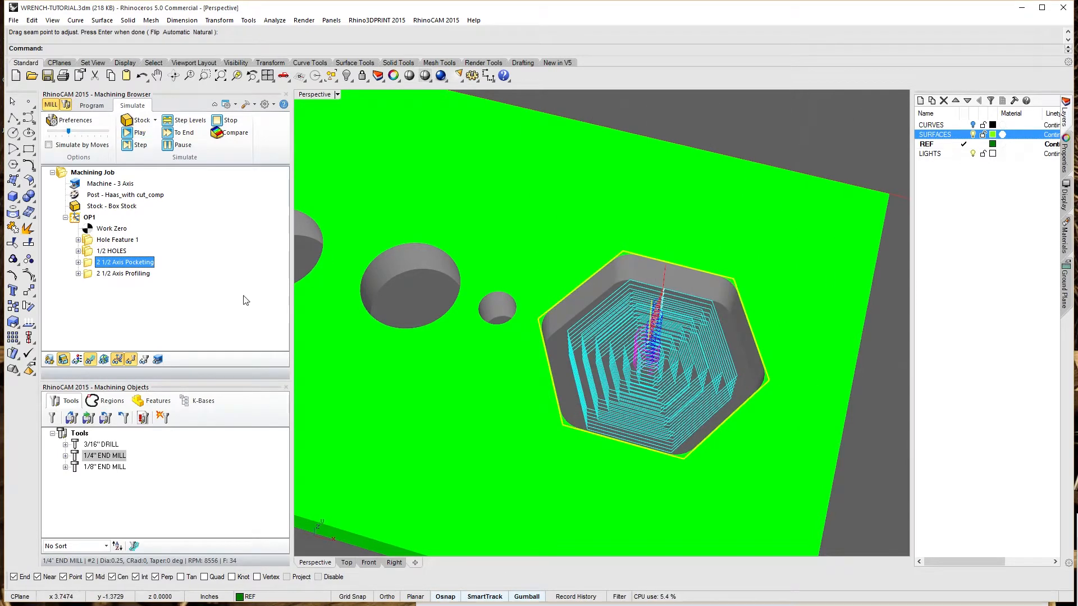
click(91, 274)
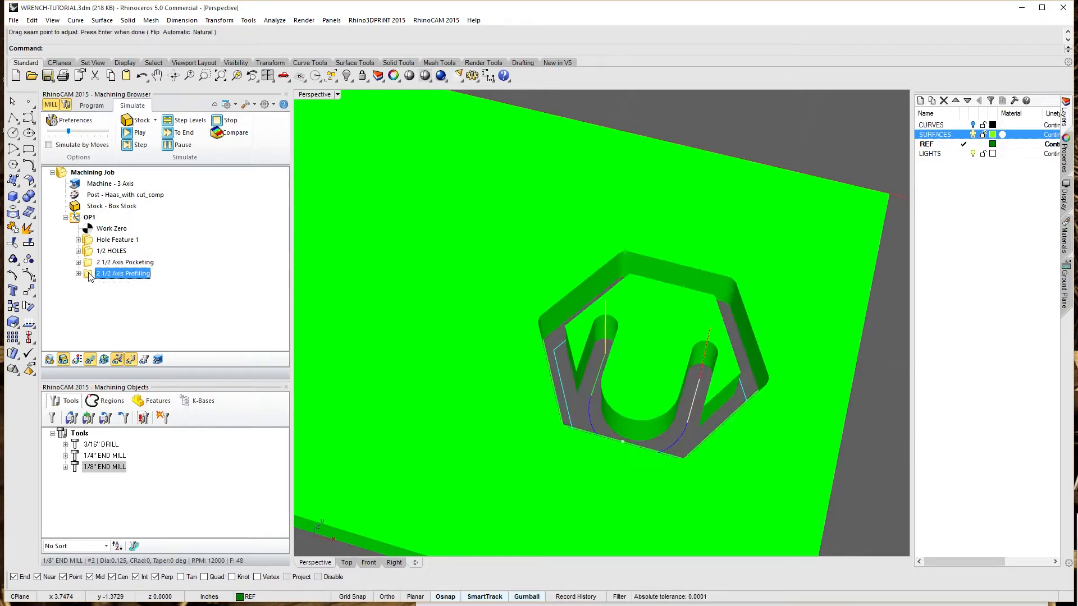
click(127, 132)
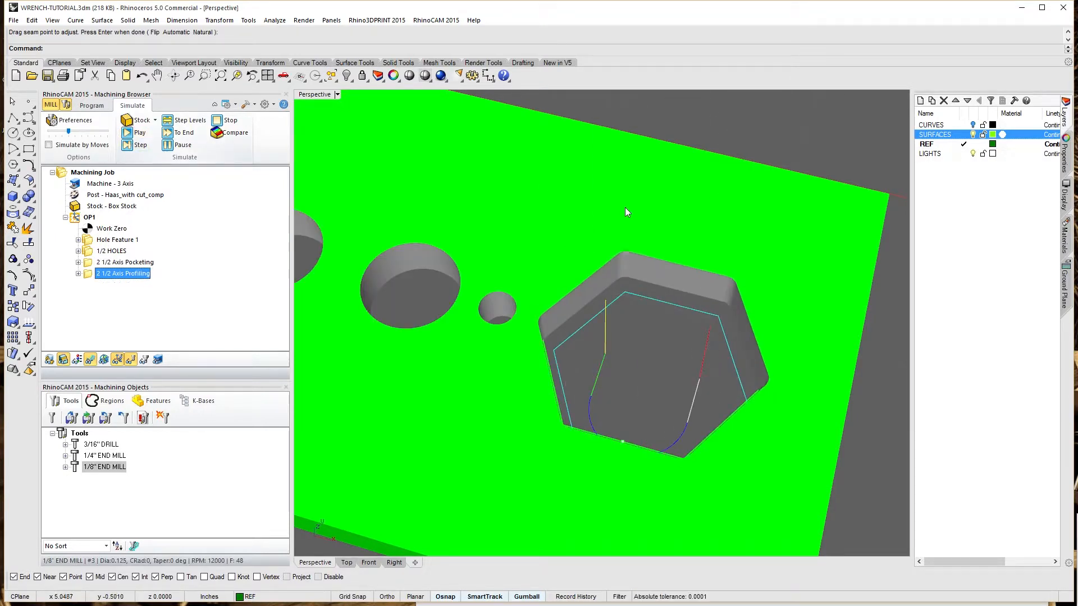
right_drag(624, 207, 766, 365)
scroll(669, 387, down, 6)
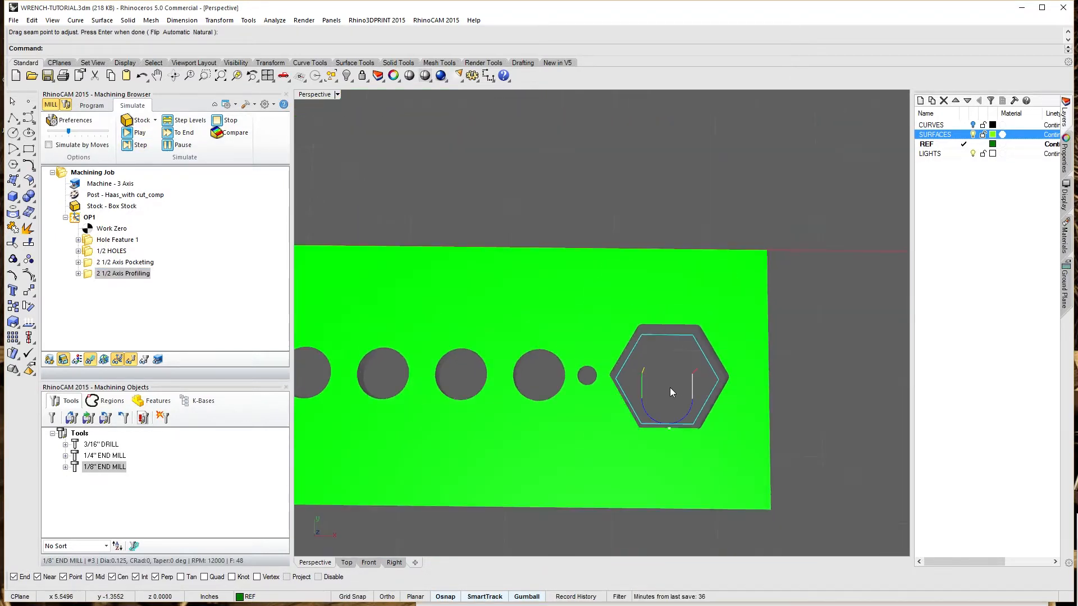
right_drag(669, 387, 638, 356)
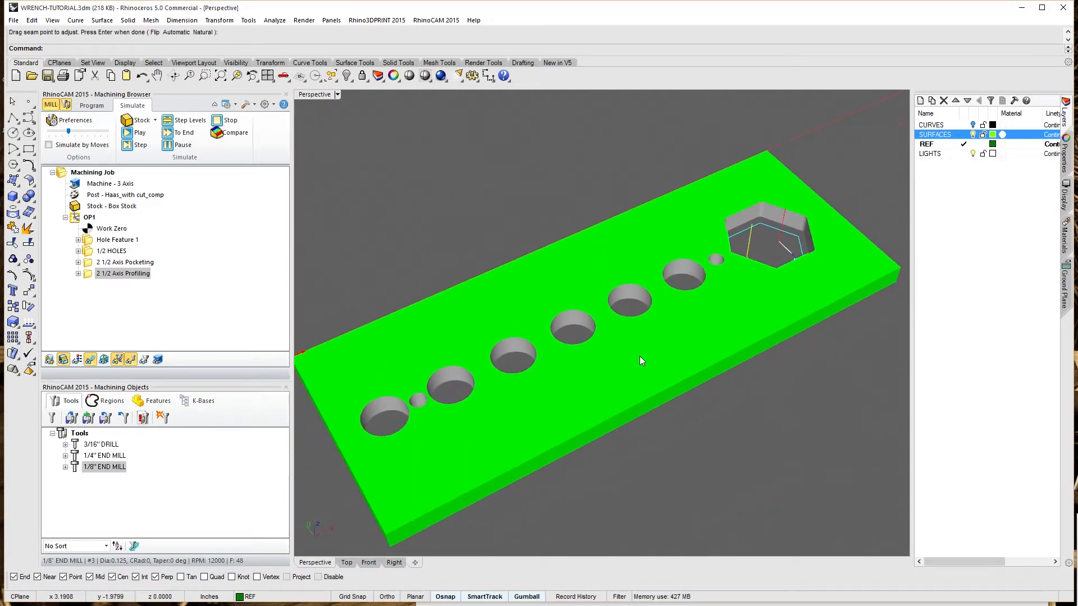
scroll(639, 355, down, 2)
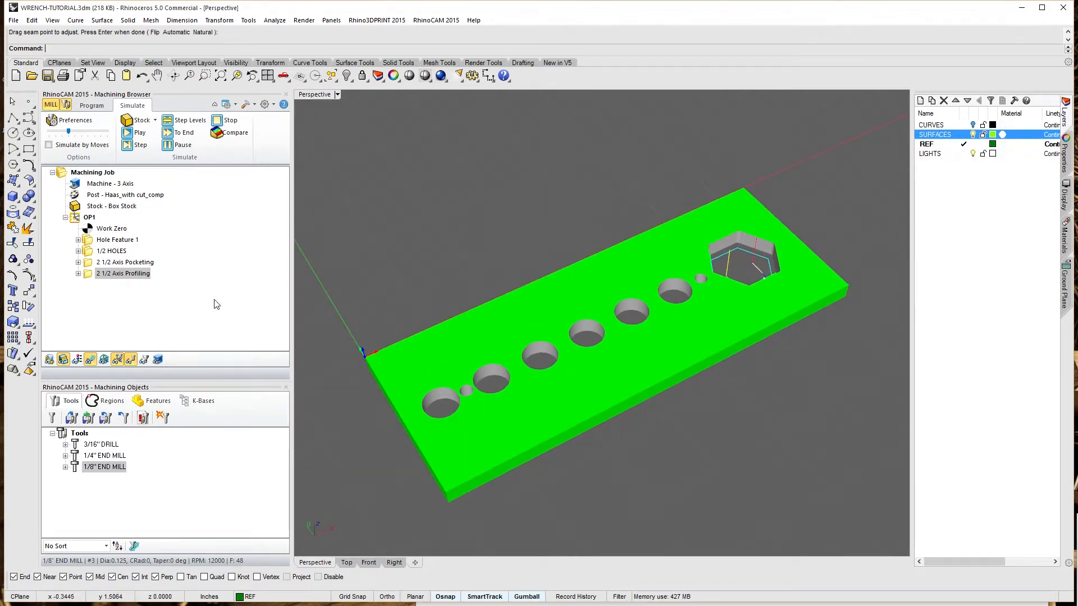
Step: Leave the simulation and return to programming the machining job with the whole wrench in view
click(93, 105)
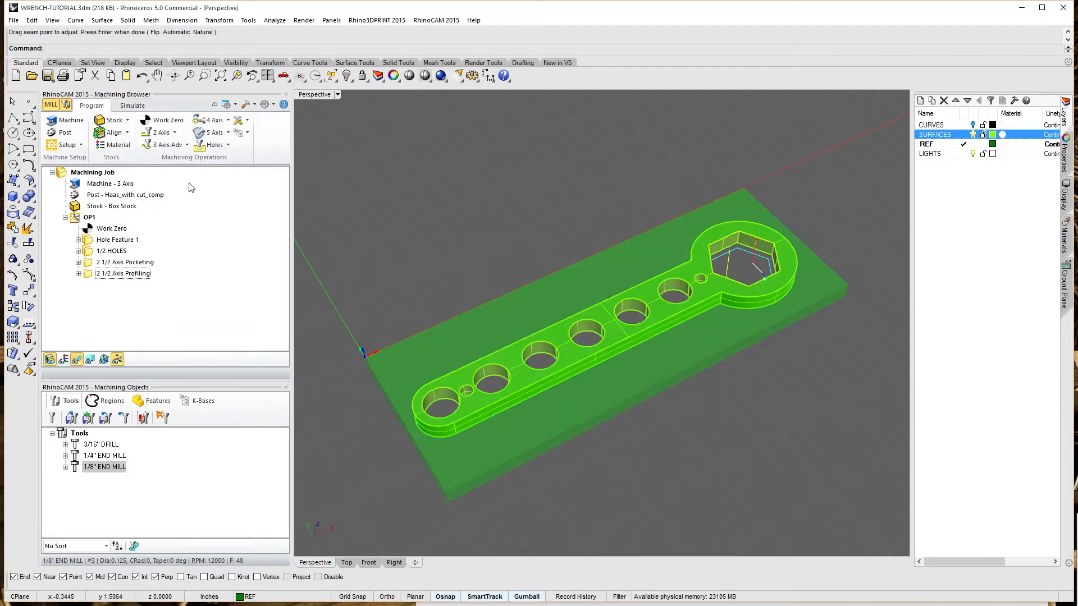
right_drag(736, 433, 682, 422)
scroll(744, 415, up, 2)
scroll(744, 416, down, 2)
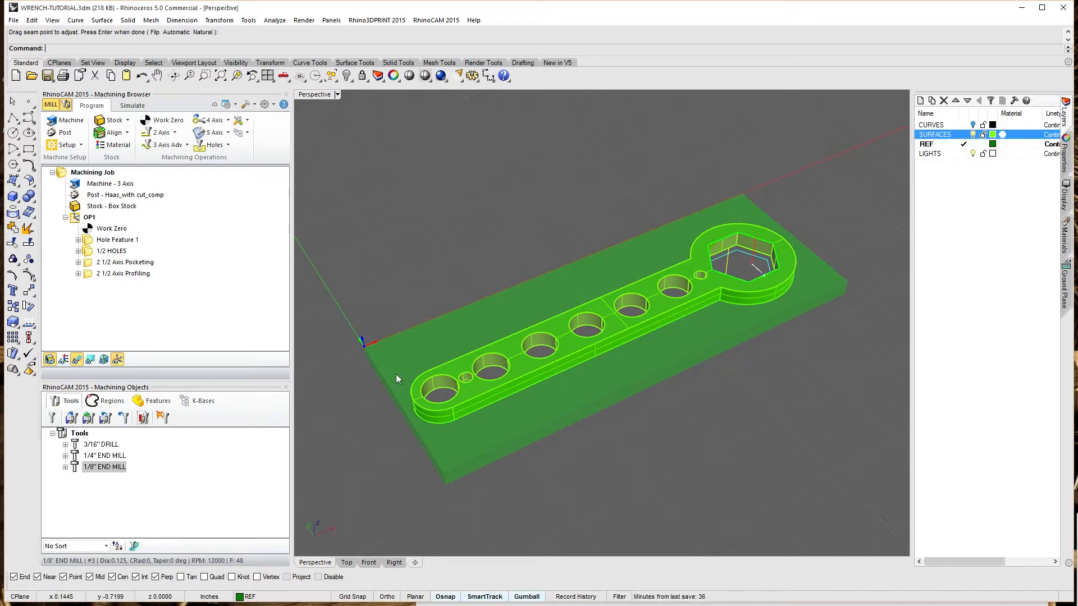
click(111, 317)
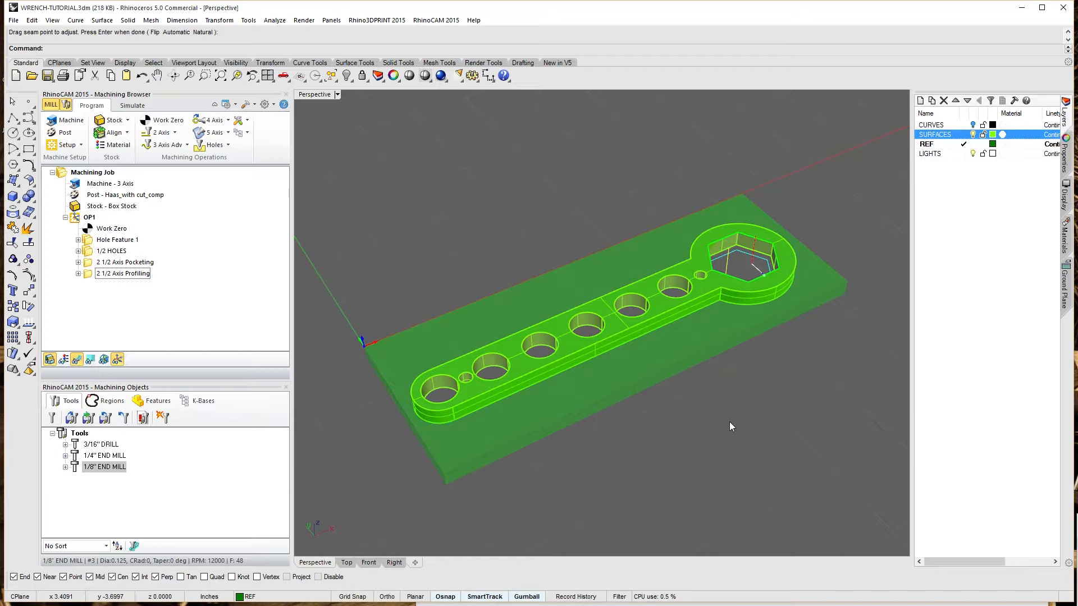
Step: Duplicate the five upper outer edges of the wrench with DupEdge and join them into one closed outline curve
text(DupEdge)
key(Return)
click(689, 303)
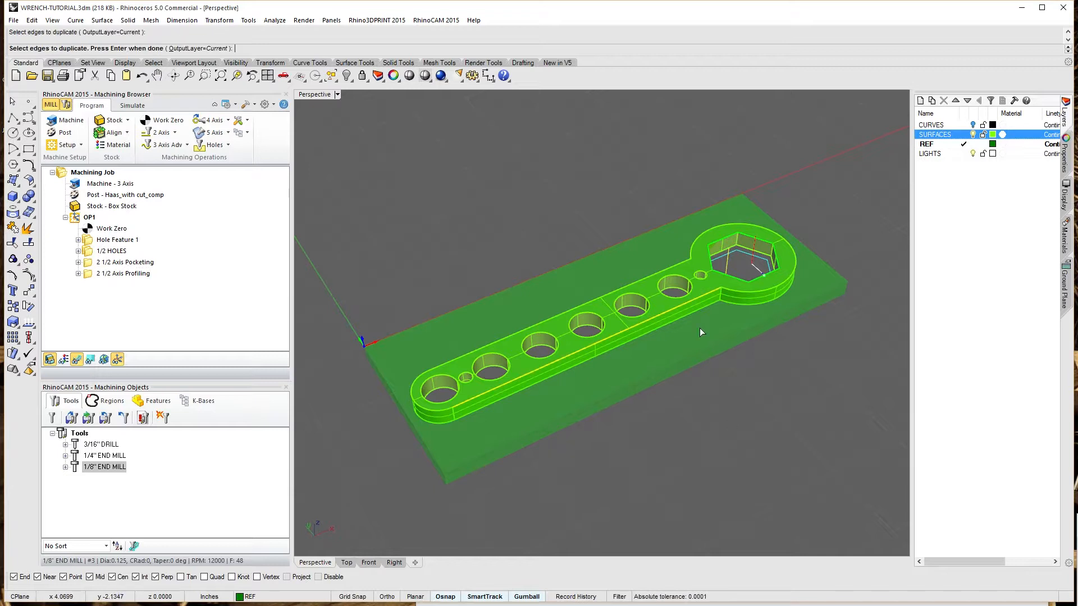
click(728, 289)
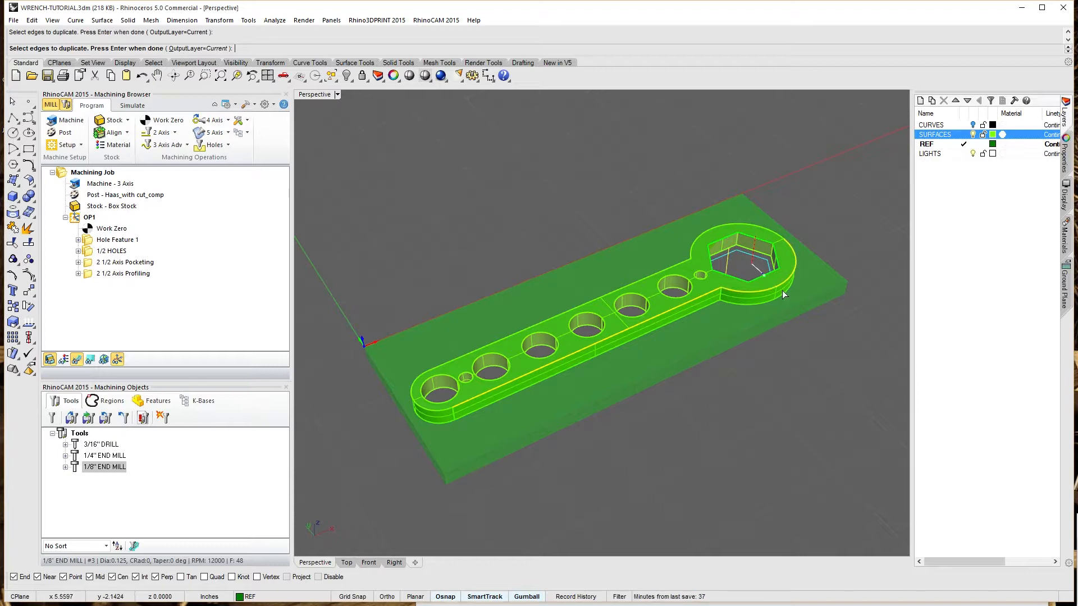
click(763, 226)
click(583, 305)
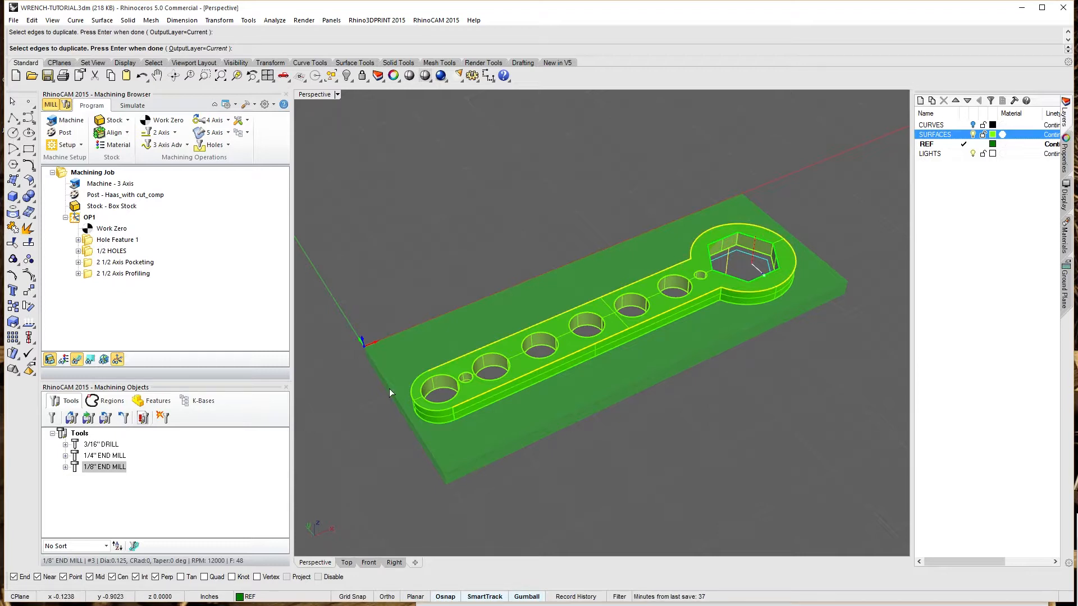
click(414, 396)
key(Return)
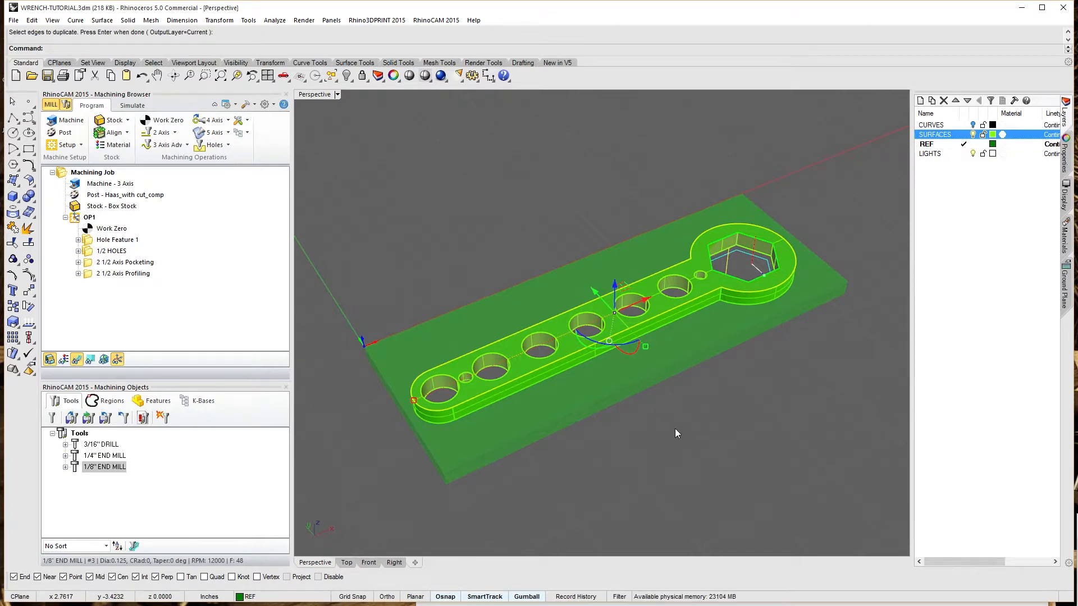
key(ctrl+j)
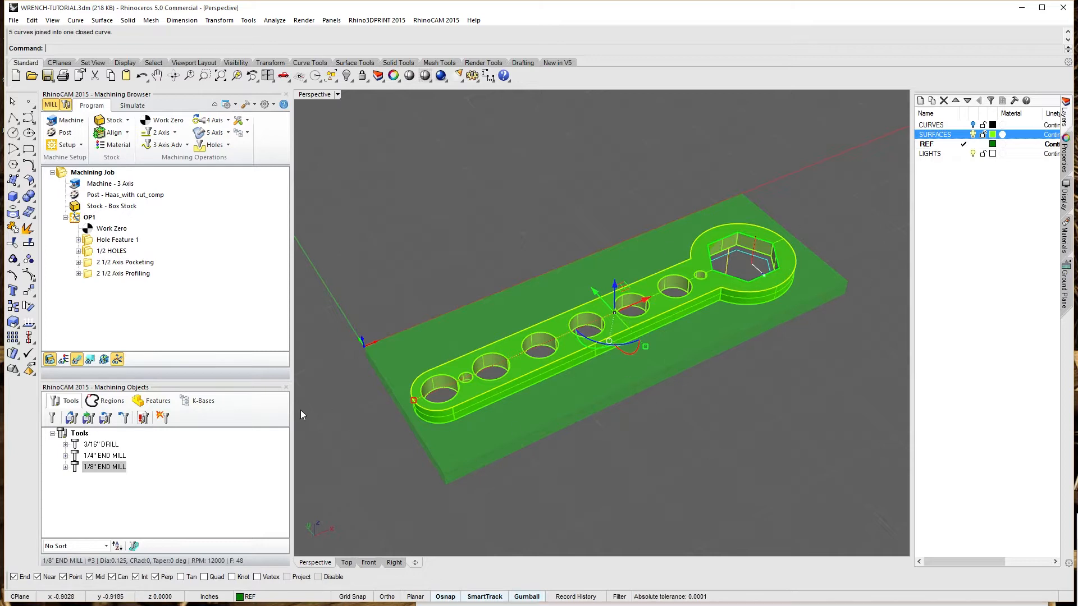
Step: Start a 2 1/2 Axis Profiling operation on the wrench outline with the 1/4" END MILL and the tool's own feeds and speeds
click(185, 320)
click(175, 132)
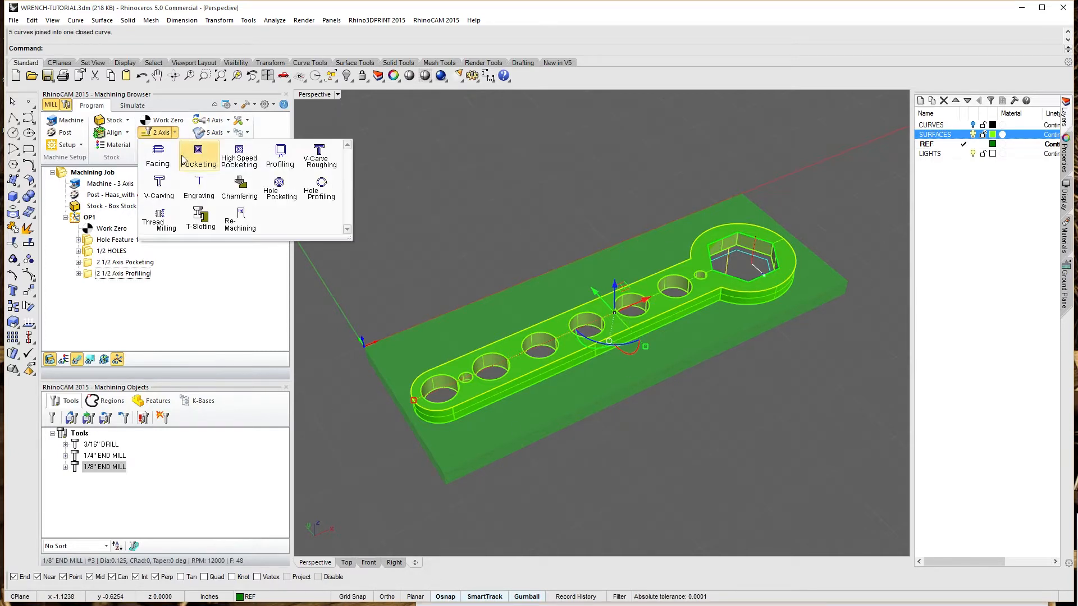
click(279, 157)
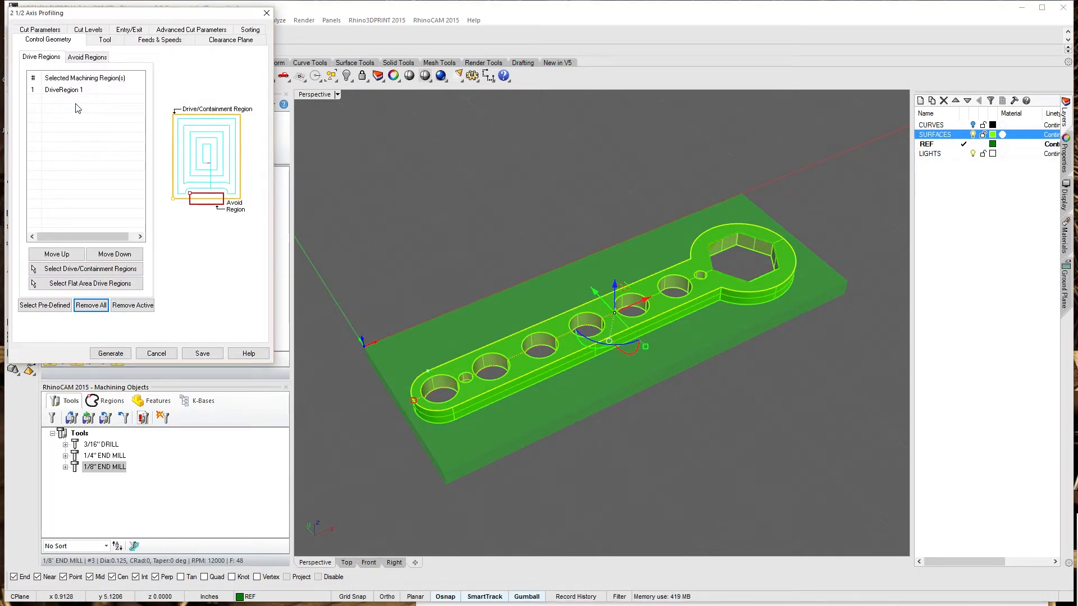
click(106, 39)
click(84, 73)
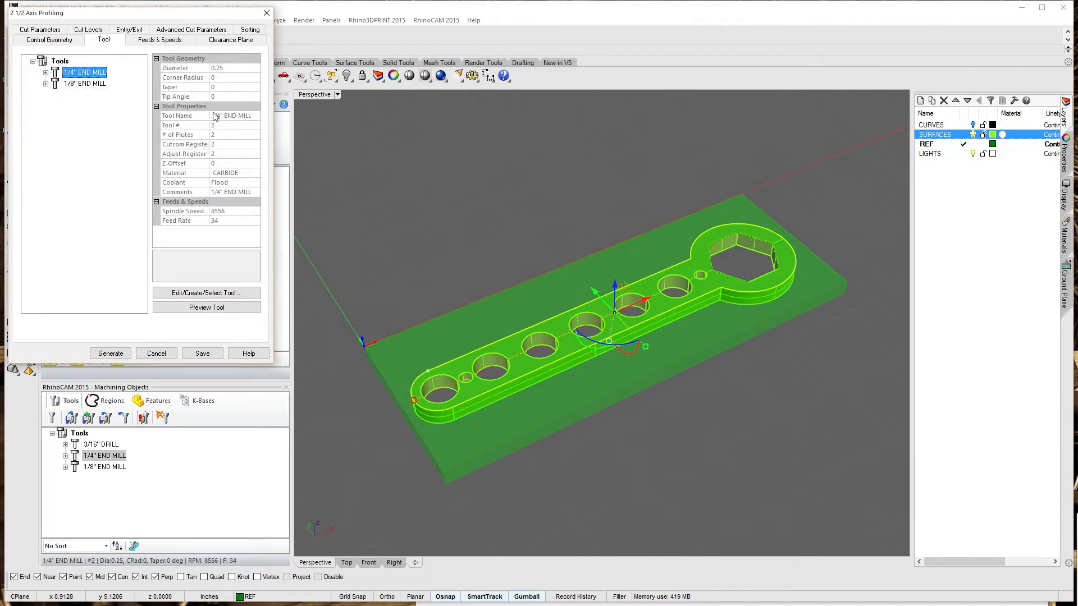
click(165, 40)
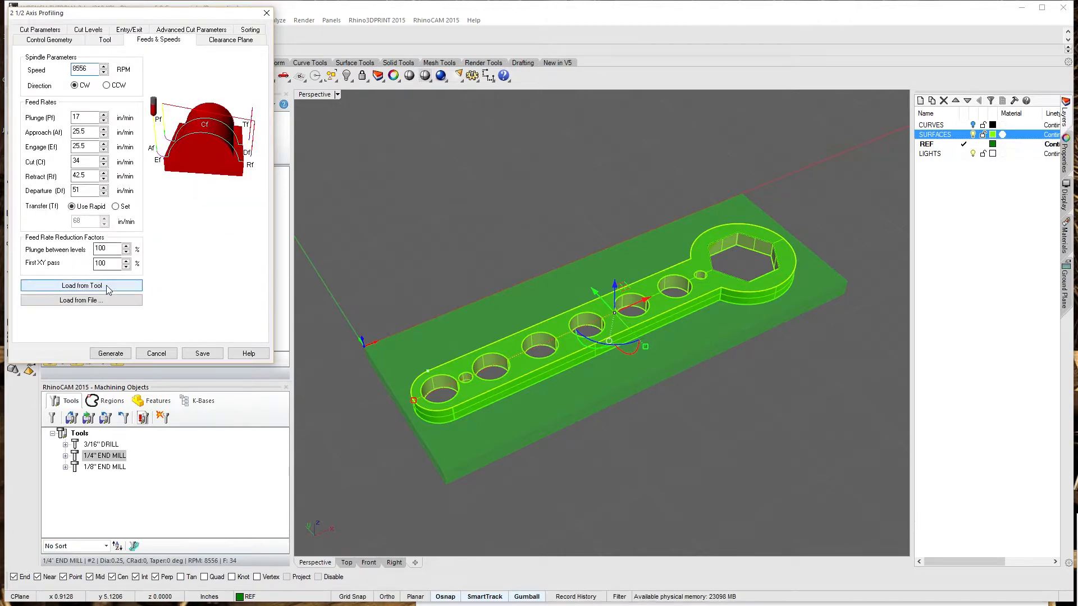
Step: Set the profiling to cut outside closed curves, with 0.3 total depth, 0.24 rough depth, 0.06 finish depth and 0.06 finish depth per cut
click(50, 31)
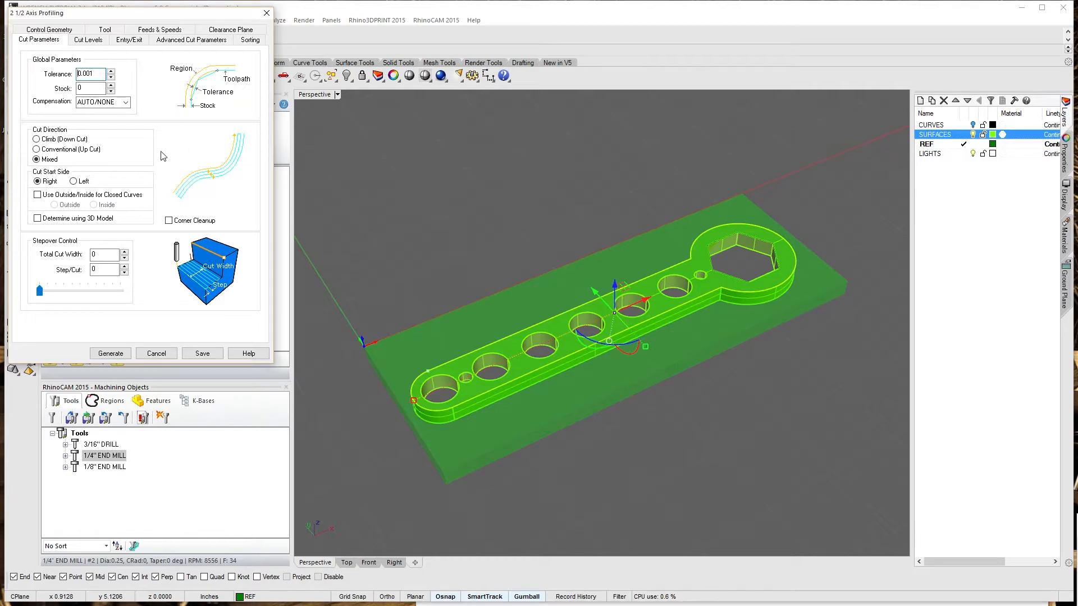
click(38, 195)
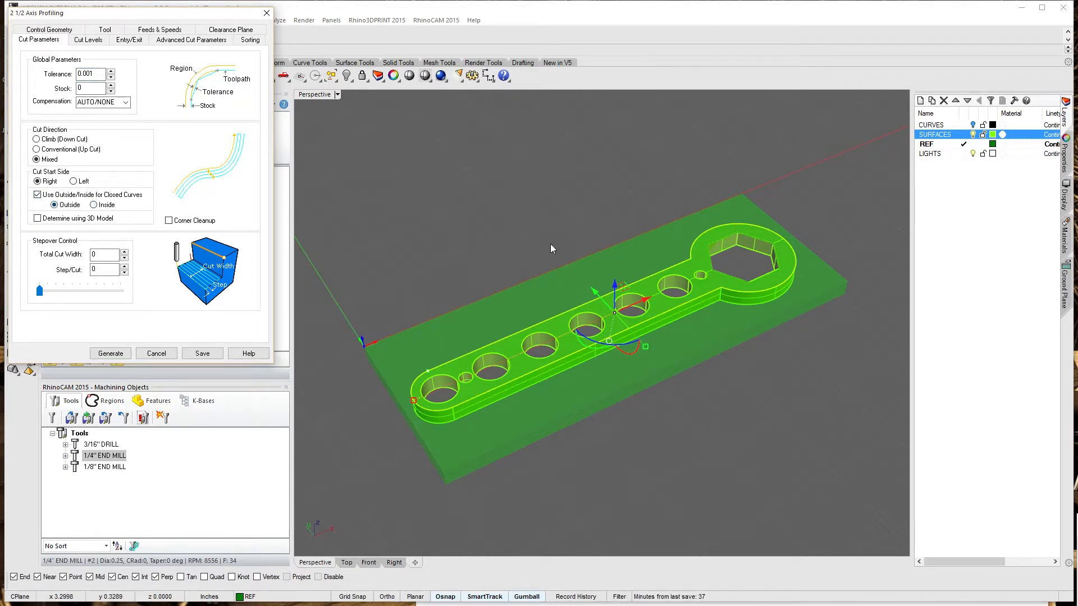
click(89, 43)
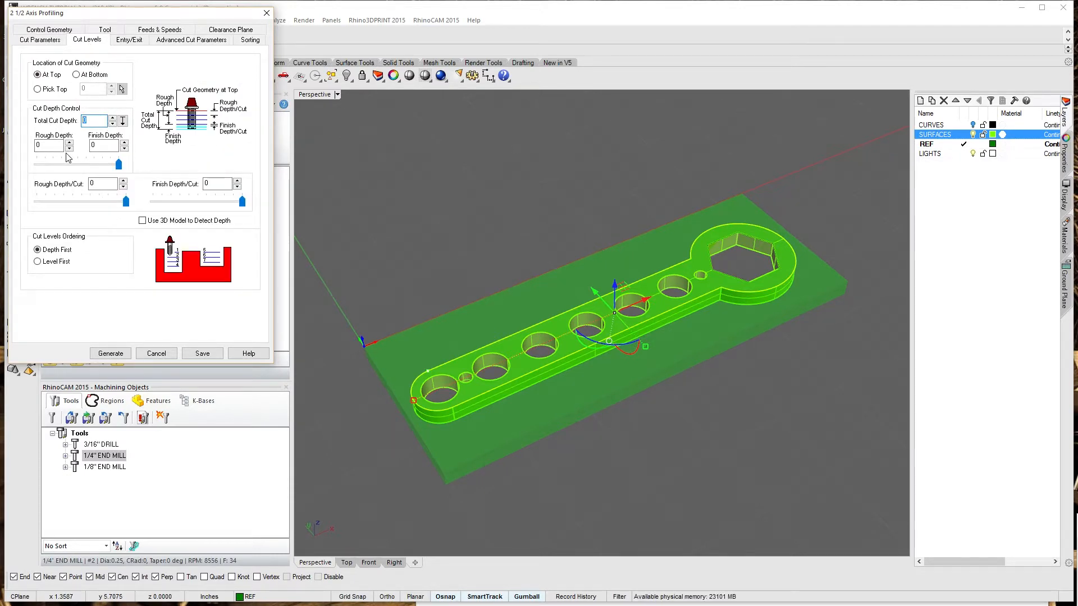
key(Tab)
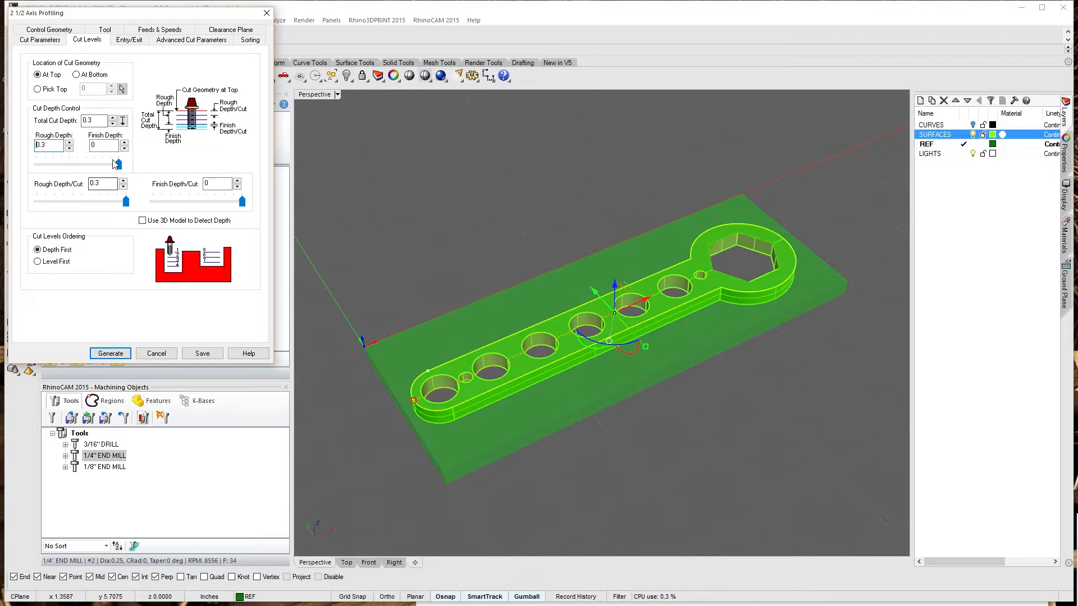
drag(119, 164, 103, 164)
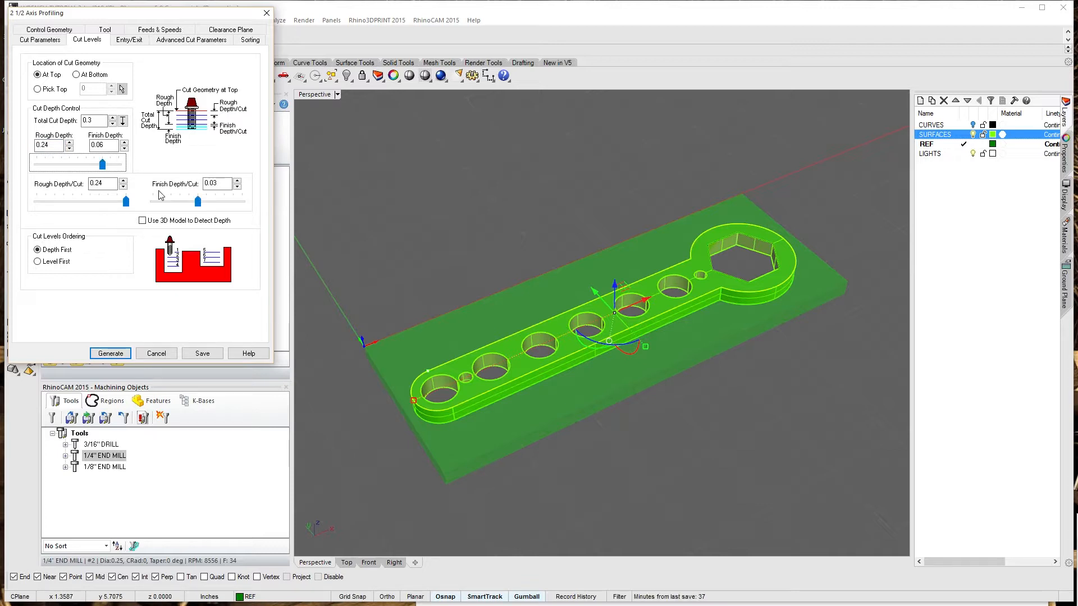
drag(198, 201, 269, 205)
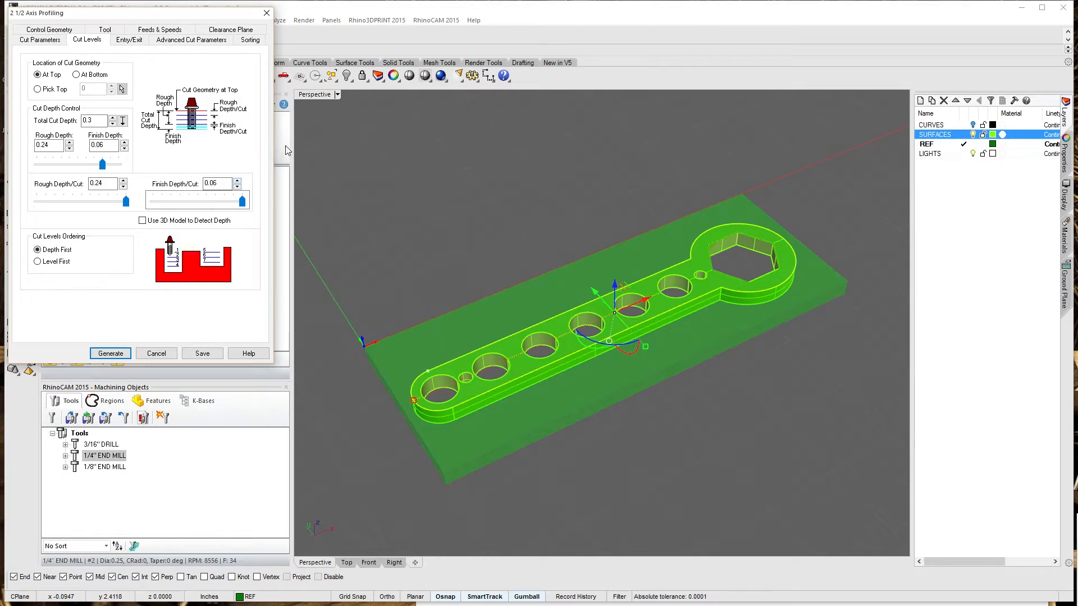
Step: Use Along Path 3D Entry applied at each cut level, and enable arc fitting with .002 tolerance plus smooth cut connections
click(131, 41)
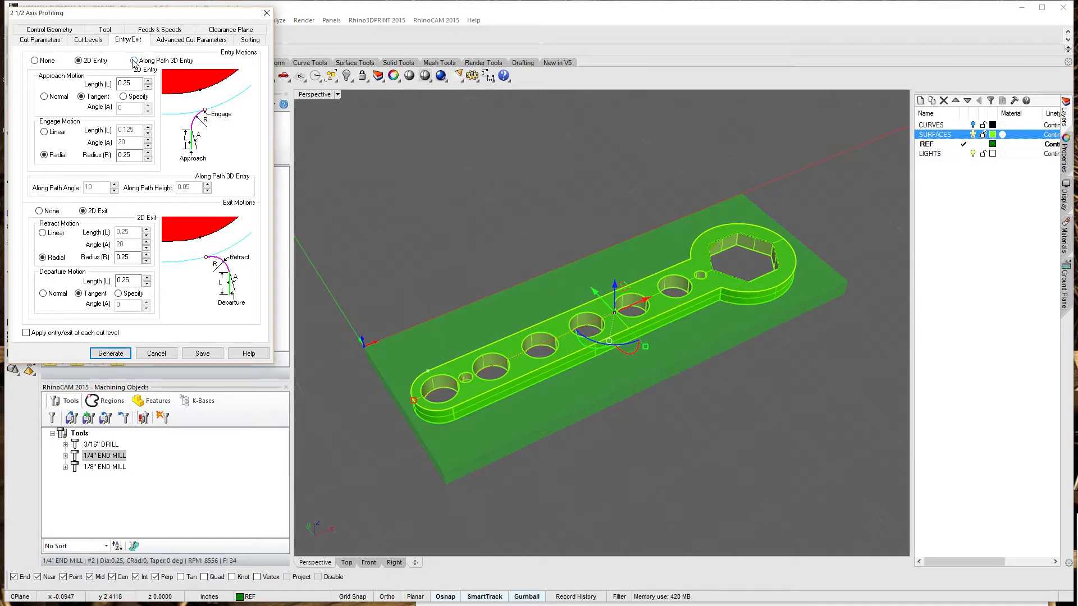
click(134, 61)
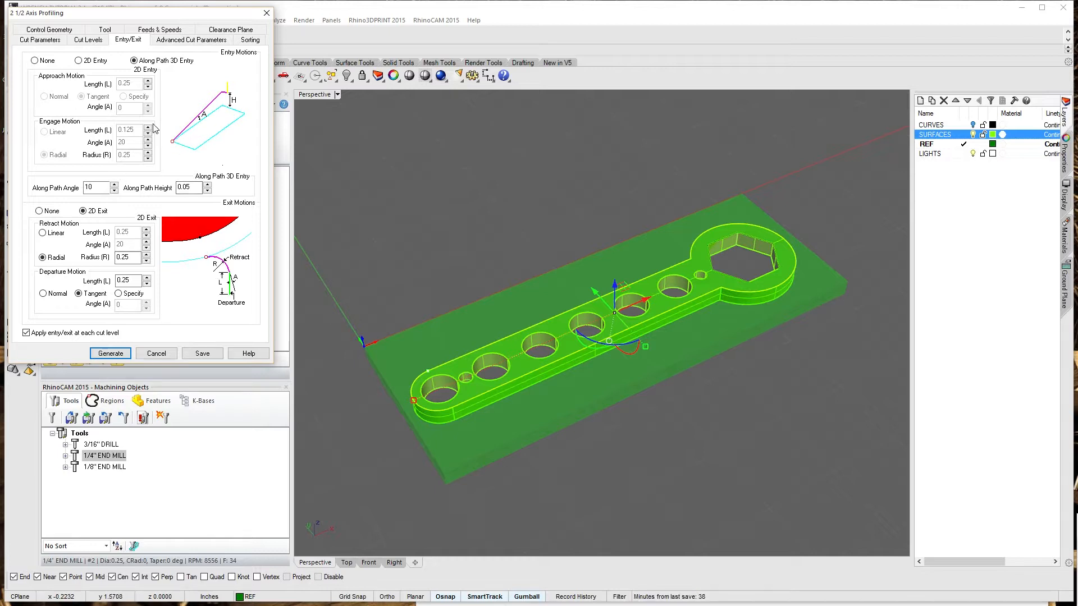
click(208, 40)
click(68, 127)
click(132, 144)
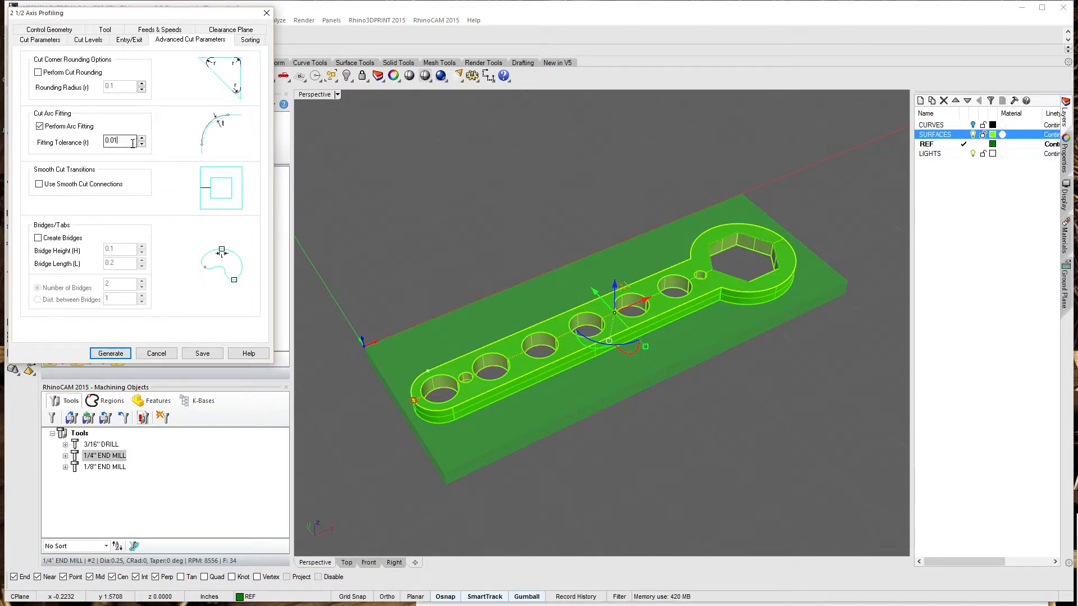
drag(132, 144, 73, 149)
key(BackSpace)
text(.002)
key(Tab)
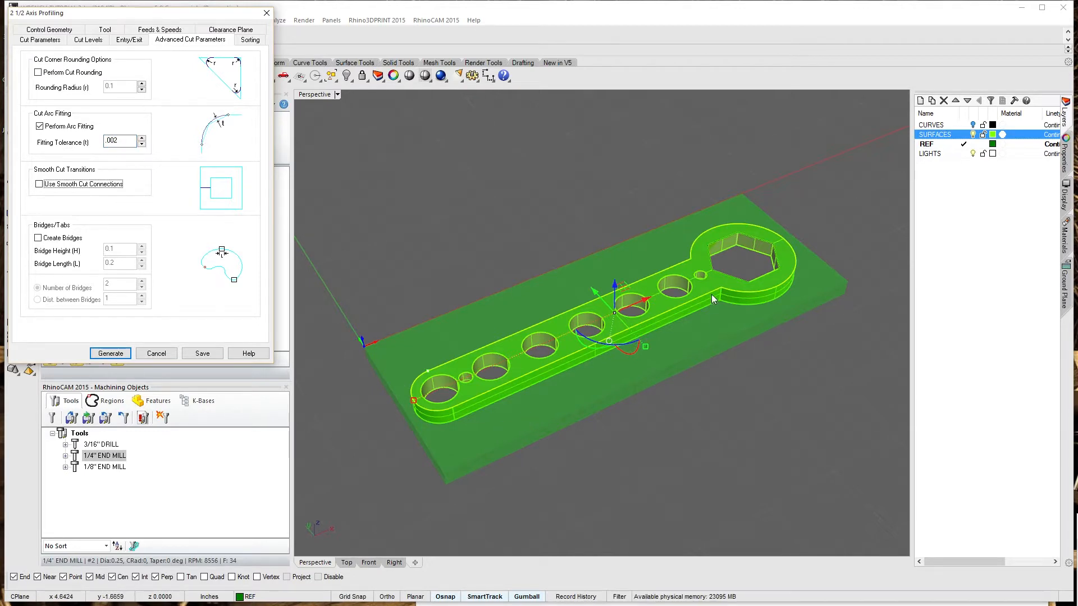
click(88, 185)
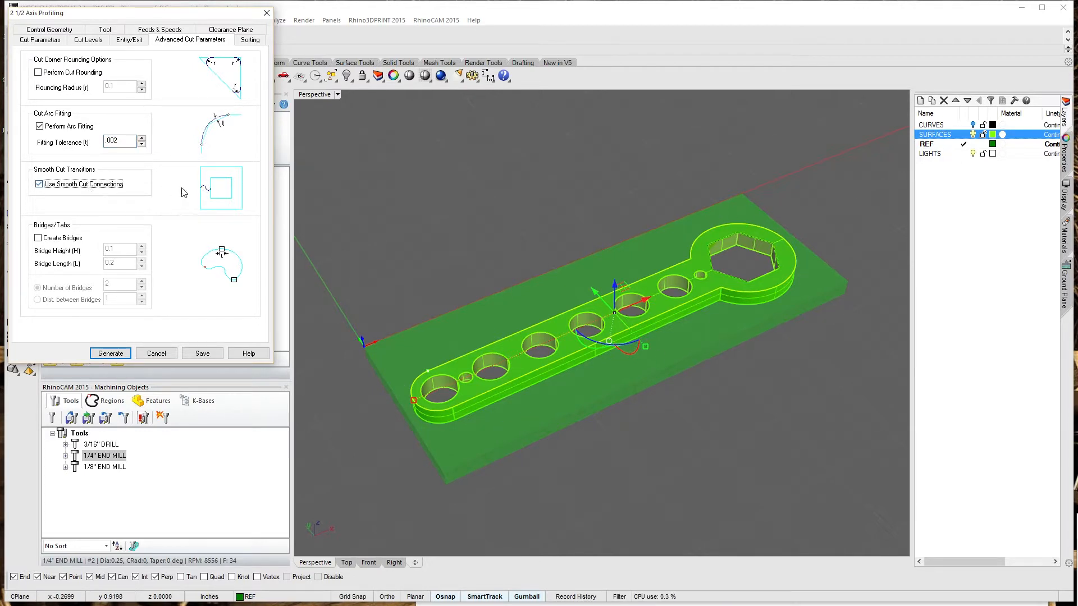
Step: Generate the outer profiling toolpath, inspect it, and move the new operation to the end of OP1
click(114, 349)
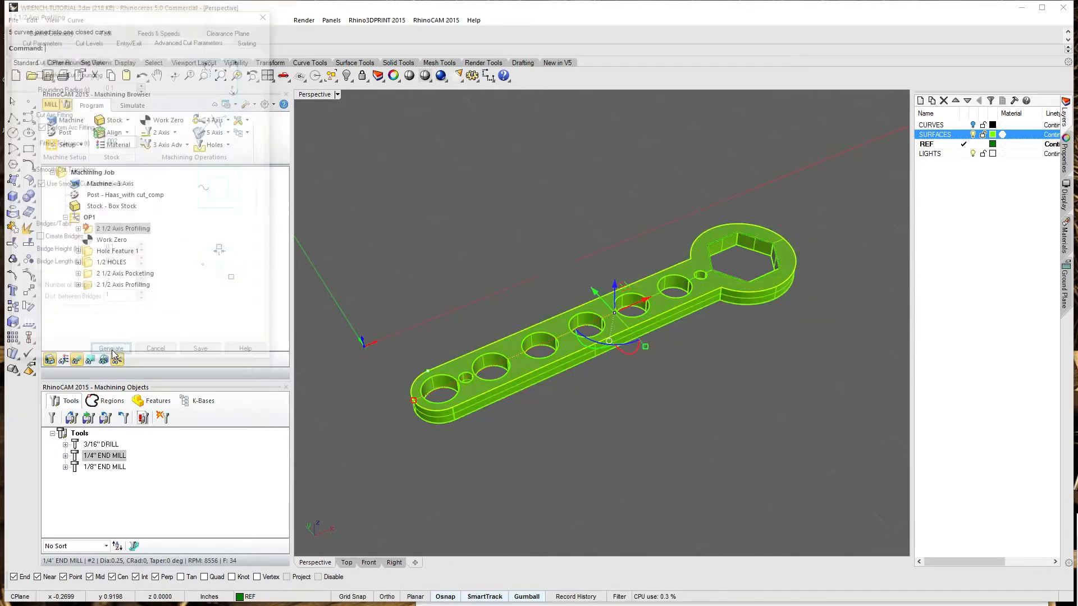
right_drag(564, 459, 627, 366)
scroll(771, 350, up, 3)
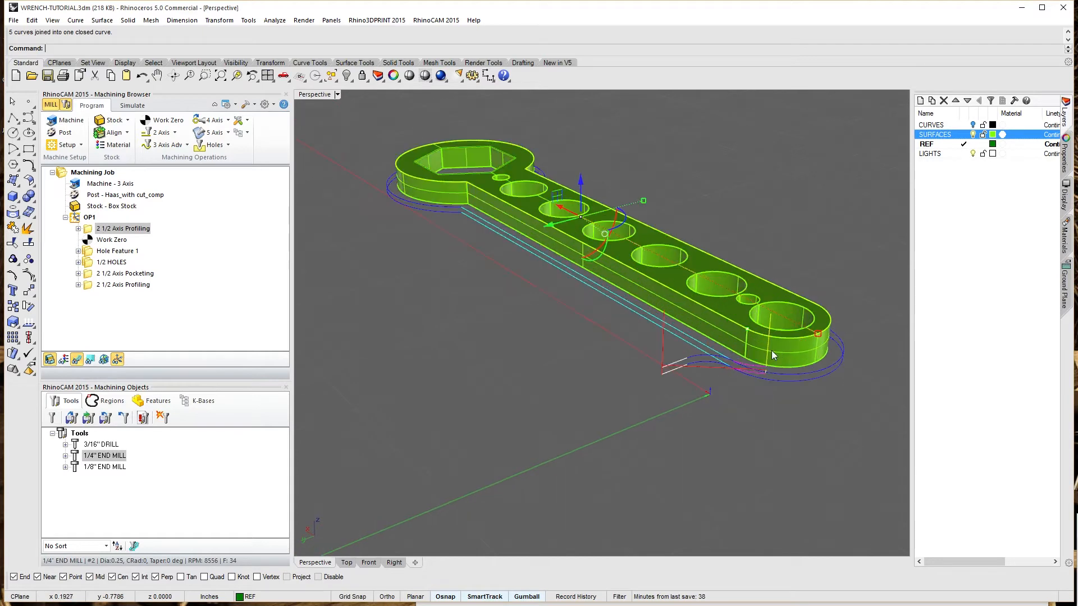
right_drag(784, 352, 517, 295)
drag(95, 240, 72, 282)
Step: Reopen the new profiling operation's cut levels and check them against the wrench, temporarily hiding the SURFACES layer to examine the outline curve
double_click(88, 285)
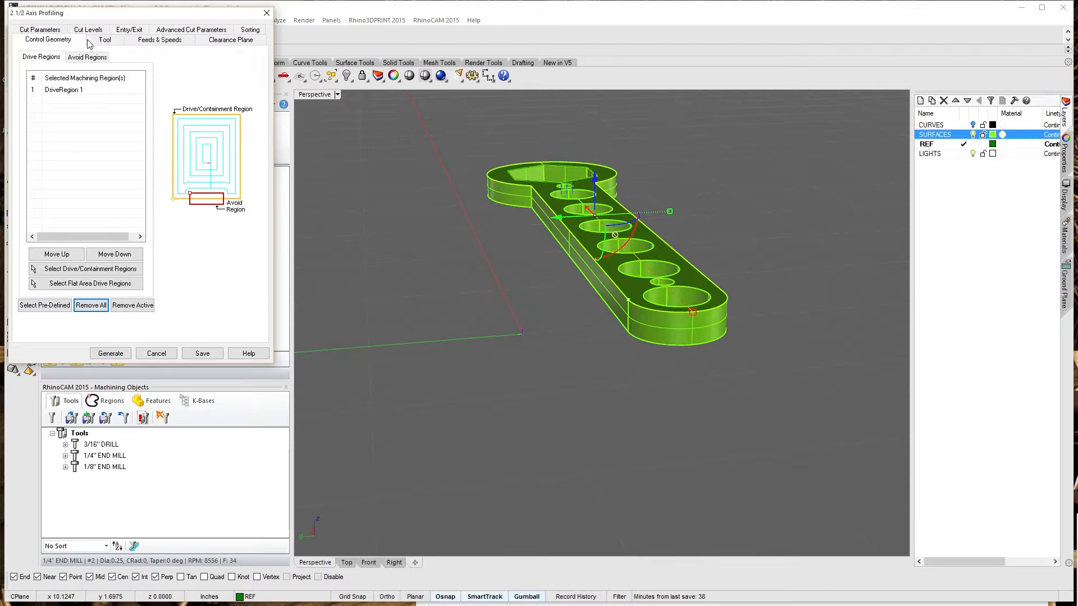
click(58, 30)
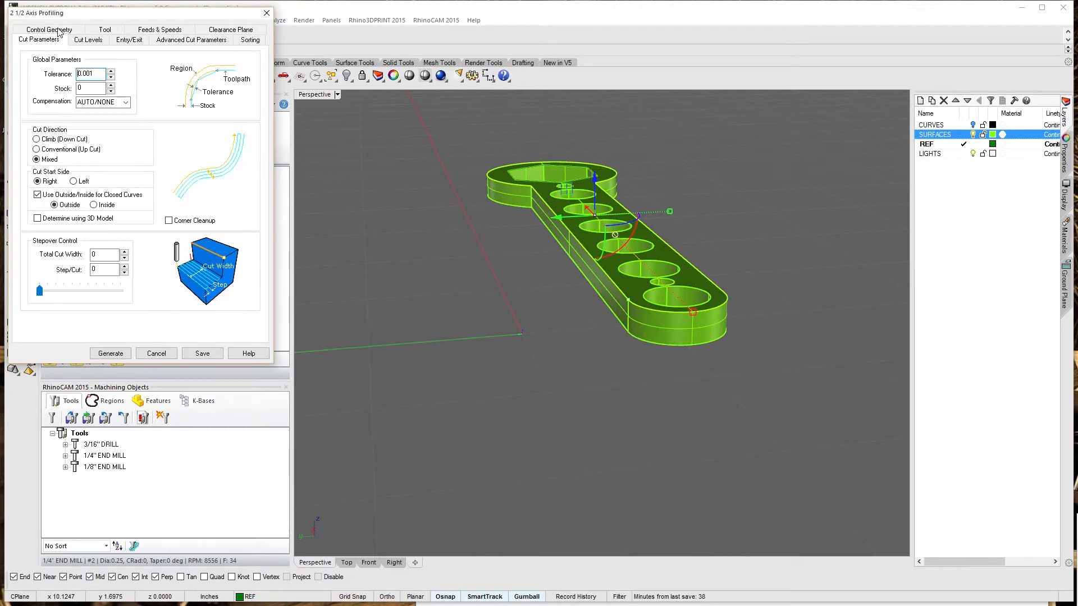
click(93, 42)
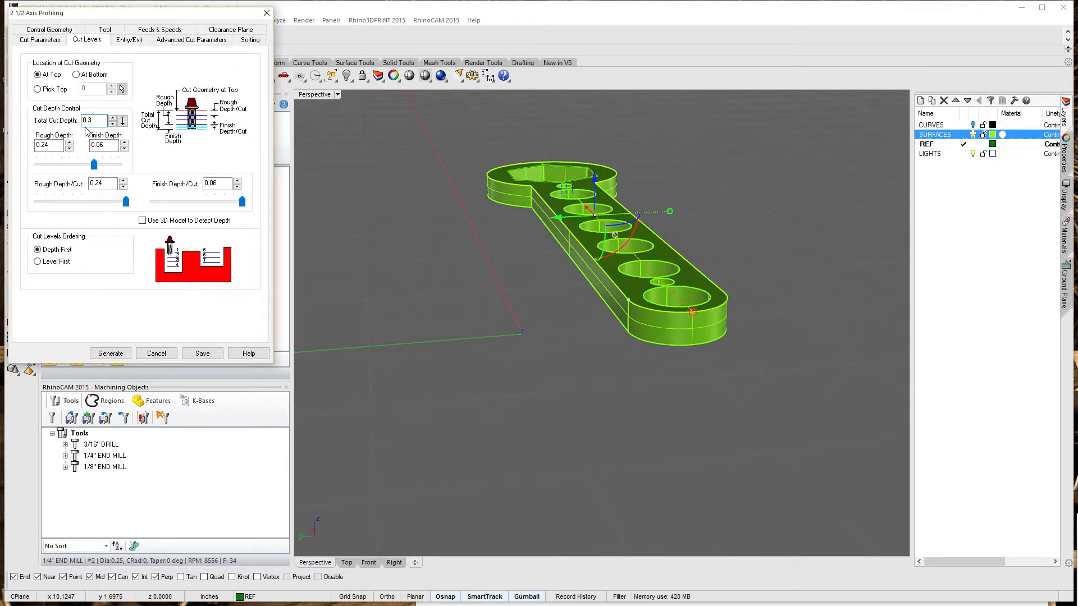
right_drag(688, 246, 651, 284)
scroll(651, 284, down, 3)
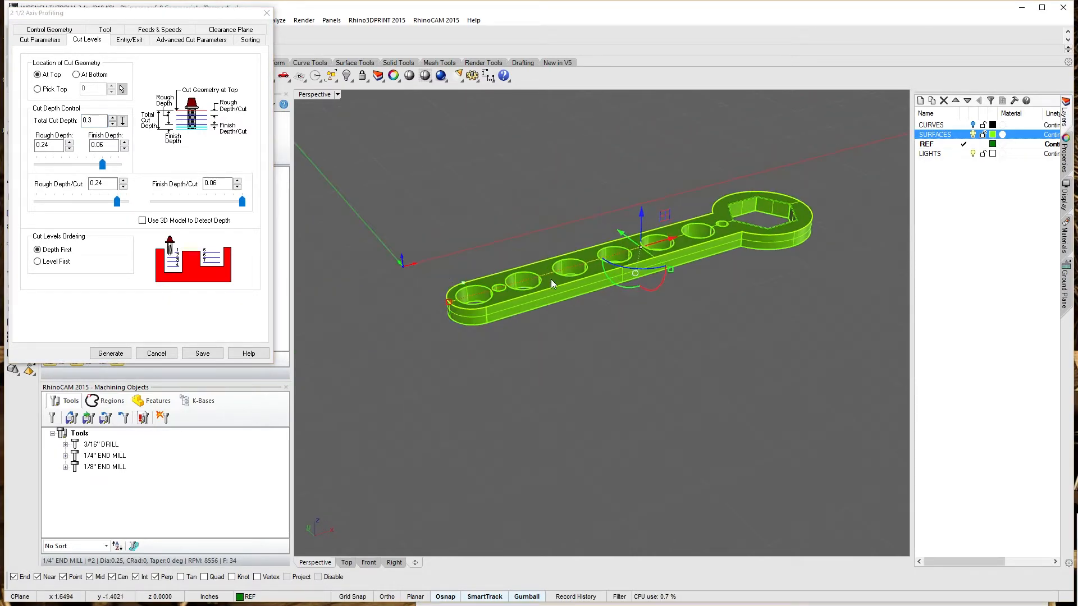
right_drag(551, 281, 563, 312)
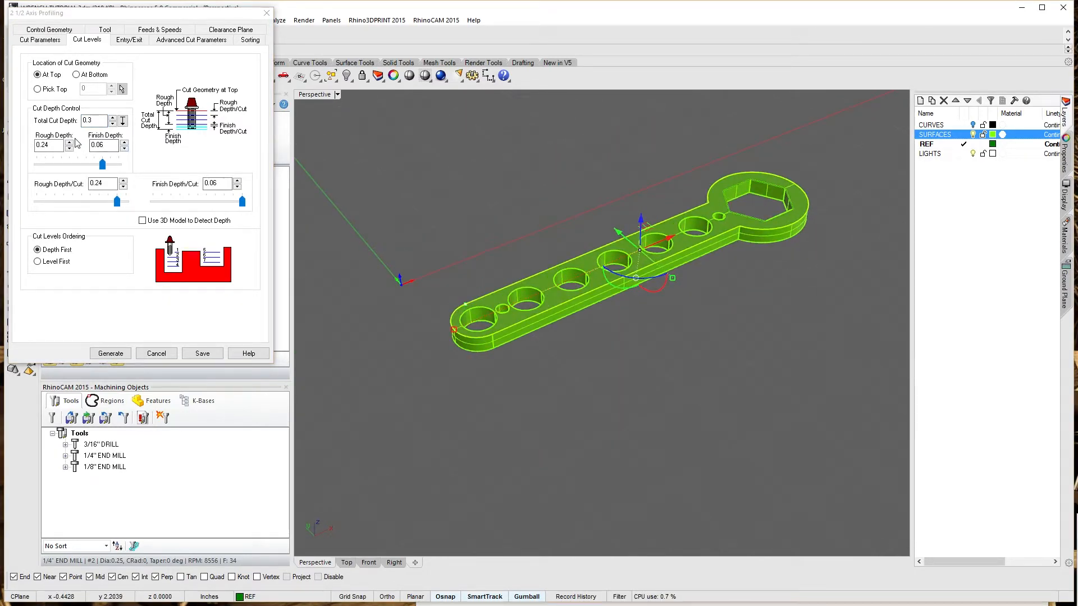
scroll(579, 336, up, 2)
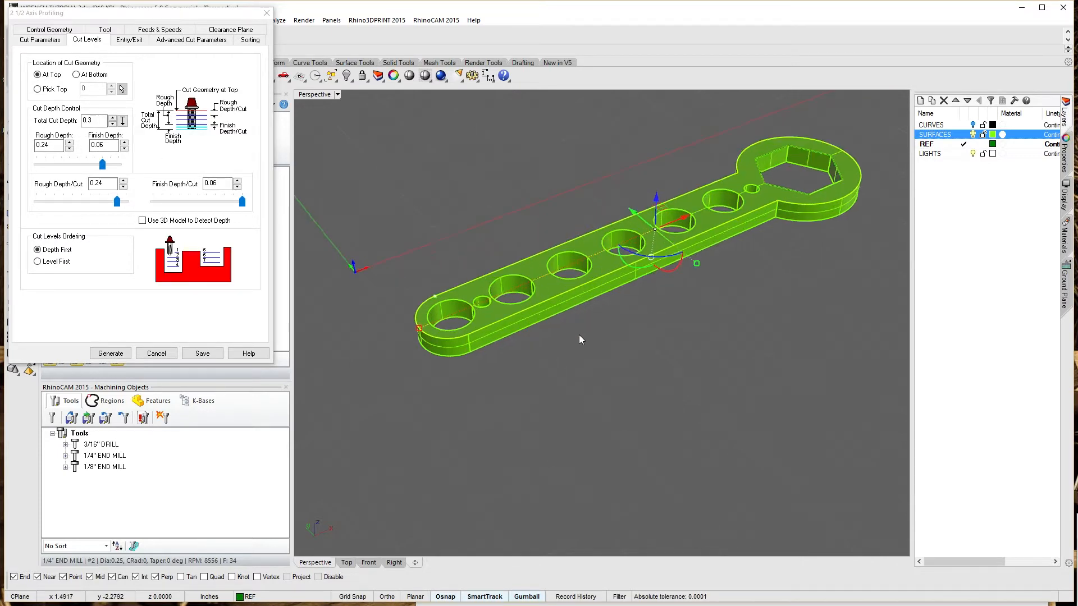
right_drag(579, 335, 595, 303)
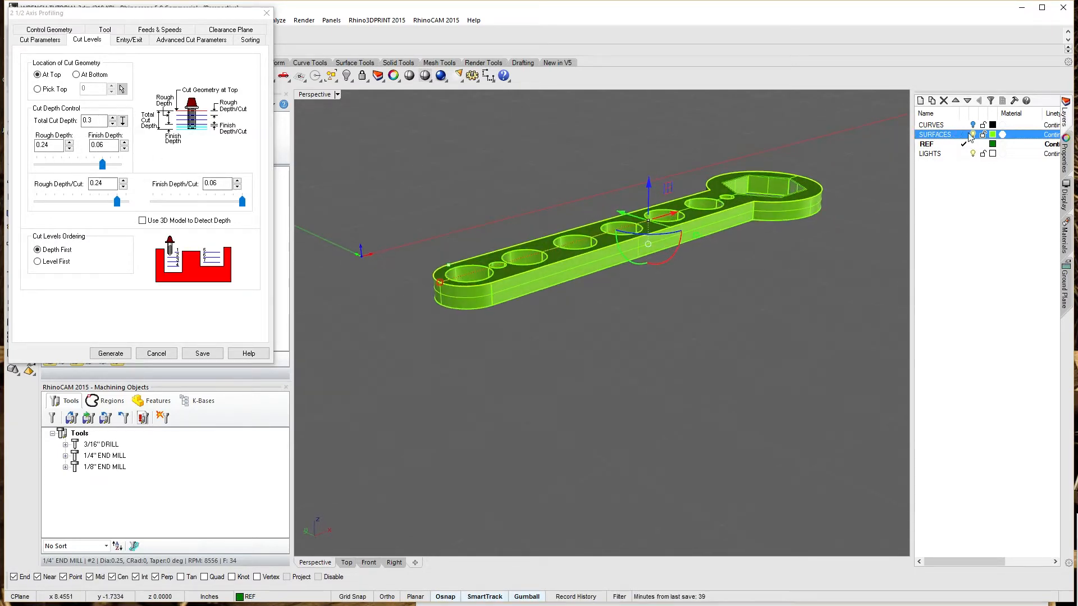
click(973, 135)
right_drag(678, 314, 696, 297)
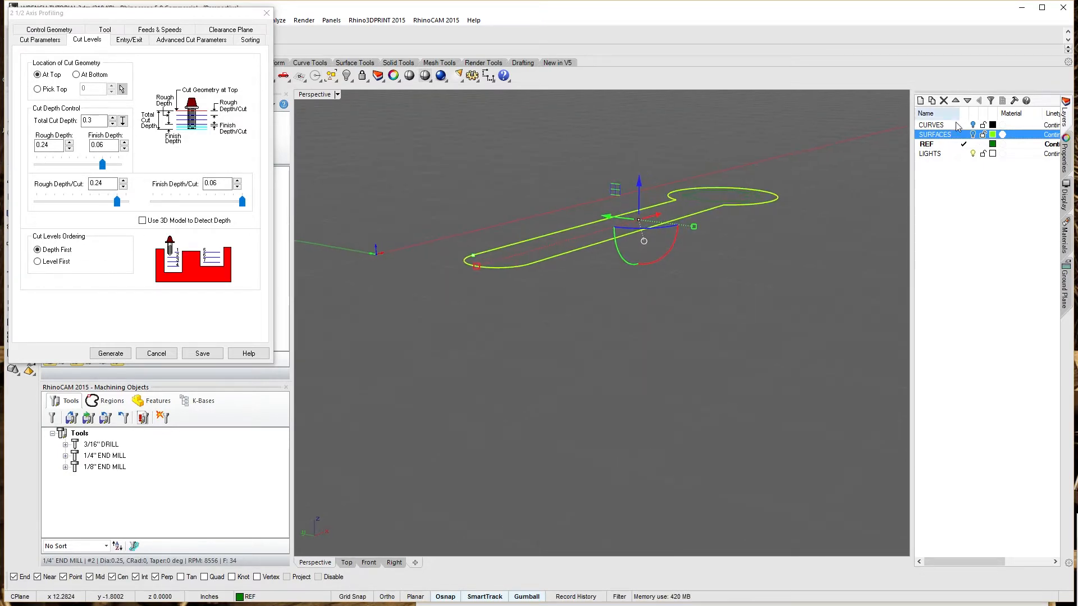
click(973, 135)
right_drag(714, 245, 695, 270)
right_drag(628, 276, 679, 282)
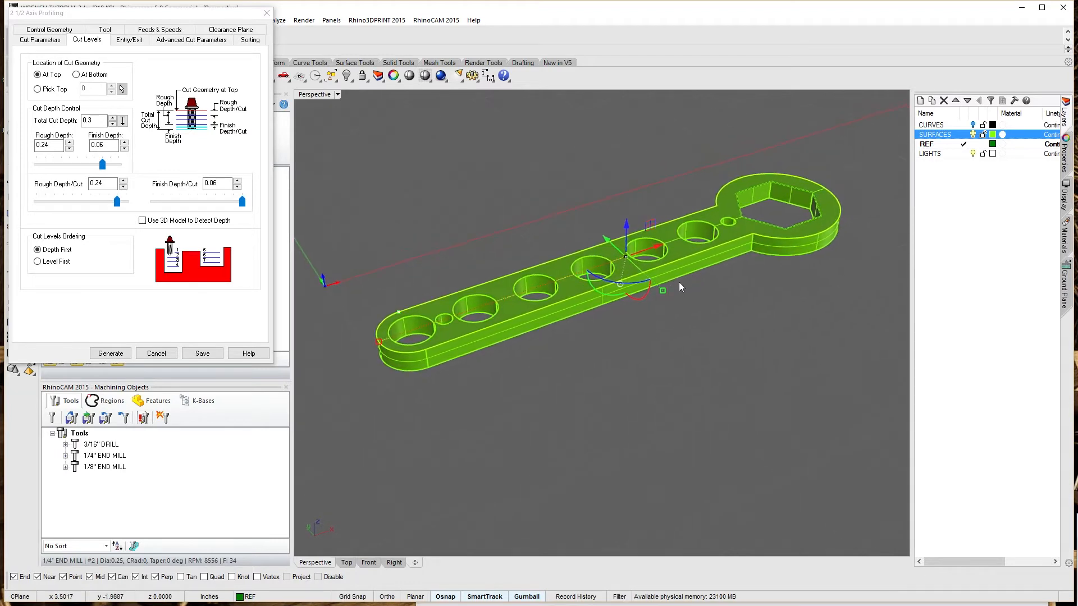
Step: Reduce the outer profiling's rough depth per cut to 0.048 and regenerate the toolpath
click(107, 184)
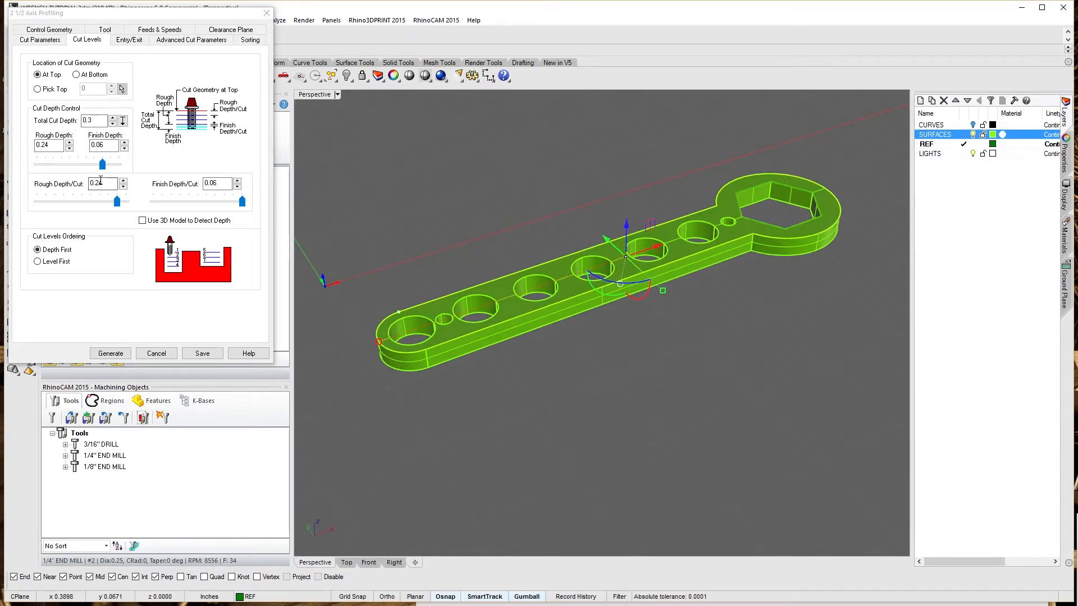
drag(117, 202, 54, 201)
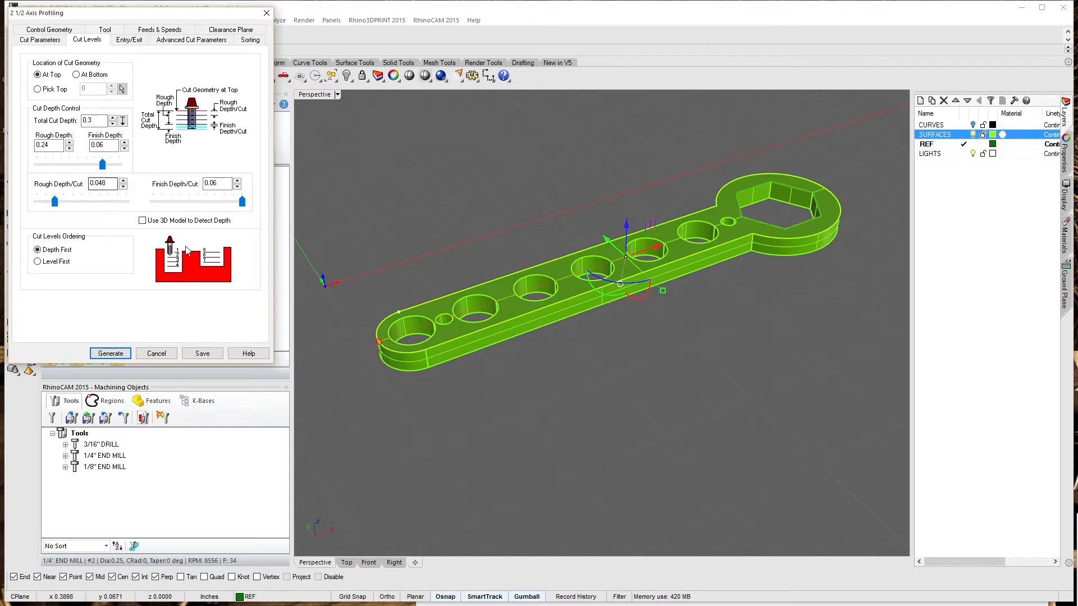
click(111, 353)
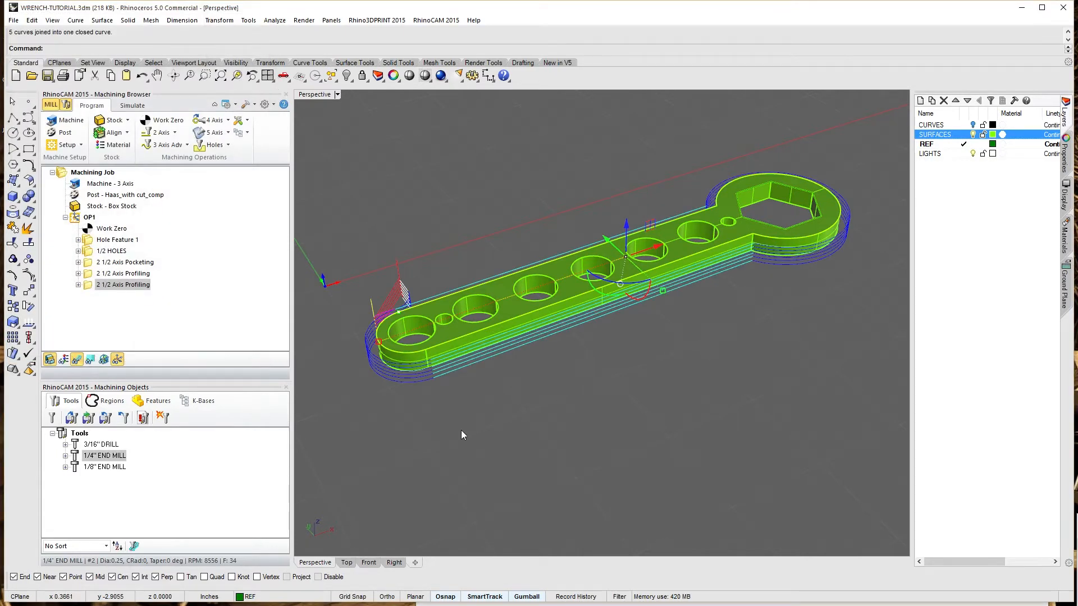
Step: Examine the stepped toolpath passes and entry moves around the wrench's outer profile from several angles
right_drag(587, 355, 665, 347)
right_drag(736, 230, 743, 311)
scroll(743, 313, up, 3)
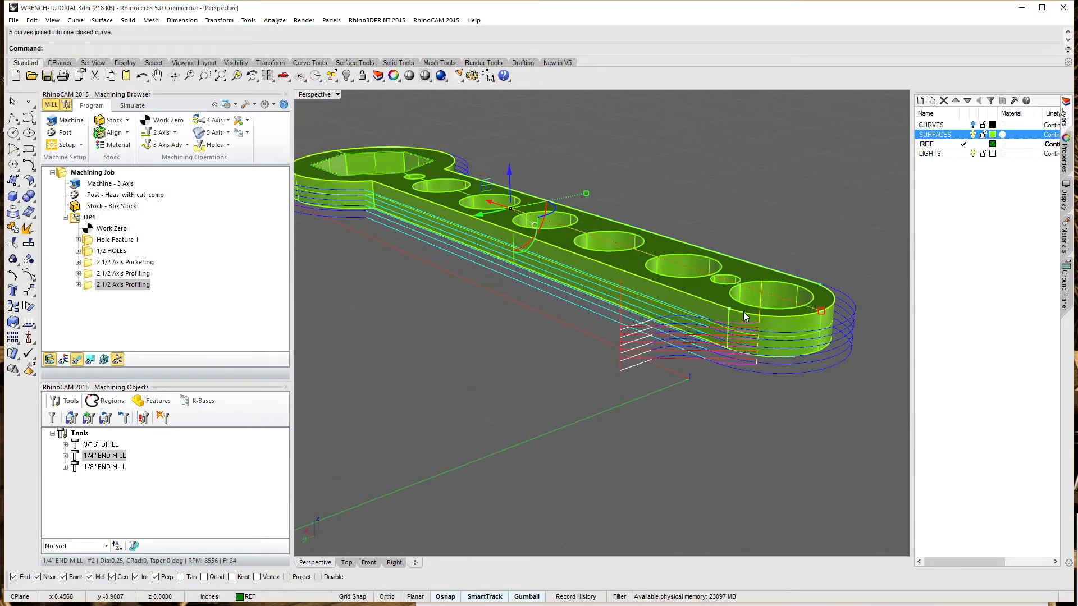
scroll(685, 312, down, 3)
scroll(708, 330, up, 3)
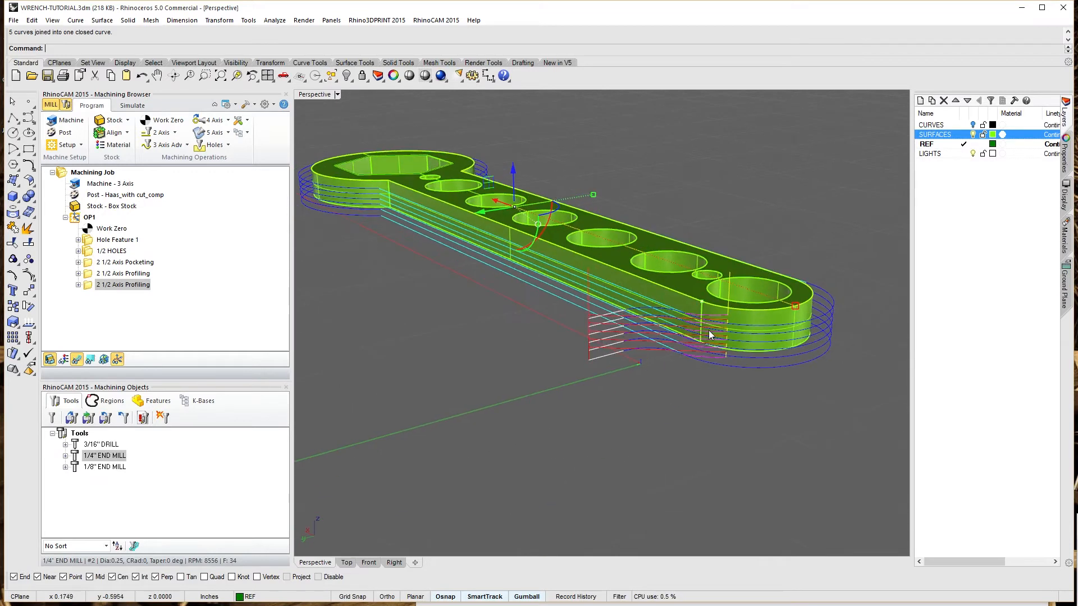
right_drag(747, 338, 591, 385)
scroll(652, 263, down, 5)
shift+right_drag(724, 186, 677, 248)
Step: Simulate the outer 2 1/2 Axis Profiling operation and inspect the cut around the wrench's outline
click(124, 107)
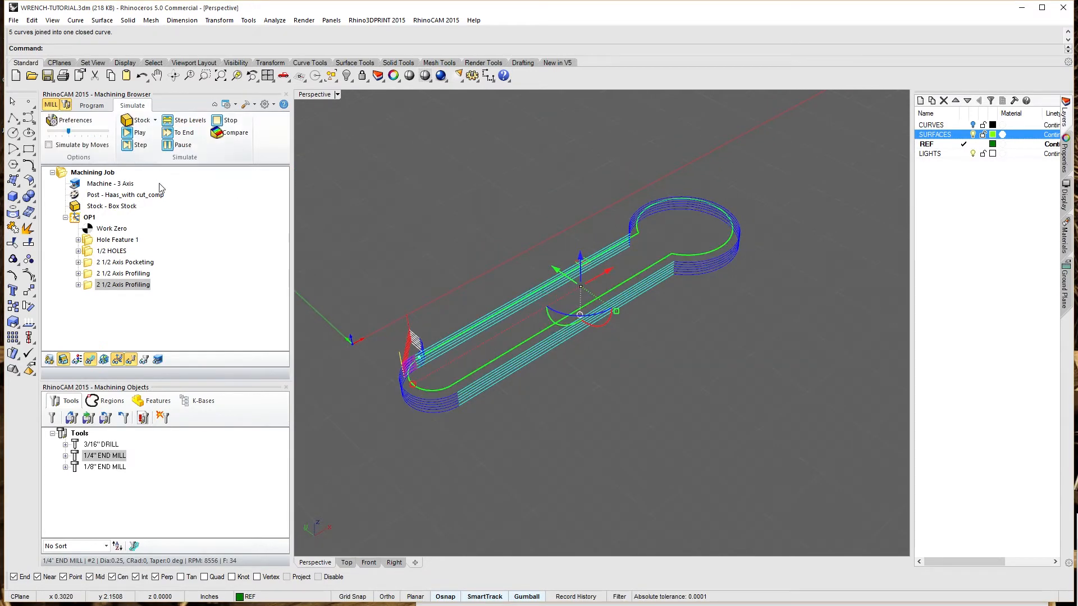
click(136, 133)
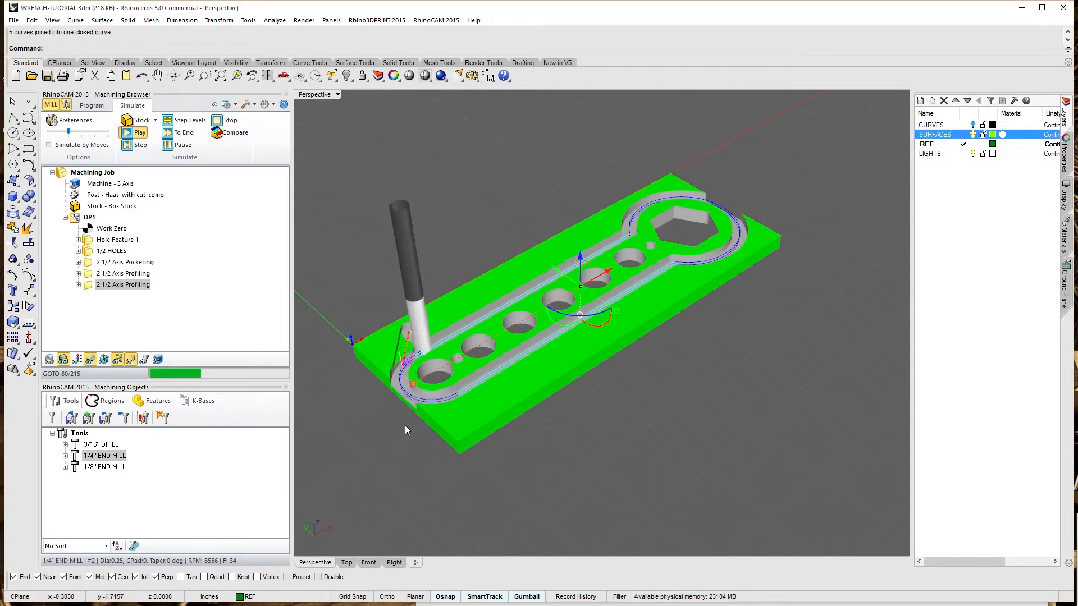
mouse_move(477, 413)
right_down()
mouse_move(513, 416)
mouse_move(494, 413)
right_up()
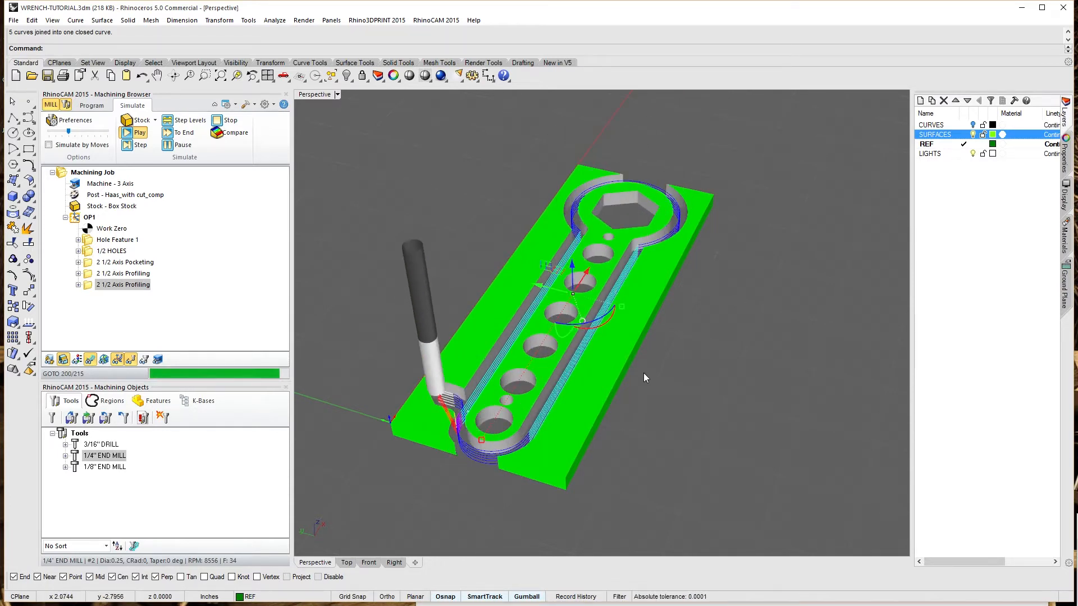
right_drag(643, 373, 643, 492)
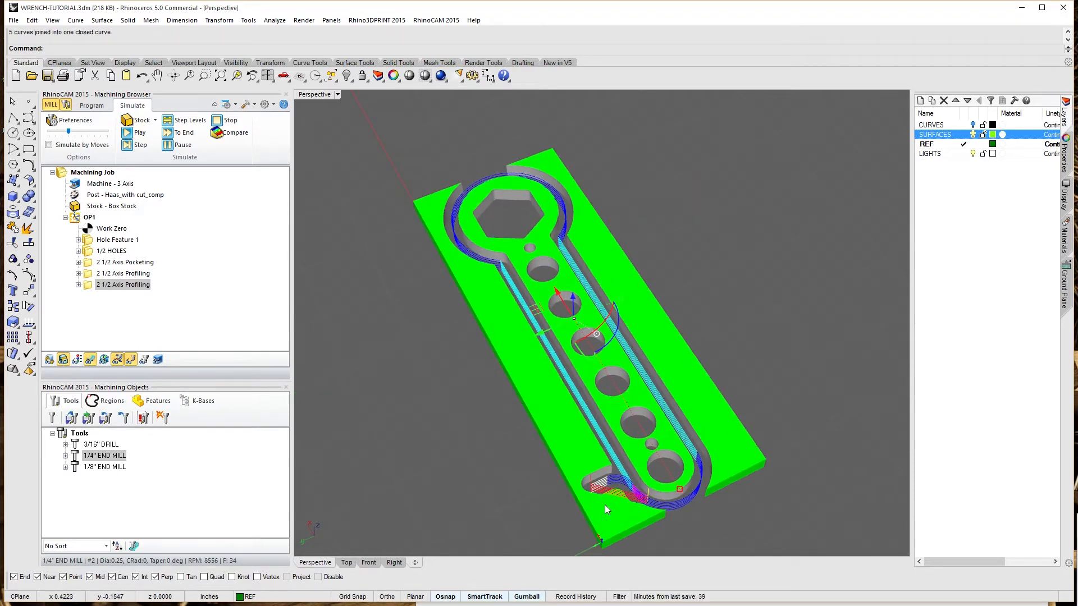
Step: Reopen the outer profiling operation's entry/exit settings and switch the exit's retract motion to Linear
scroll(572, 516, up, 5)
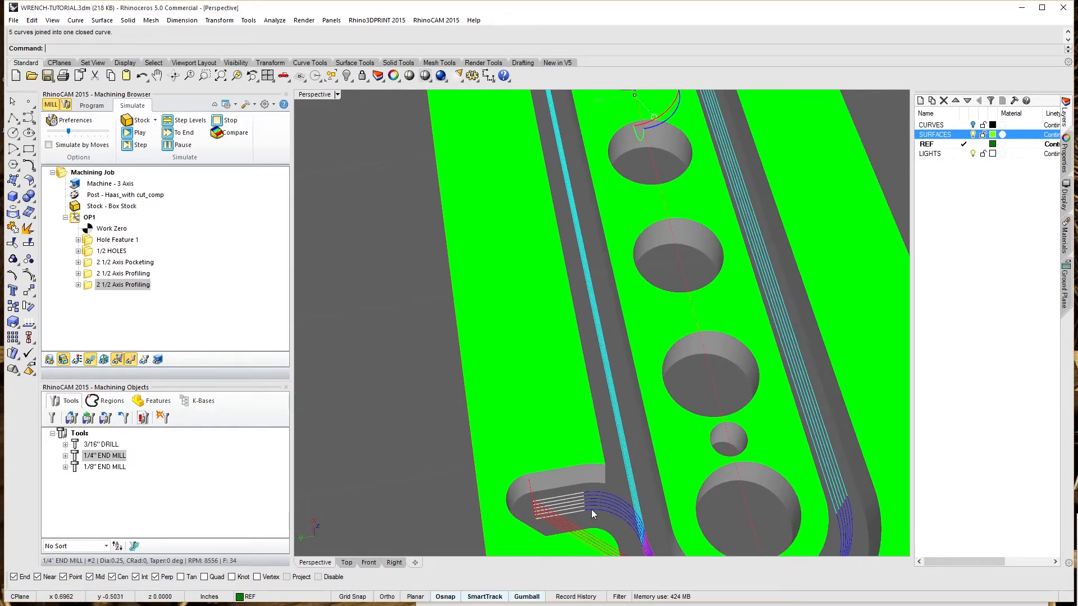
right_drag(591, 509, 455, 260)
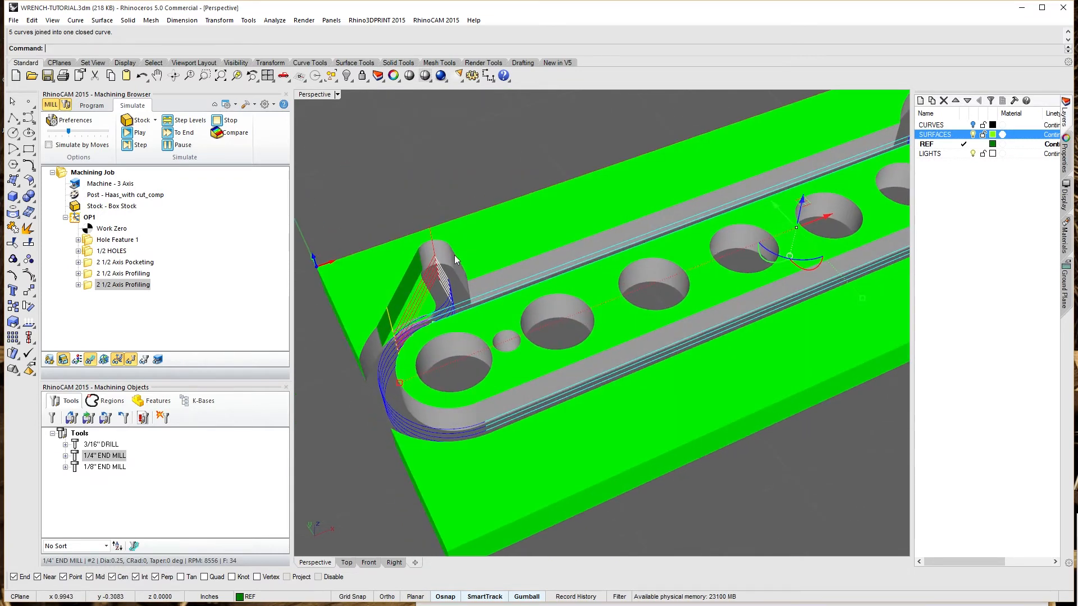
scroll(568, 280, down, 8)
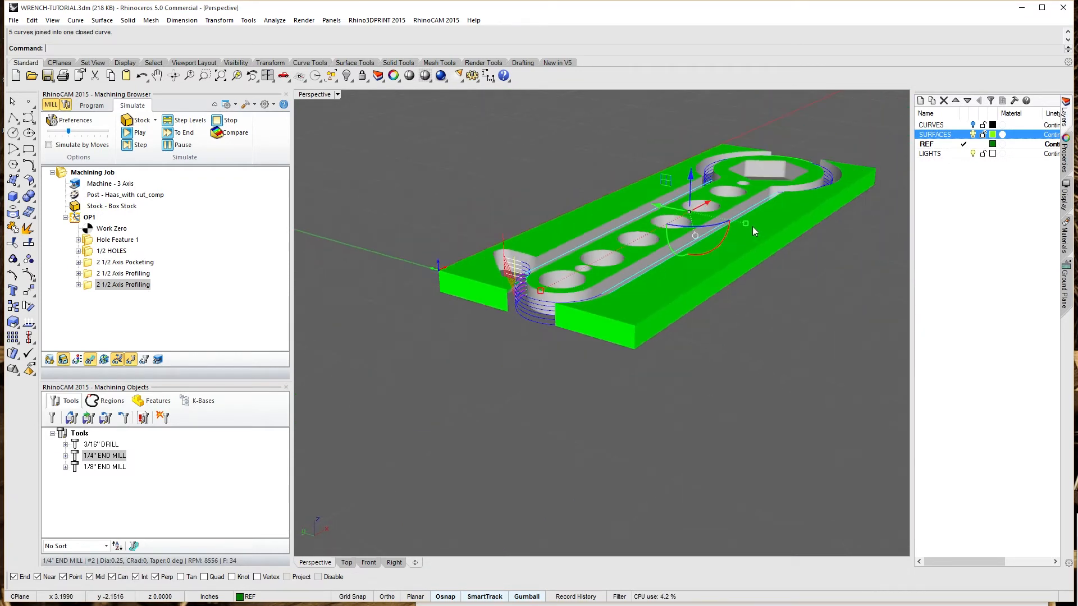
right_drag(752, 227, 690, 303)
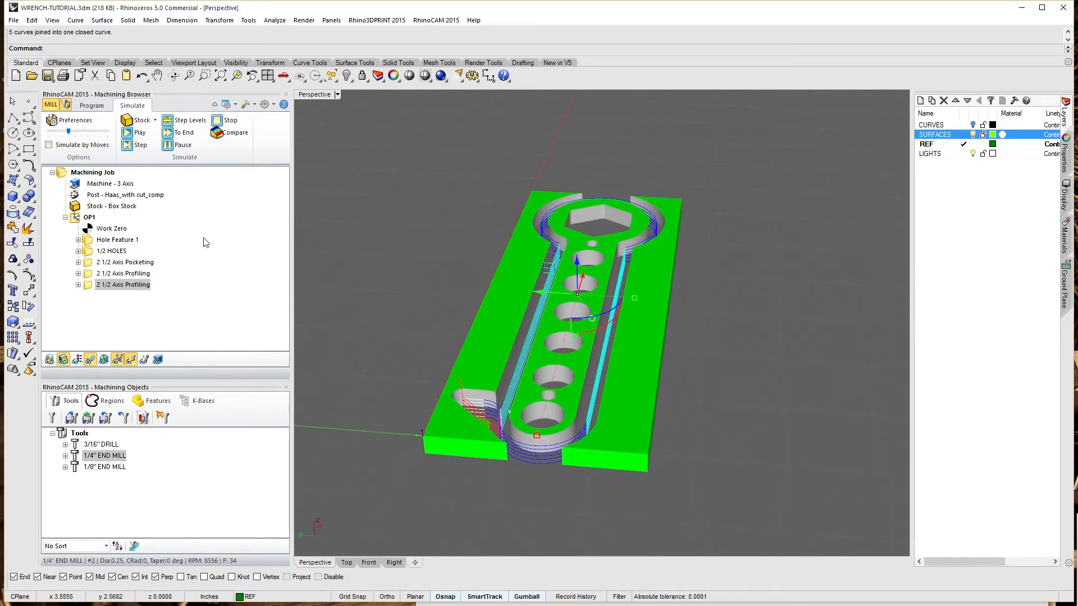
double_click(90, 286)
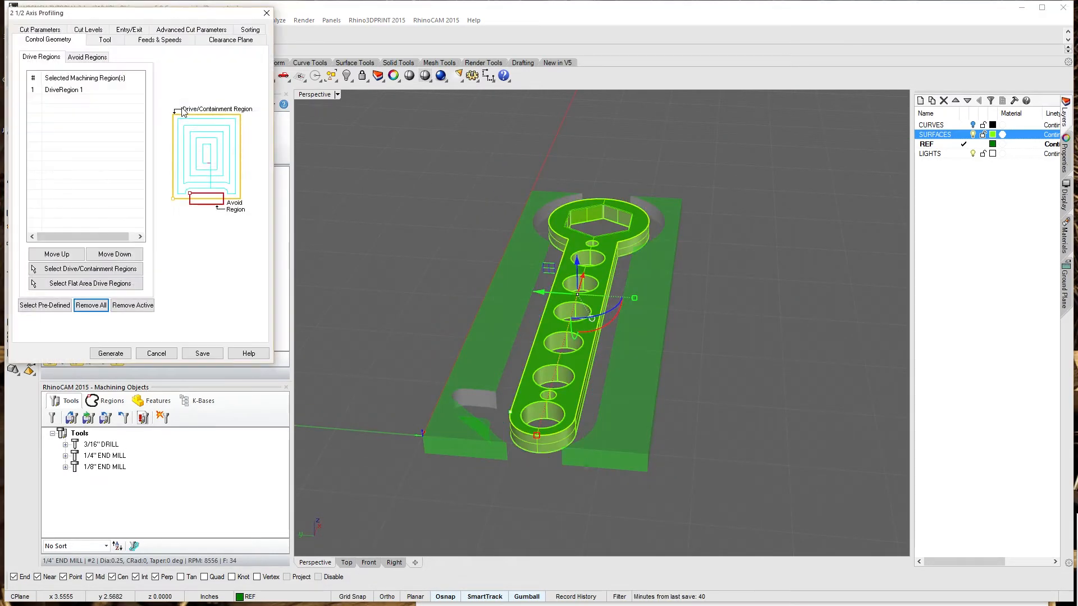
click(91, 30)
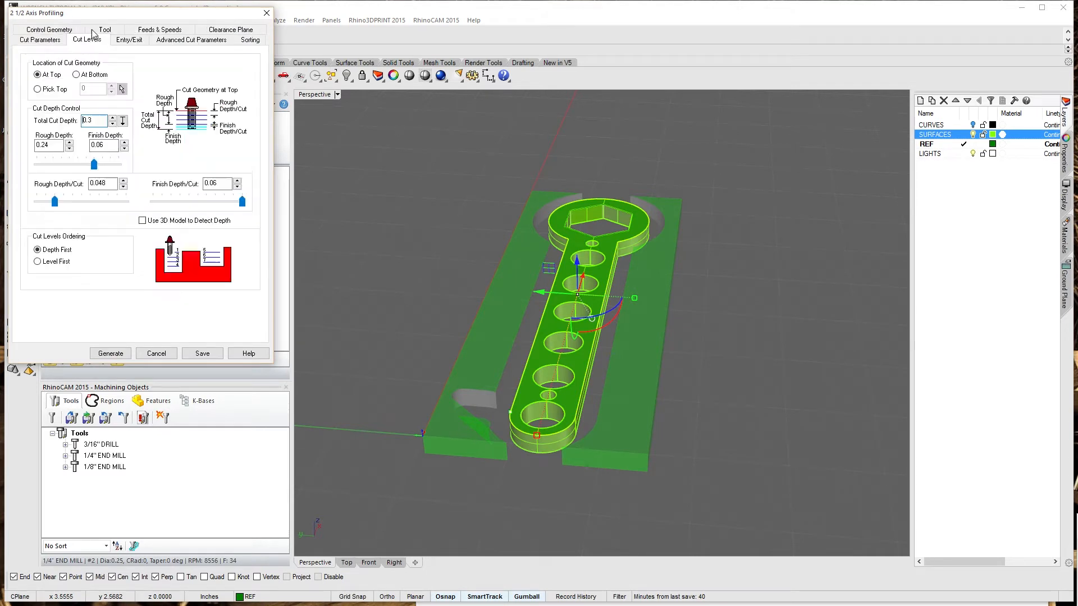
click(128, 40)
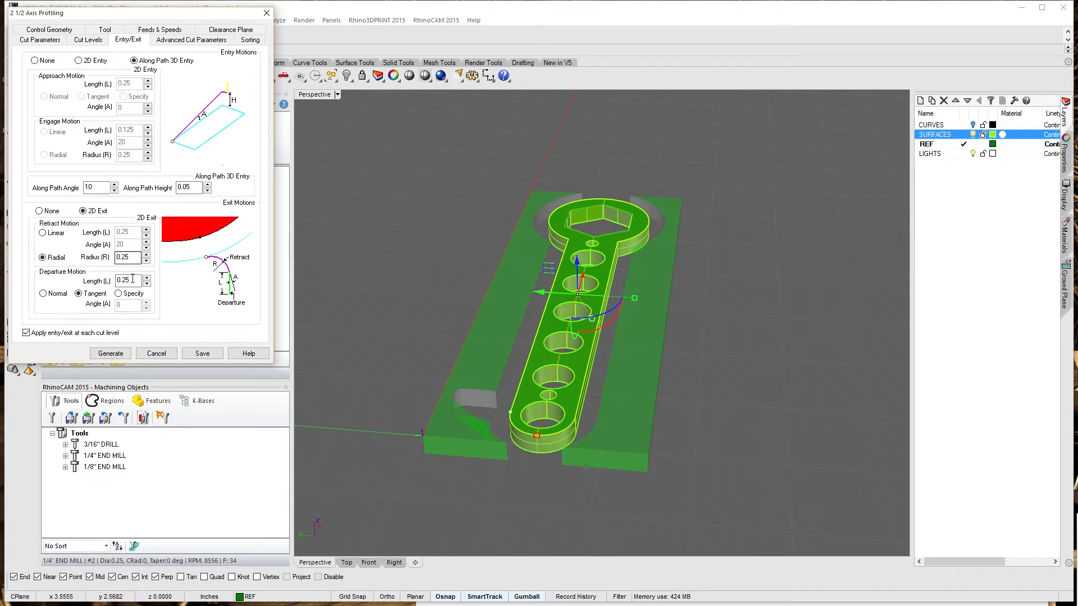
click(56, 233)
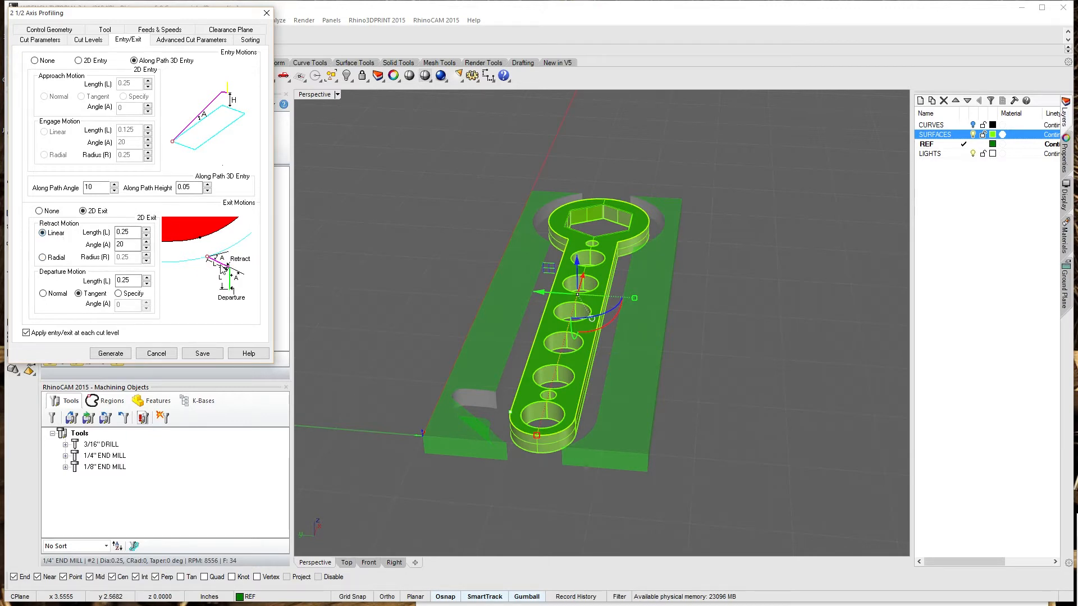
Step: Set the linear retract motion to angle 0 and length .125, and regenerate the outer profiling toolpath
double_click(124, 243)
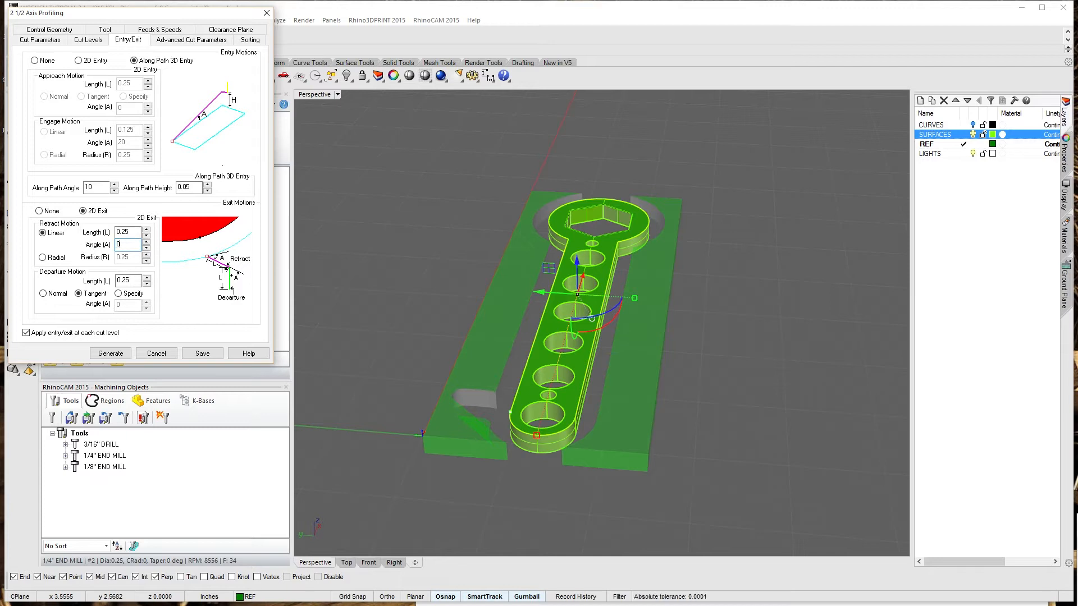
key(Tab)
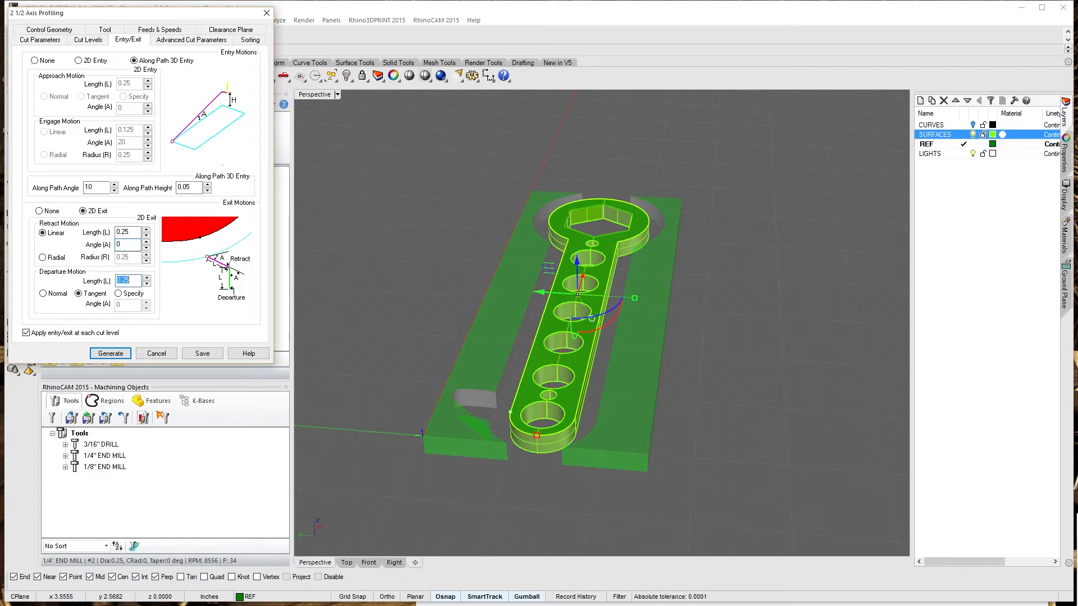
double_click(136, 232)
text(.12)
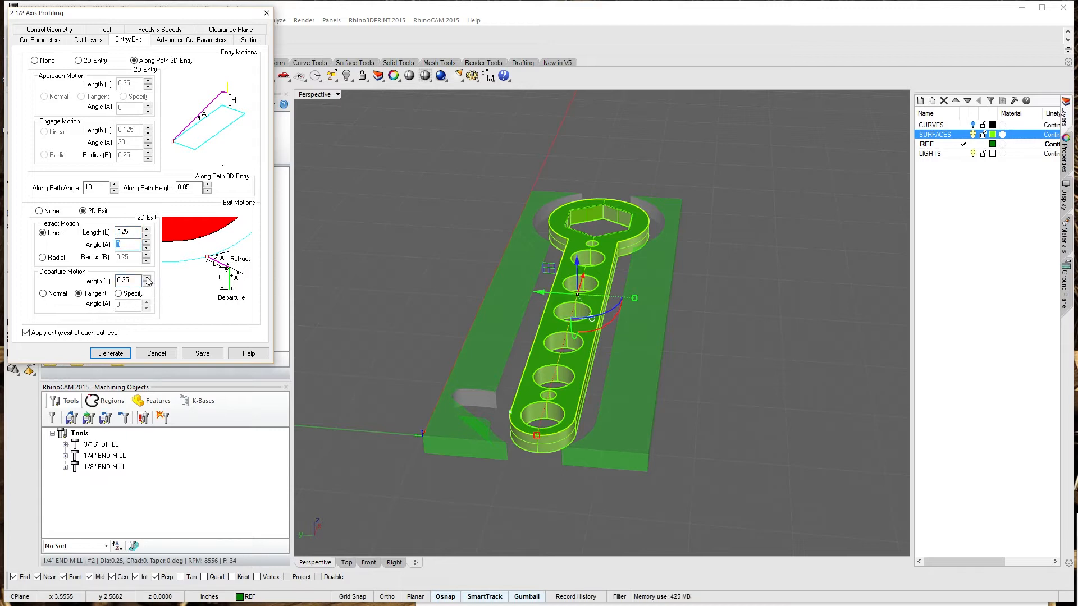
click(40, 336)
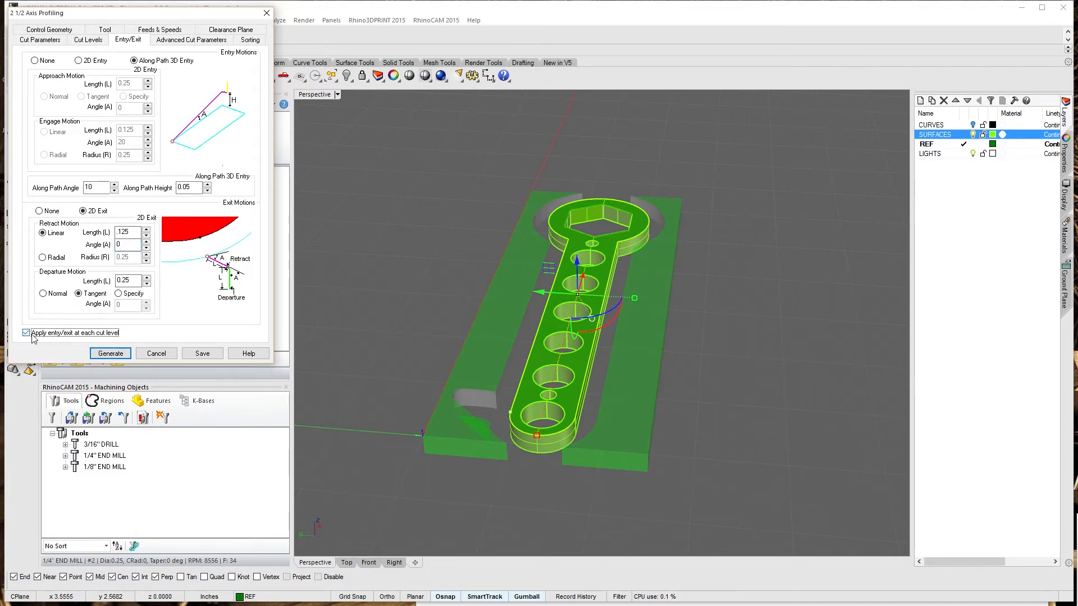
click(209, 31)
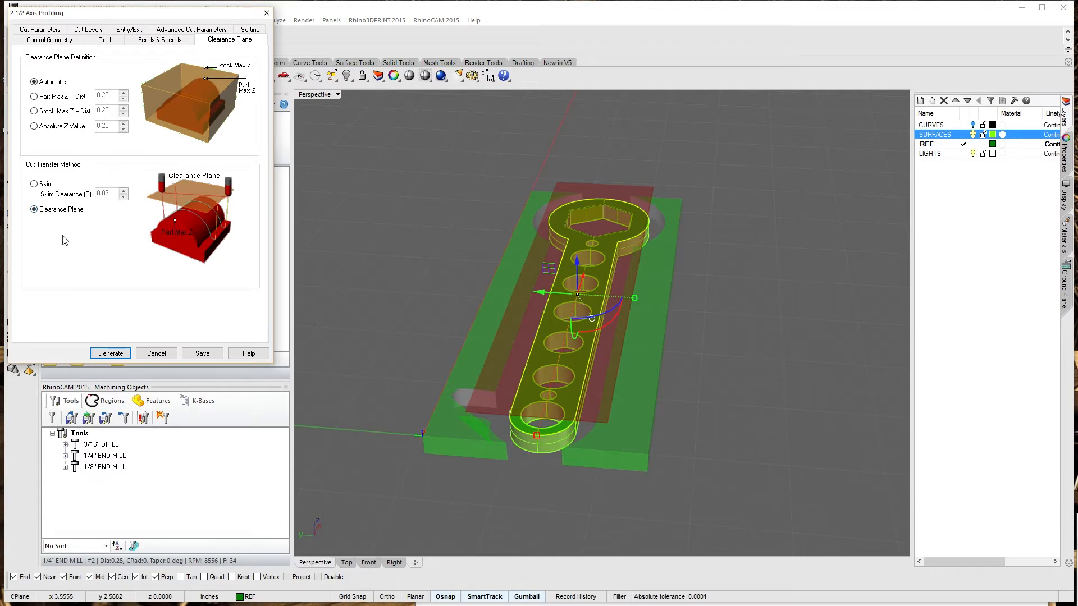
Step: Simulate the regenerated outer profiling operation, raising the simulation speed while it runs
right_drag(562, 461, 657, 352)
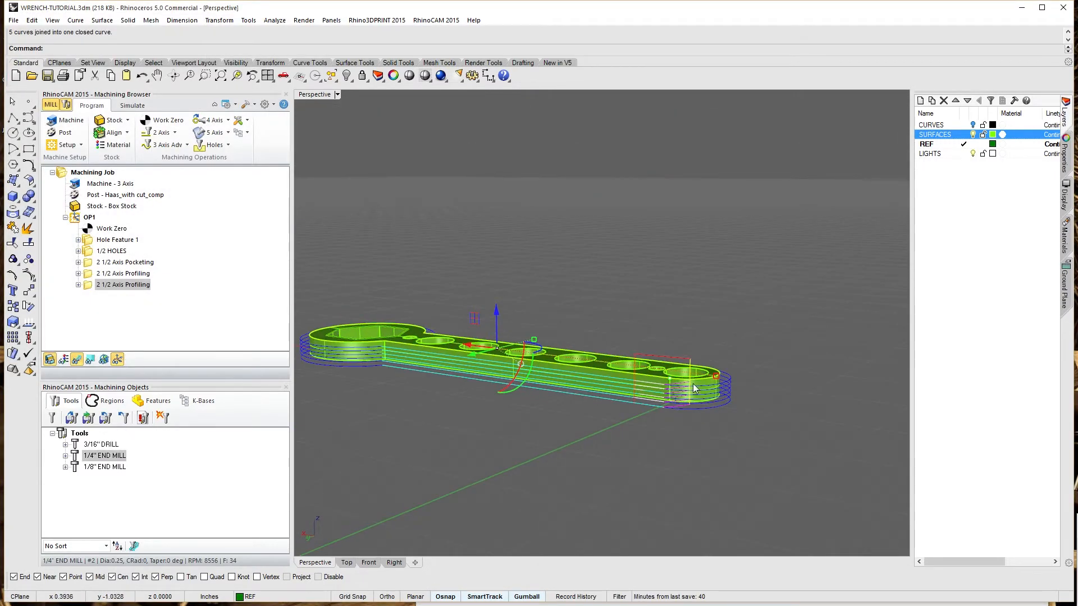
right_drag(695, 389, 667, 466)
click(133, 105)
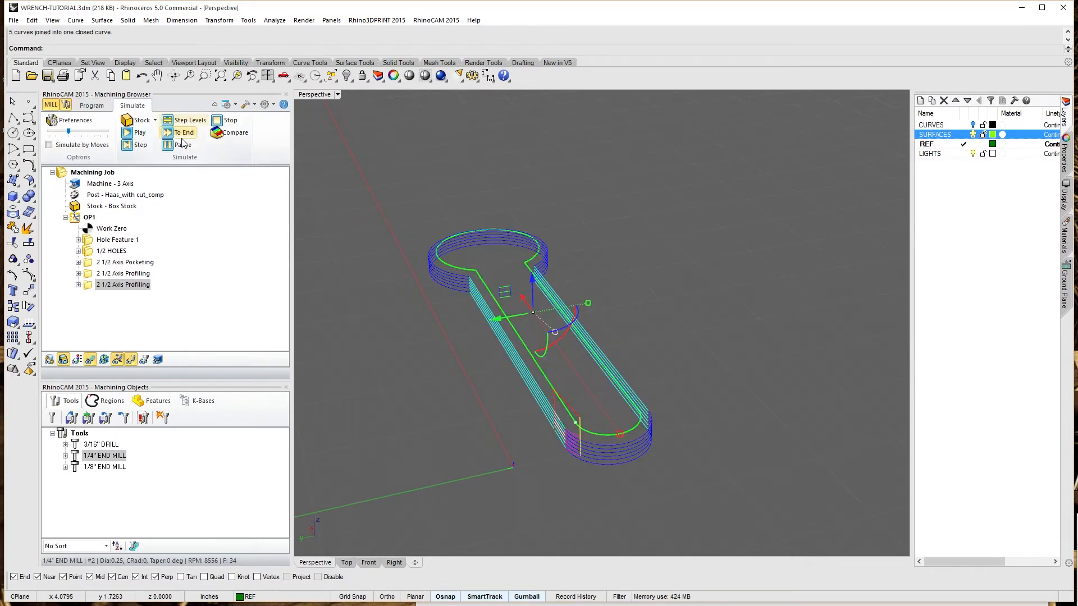
click(134, 133)
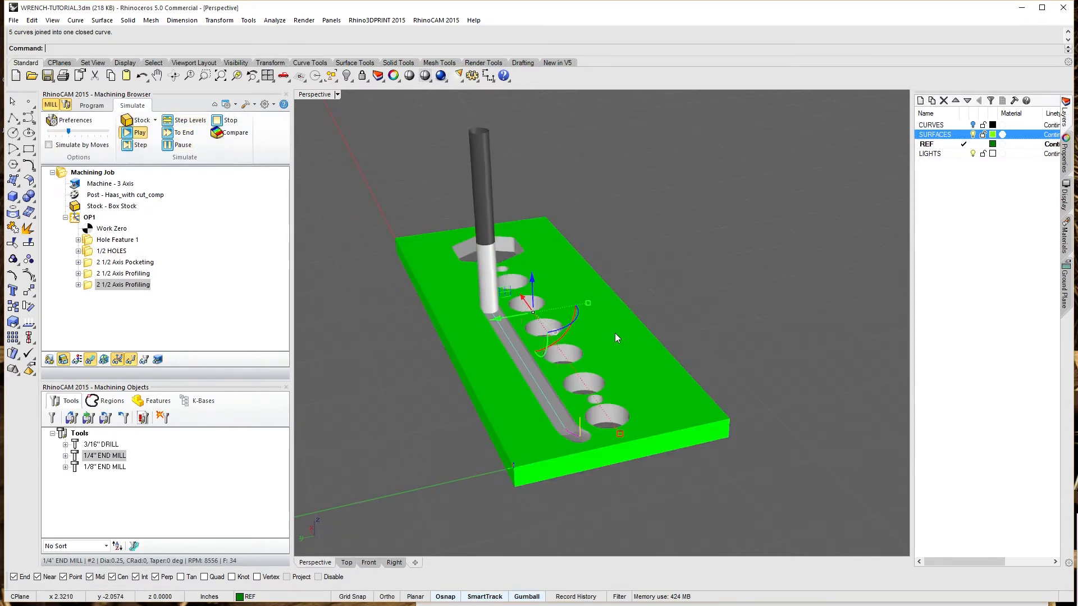
click(93, 133)
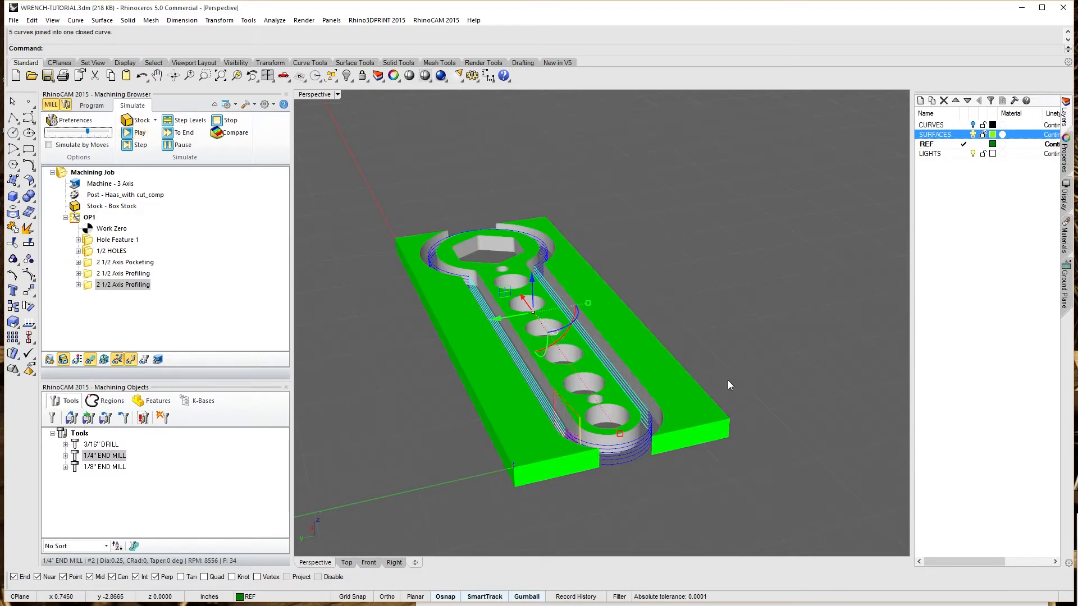
Step: Examine the simulated full-depth cut around the wrench's head, handle and open stock edges from several angles
right_drag(728, 380, 588, 442)
shift+right_drag(670, 428, 708, 473)
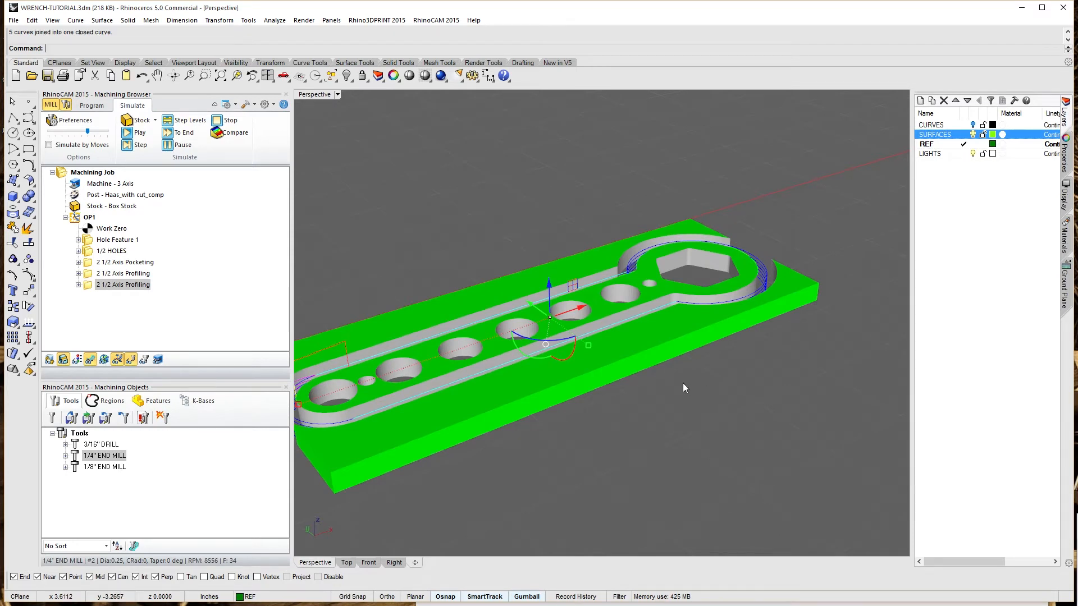
right_drag(598, 374, 675, 396)
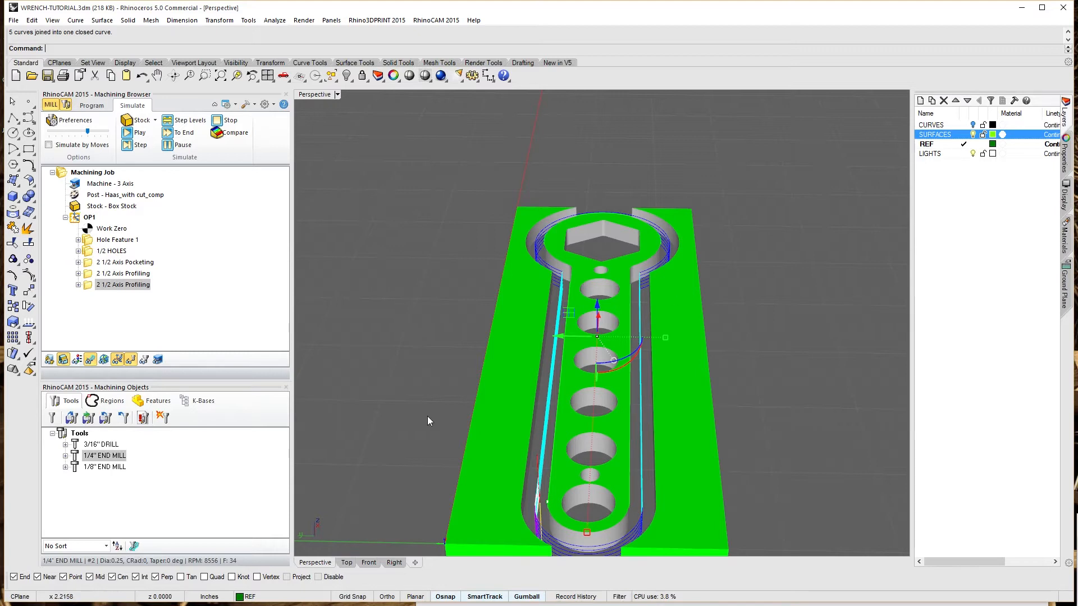
right_drag(777, 440, 659, 416)
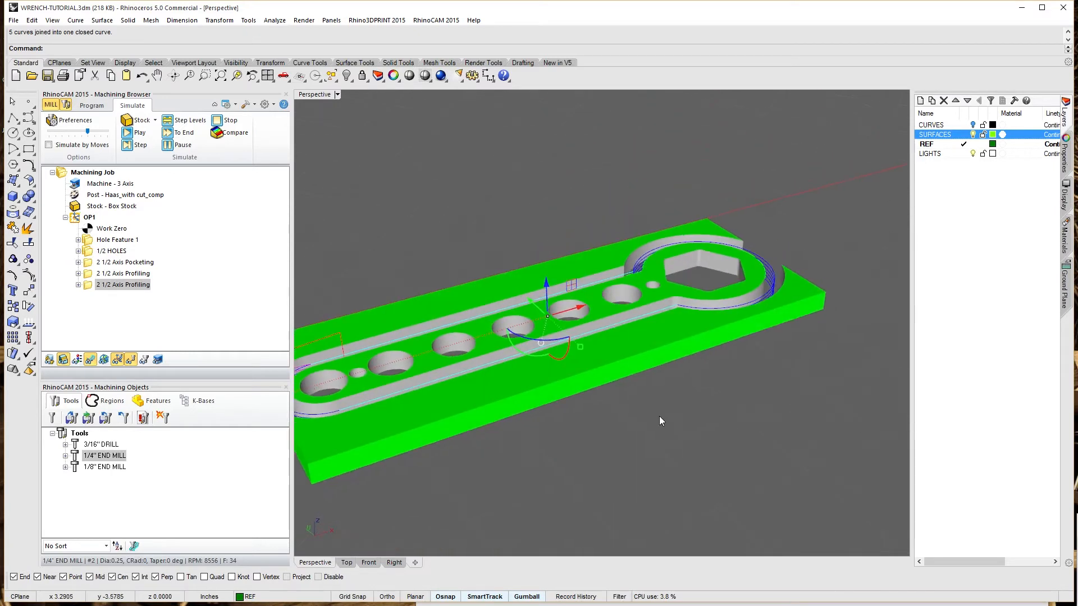
shift+right_drag(584, 441, 659, 426)
scroll(660, 426, down, 2)
scroll(660, 426, down, 2)
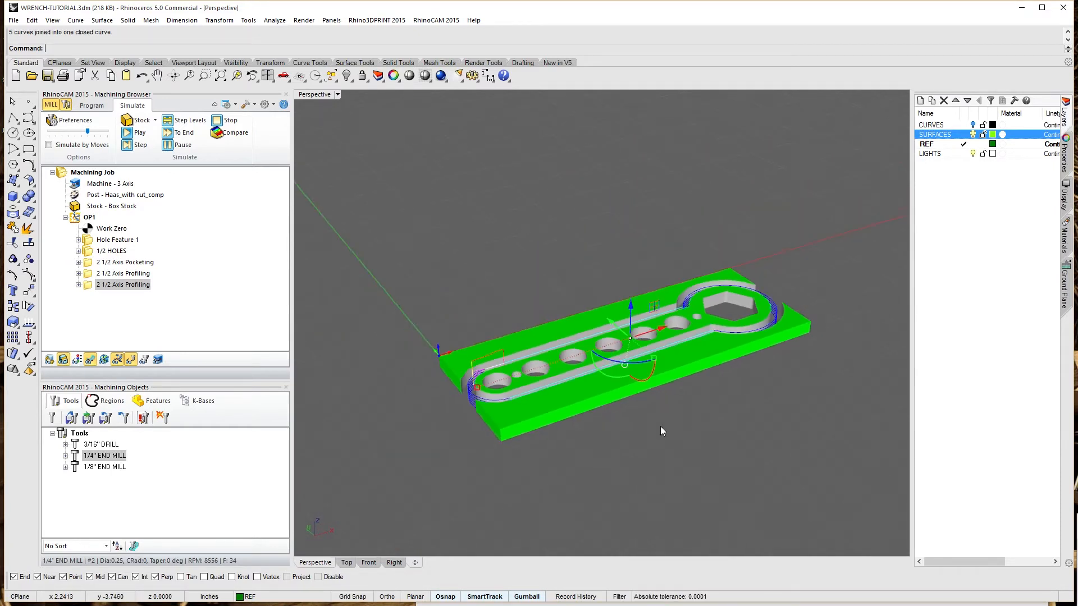
shift+right_drag(459, 475, 523, 418)
shift+right_drag(684, 434, 651, 425)
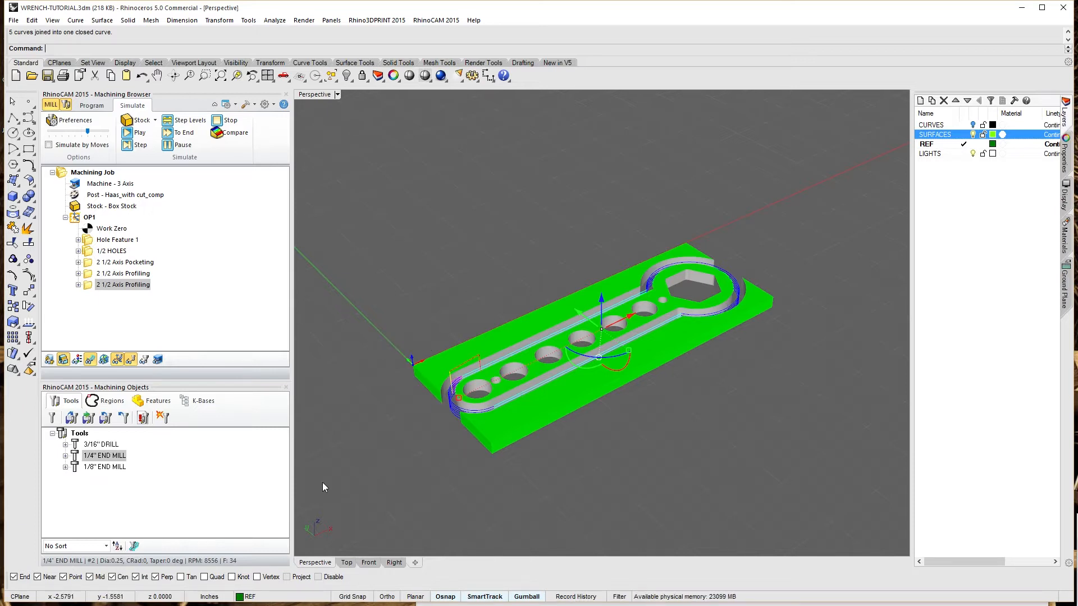
right_drag(322, 483, 442, 447)
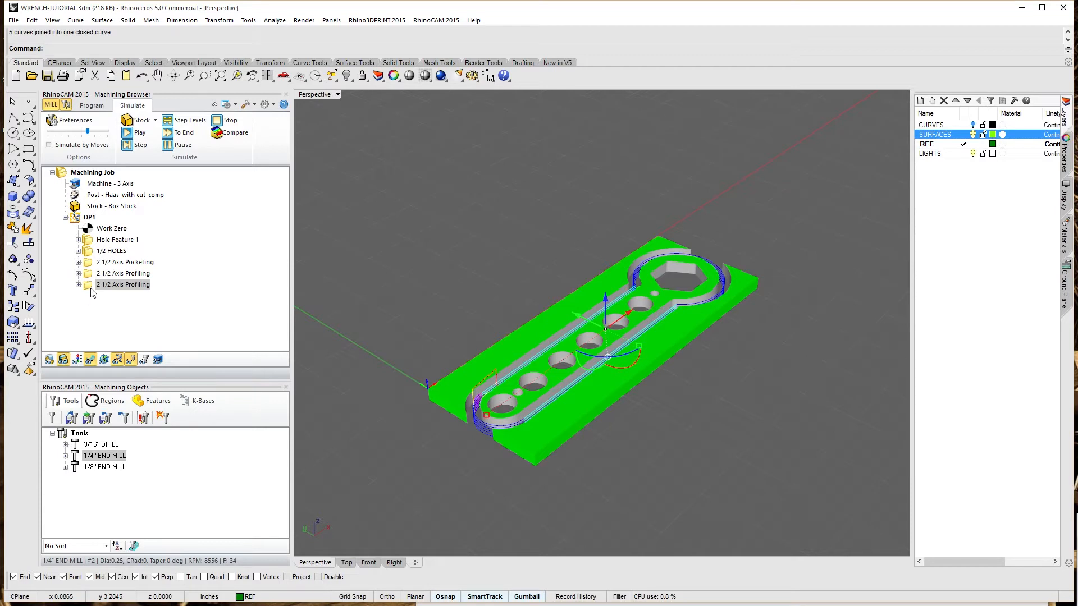
Step: Set the outer profiling's total cut depth to 0.125, all as rough depth with 0 finish depth, and regenerate the toolpath
double_click(121, 284)
click(93, 32)
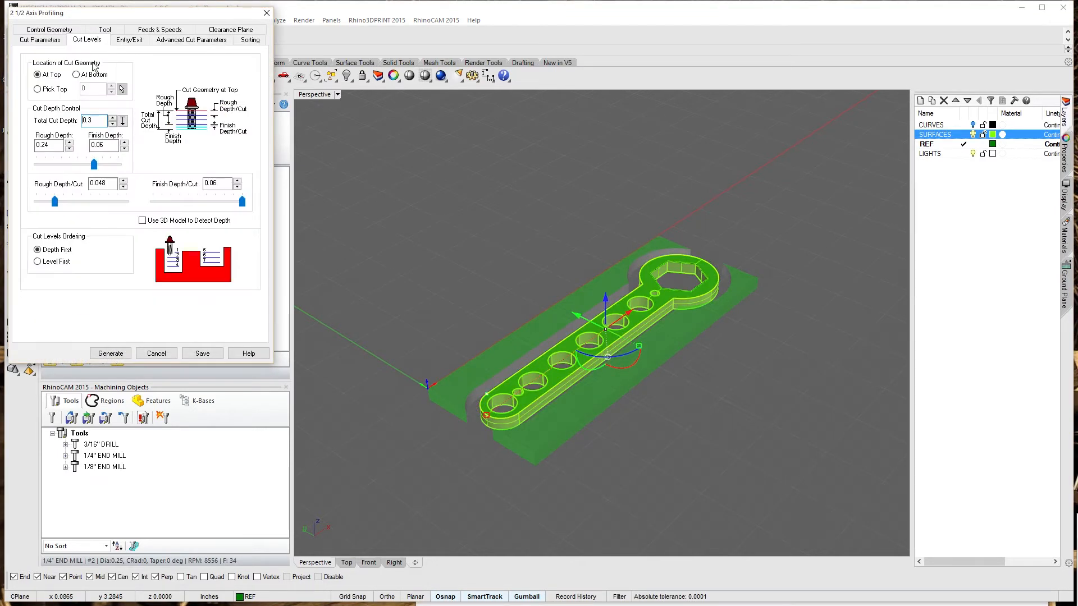
key(BackSpace)
key(BackSpace)
key(BackSpace)
text(0.125)
key(Tab)
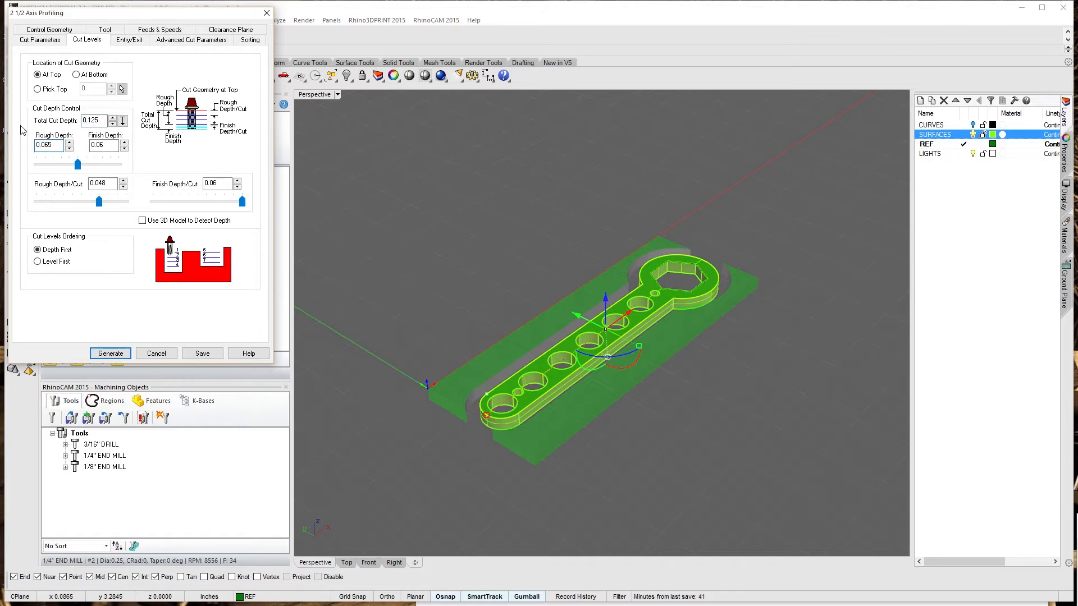
drag(77, 165, 176, 168)
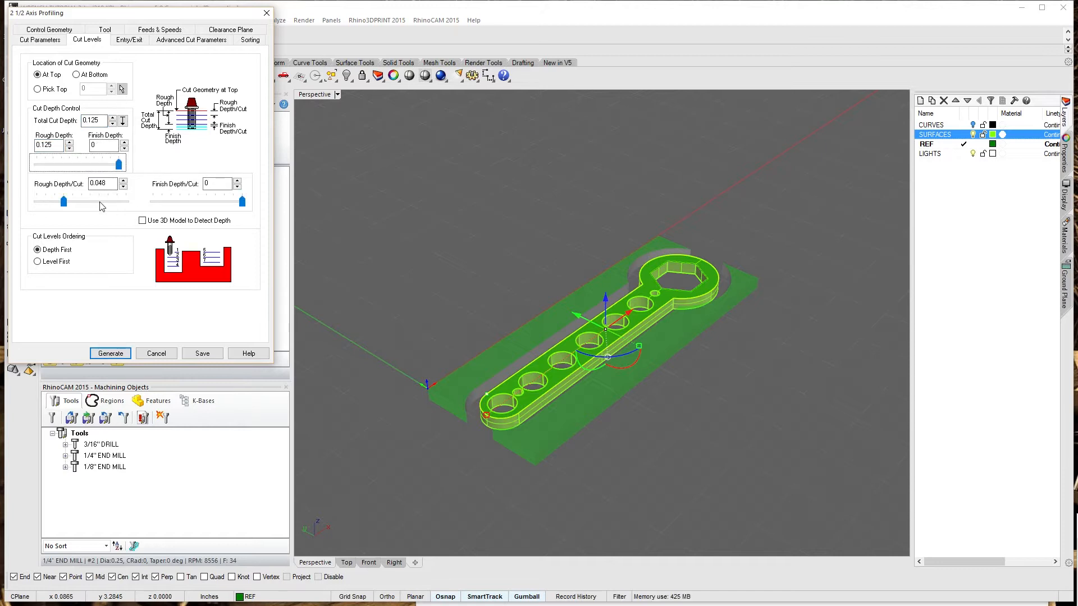
click(110, 354)
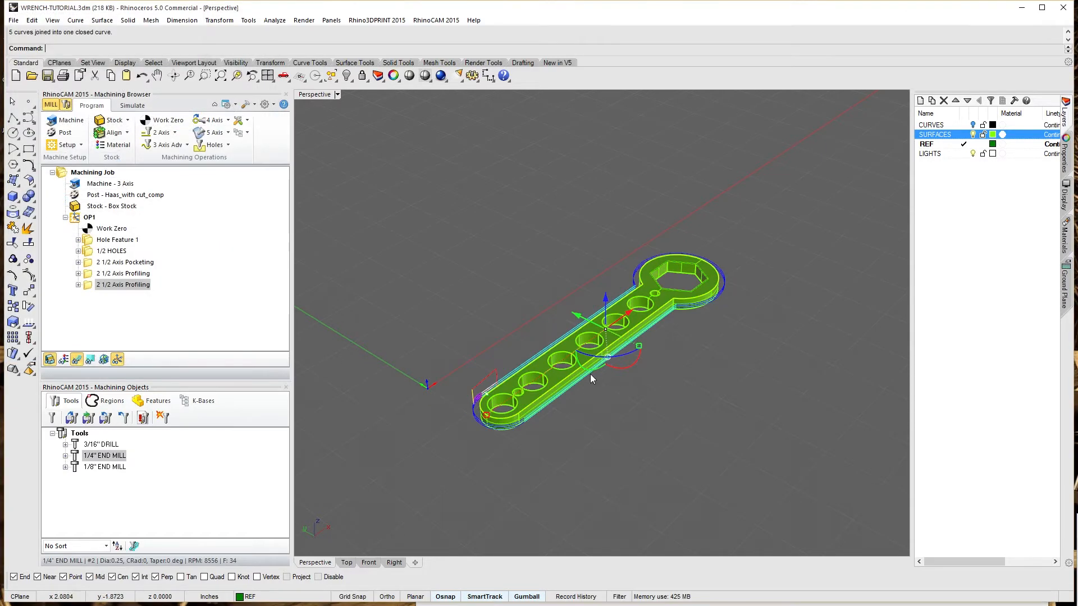
Step: Simulate the shallower outer profiling operation and inspect the groove around the wrench
click(133, 107)
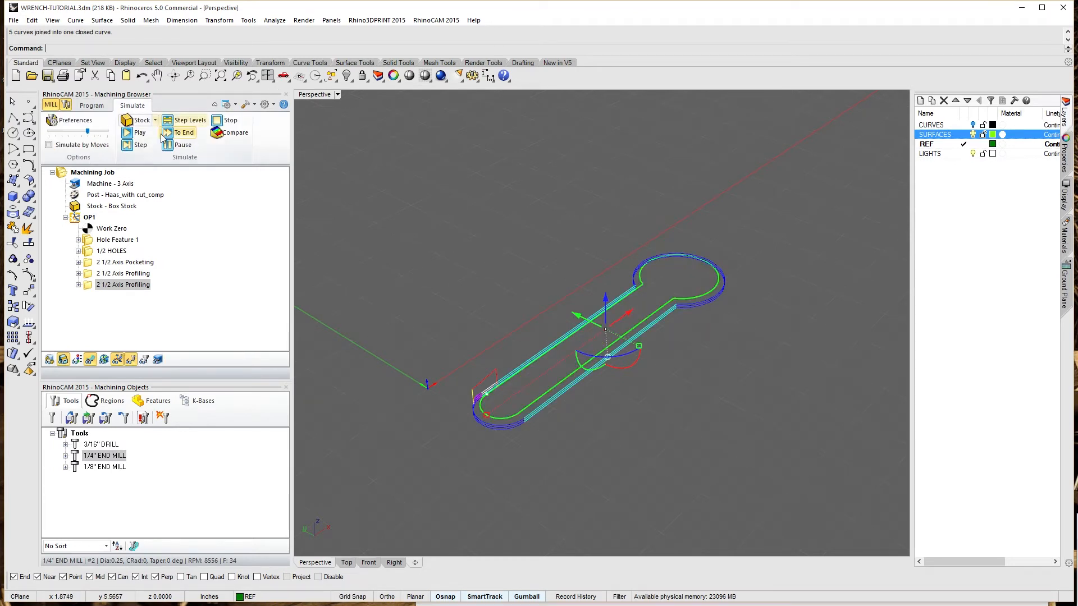
click(138, 133)
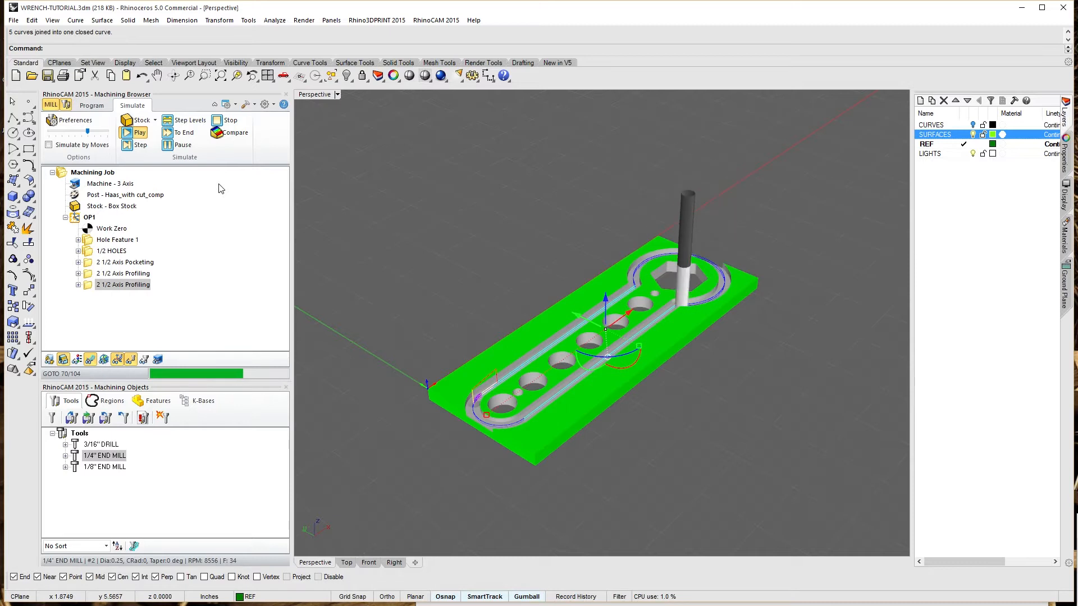
right_drag(572, 447, 686, 421)
right_drag(802, 343, 680, 362)
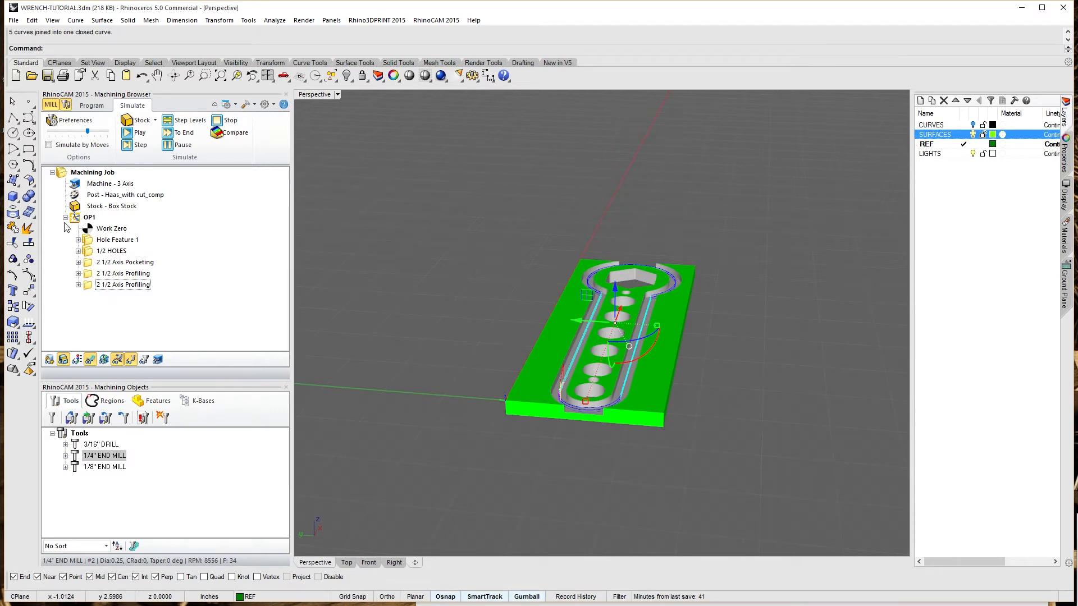
Step: Create a new machining setup and align its orientation to the wrench's underside surface
click(90, 106)
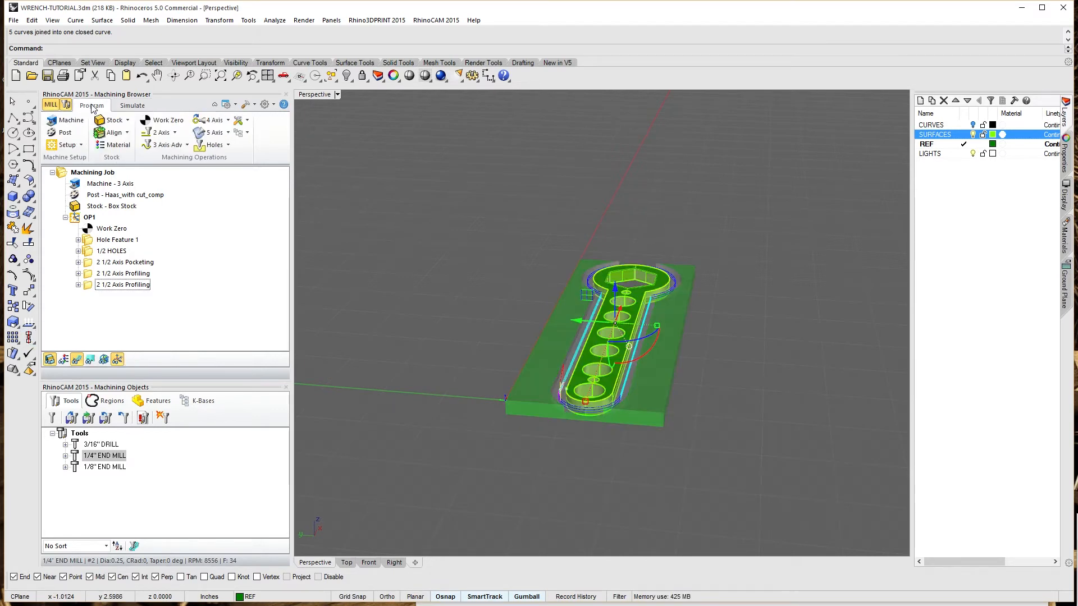
click(82, 145)
click(100, 169)
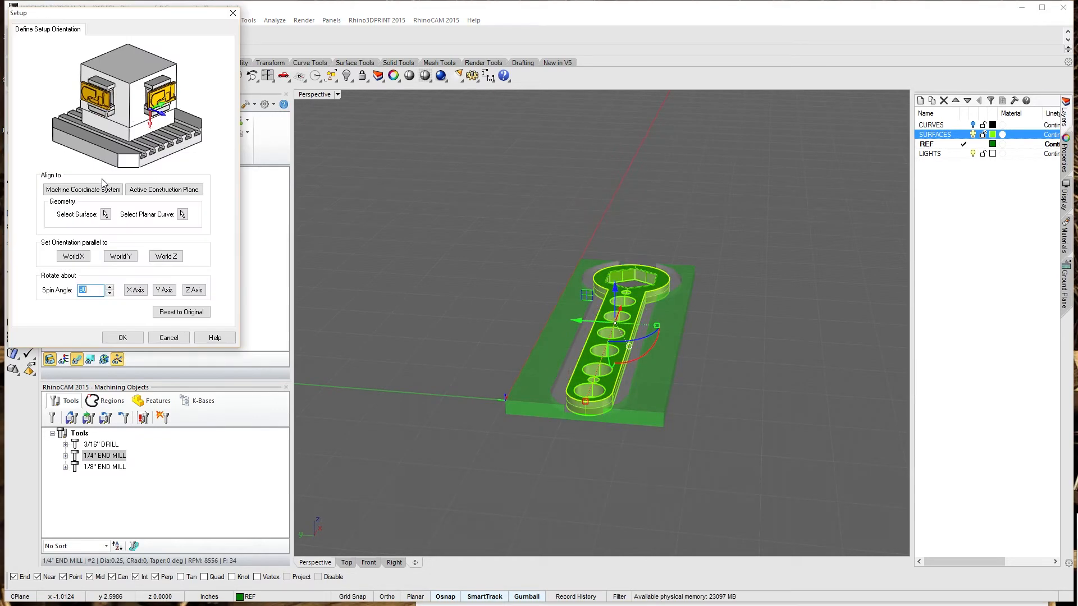
right_drag(738, 371, 703, 297)
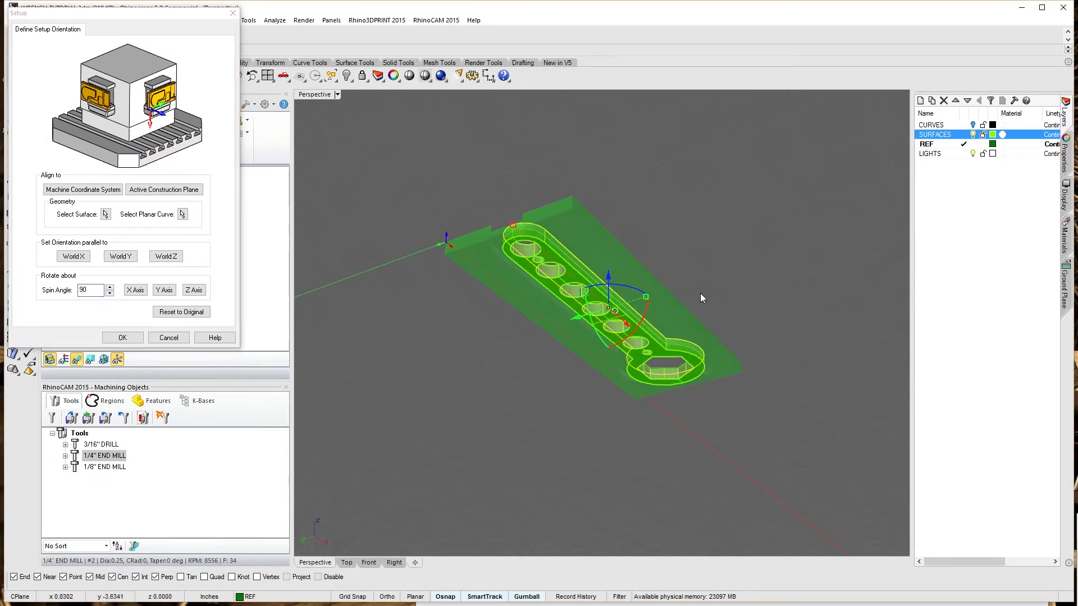
scroll(580, 304, up, 4)
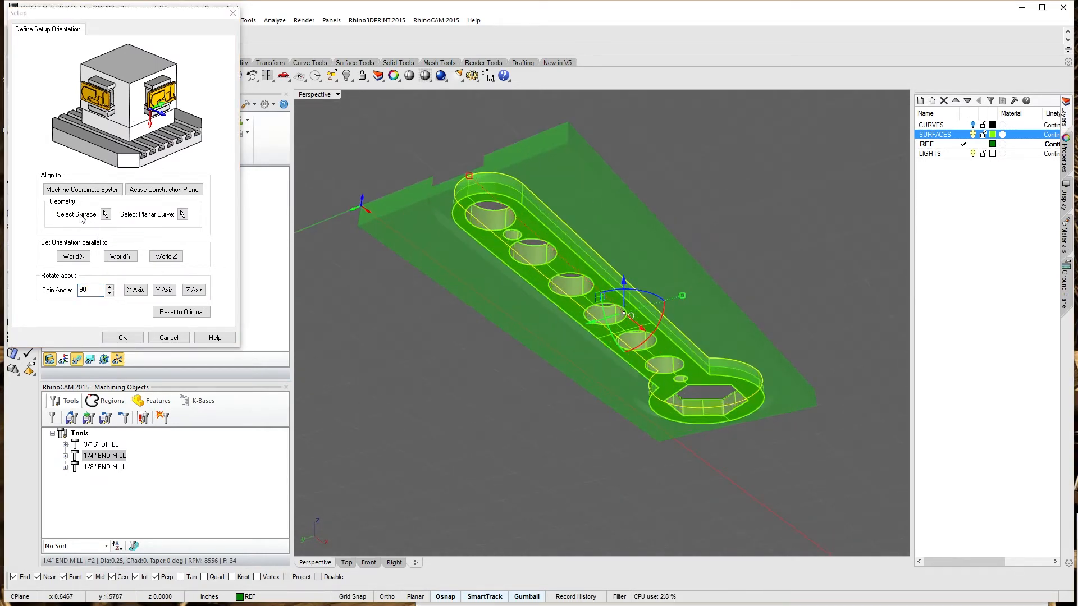
click(105, 214)
click(494, 239)
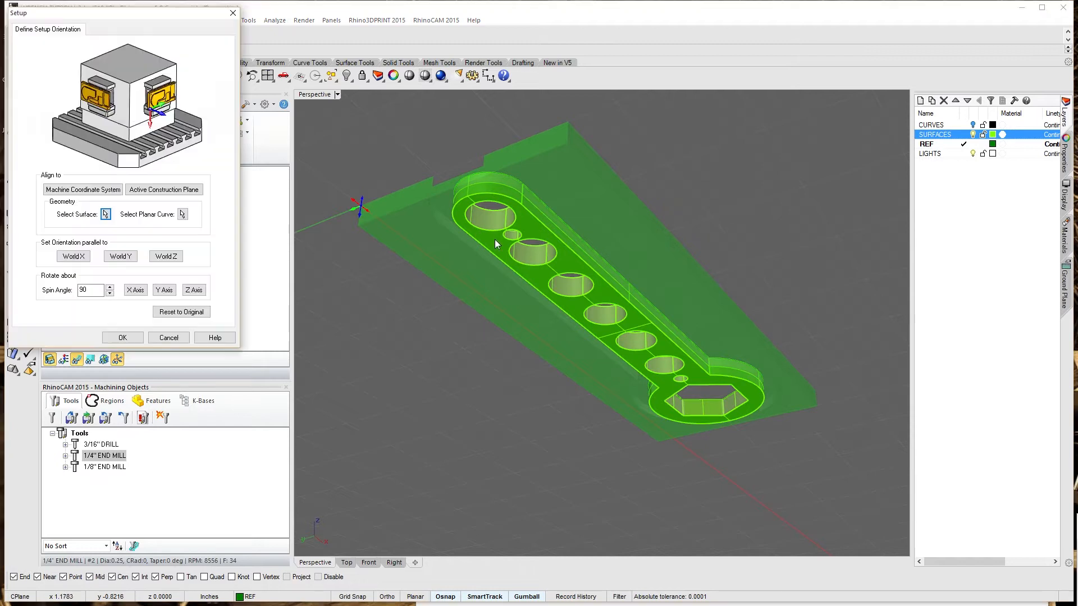
Step: Rotate the new setup's orientation about the Z axis with a 90-degree spin angle and accept the setup
right_drag(365, 321, 358, 298)
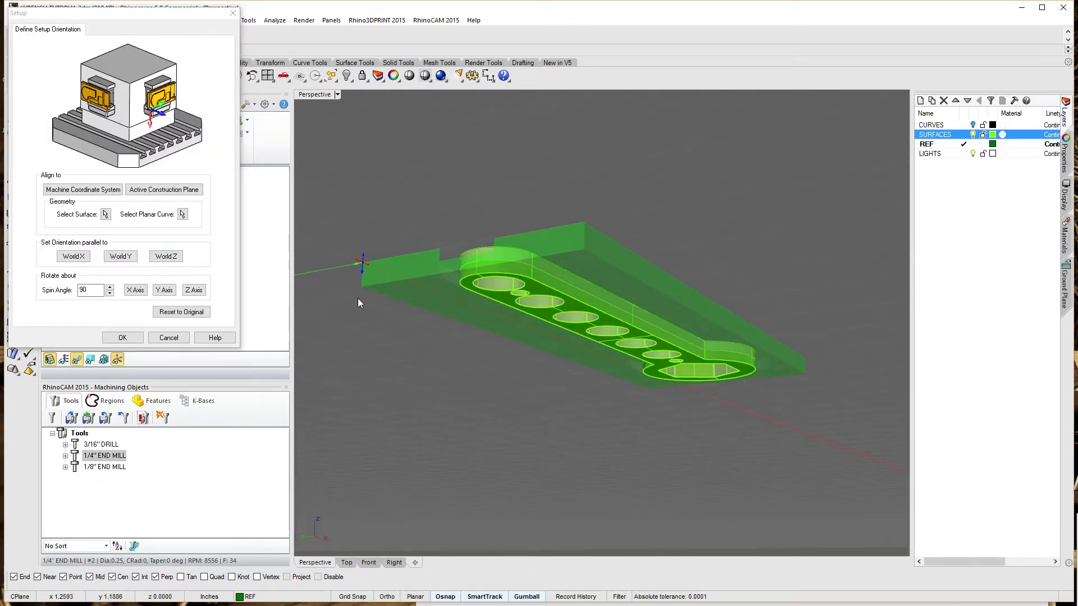
right_drag(501, 418, 638, 385)
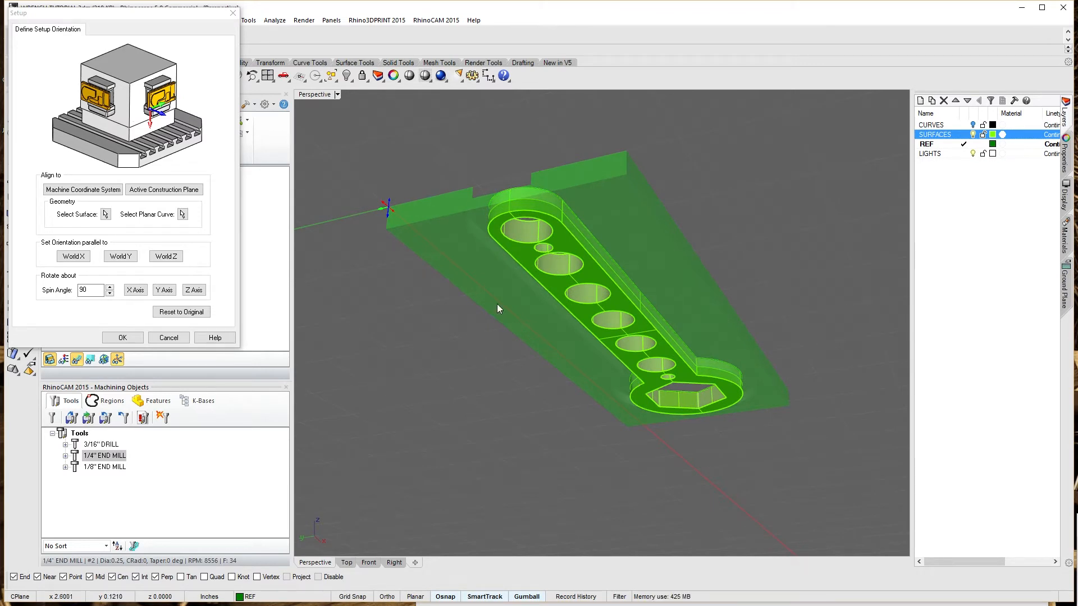
right_drag(498, 307, 334, 406)
shift+right_drag(365, 351, 579, 379)
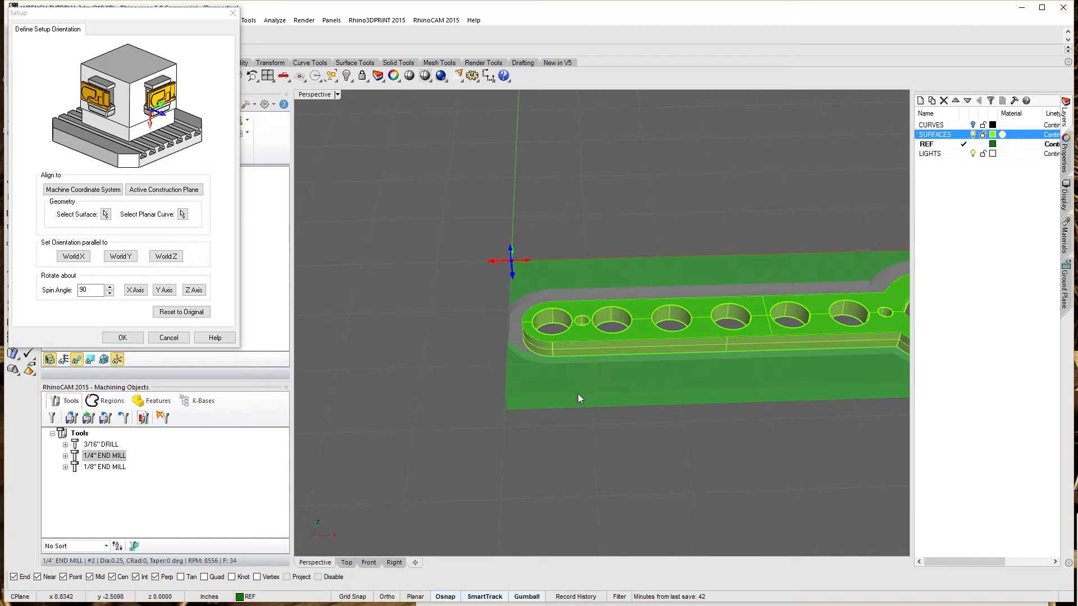
right_drag(577, 393, 417, 208)
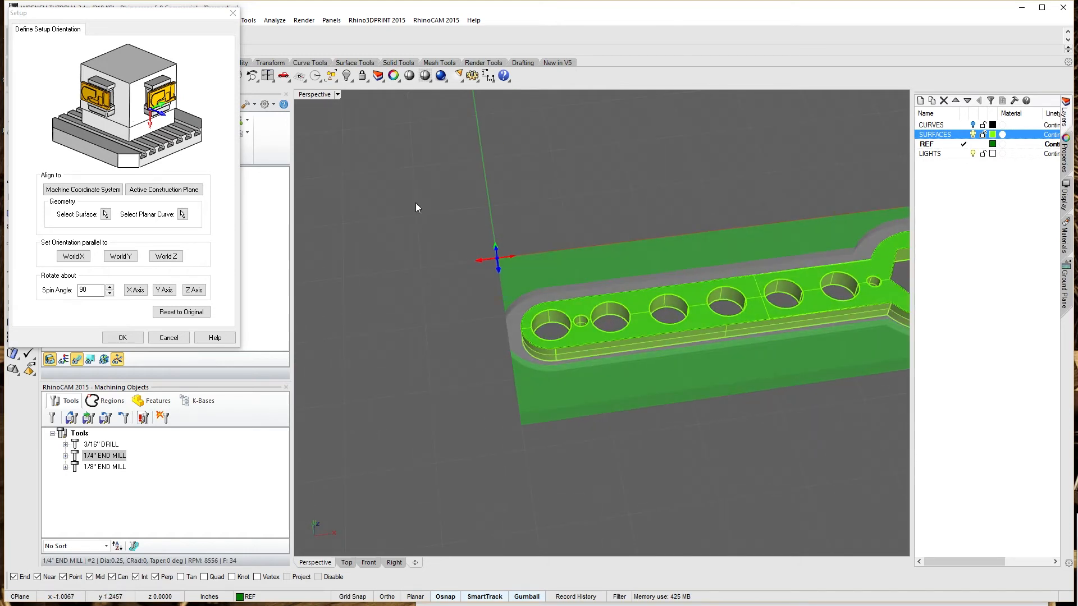
right_drag(543, 295, 615, 284)
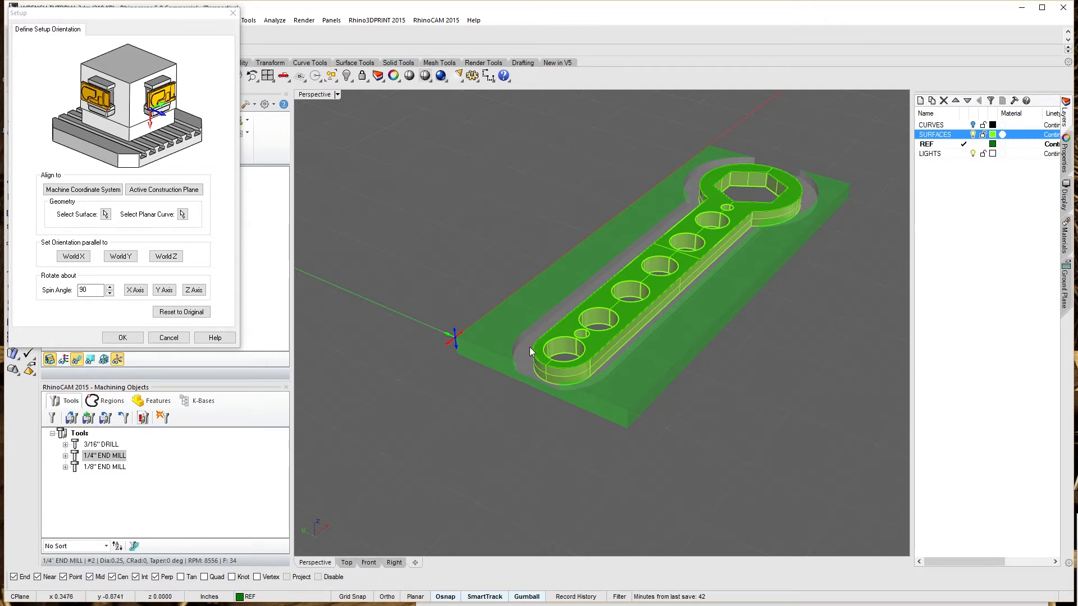
click(194, 291)
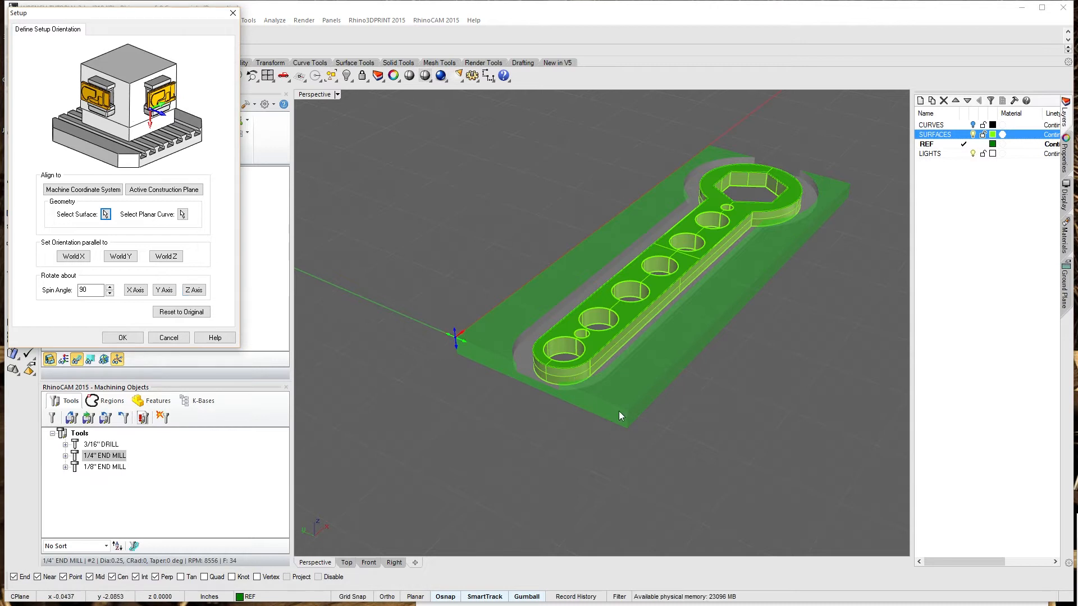
right_drag(780, 429, 793, 307)
click(122, 337)
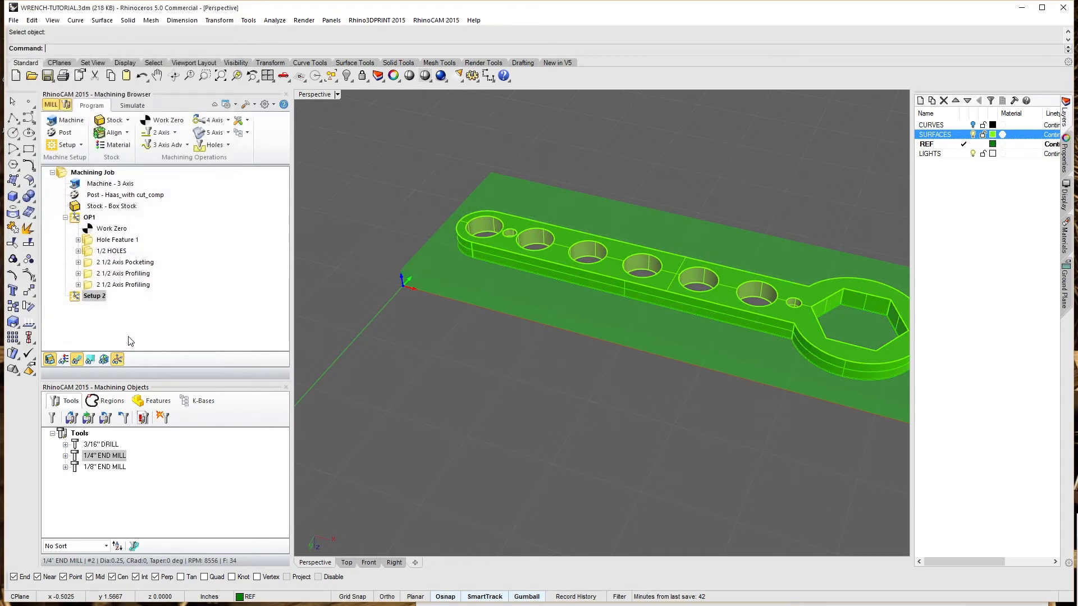
Step: Rename the new setup as OP2
click(97, 298)
text(OP2)
key(Return)
Step: Copy the last 2 1/2 Axis Profiling operation from OP1 into OP2 and regenerate the copy
click(130, 285)
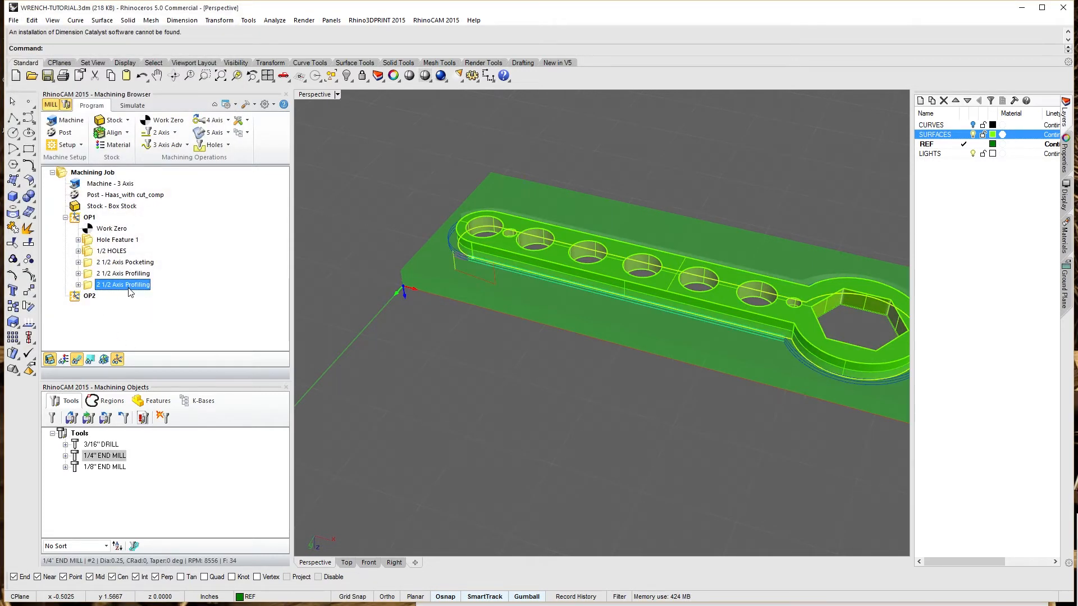
click(76, 298)
key(ctrl+v)
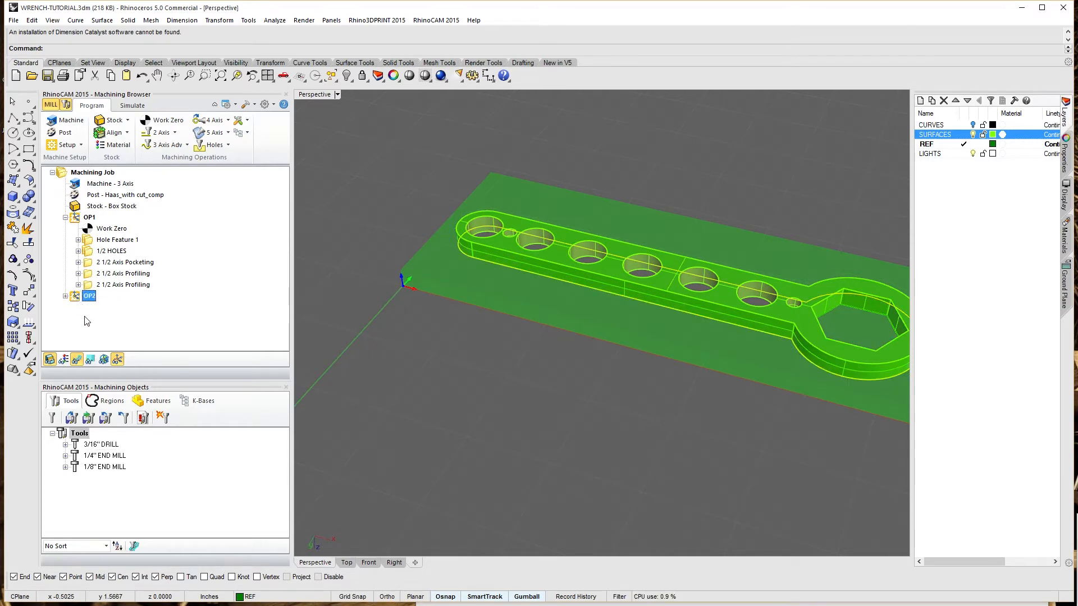
click(66, 297)
click(78, 307)
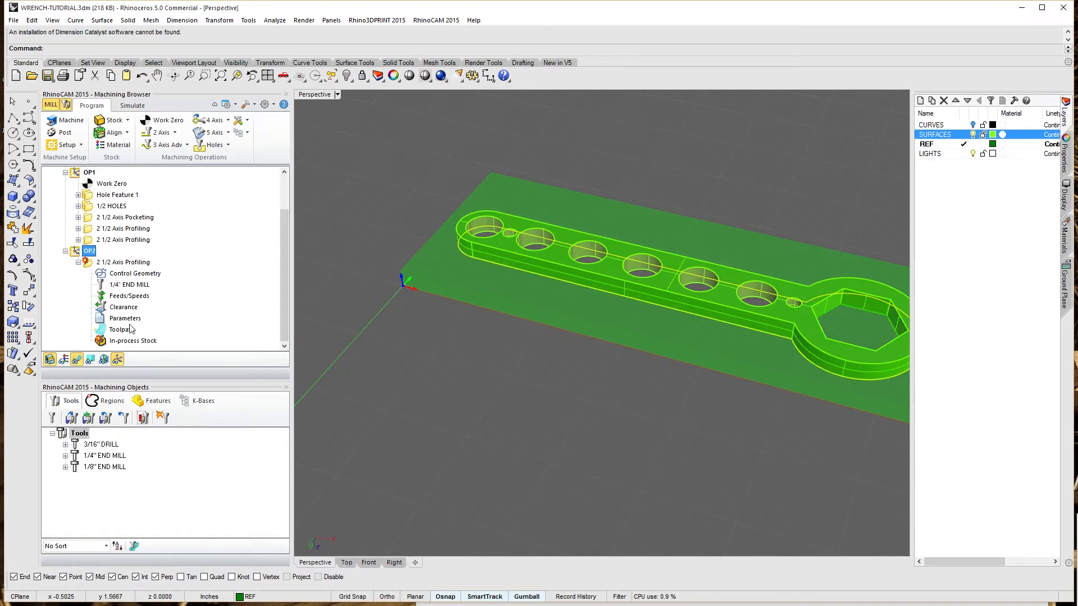
click(78, 262)
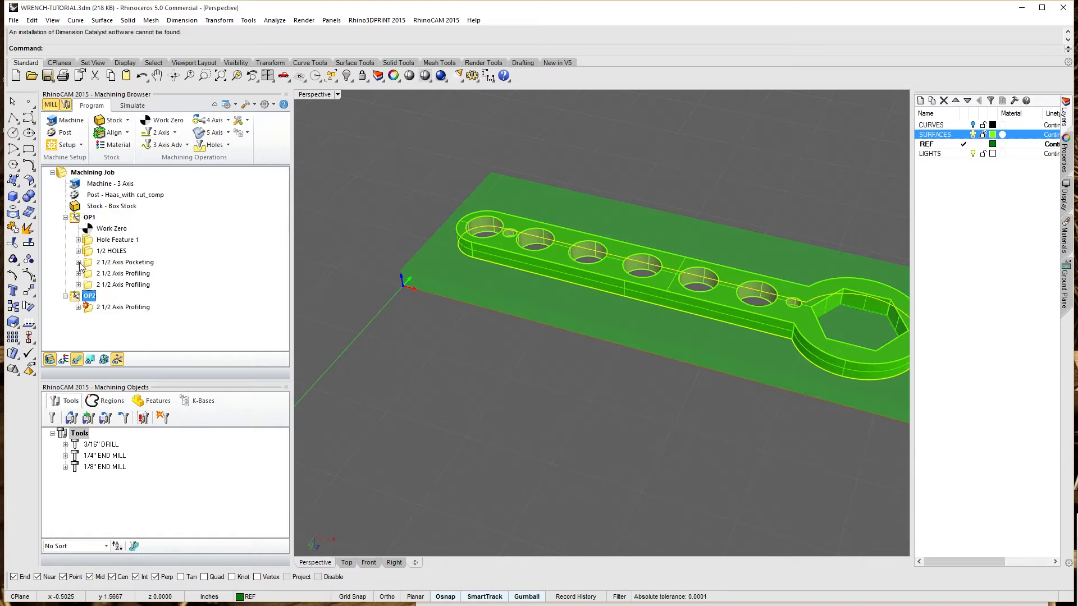
click(93, 310)
right_click(87, 310)
click(108, 322)
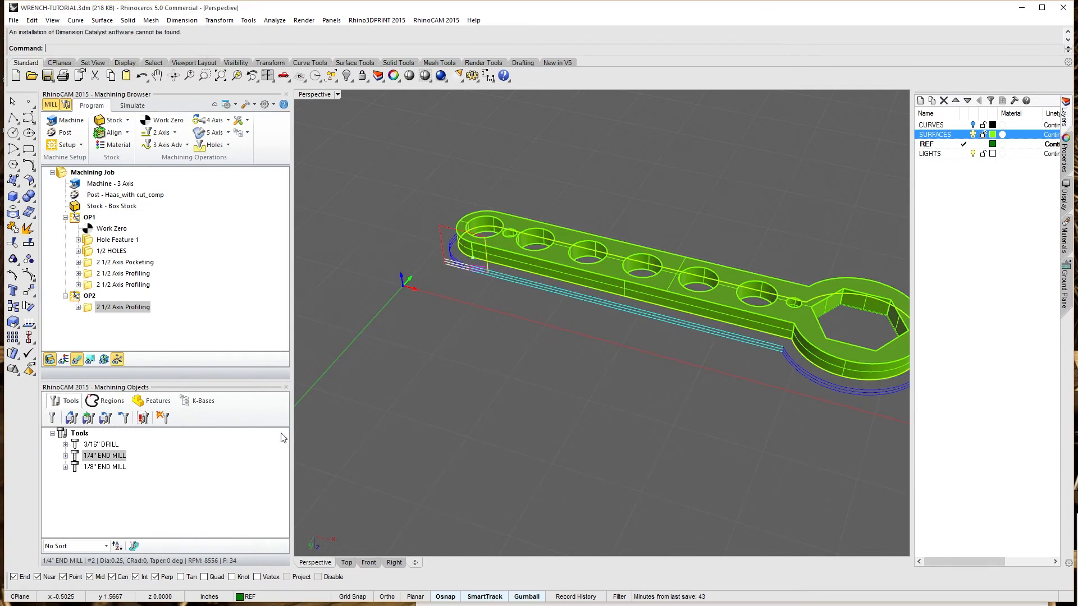
right_drag(522, 411, 402, 322)
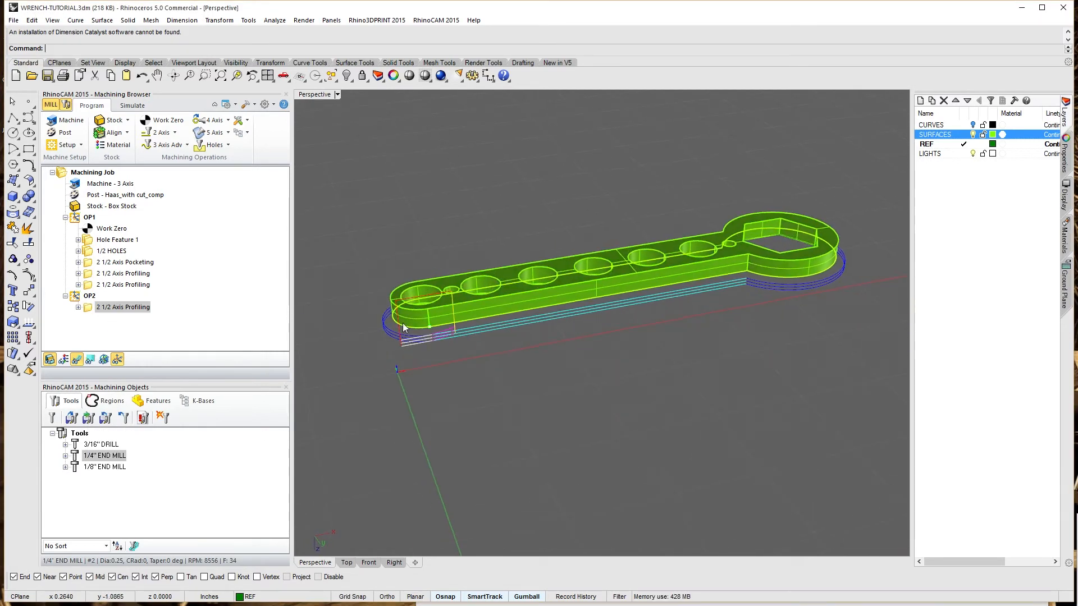
Step: Set the OP2 profiling's cut geometry location to At Bottom and generate the toolpath
double_click(88, 309)
click(82, 31)
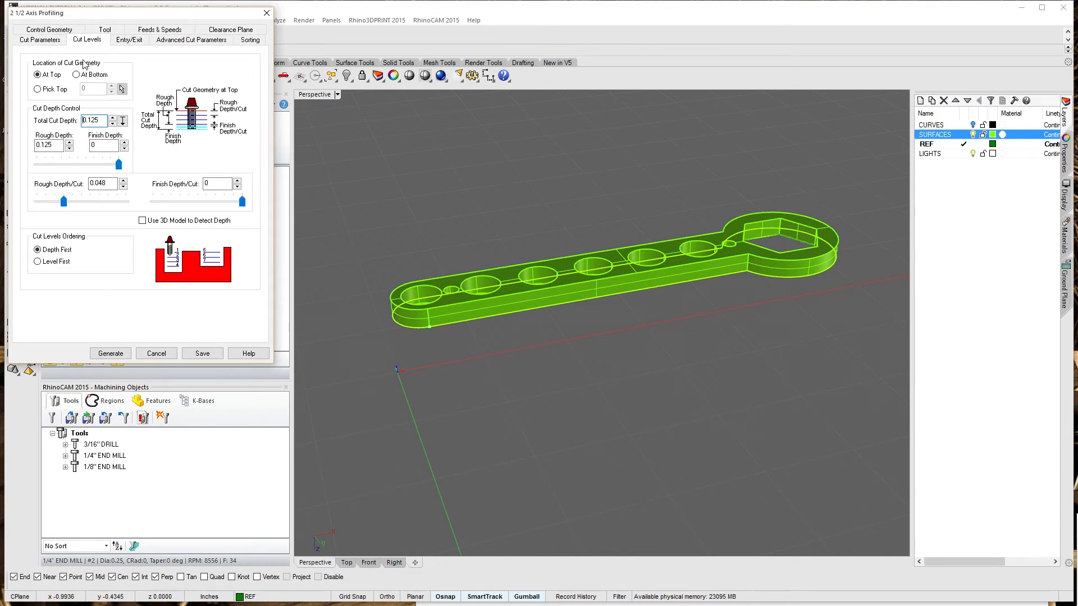
click(111, 354)
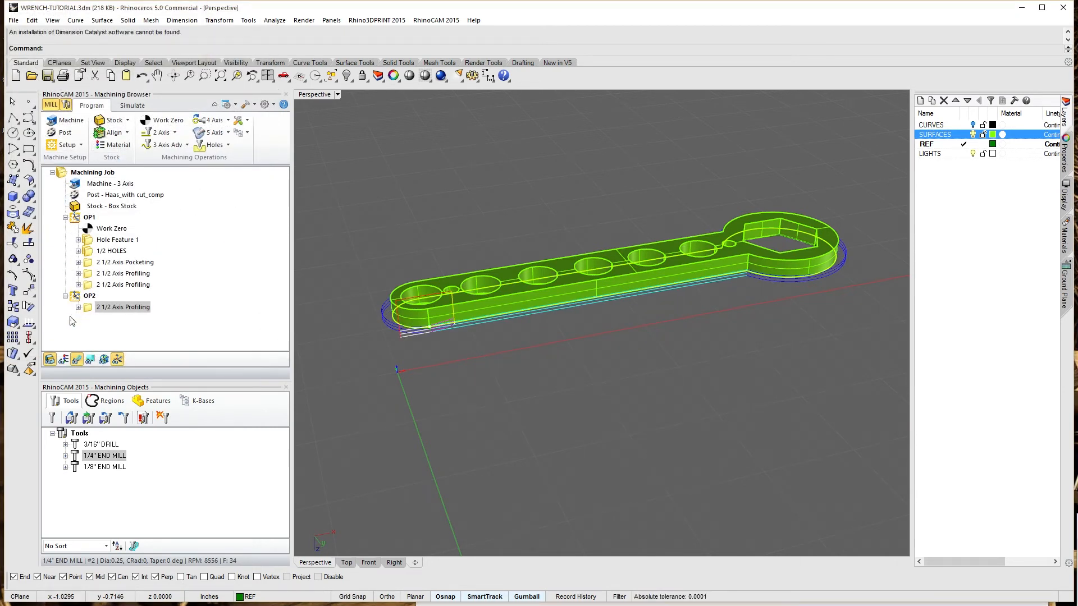
Step: Simulate the OP2 profiling operation and inspect the cut around the wrench and its open end
click(132, 105)
click(136, 133)
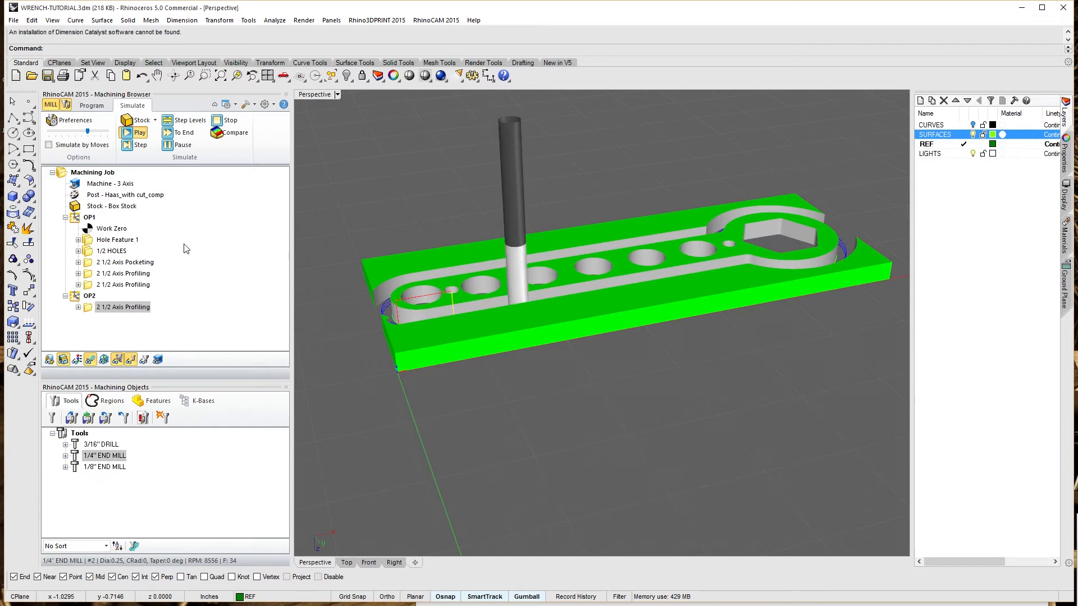
right_drag(532, 369, 555, 457)
right_drag(648, 455, 382, 388)
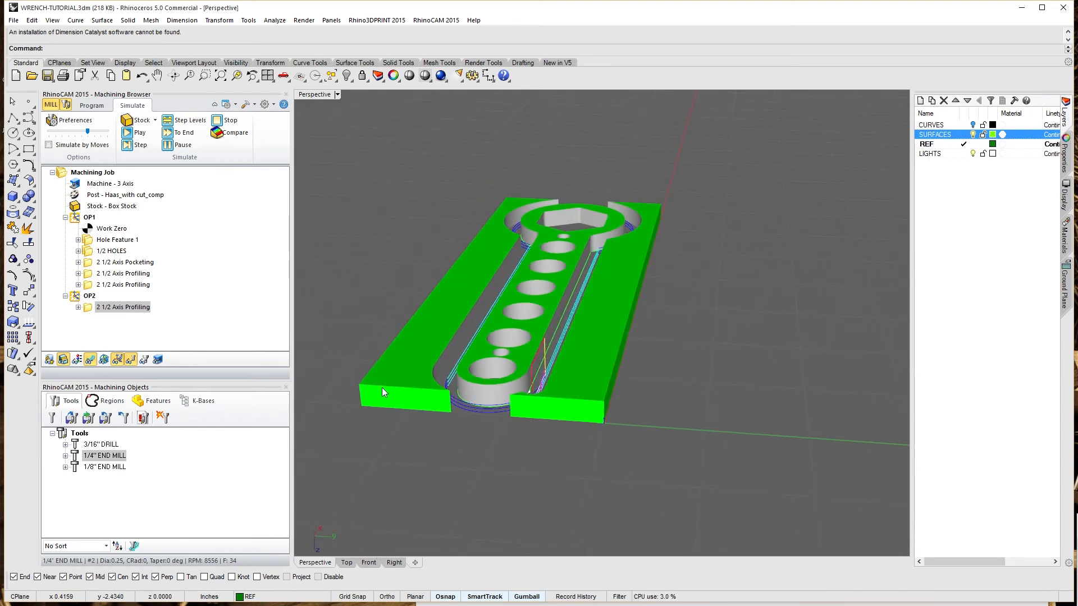
click(129, 133)
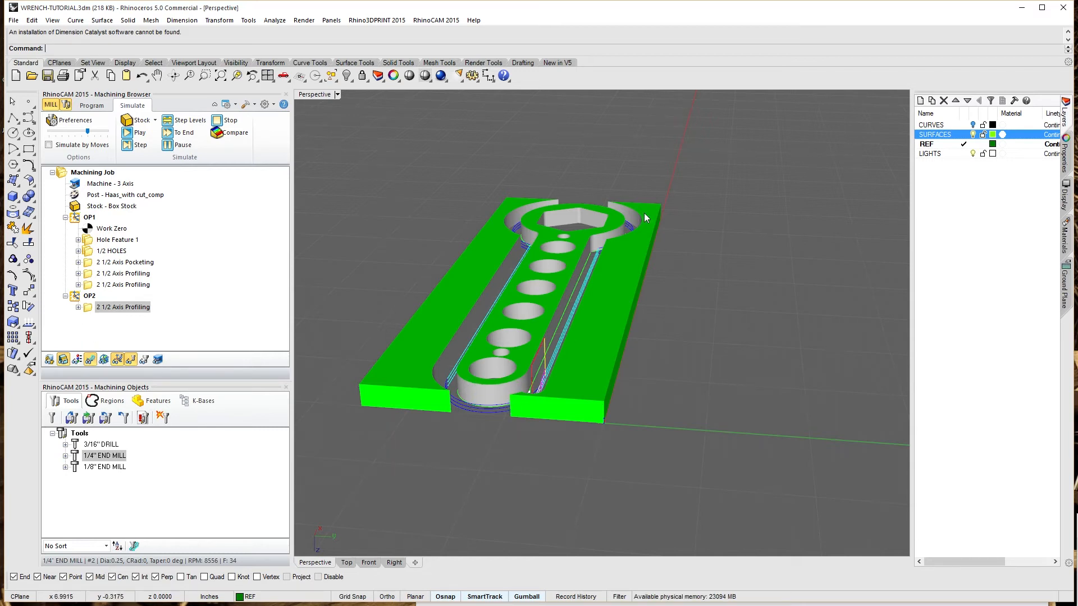
Step: Switch the OP2 profiling's cut geometry location to Pick Top and pick a point on the wrench's handle end for a top of 0.25
double_click(90, 309)
click(89, 32)
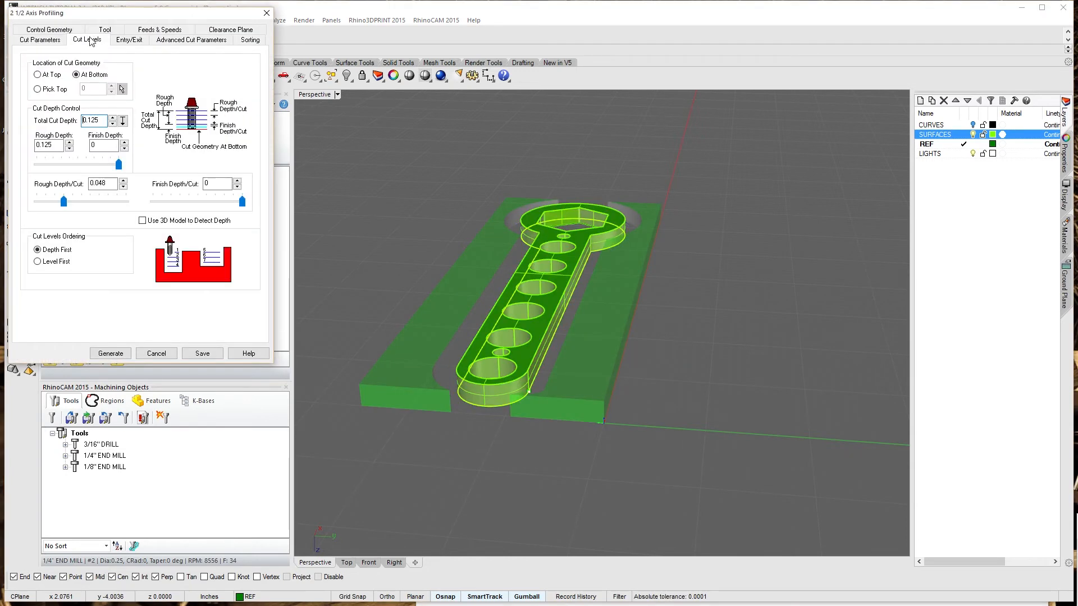
click(38, 90)
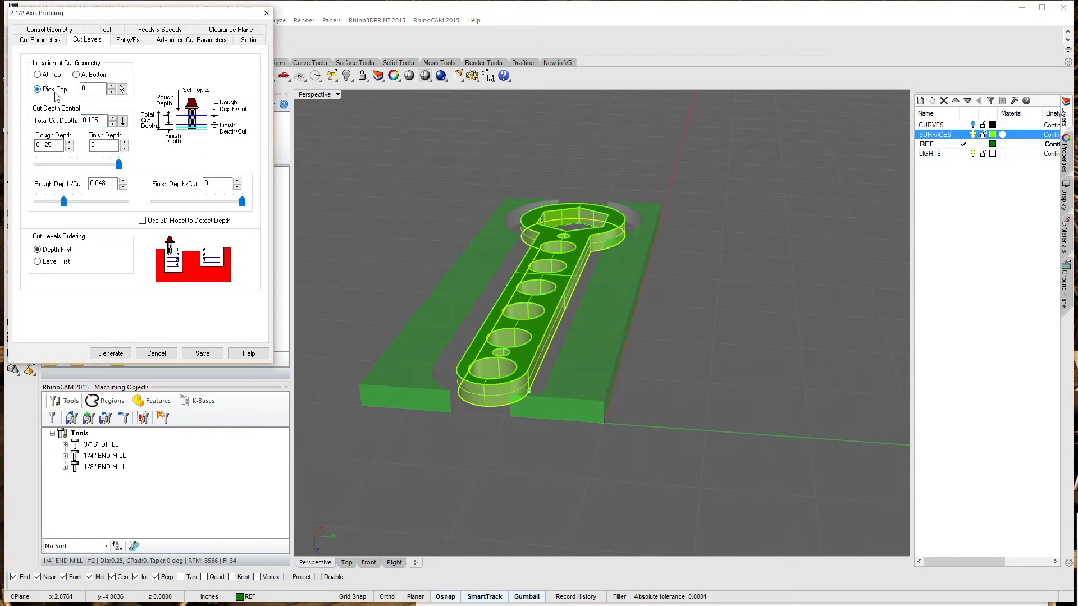
click(122, 88)
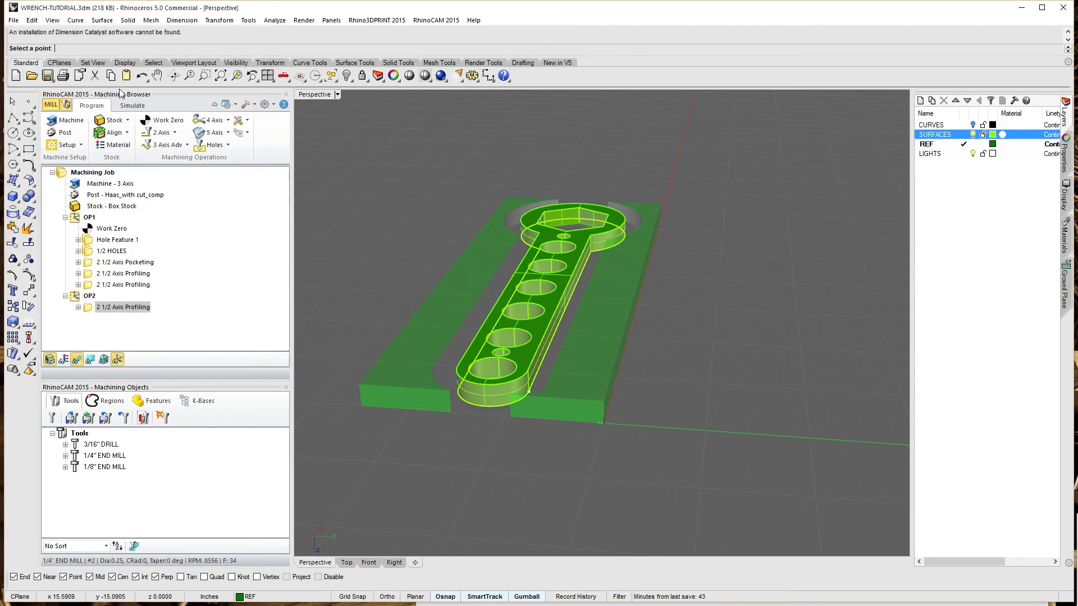
click(484, 386)
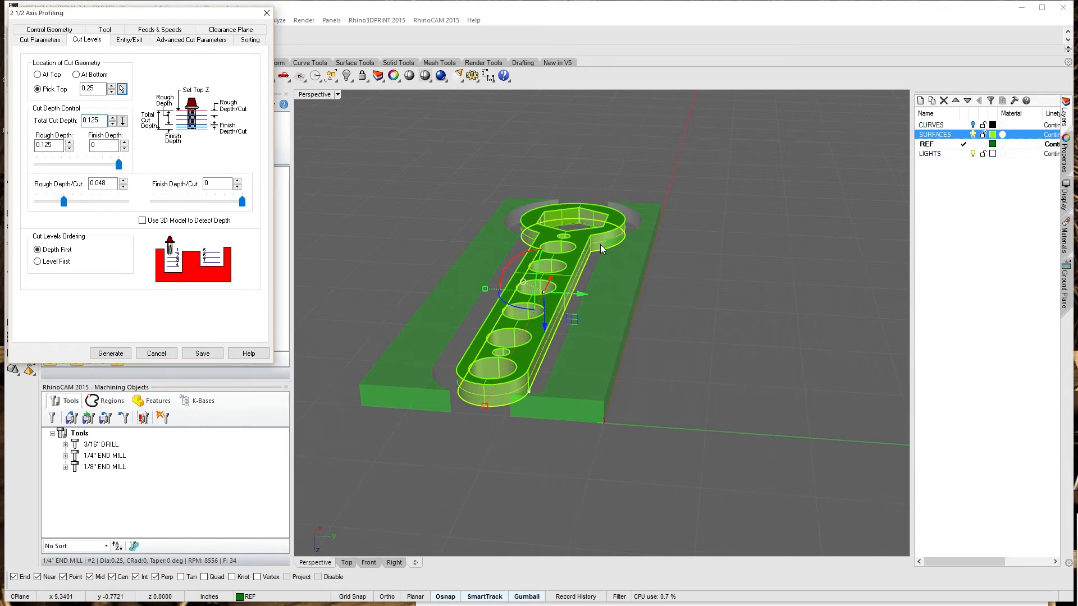
Step: Set the OP2 profiling's total cut depth to 0.175 and generate the toolpath
double_click(92, 120)
text(.175)
key(Tab)
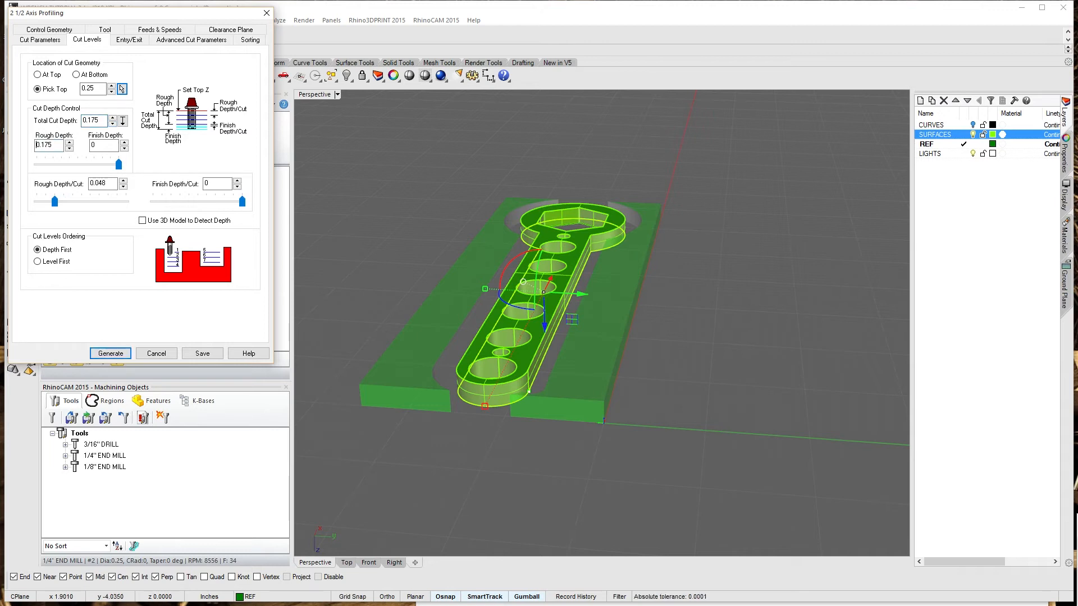
click(110, 353)
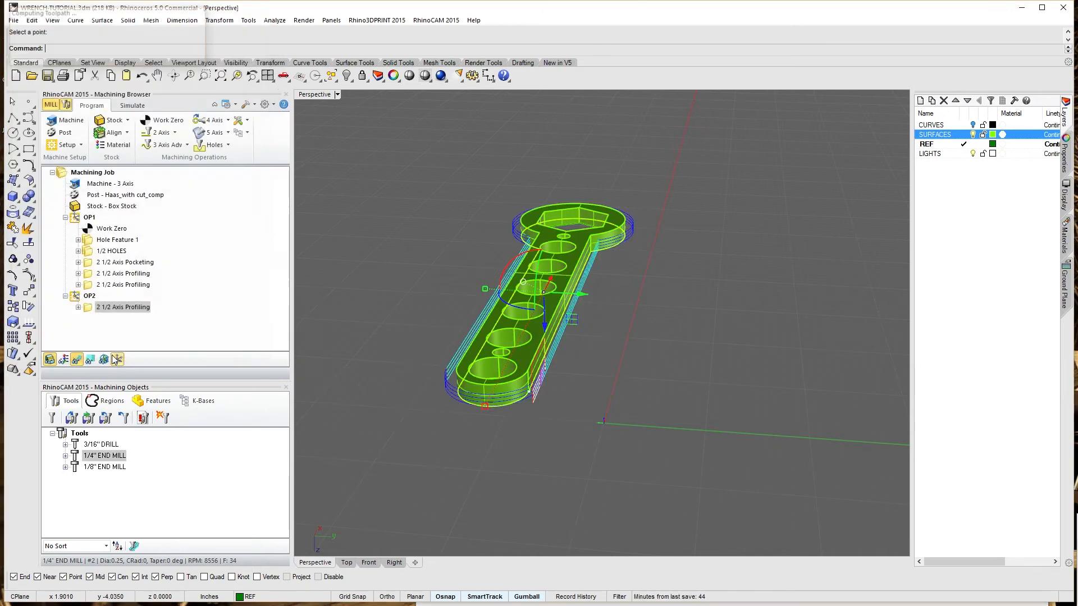
Step: Simulate the OP2 profiling operation with the 0.175 cut depth and inspect the flipped part
click(131, 105)
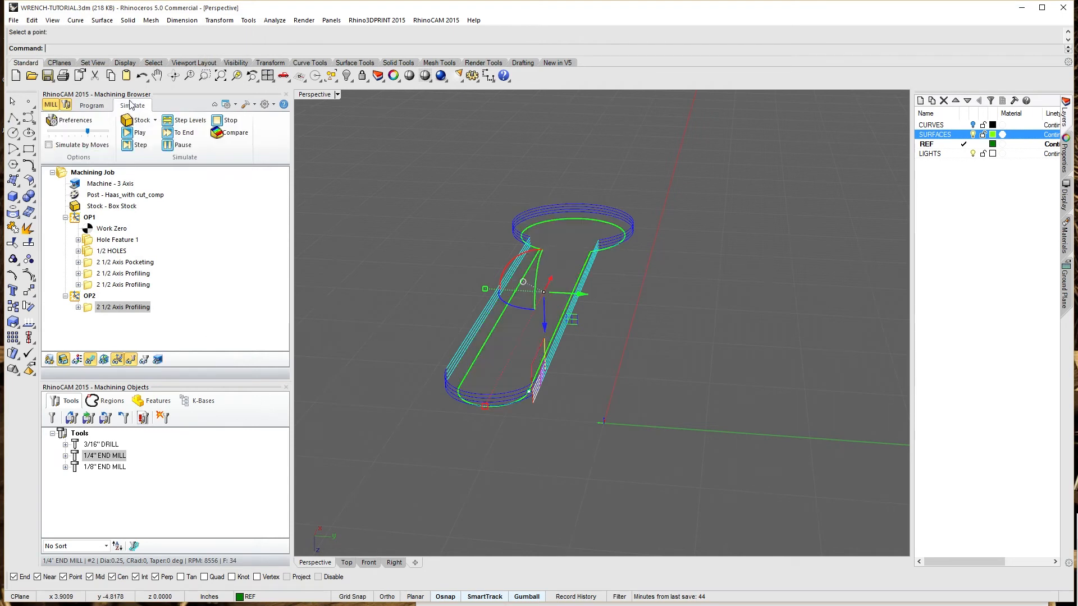
click(136, 133)
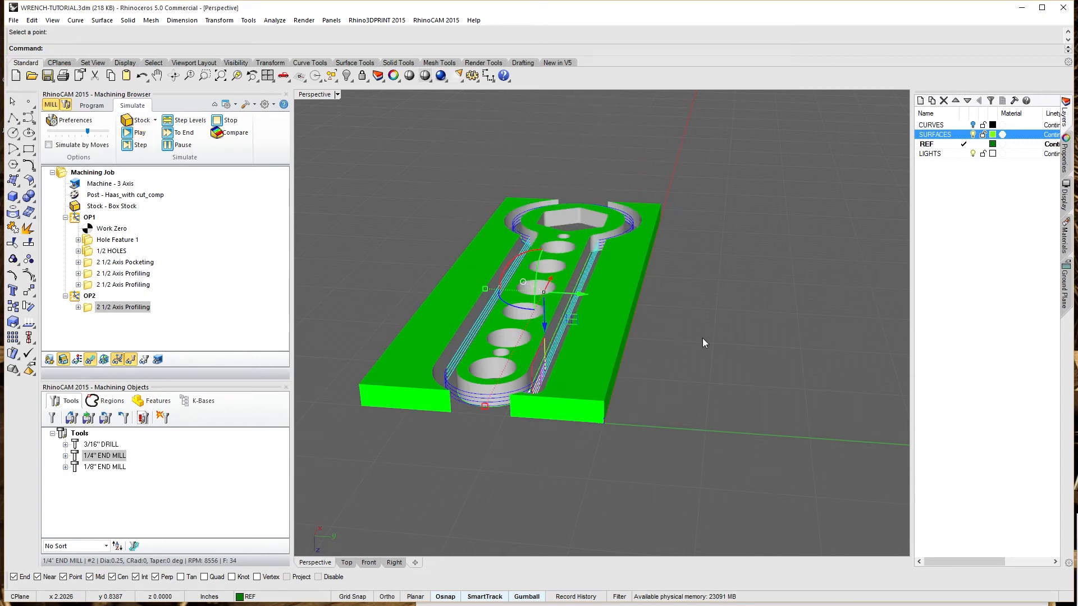
right_drag(702, 338, 537, 362)
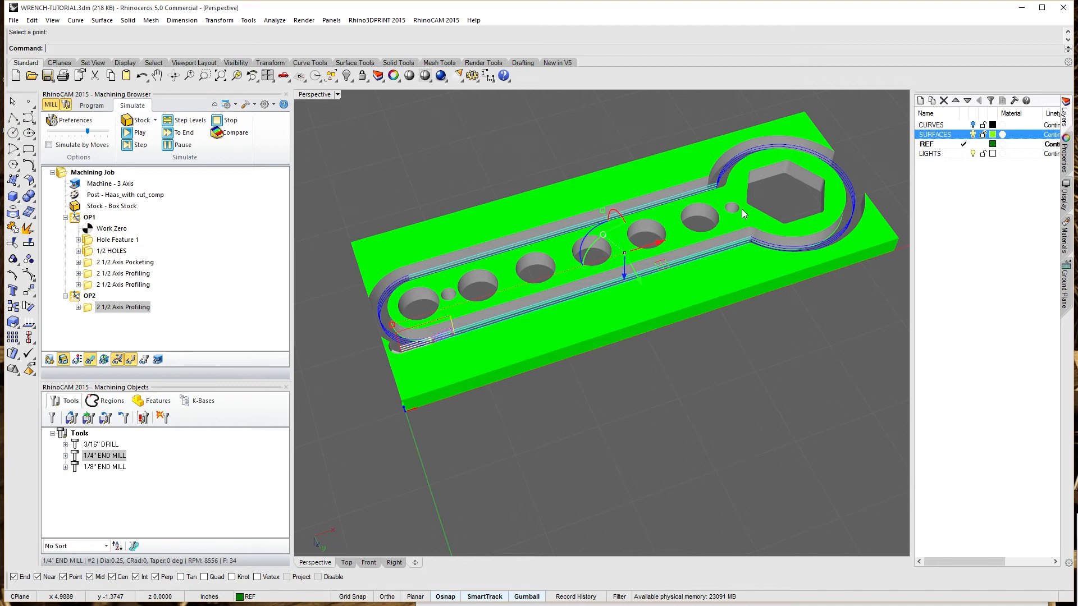
scroll(713, 278, down, 3)
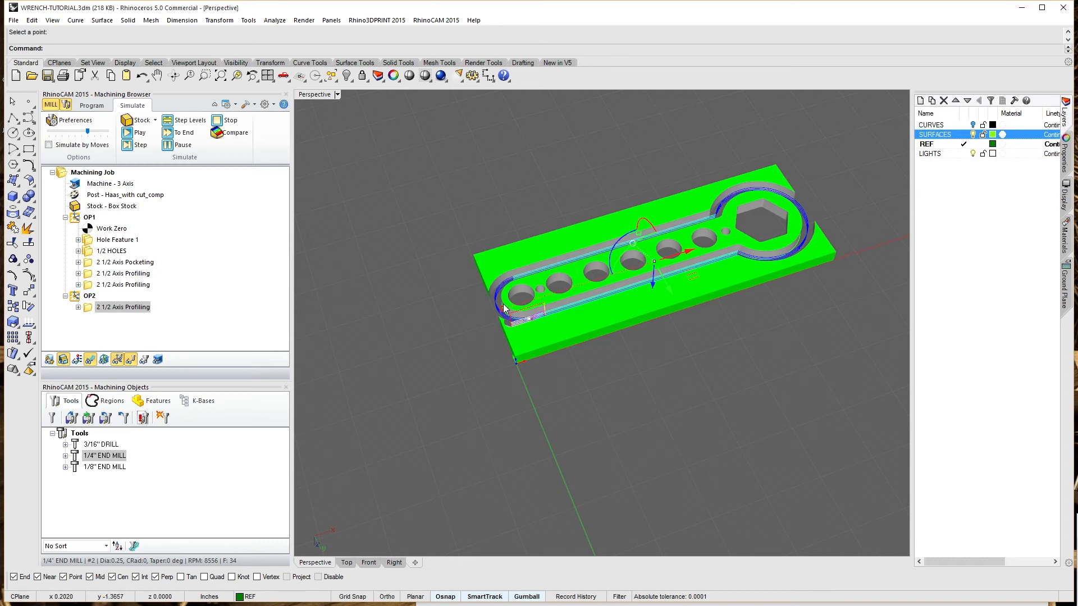
Step: Examine the simulated groove, hole pattern and open stock ends around the wrench from both sides
click(390, 321)
right_drag(742, 386, 604, 382)
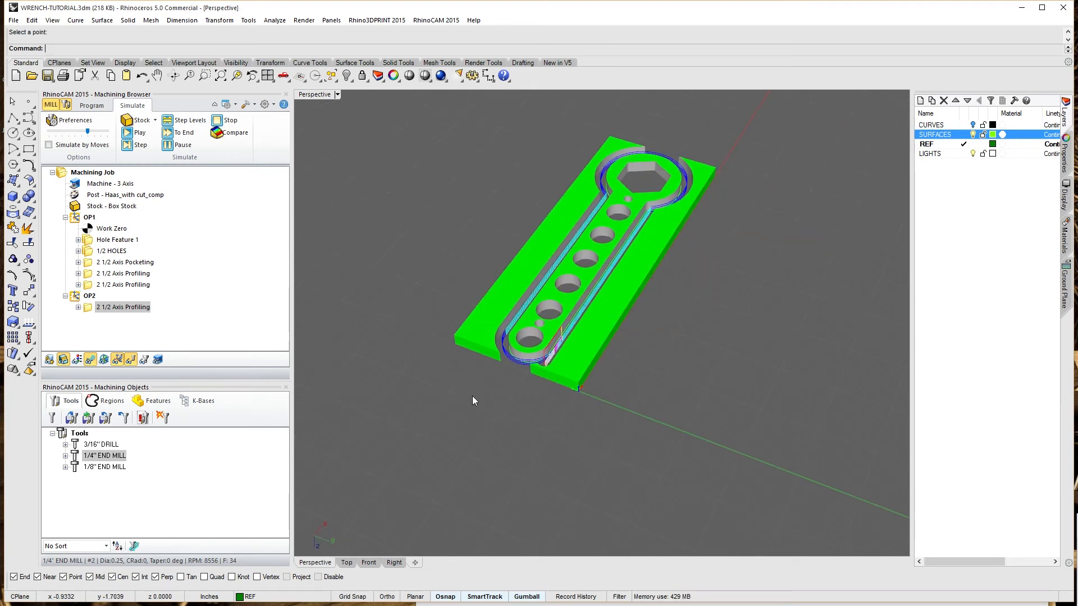
right_drag(688, 452, 647, 493)
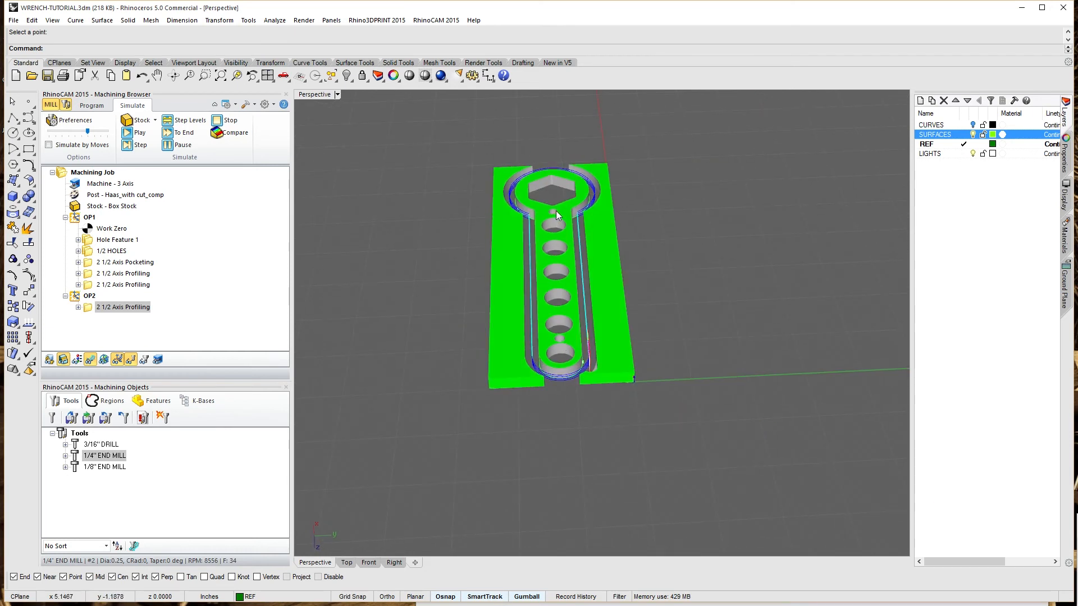
right_drag(564, 341, 701, 424)
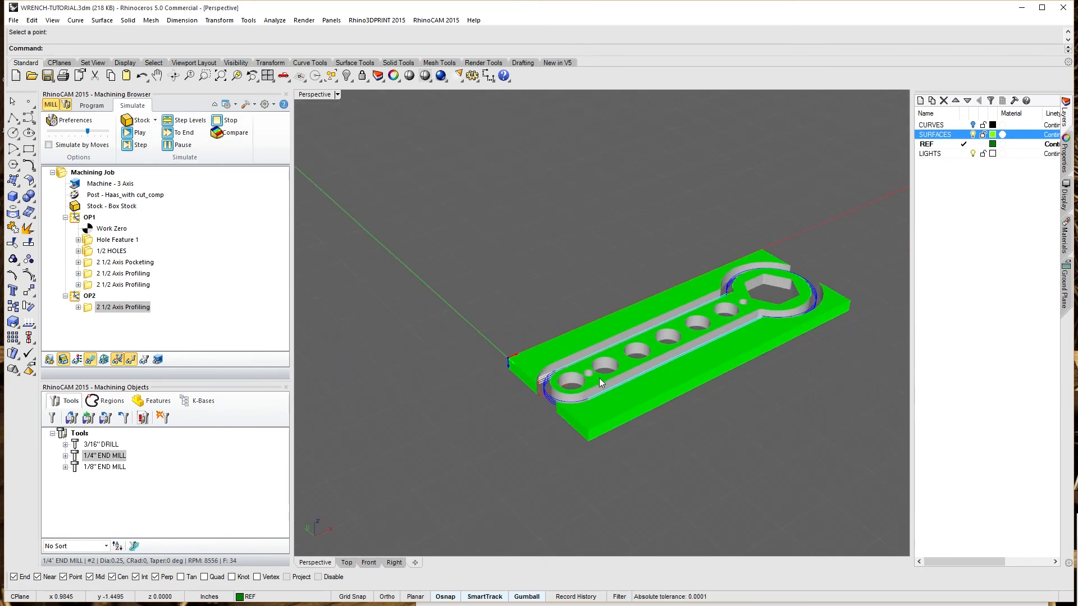
scroll(488, 403, down, 1)
scroll(677, 381, down, 1)
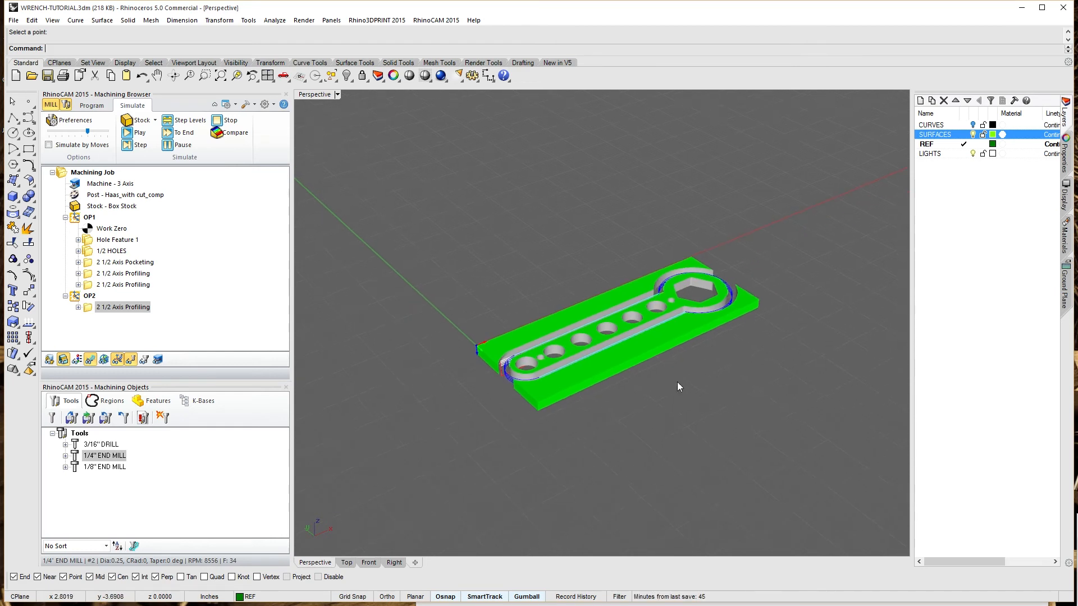
scroll(672, 379, up, 1)
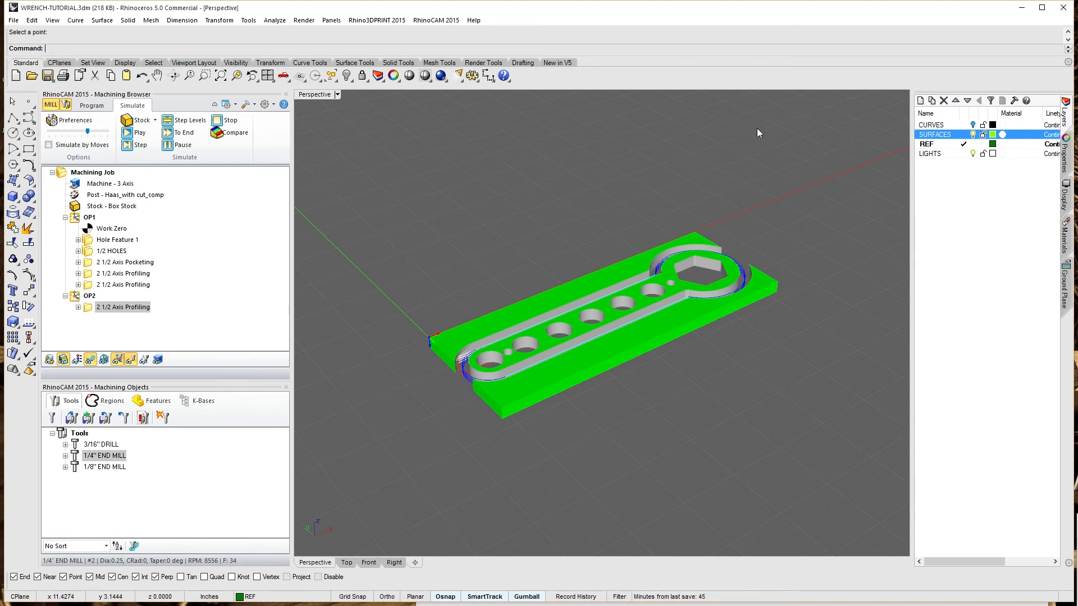
click(263, 197)
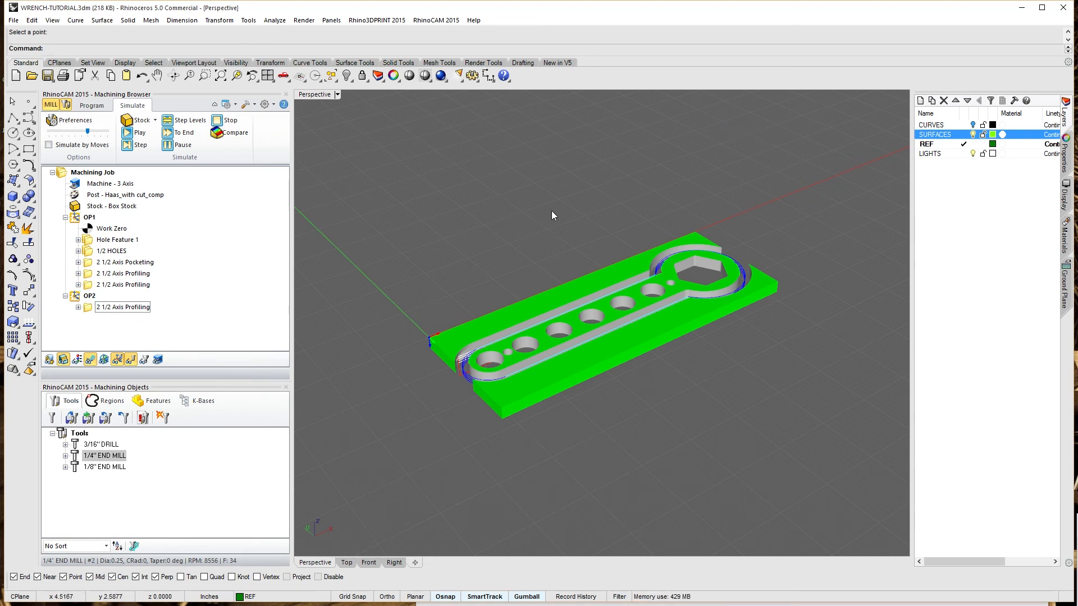